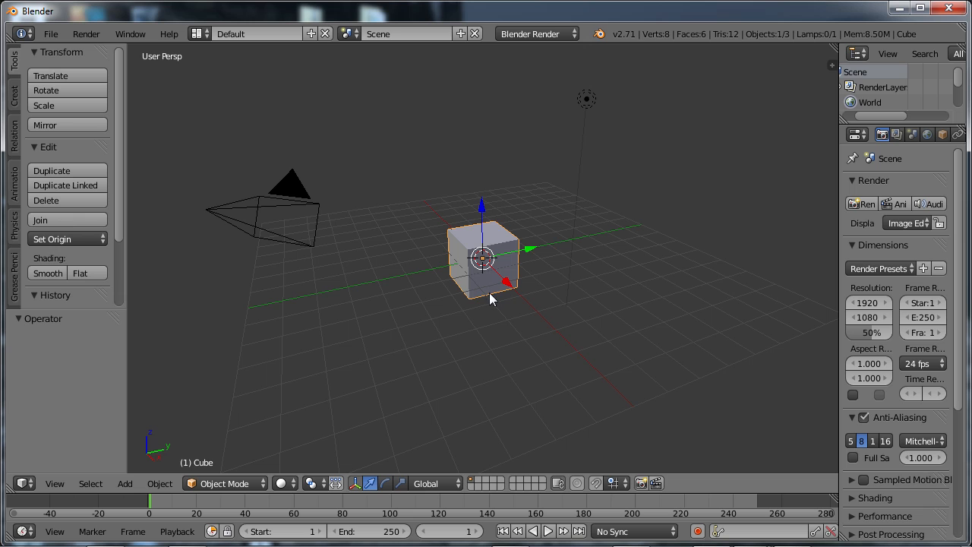
# - Try moving the default cube freely in the 3D view
pyautogui.press('g')
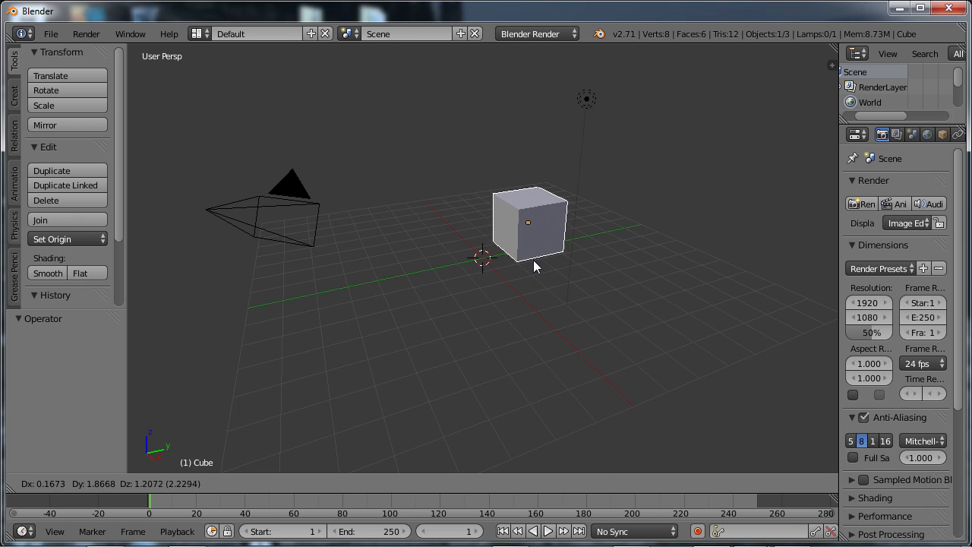
pyautogui.press('Escape')
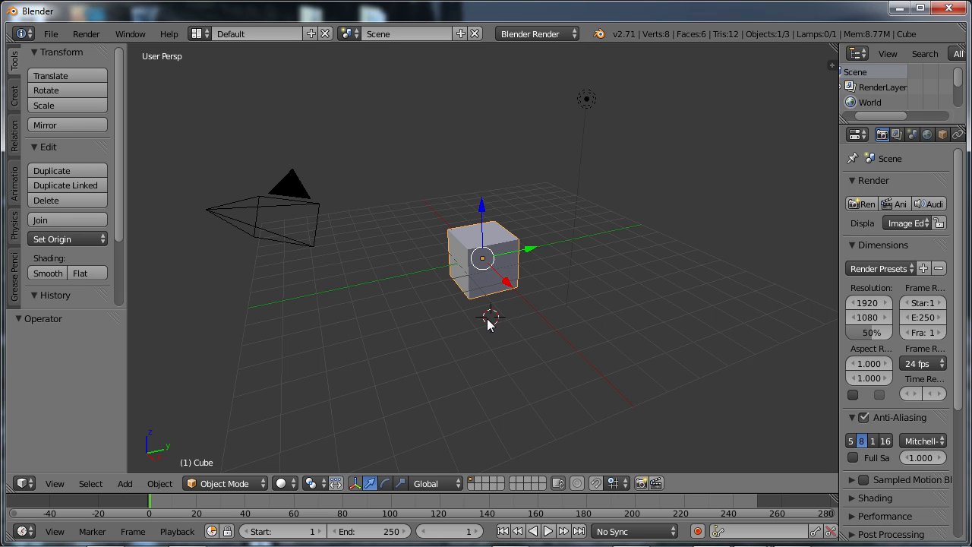
# - Place the 3D cursor away from the cube, snap it to the grid, and return it to the scene centre
pyautogui.click(357, 303)
pyautogui.hotkey('shift', 's')
pyautogui.click(356, 357)
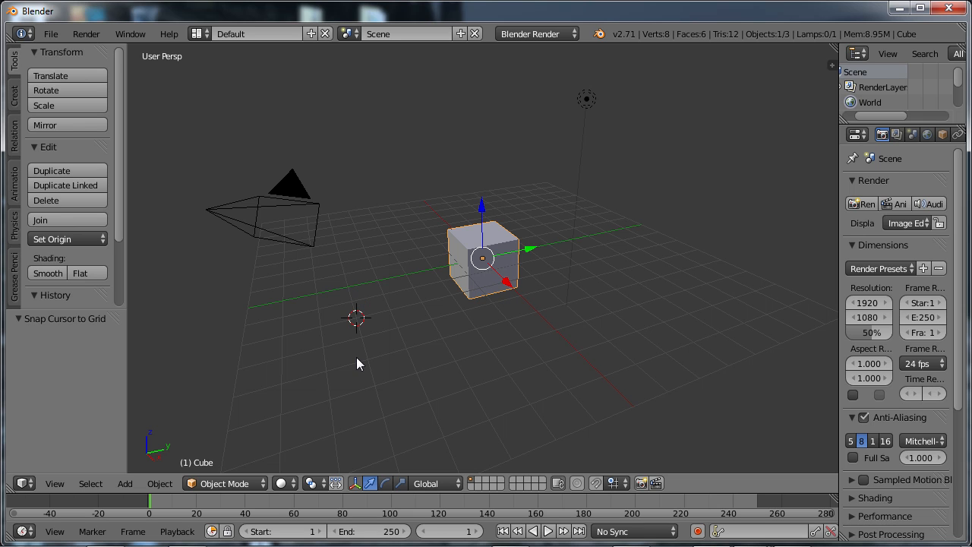
pyautogui.hotkey('shift', 's')
pyautogui.click(343, 343)
# - Check in the Input preferences that Select With is set to Left and save the user settings
pyautogui.click(51, 34)
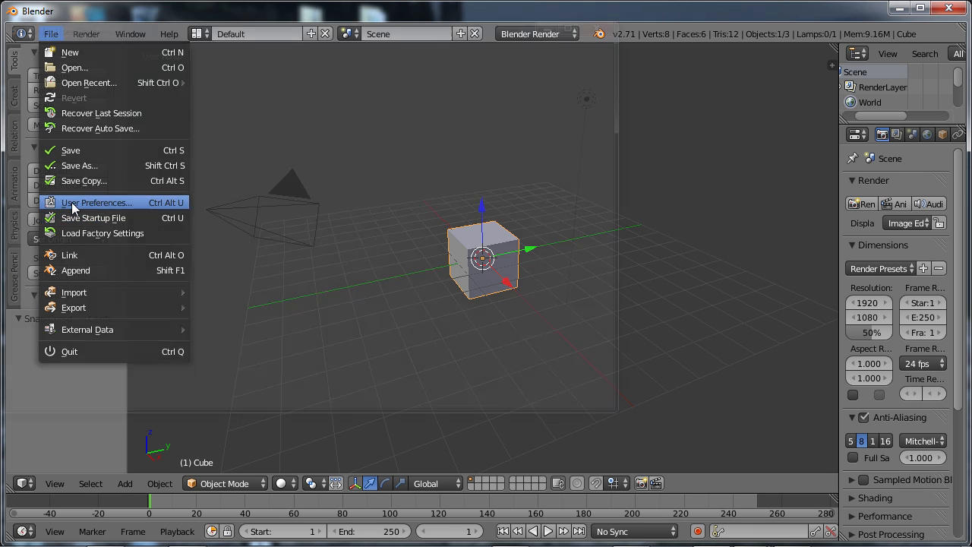
pyautogui.click(71, 202)
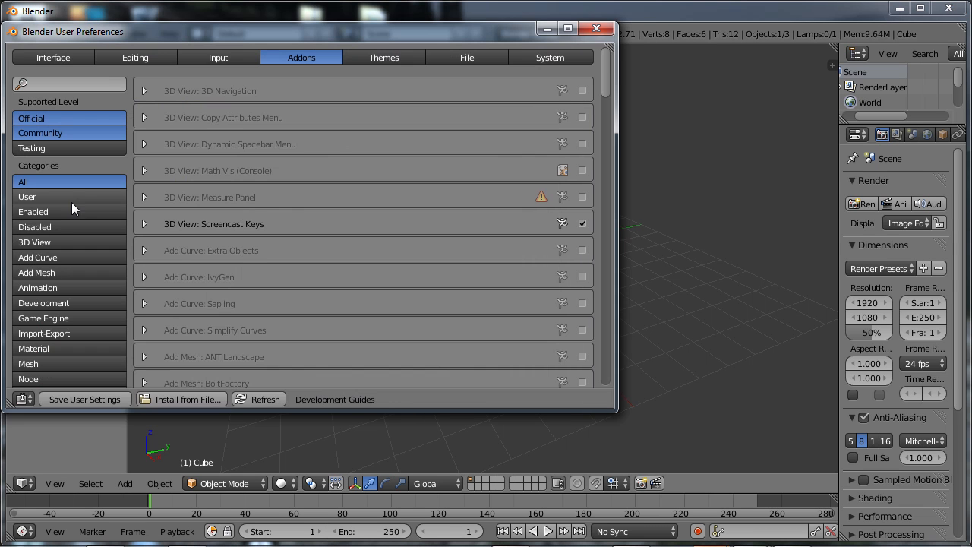
pyautogui.click(217, 57)
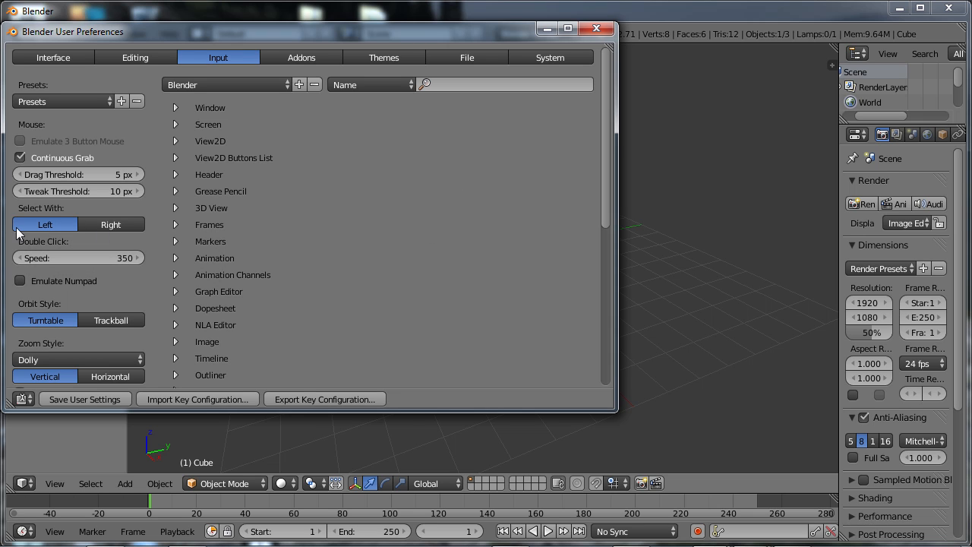
pyautogui.click(85, 399)
pyautogui.click(597, 28)
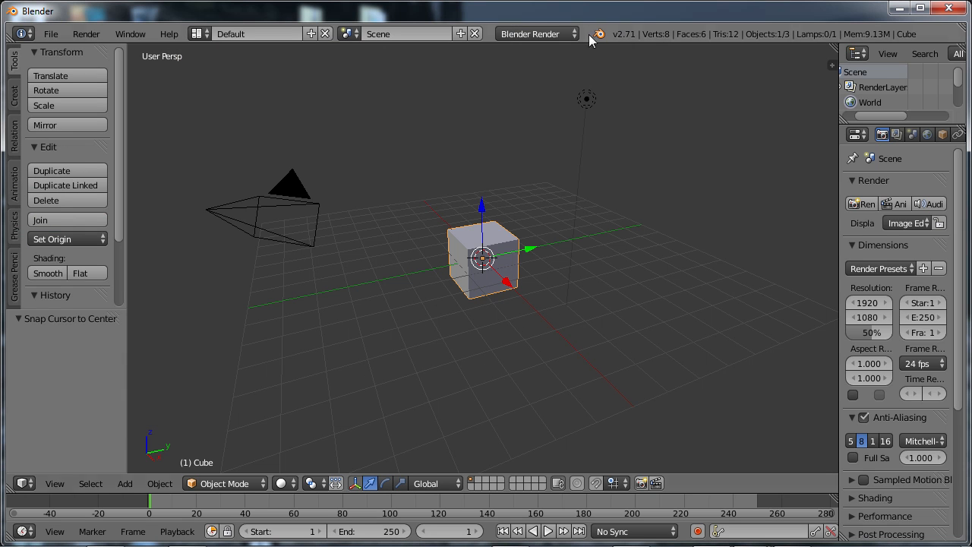
# - Turn on the screencast keys display and join the timeline area into the 3D view so only the 3D view remains
pyautogui.hotkey('shift', 'alt', 'c')
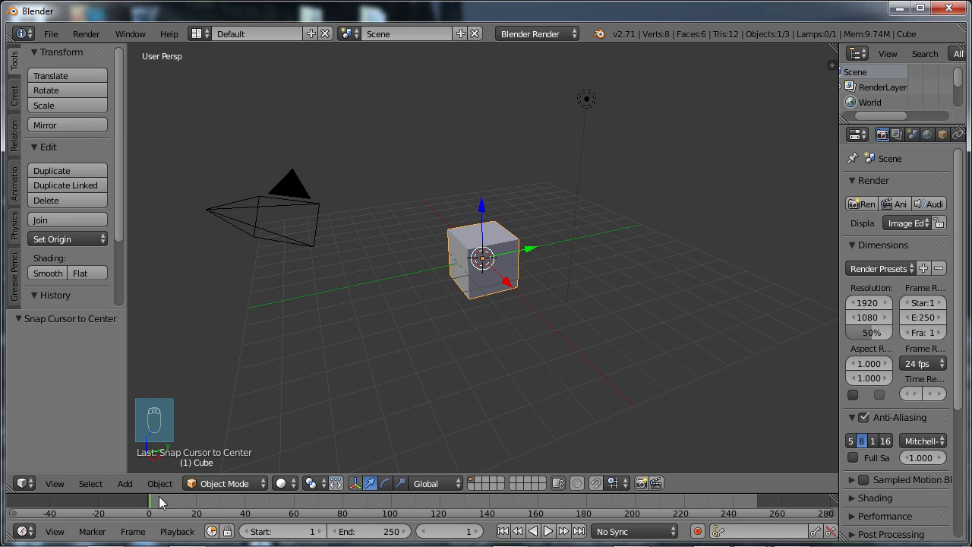
pyautogui.rightClick(109, 494)
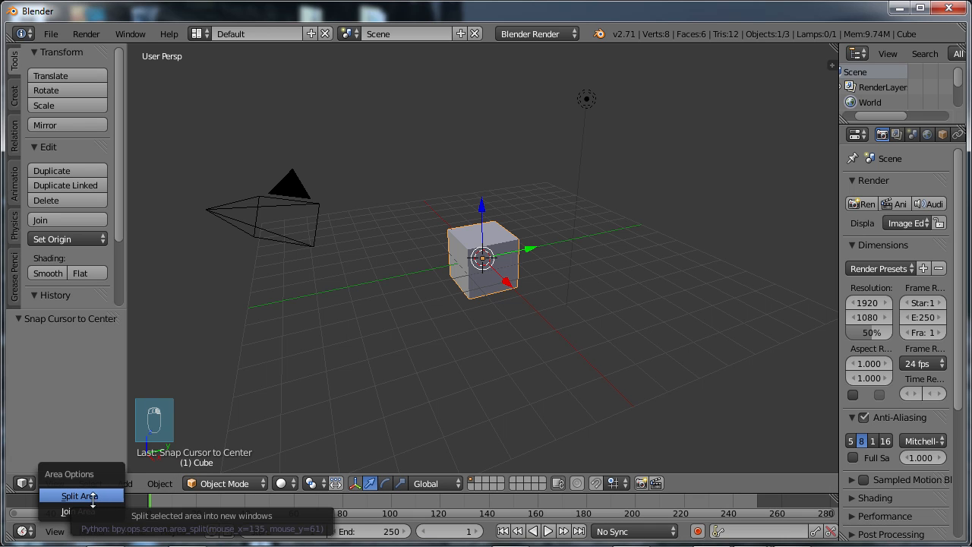
pyautogui.click(92, 511)
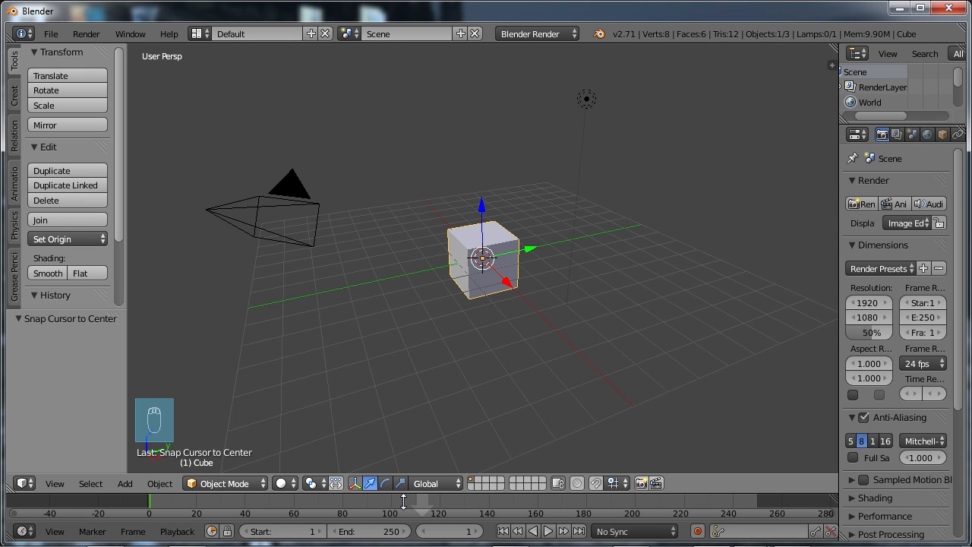
pyautogui.click(404, 504)
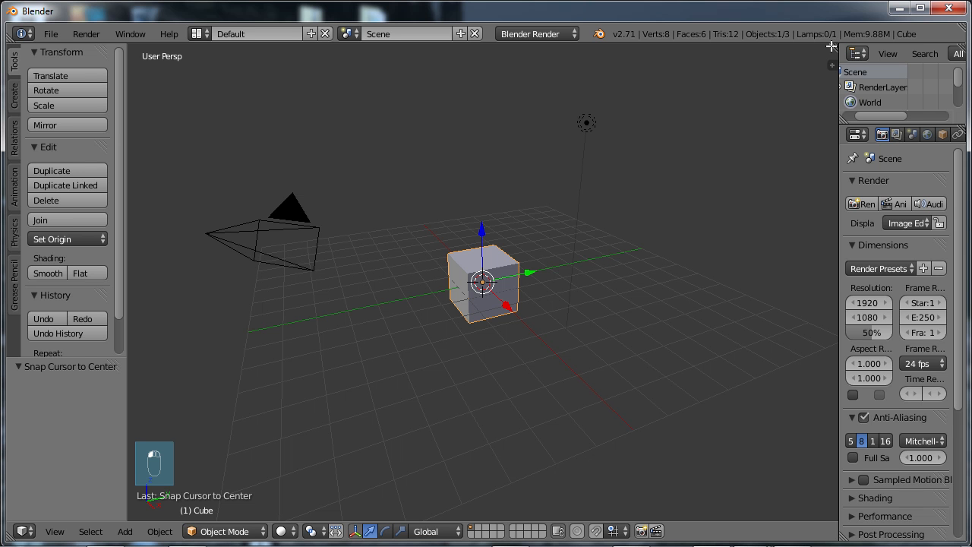
# - Split the 3D view into two side-by-side views and hide the tool shelf in both
pyautogui.moveTo(832, 47); pyautogui.dragTo(546, 67)
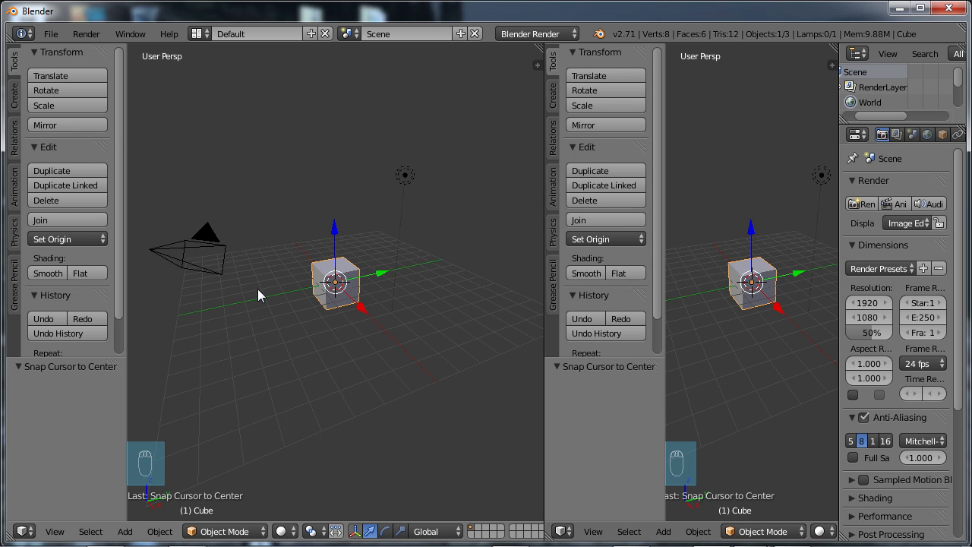
pyautogui.press('t')
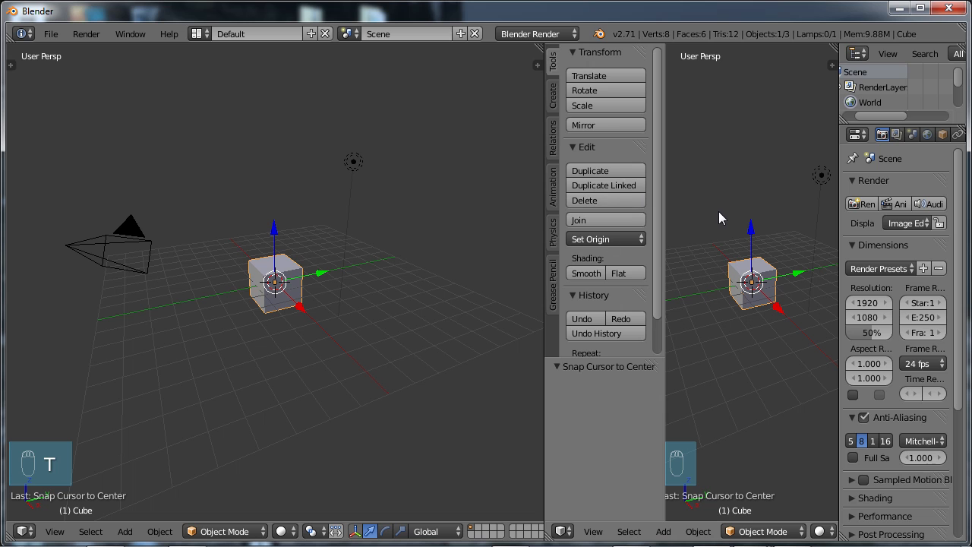
pyautogui.press('t')
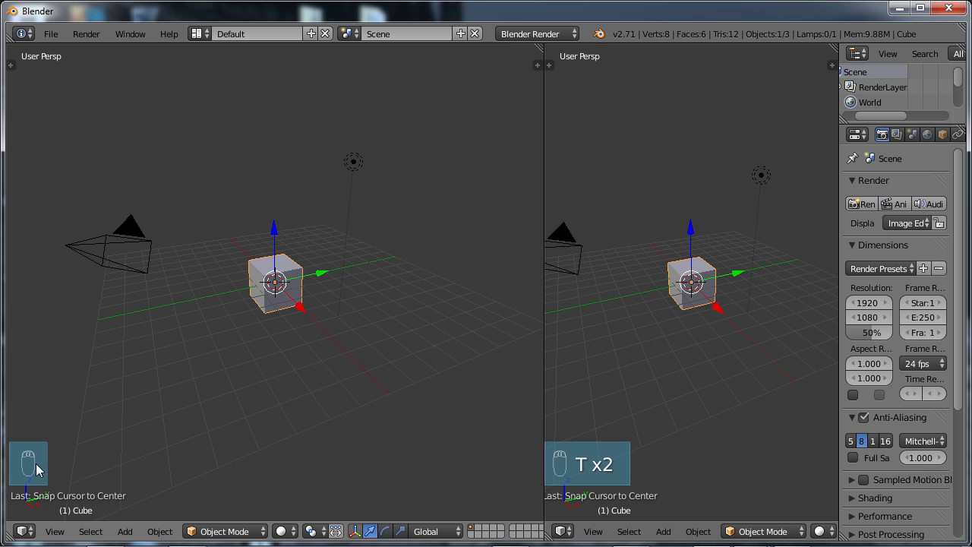
pyautogui.press('t')
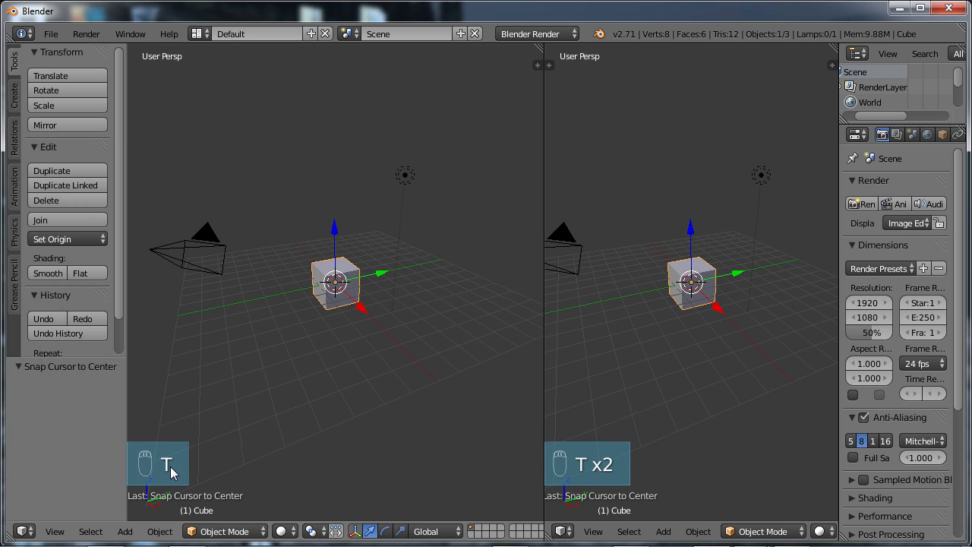
pyautogui.press('t')
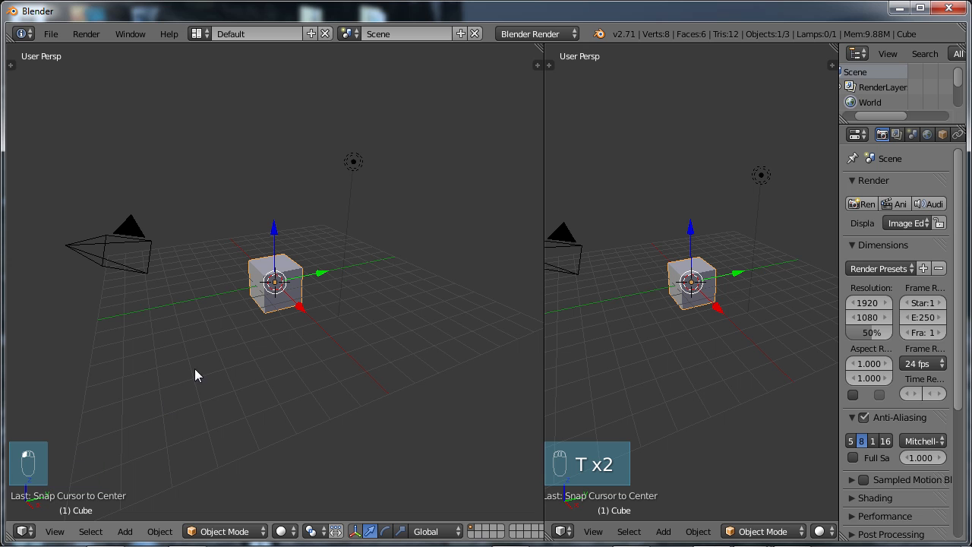
pyautogui.scroll(-1, 50, 447)
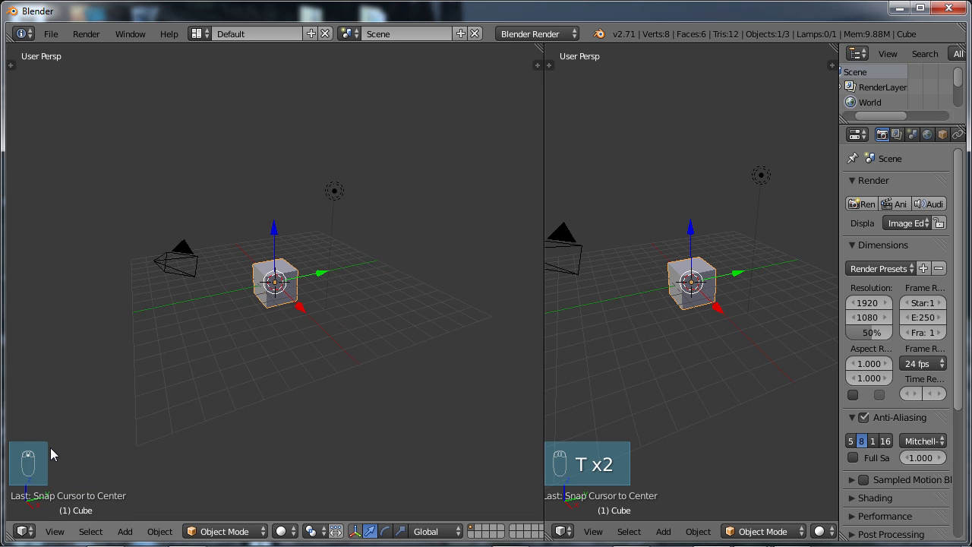
pyautogui.scroll(2, 50, 447)
pyautogui.scroll(-2, 50, 448)
pyautogui.scroll(3, 50, 448)
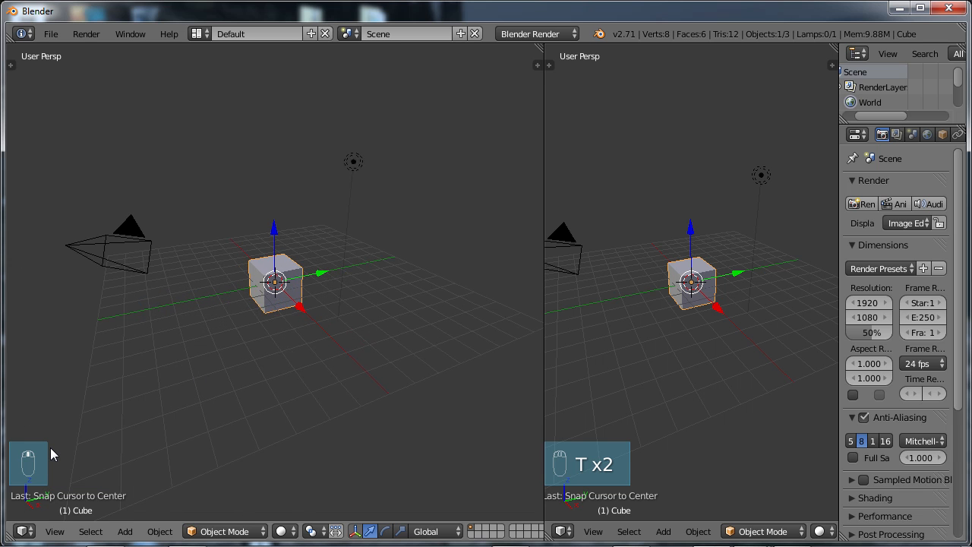
pyautogui.scroll(-2, 51, 448)
pyautogui.scroll(2, 234, 338)
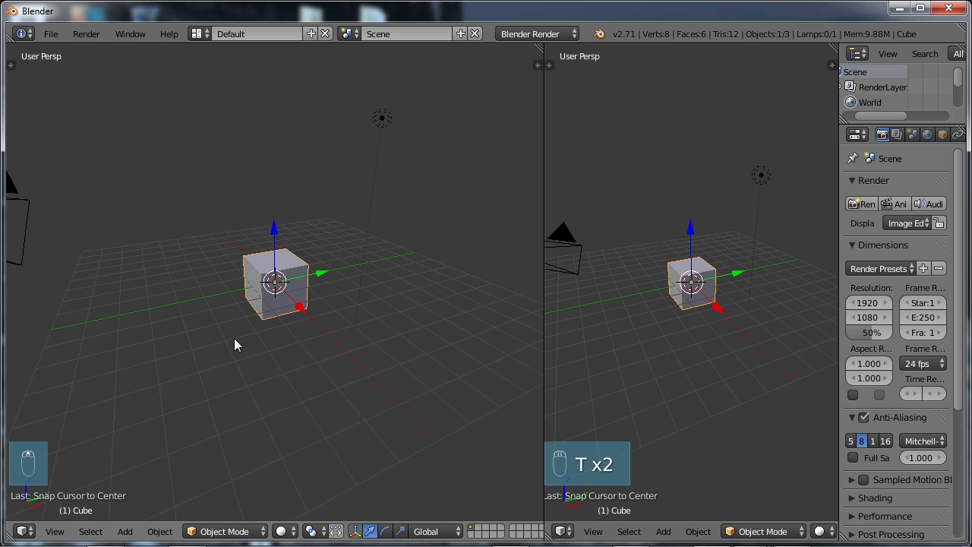
pyautogui.scroll(-2, 227, 328)
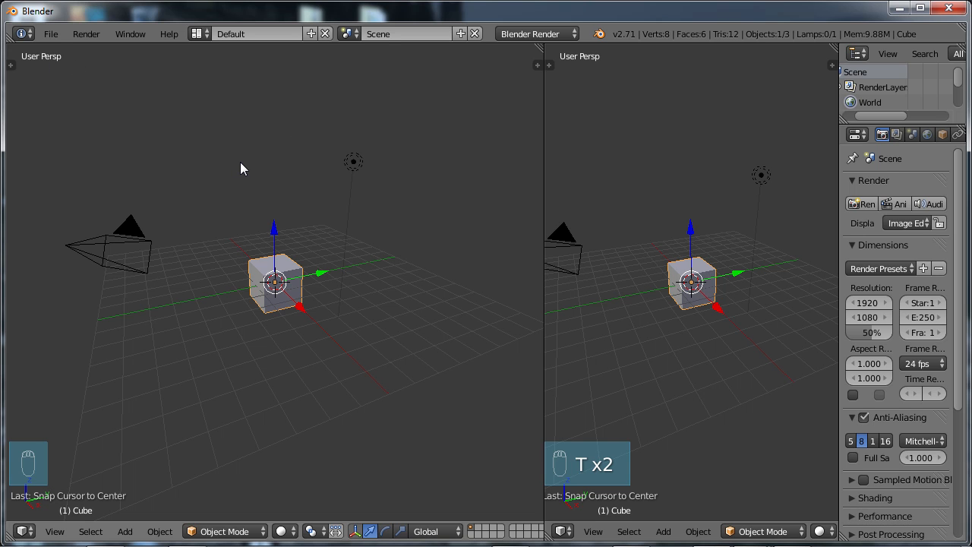
# - Switch both 3D views from perspective to orthographic projection
pyautogui.press('KP_5')
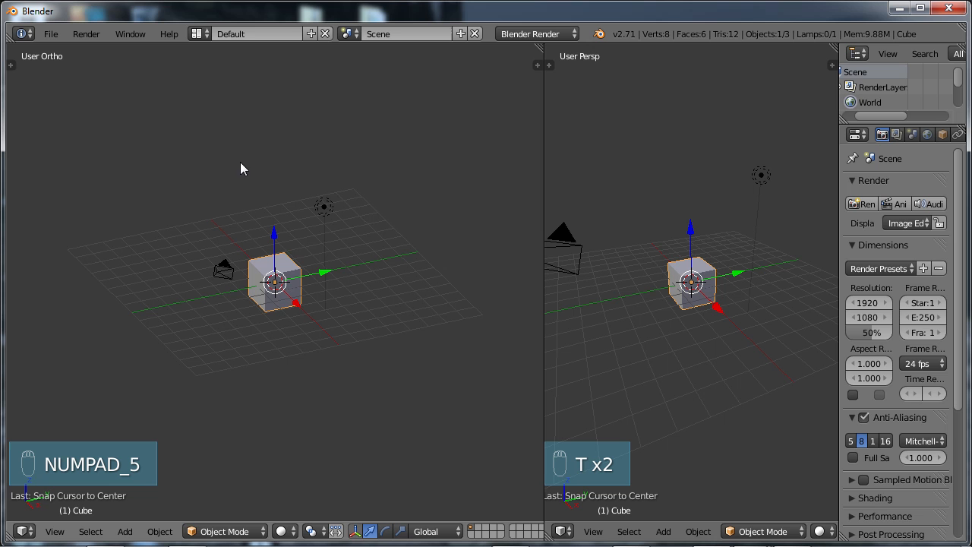
pyautogui.moveTo(310, 306); pyautogui.dragTo(311, 271, button='middle')
pyautogui.scroll(3, 283, 289)
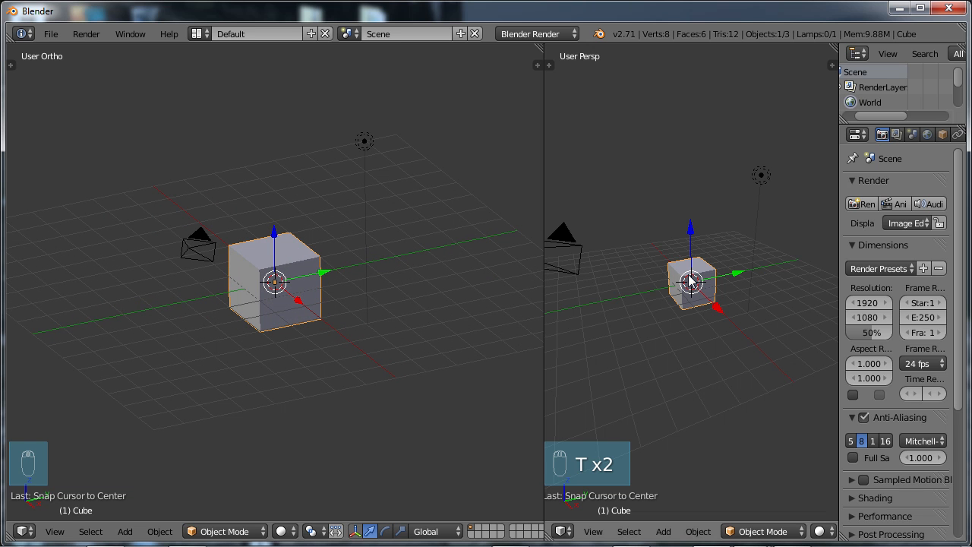
pyautogui.press('KP_5')
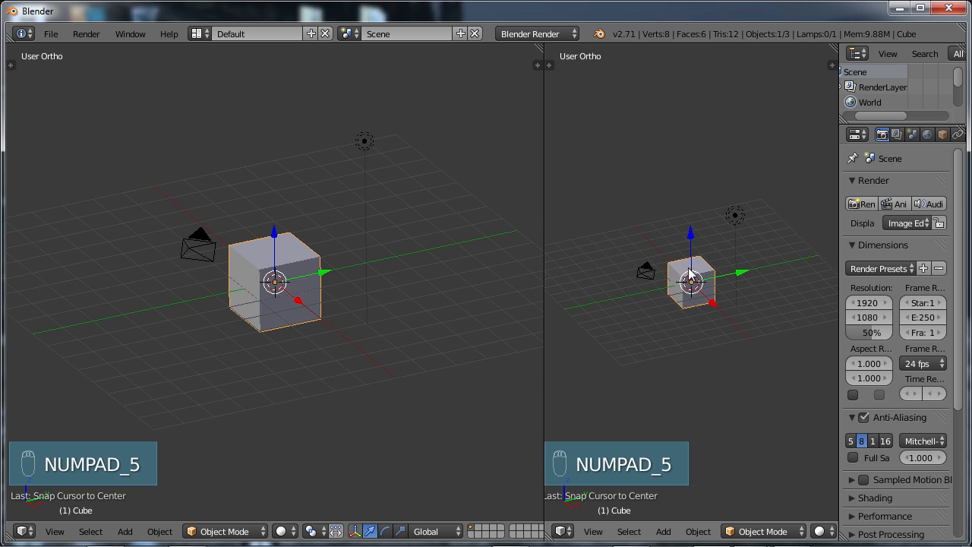
pyautogui.moveTo(691, 277); pyautogui.dragTo(652, 255, button='middle')
pyautogui.scroll(1, 341, 311)
pyautogui.keyDown('shift'); pyautogui.moveTo(285, 313); pyautogui.dragTo(266, 300, button='middle'); pyautogui.keyUp('shift')
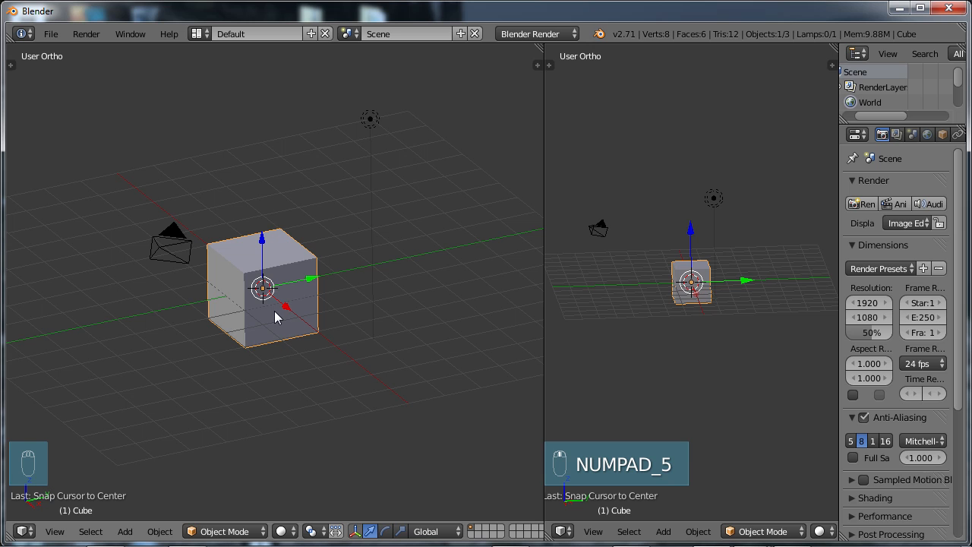
# - Set the wider 3D view to Top Ortho and the narrower one to Right Ortho, with the cube enlarged
pyautogui.press('KP_7')
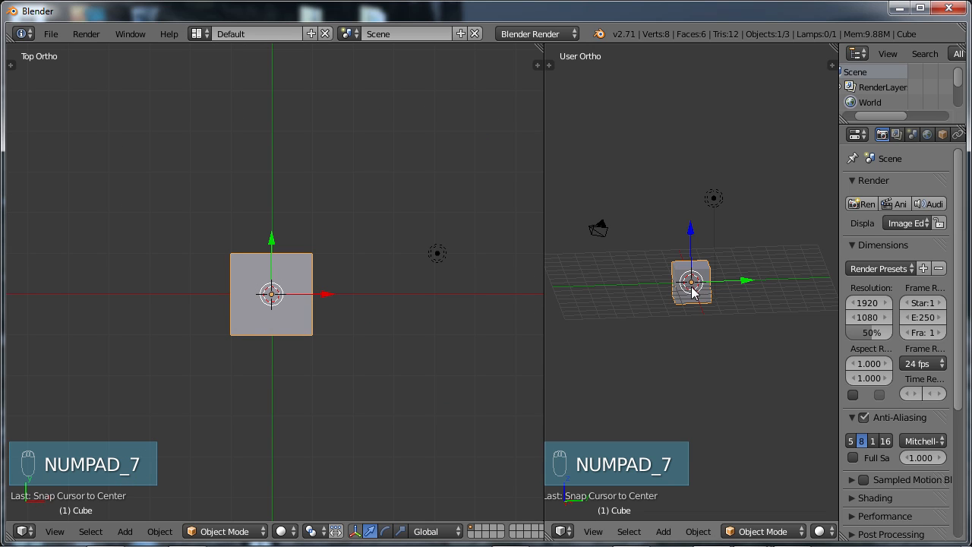
pyautogui.press('KP_3')
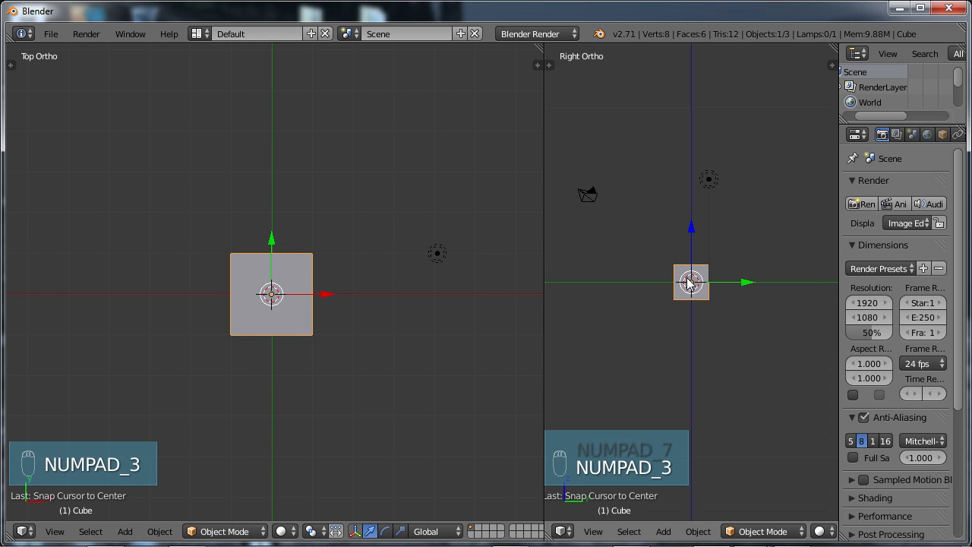
pyautogui.scroll(4, 689, 281)
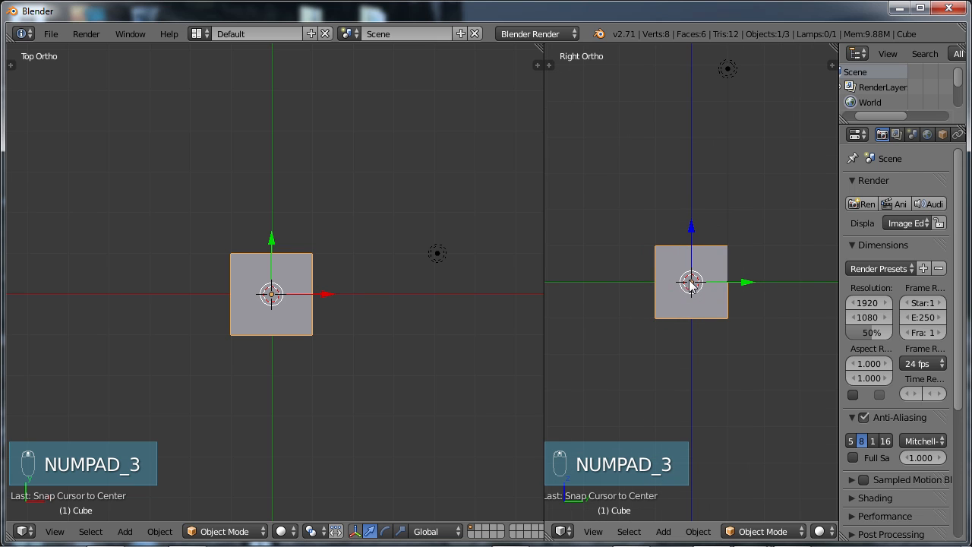
pyautogui.keyDown('shift'); pyautogui.moveTo(687, 322); pyautogui.dragTo(695, 308, button='middle'); pyautogui.keyUp('shift')
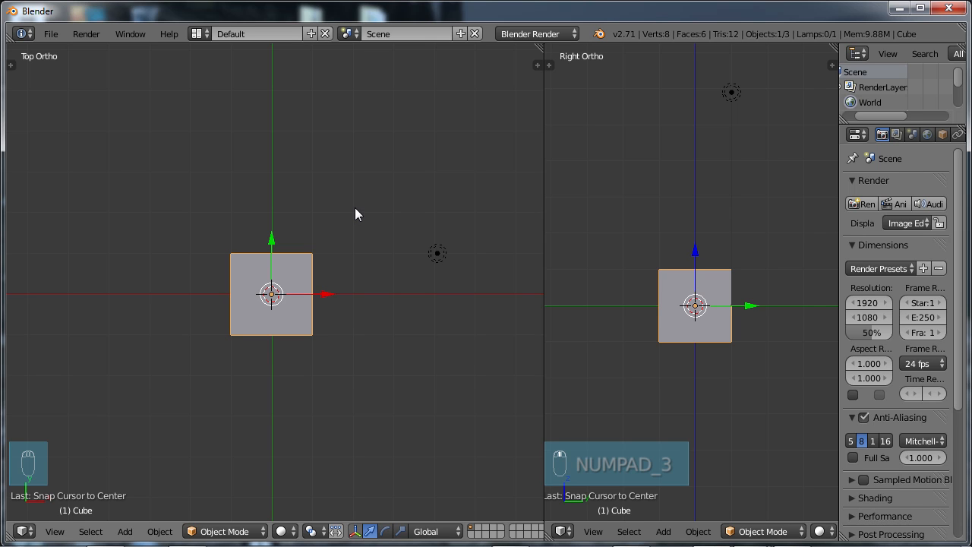
# - Save the current two-view layout as the startup file
pyautogui.click(50, 35)
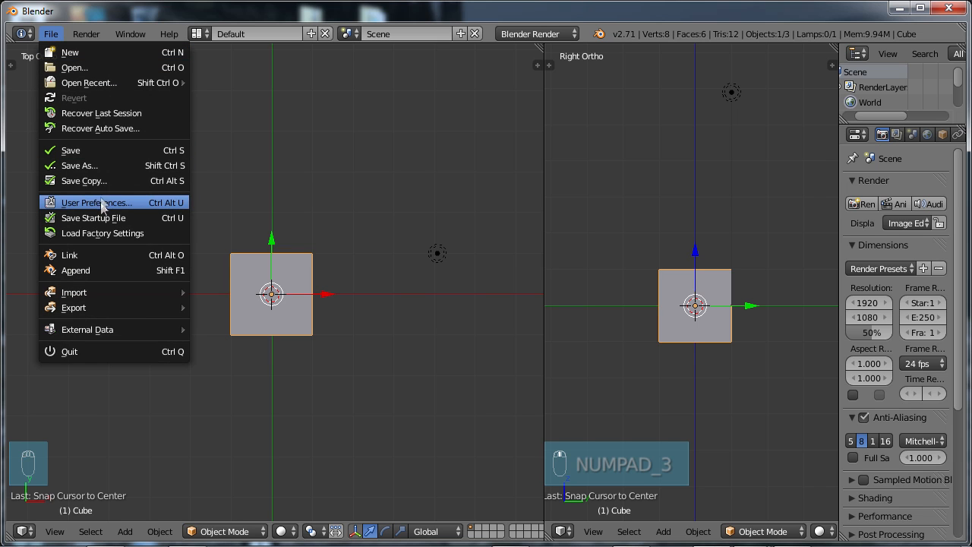
pyautogui.click(83, 218)
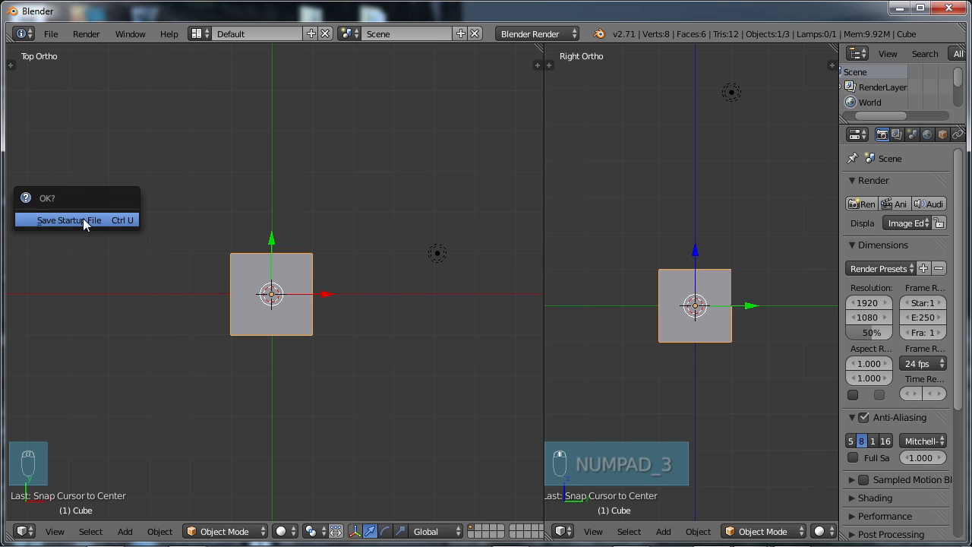
pyautogui.click(67, 220)
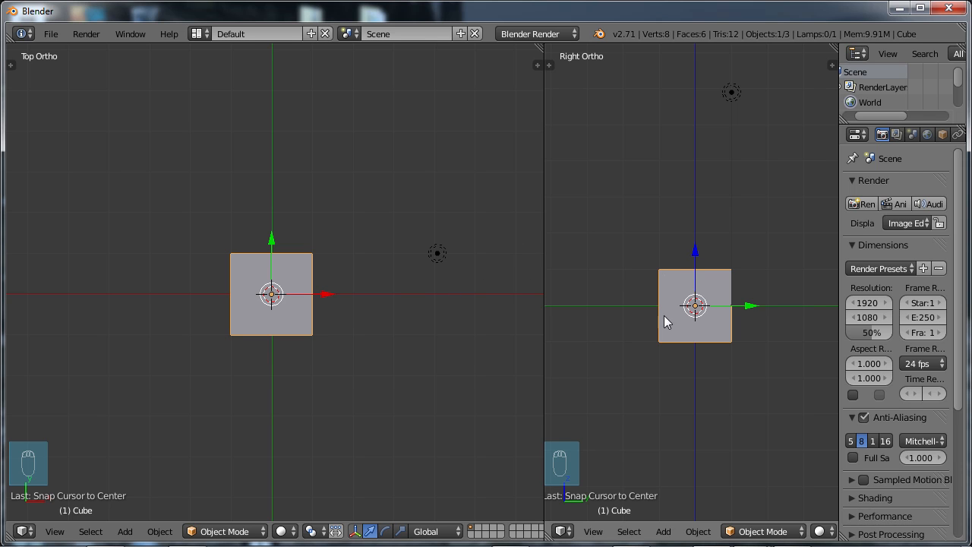
# - Change the narrower view to the UV/Image Editor, open CubeObject.jpg from the lesson3 RefImages folder, and fit the image in view
pyautogui.click(562, 531)
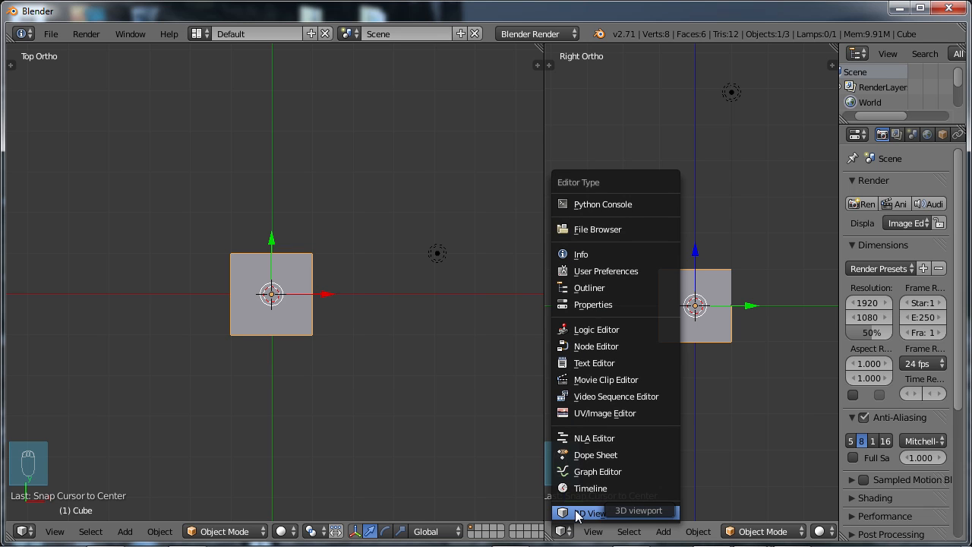
pyautogui.click(596, 414)
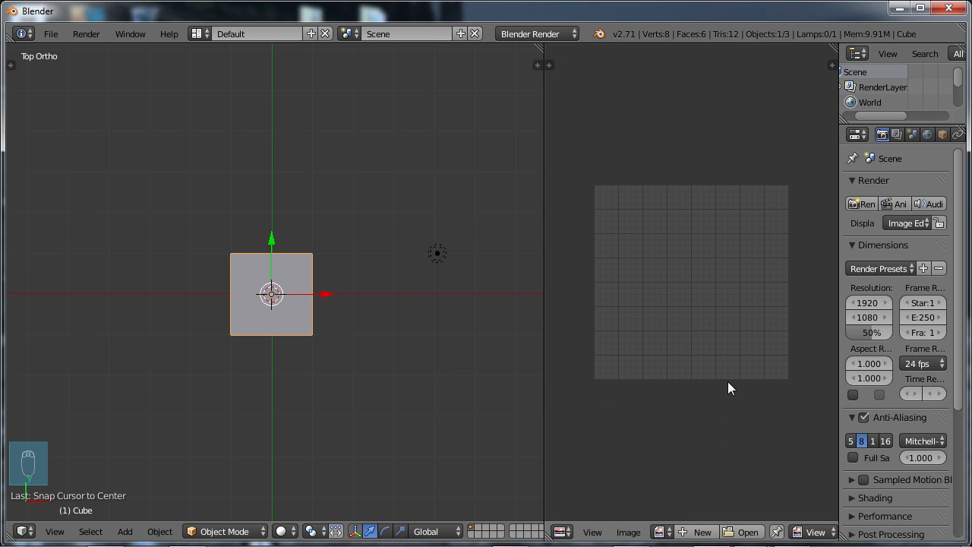
pyautogui.click(748, 532)
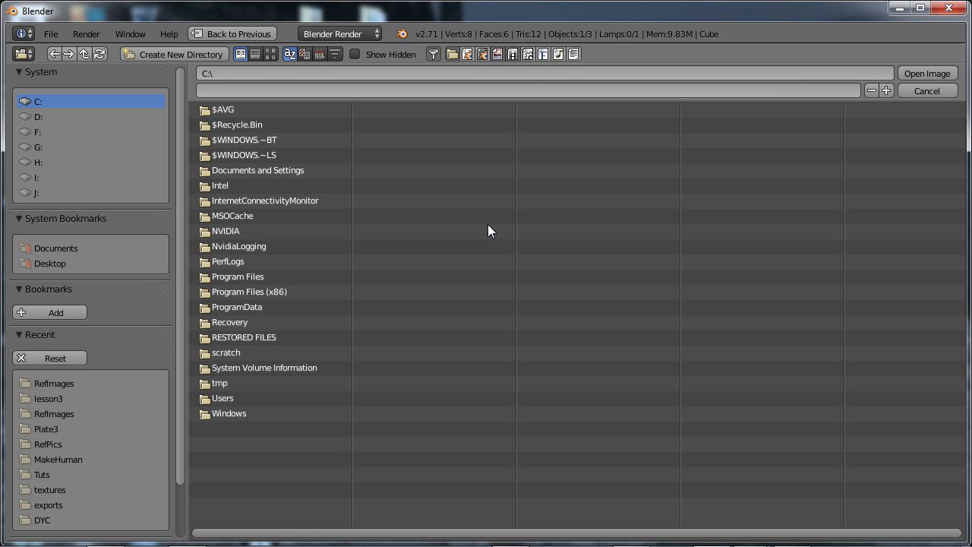
pyautogui.click(54, 383)
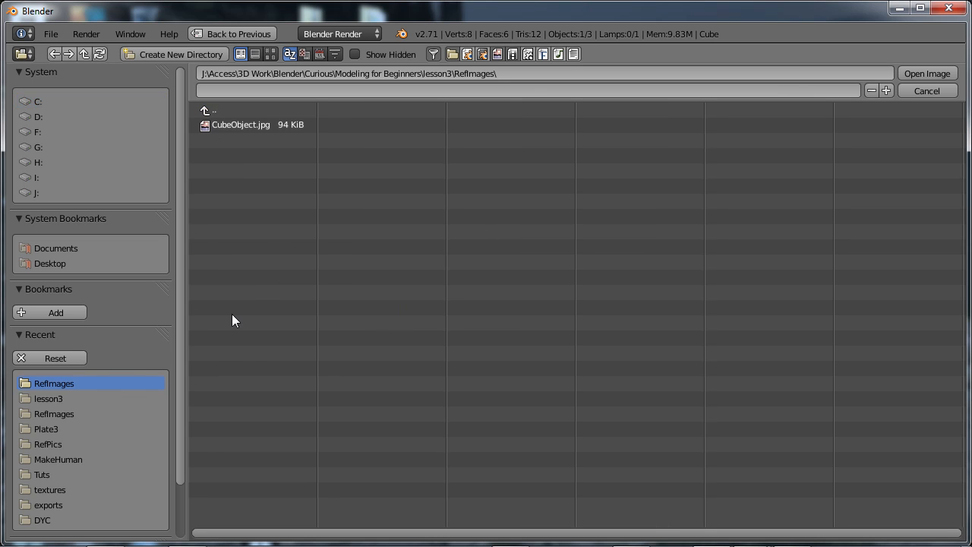
pyautogui.click(242, 124)
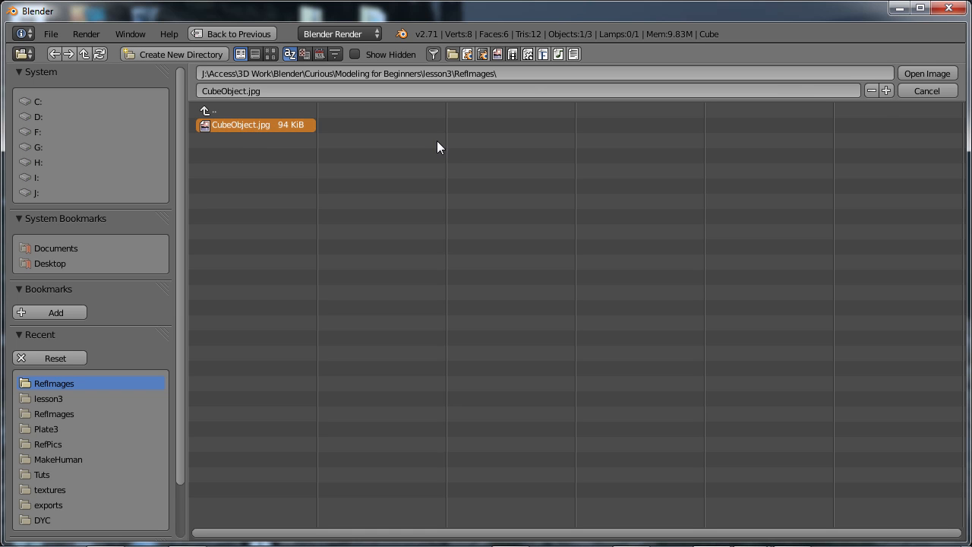
pyautogui.click(917, 72)
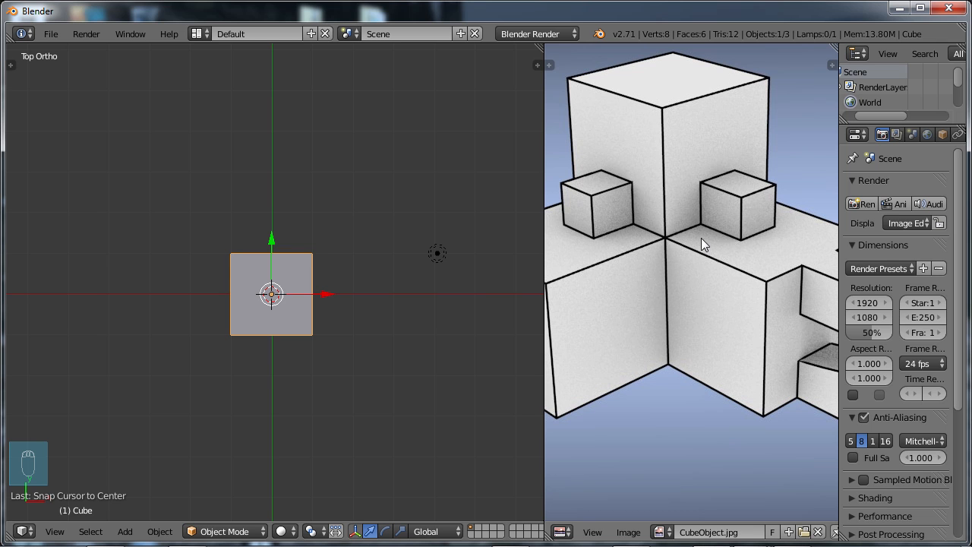
pyautogui.scroll(-4, 700, 245)
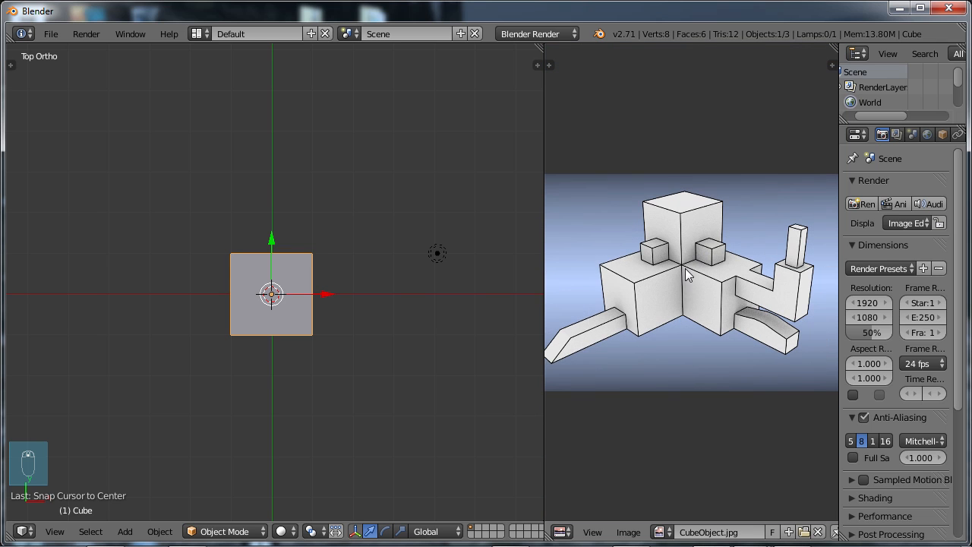
pyautogui.moveTo(676, 300); pyautogui.dragTo(678, 286, button='middle')
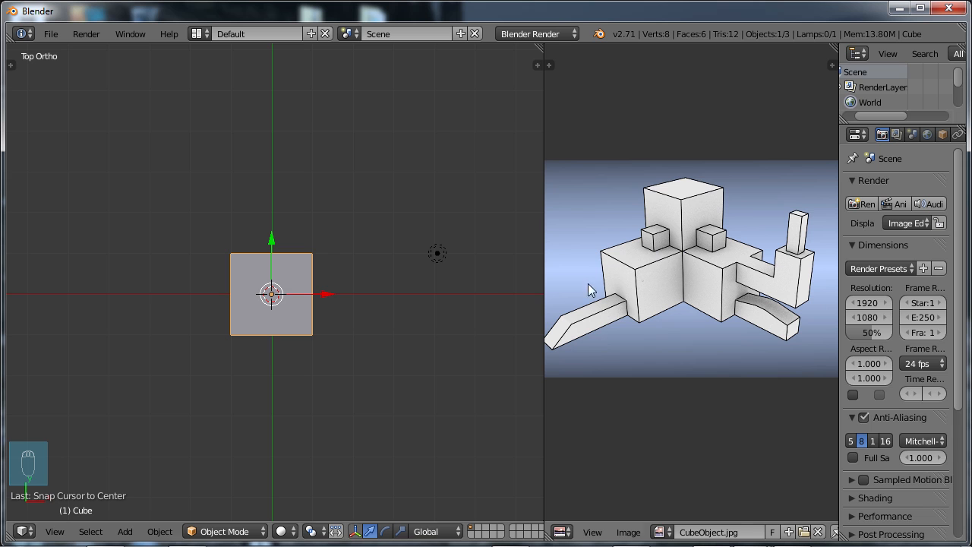
# - Raise the cube along the Z axis to lift it above the grid floor
pyautogui.moveTo(259, 360); pyautogui.dragTo(230, 233, button='middle')
pyautogui.moveTo(268, 247); pyautogui.dragTo(265, 202)
pyautogui.moveTo(266, 281); pyautogui.dragTo(294, 272, button='middle')
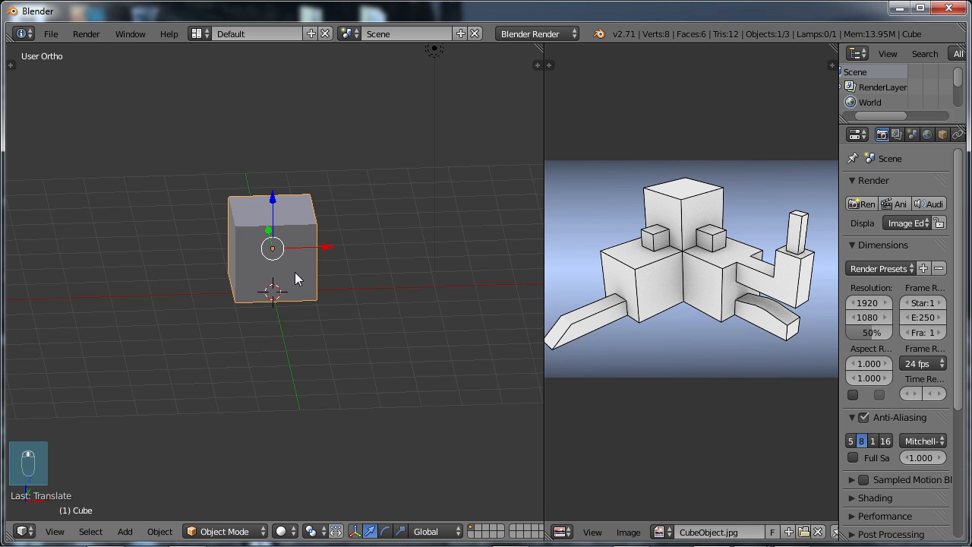
pyautogui.hotkey('shift', 'a')
pyautogui.moveTo(295, 274)
# - Fine-tune the cube's height along Z so its base rests on the grid floor
pyautogui.moveTo(232, 293); pyautogui.dragTo(300, 263, button='middle')
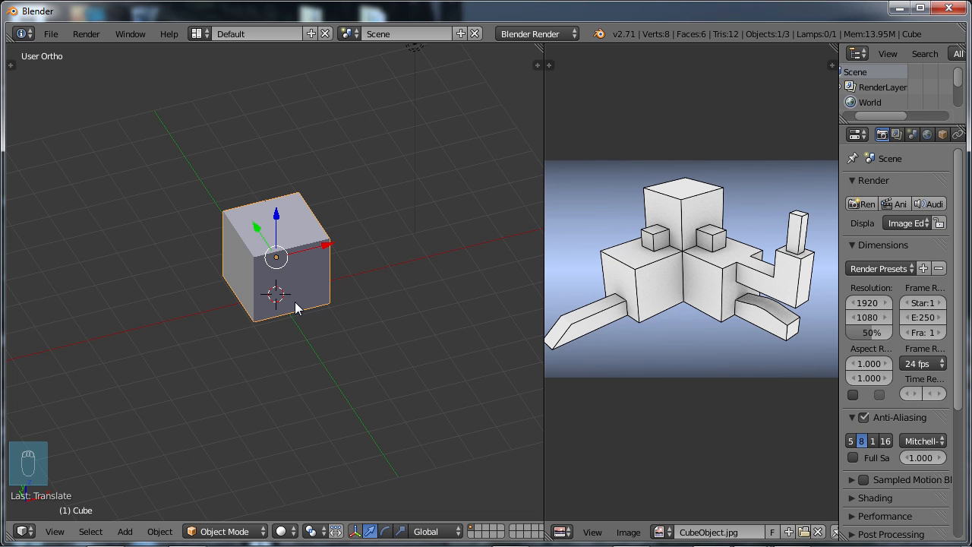
pyautogui.moveTo(296, 307); pyautogui.dragTo(261, 256, button='middle')
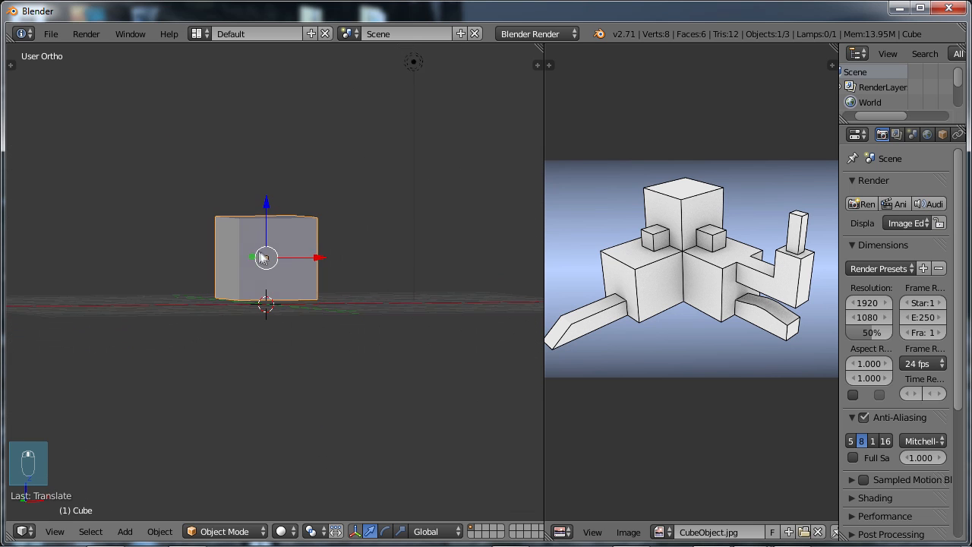
pyautogui.click(269, 199)
pyautogui.press('KP_3')
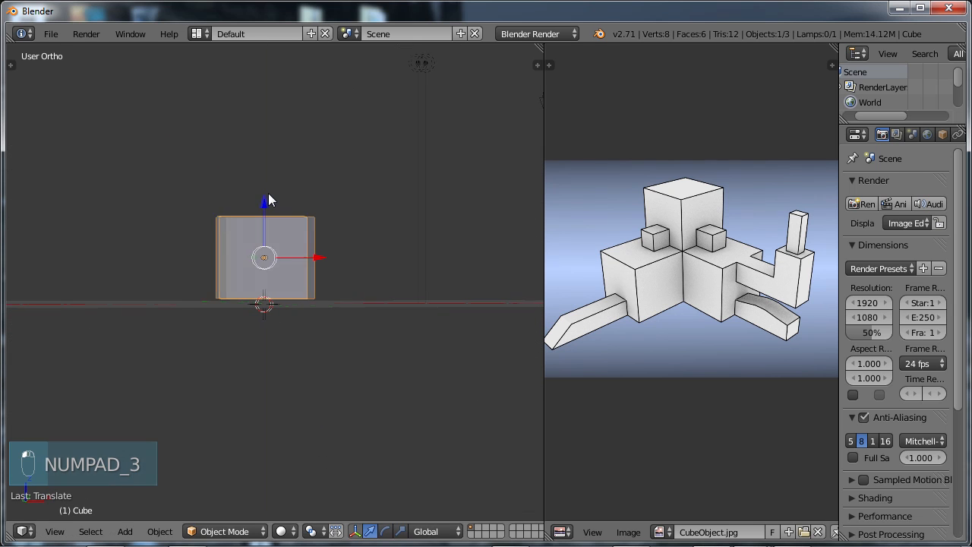
pyautogui.scroll(2, 270, 272)
pyautogui.moveTo(253, 192); pyautogui.dragTo(250, 189)
pyautogui.moveTo(251, 220); pyautogui.dragTo(246, 338, button='middle')
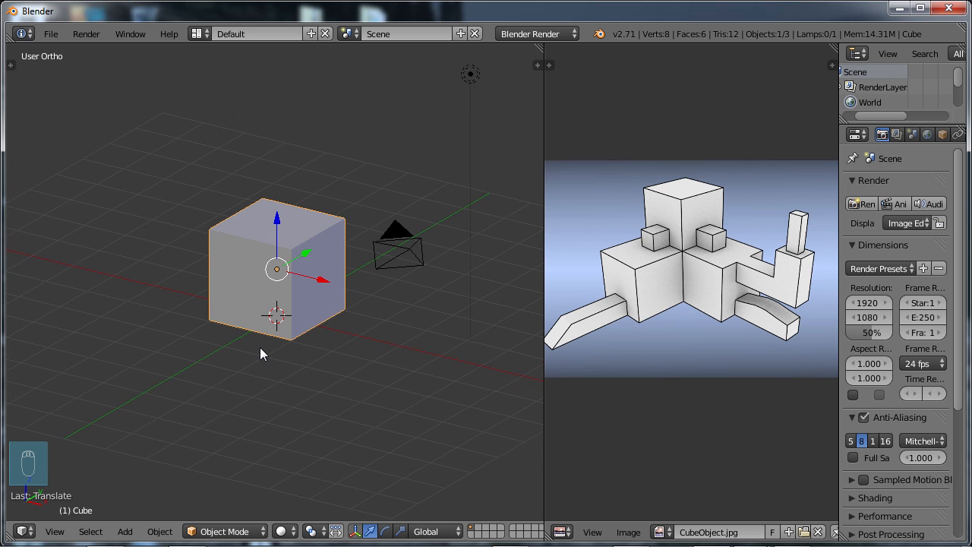
# - Enter Edit Mode on the cube, deselect all of its geometry, and switch to face selection
pyautogui.press('Tab')
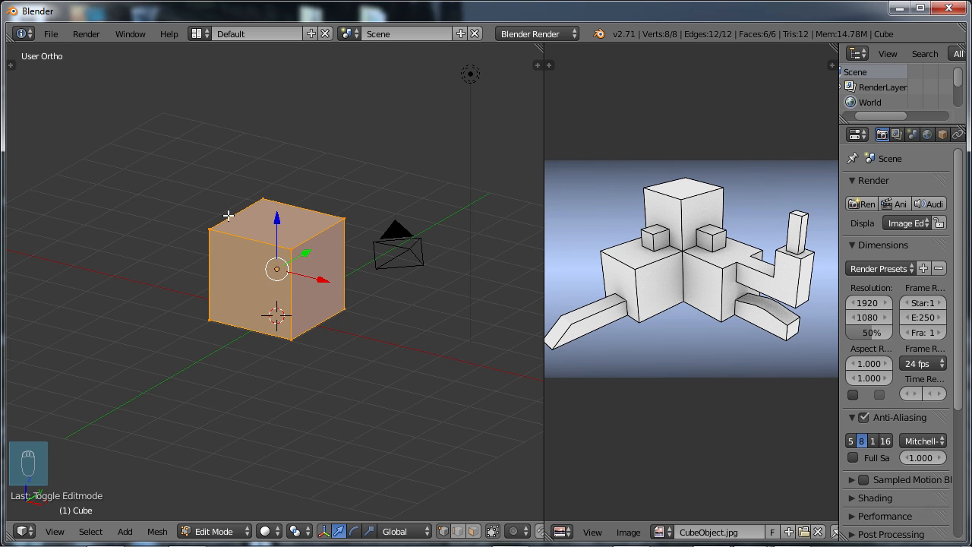
pyautogui.press('a')
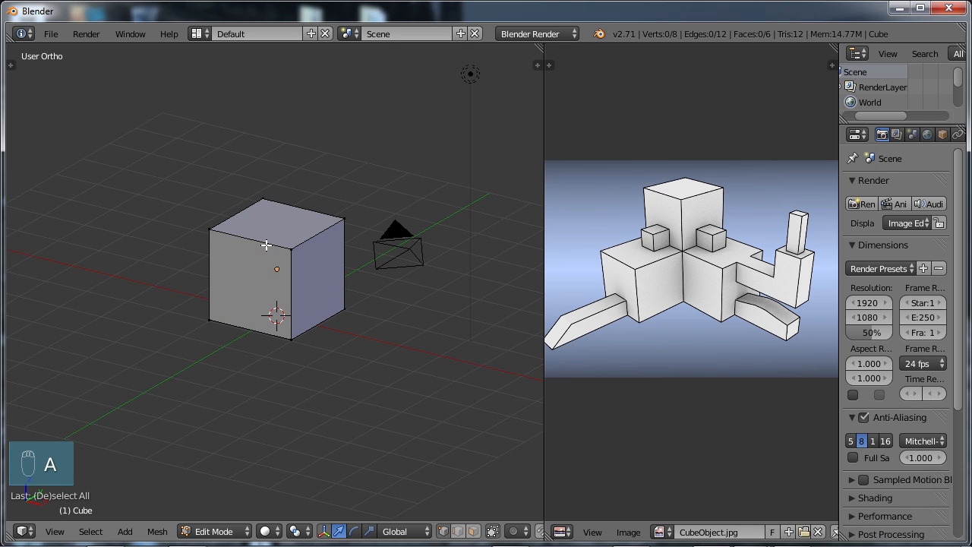
pyautogui.press('a')
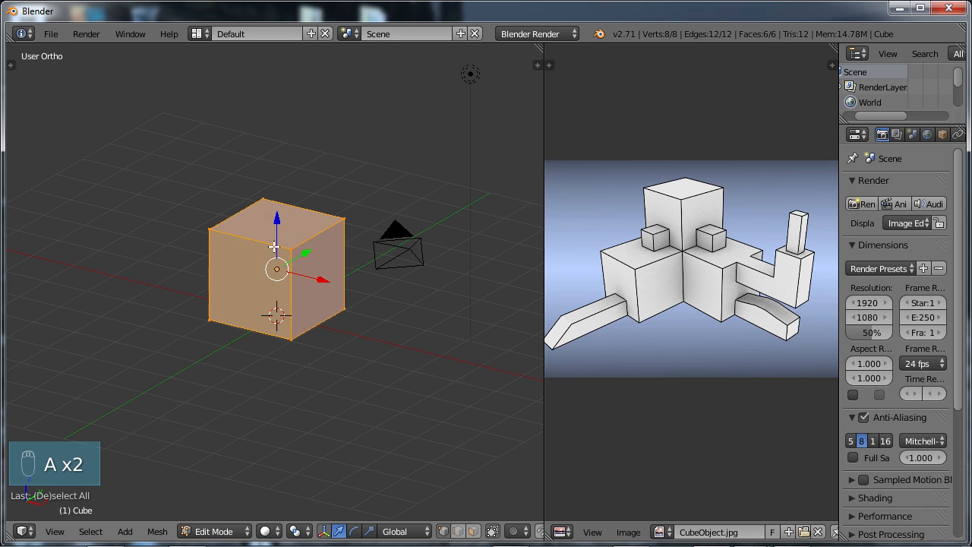
pyautogui.press('a')
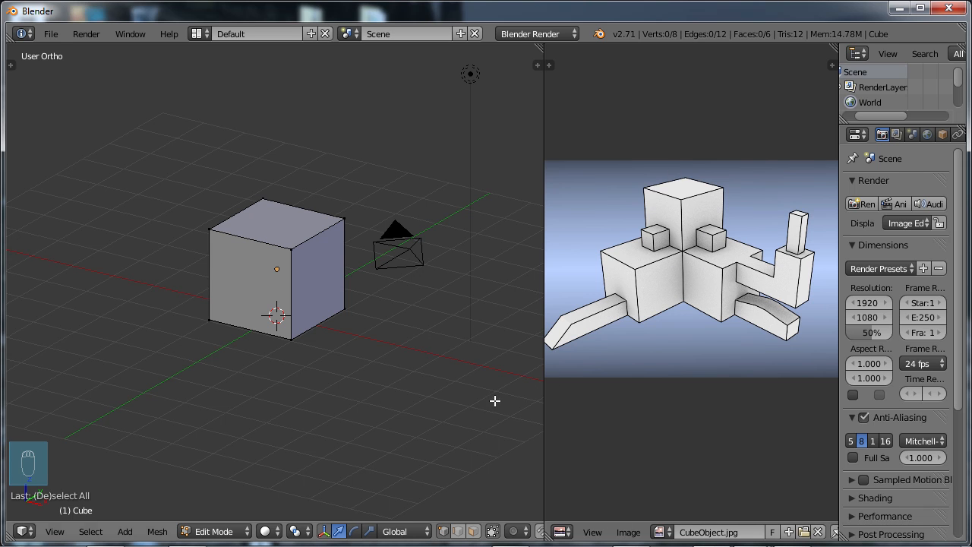
pyautogui.click(472, 534)
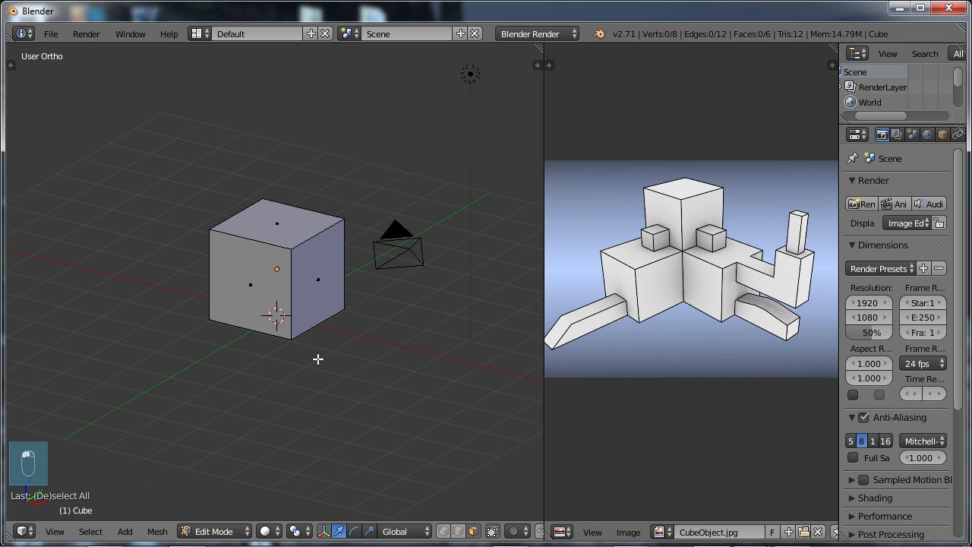
# - Extrude the cube's +Y side face outward about 1.99 units to form a second block
pyautogui.moveTo(317, 359); pyautogui.dragTo(157, 388, button='middle')
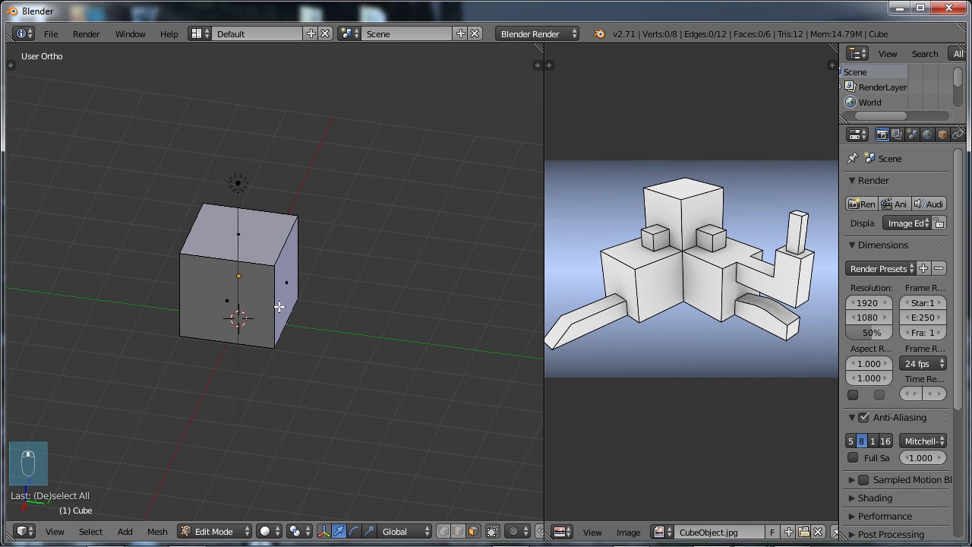
pyautogui.rightClick(289, 284)
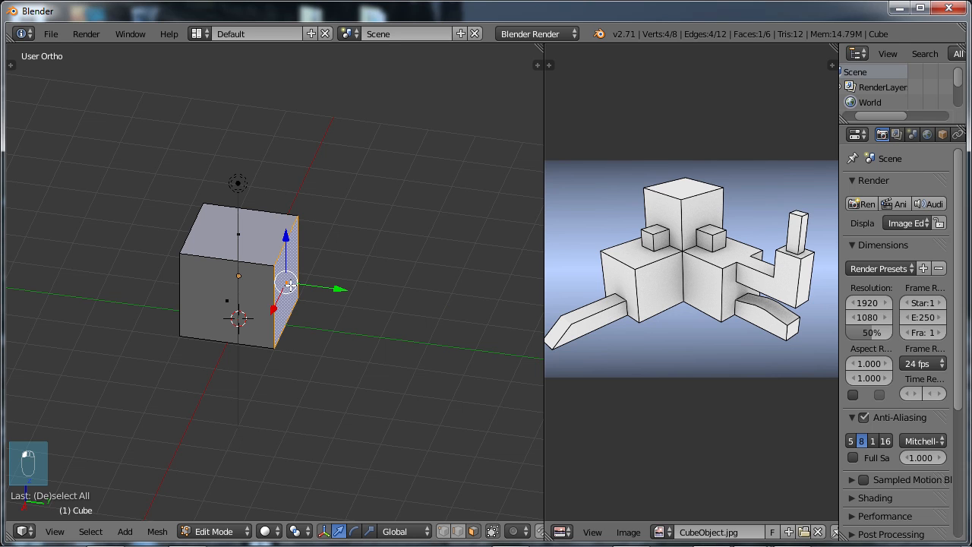
pyautogui.press('e')
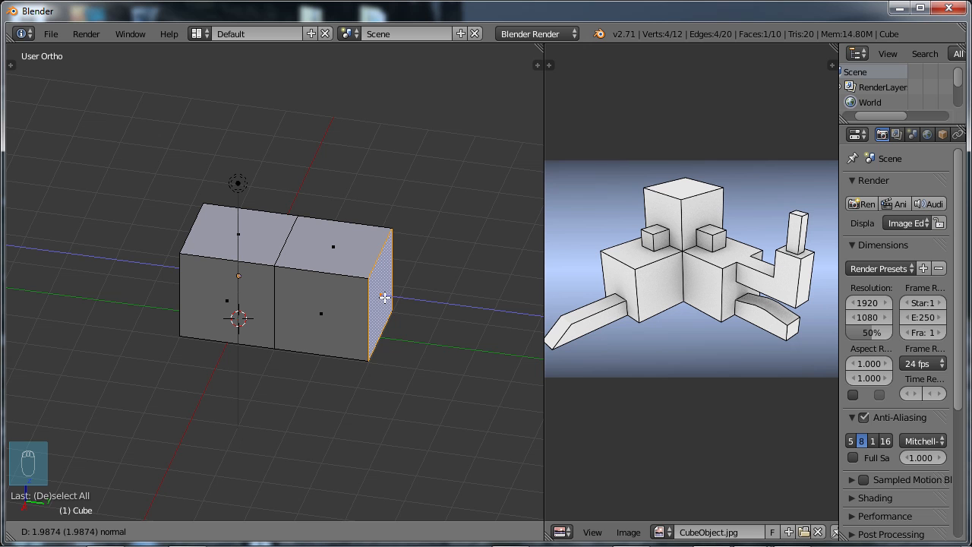
pyautogui.click(385, 297)
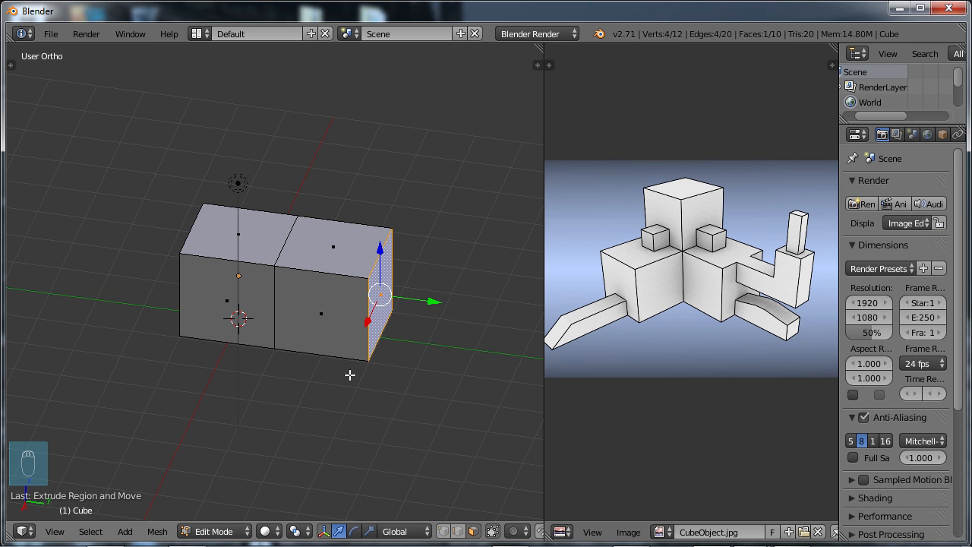
# - Extrude the second block's +X side face outward by slightly less than one cube length to form an L-shaped body
pyautogui.moveTo(305, 372); pyautogui.dragTo(338, 353, button='middle')
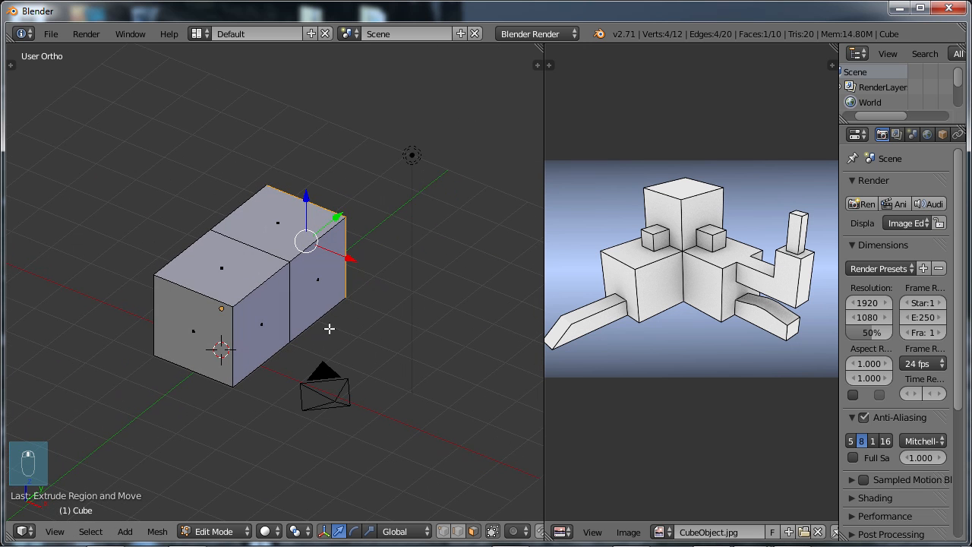
pyautogui.click(318, 279)
pyautogui.press('e')
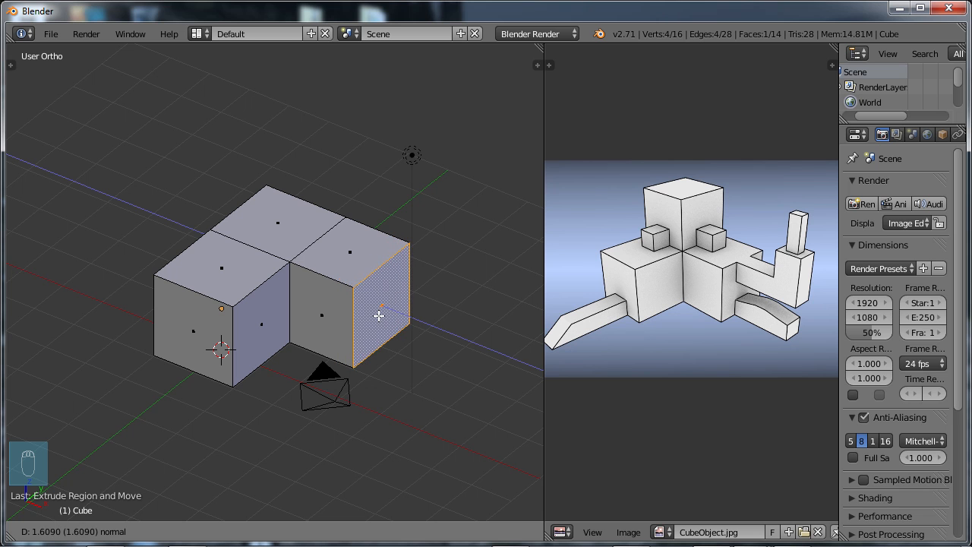
pyautogui.click(384, 320)
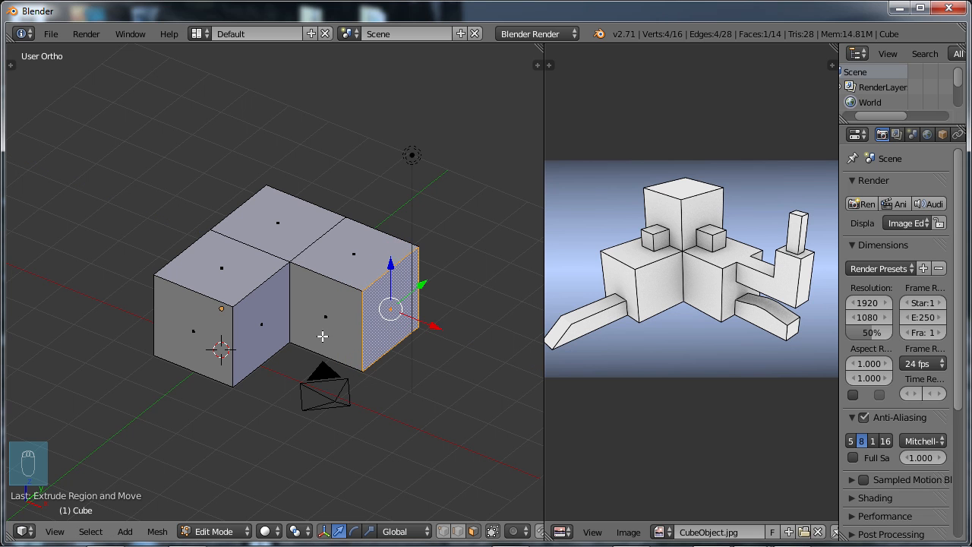
# - Add two evenly spaced loop cuts lengthwise through the Y arm, dividing its -Y end face into three vertical strips, and return to face selection
pyautogui.moveTo(323, 335); pyautogui.dragTo(357, 334, button='middle')
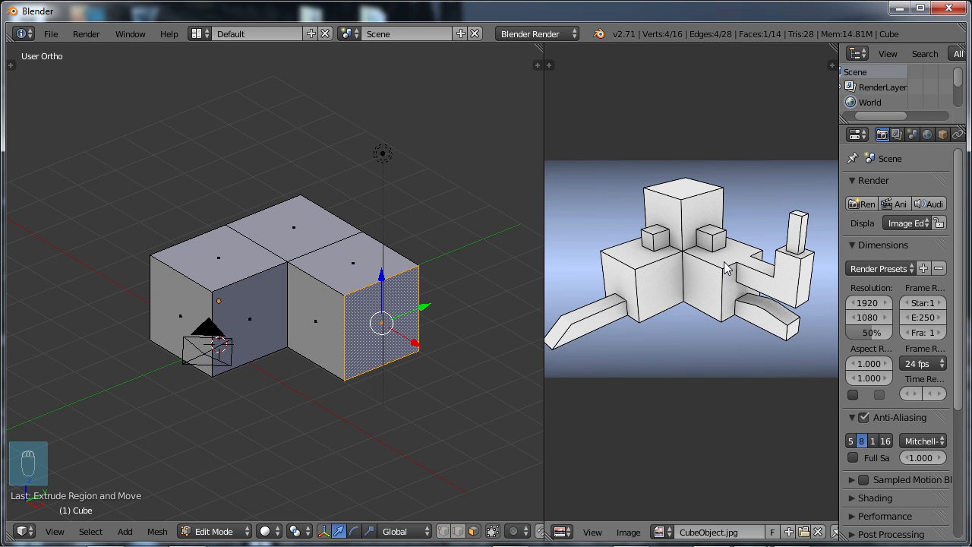
pyautogui.moveTo(278, 325); pyautogui.dragTo(305, 325, button='middle')
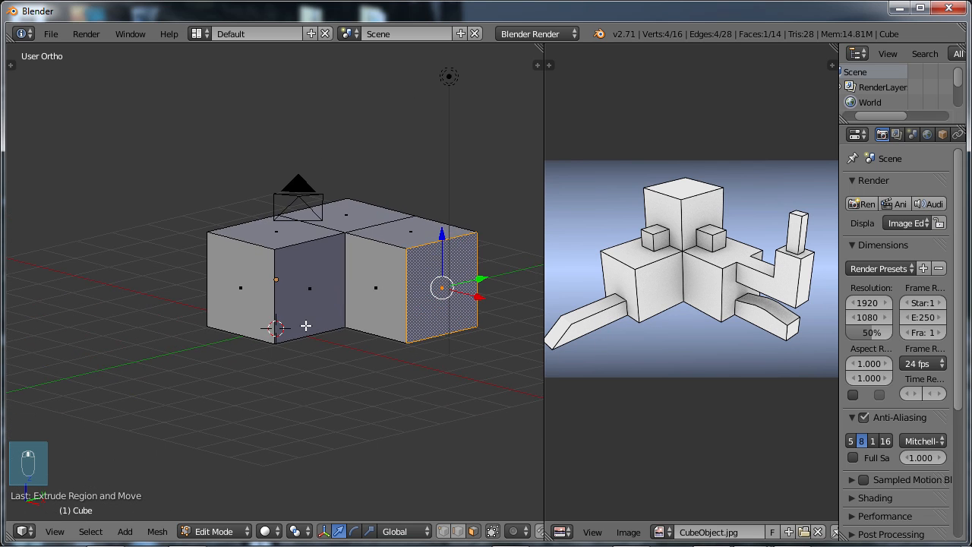
pyautogui.rightClick(238, 287)
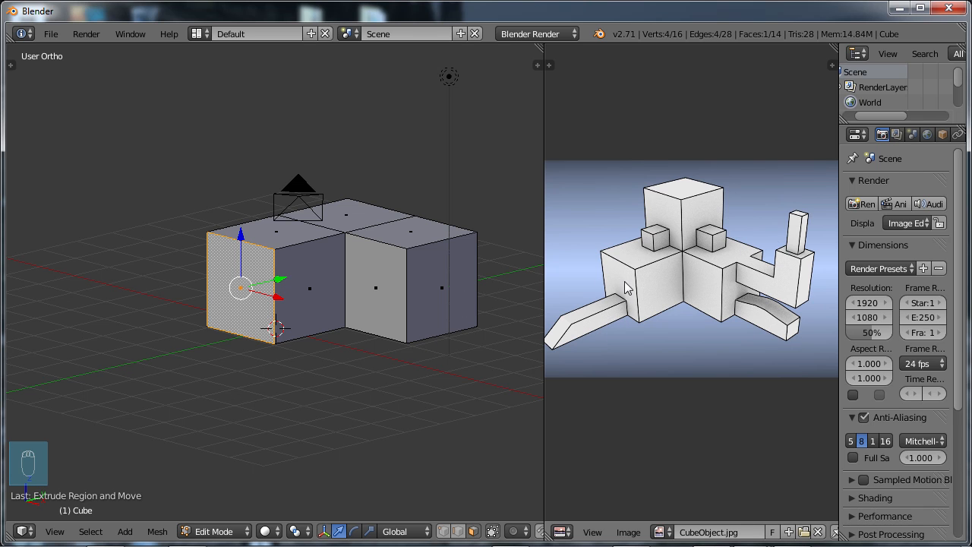
pyautogui.moveTo(331, 299); pyautogui.dragTo(238, 292, button='middle')
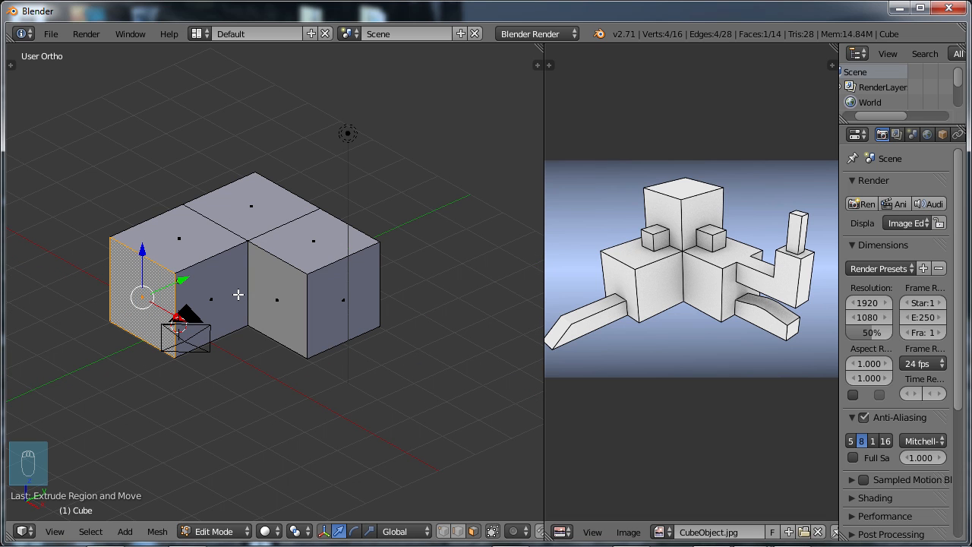
pyautogui.moveTo(202, 328); pyautogui.dragTo(252, 331, button='middle')
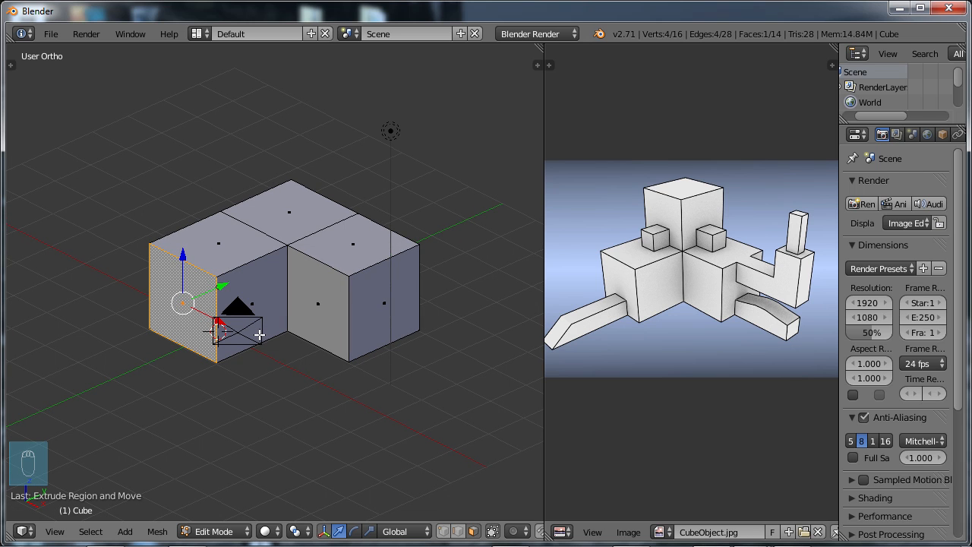
pyautogui.hotkey('ctrl', 'r')
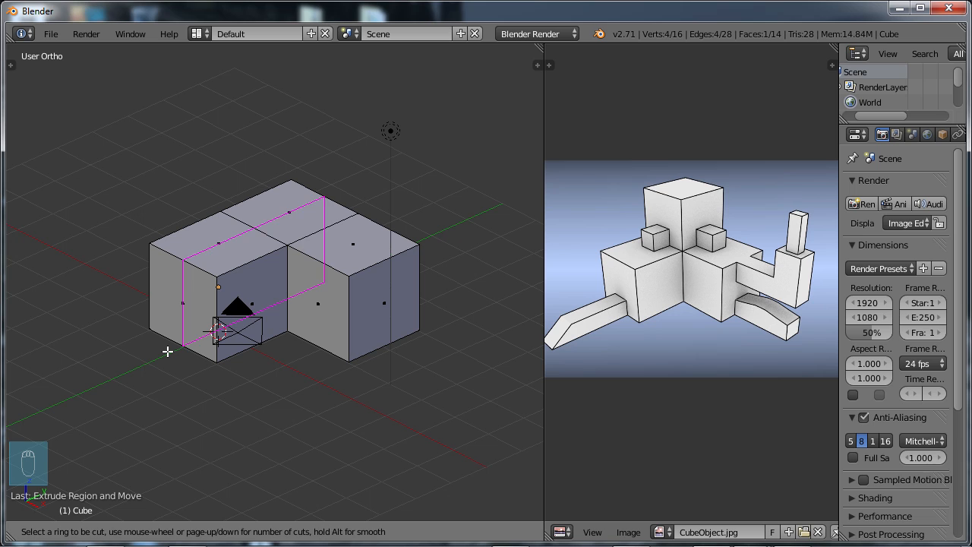
pyautogui.scroll(1, 167, 351)
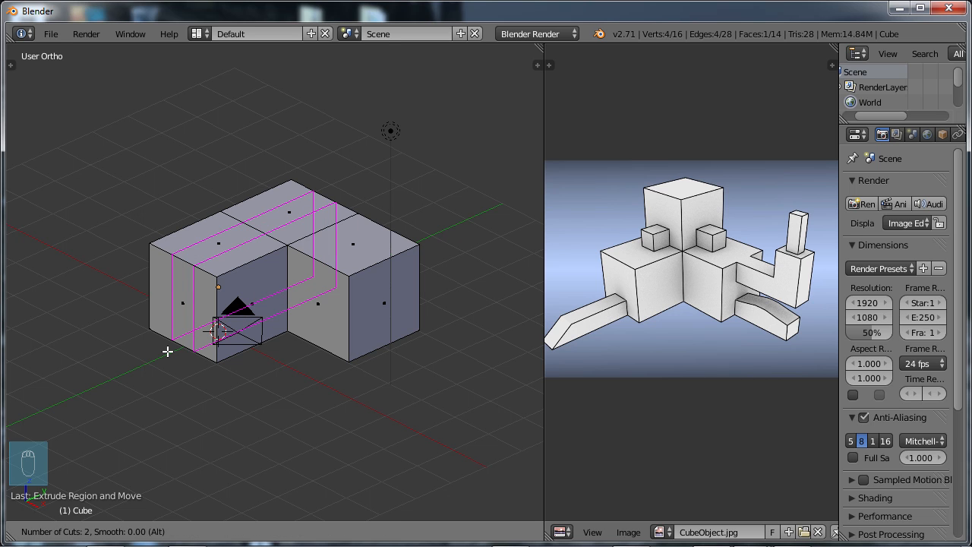
pyautogui.click(167, 351)
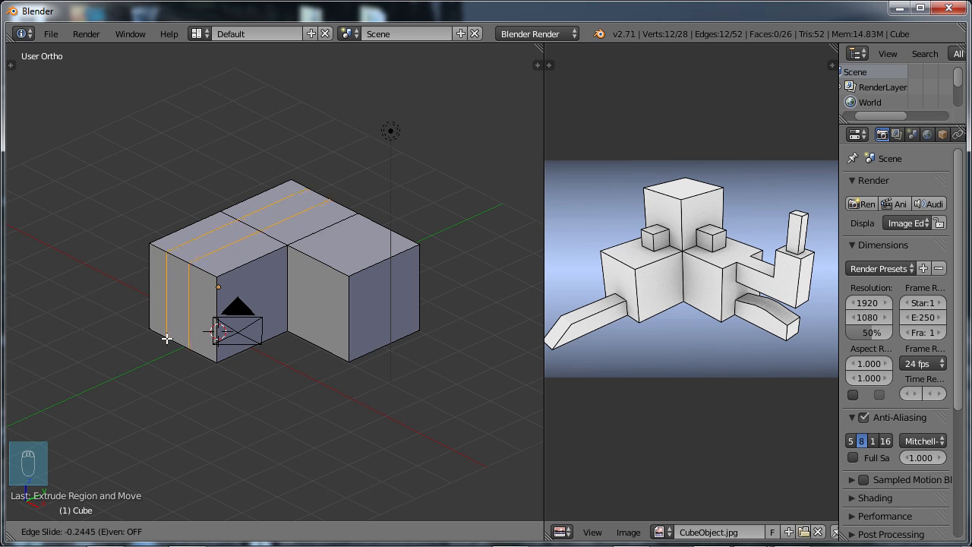
pyautogui.click(171, 343)
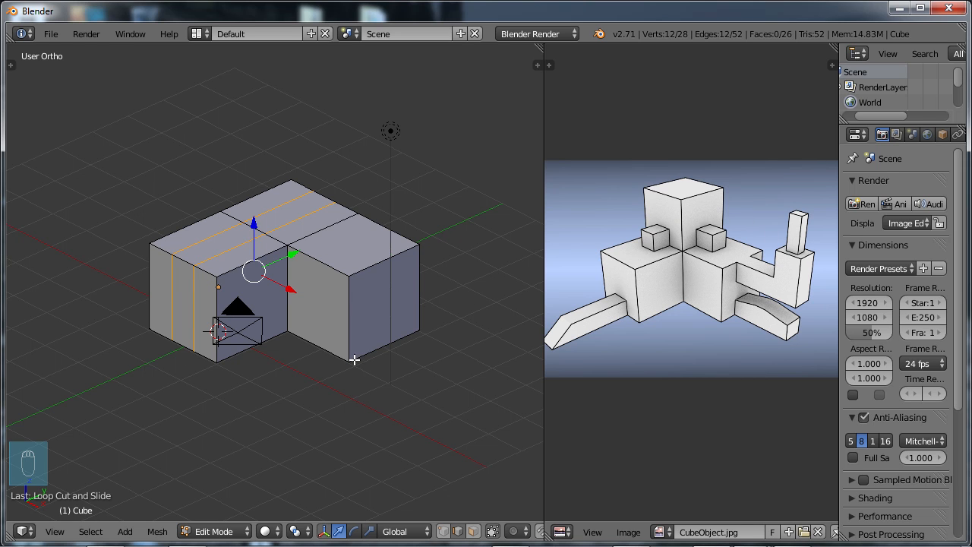
pyautogui.click(472, 531)
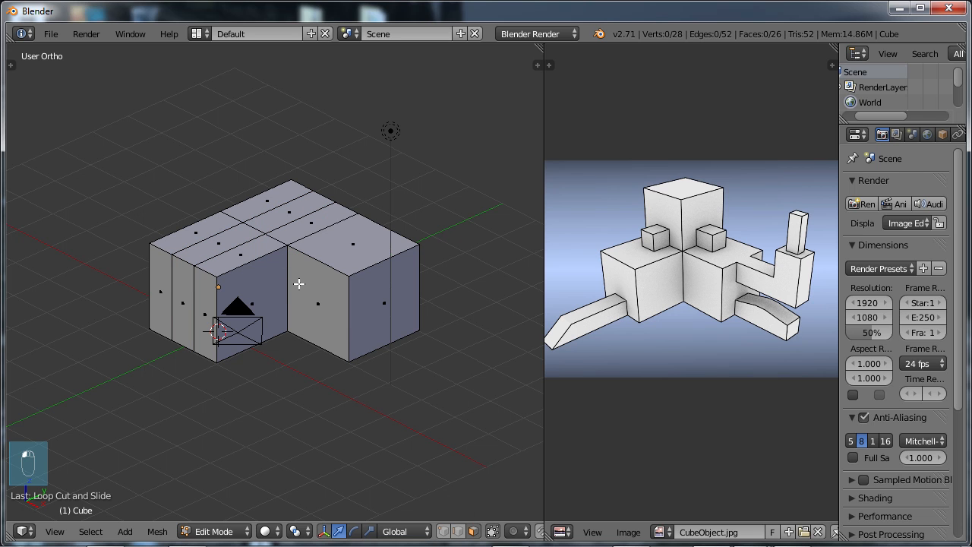
# - Select the three top faces of the corner block and extrude them upward to form a head block
pyautogui.rightClick(269, 201)
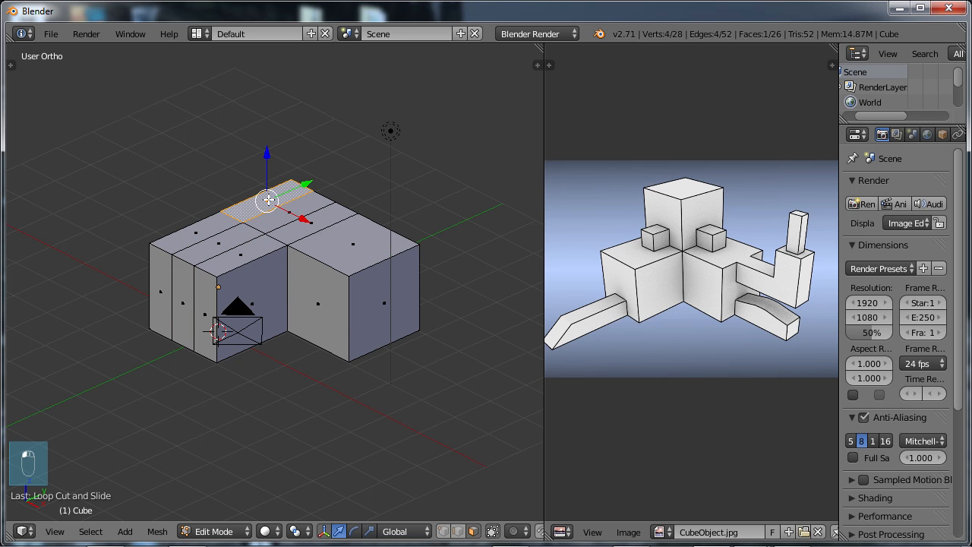
pyautogui.keyDown('shift'); pyautogui.rightClick(295, 206); pyautogui.keyUp('shift')
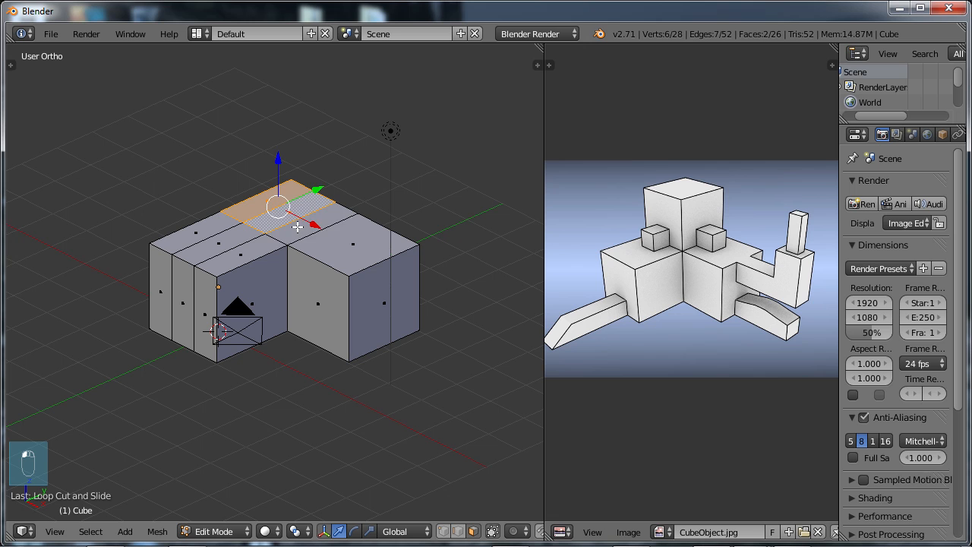
pyautogui.keyDown('shift'); pyautogui.rightClick(297, 227); pyautogui.keyUp('shift')
pyautogui.press('e')
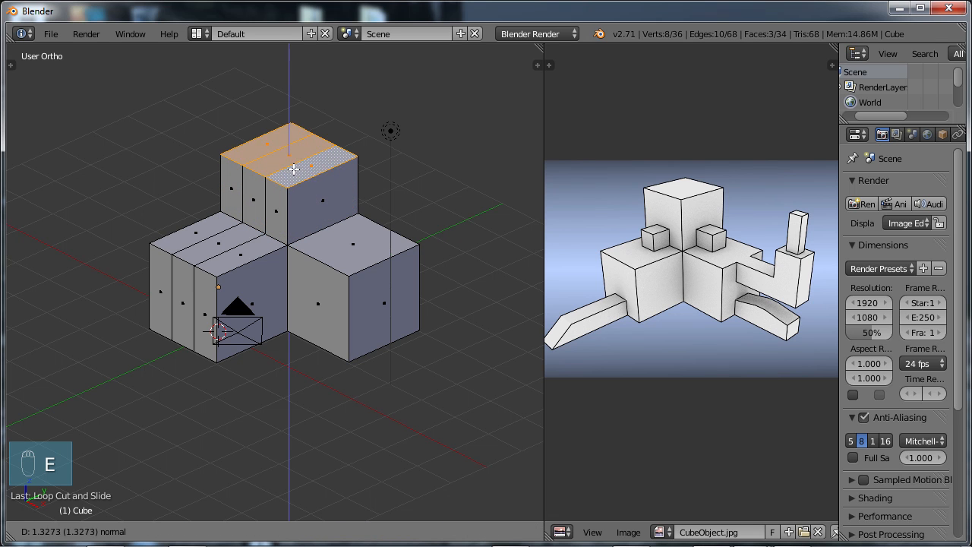
pyautogui.click(294, 158)
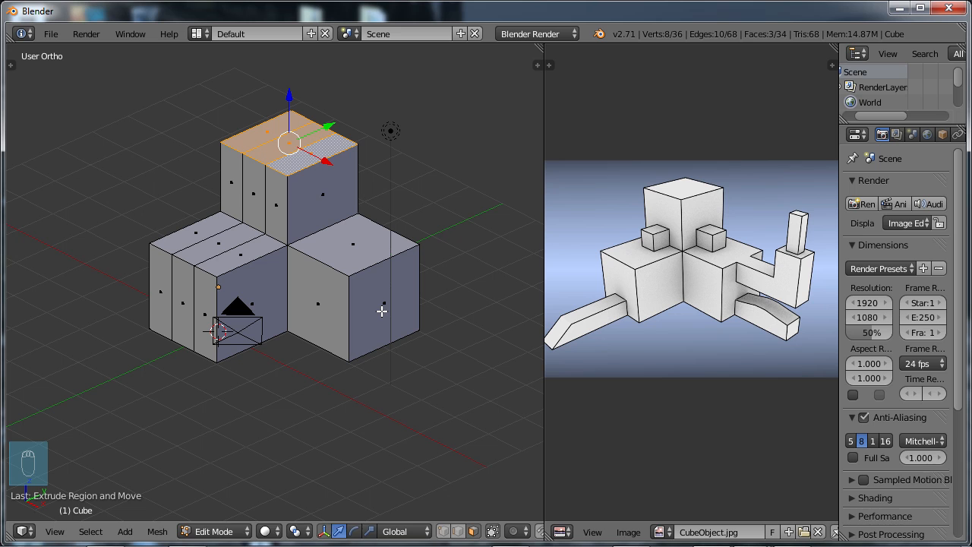
# - Add two evenly spaced loop cuts along X through the X arm and head block, and return to face selection
pyautogui.hotkey('ctrl', 'r')
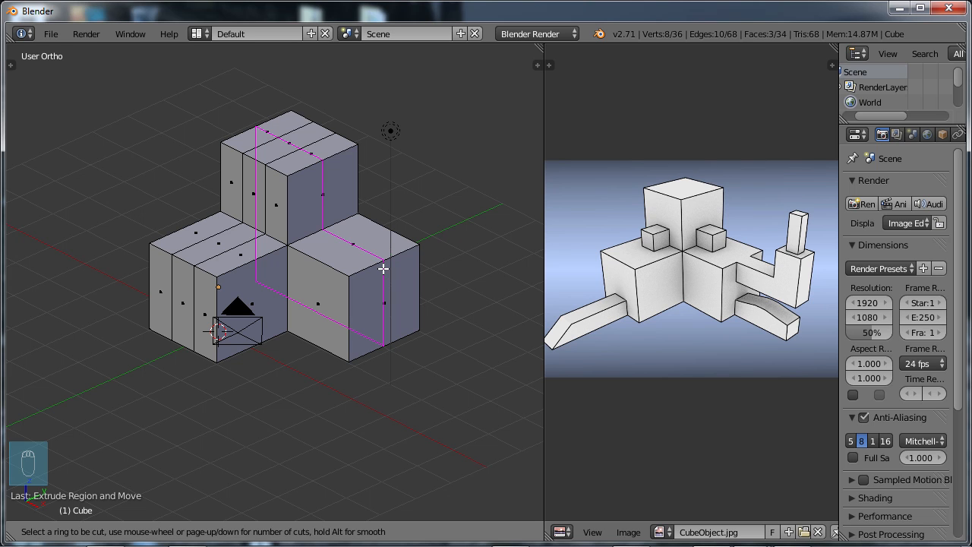
pyautogui.scroll(1, 383, 268)
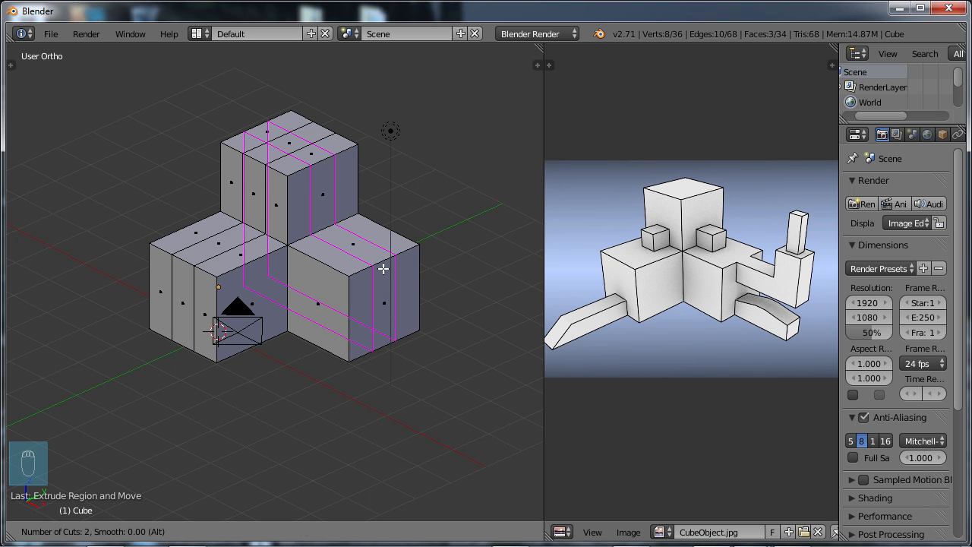
pyautogui.click(384, 268)
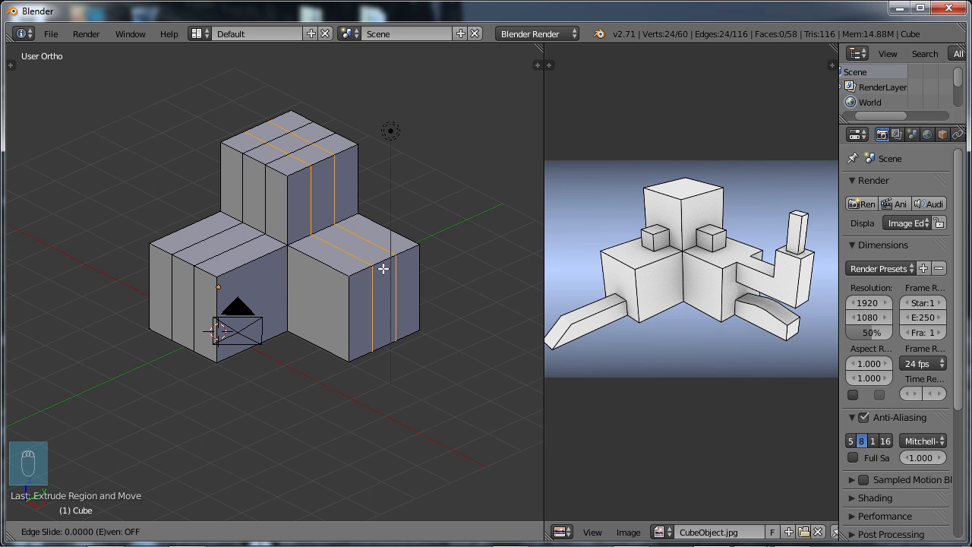
pyautogui.click(383, 268)
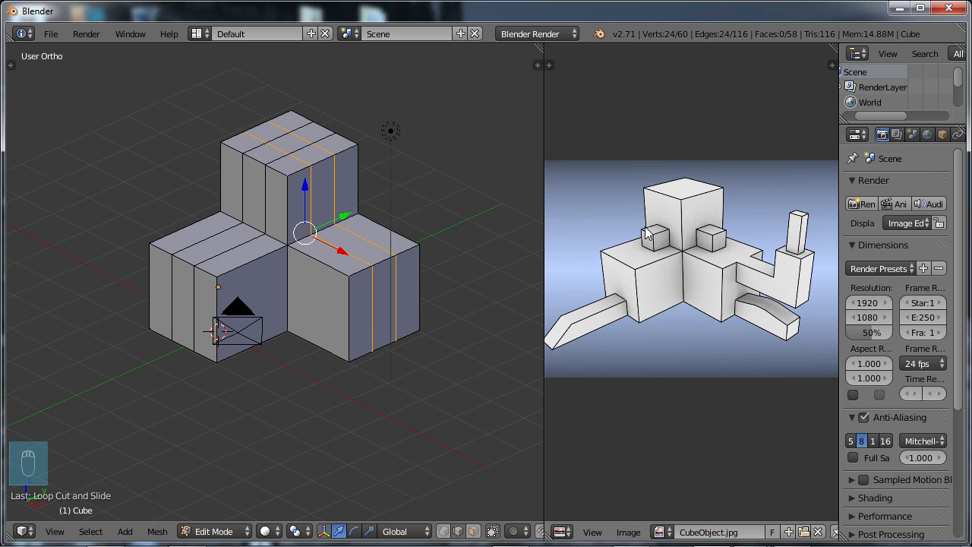
pyautogui.click(473, 532)
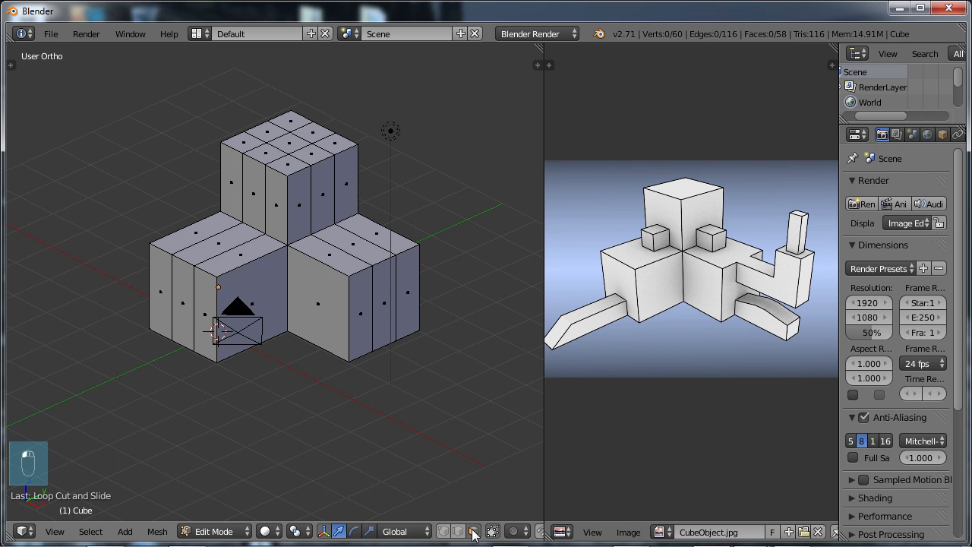
# - Try extruding the full-height middle strip of the Y arm's -Y end face outward, and undo the extrusion
pyautogui.rightClick(183, 305)
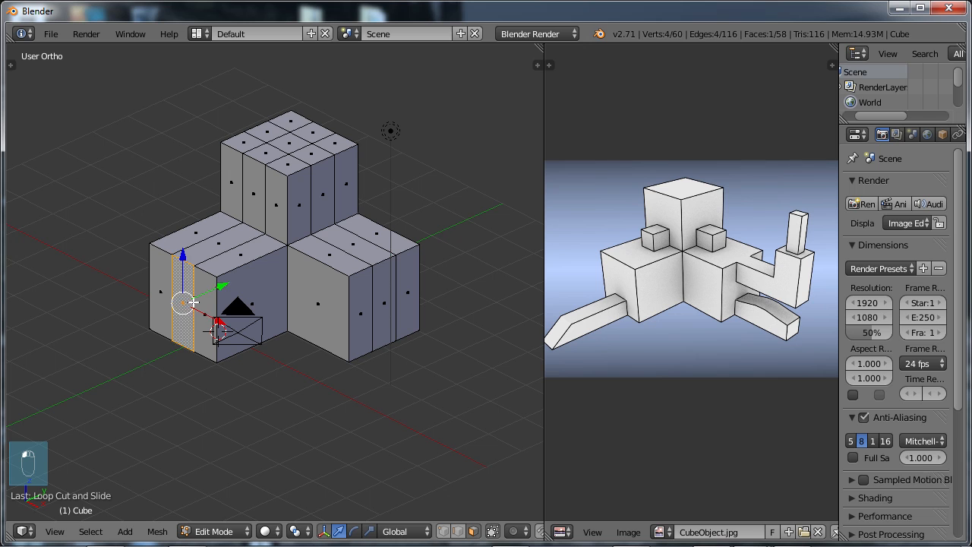
pyautogui.press('e')
pyautogui.click(141, 334)
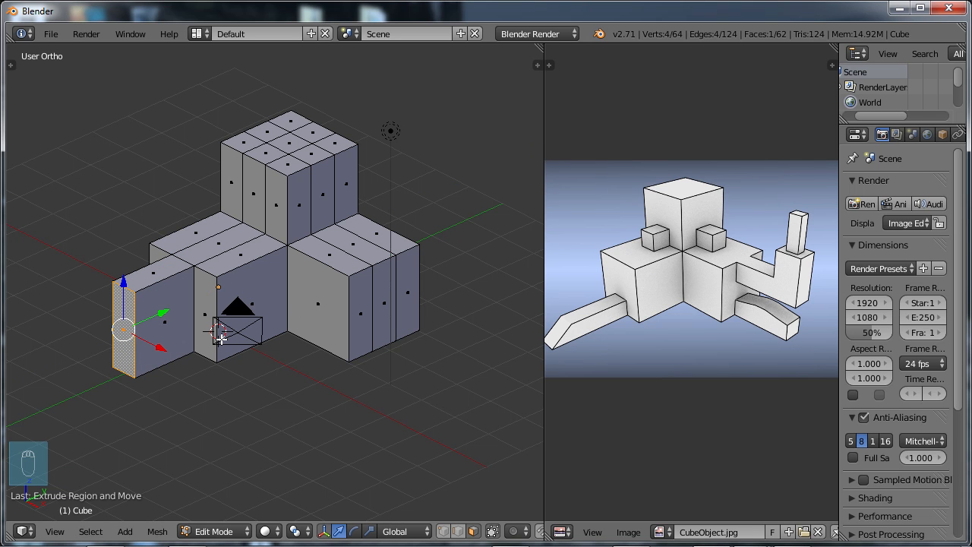
pyautogui.hotkey('ctrl', 'z')
pyautogui.hotkey('ctrl', 'z')
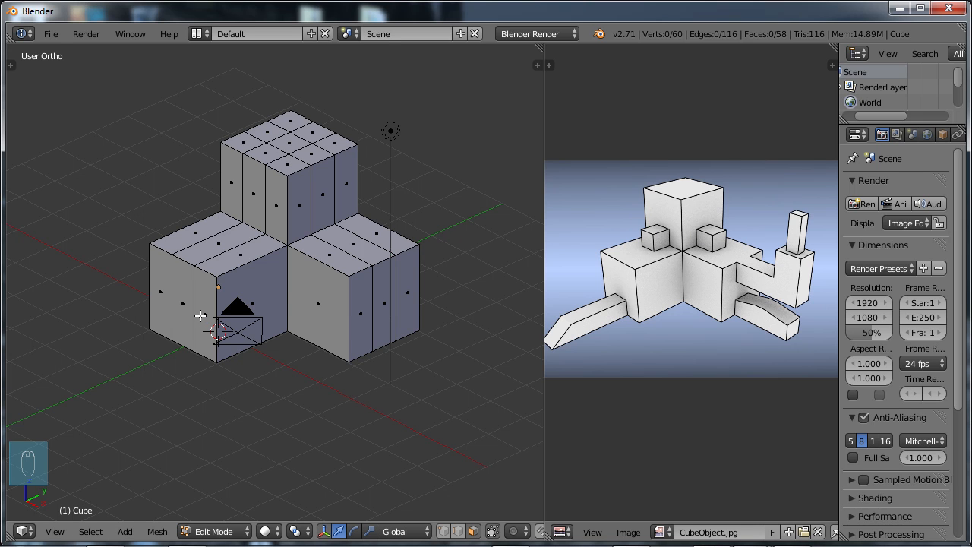
# - Add a horizontal loop cut around the lower body, slid down to about one third of its height
pyautogui.hotkey('ctrl', 'r')
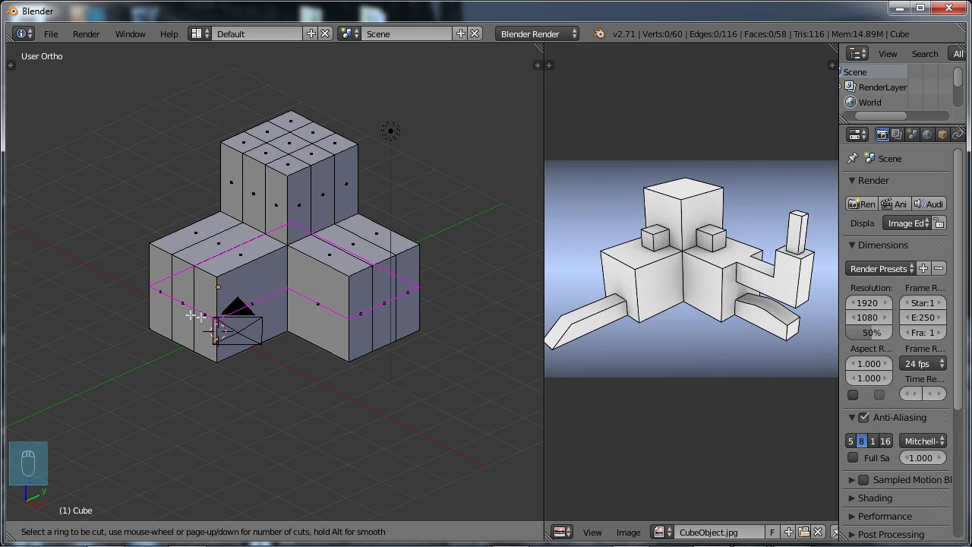
pyautogui.click(190, 315)
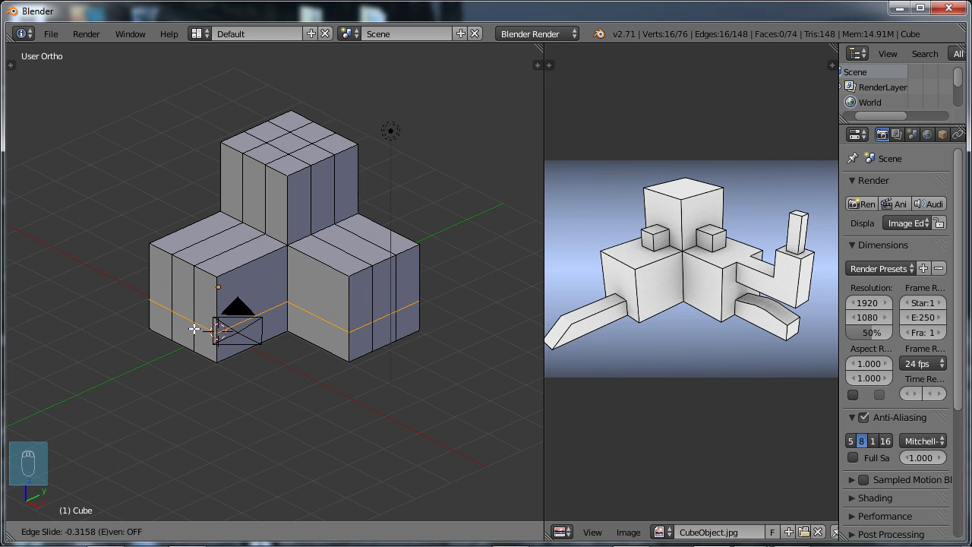
pyautogui.click(195, 331)
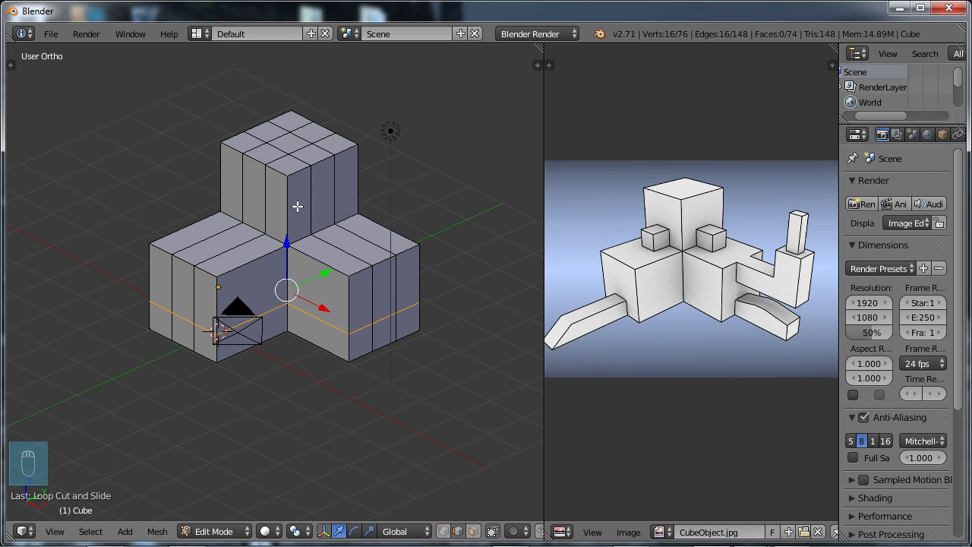
# - Add a horizontal loop cut around the head block, slid slightly below its mid-height
pyautogui.hotkey('ctrl', 'r')
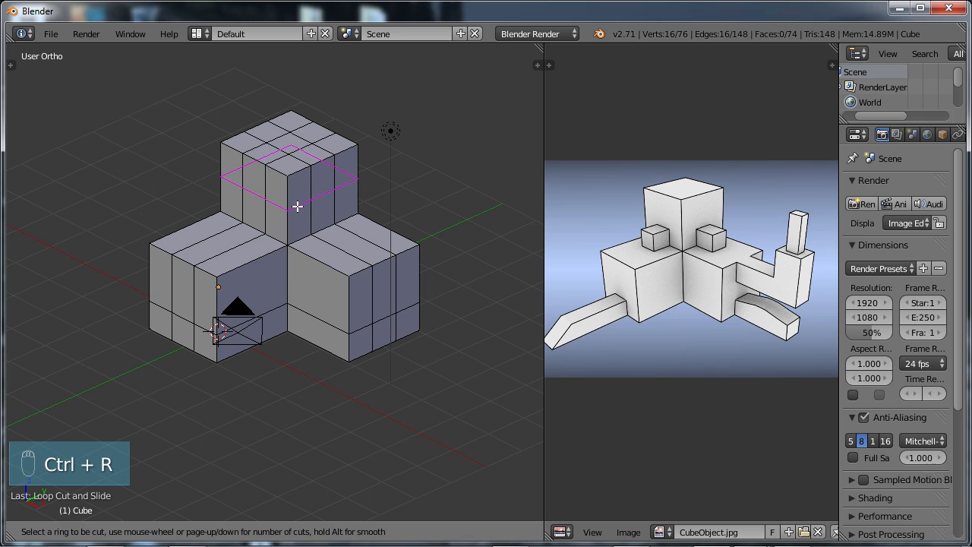
pyautogui.click(297, 206)
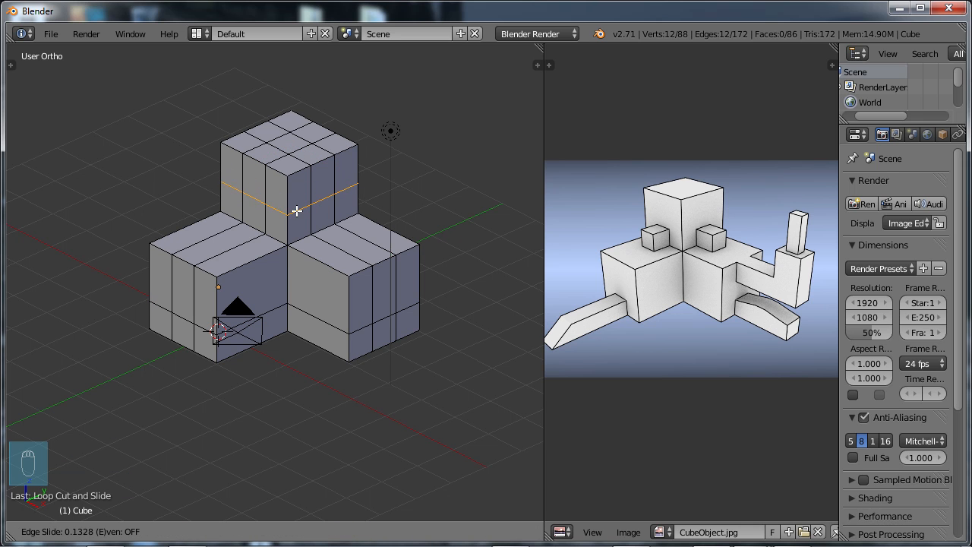
pyautogui.click(297, 214)
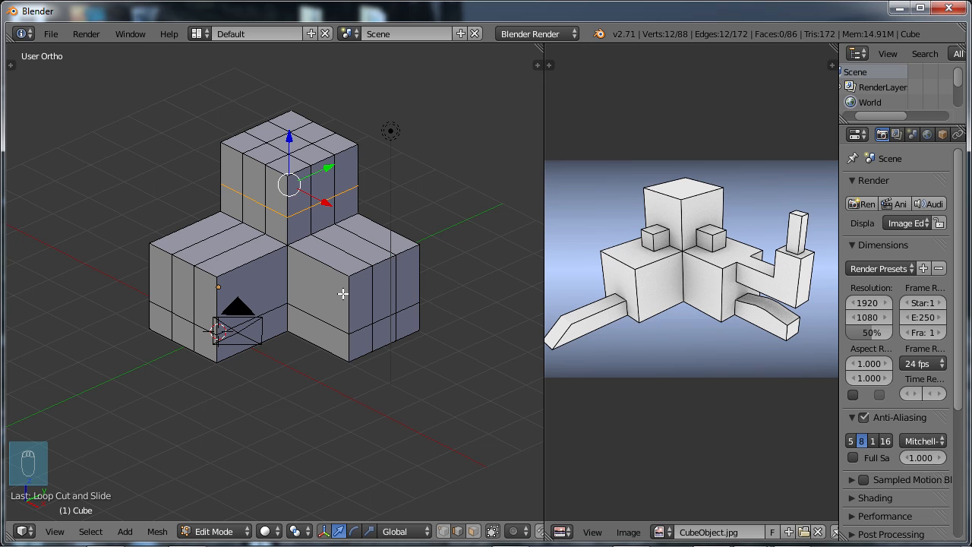
# - Add a second horizontal loop cut around the lower body, midway between the existing cut and its upper edge
pyautogui.hotkey('ctrl', 'r')
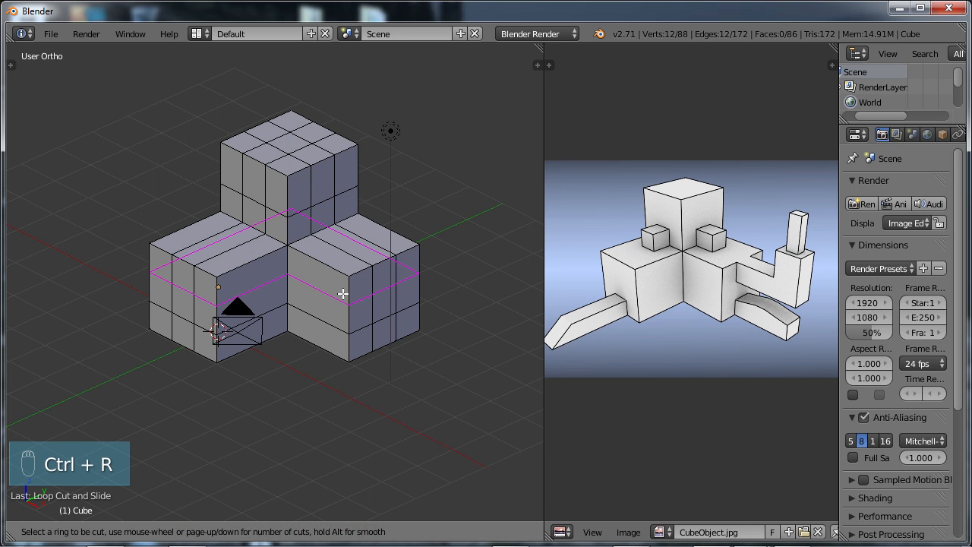
pyautogui.click(344, 294)
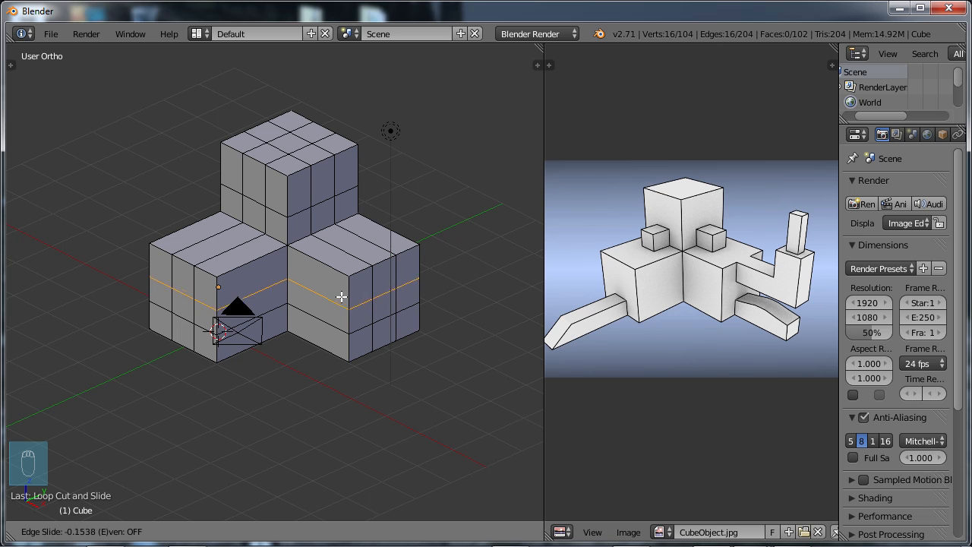
pyautogui.click(341, 293)
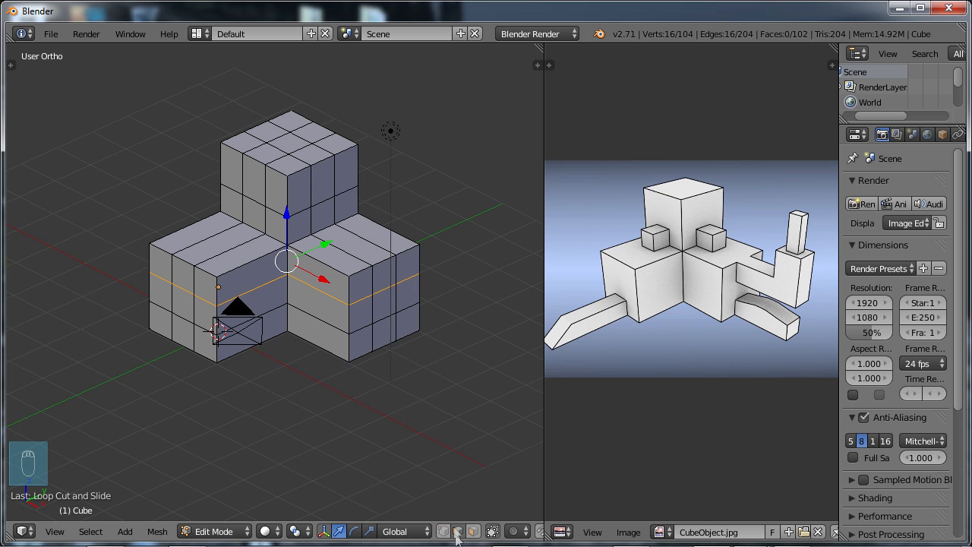
# - Try extruding the lowest middle square of the Y arm's -Y end by selecting its four edges, and undo the extrusion
pyautogui.press('a')
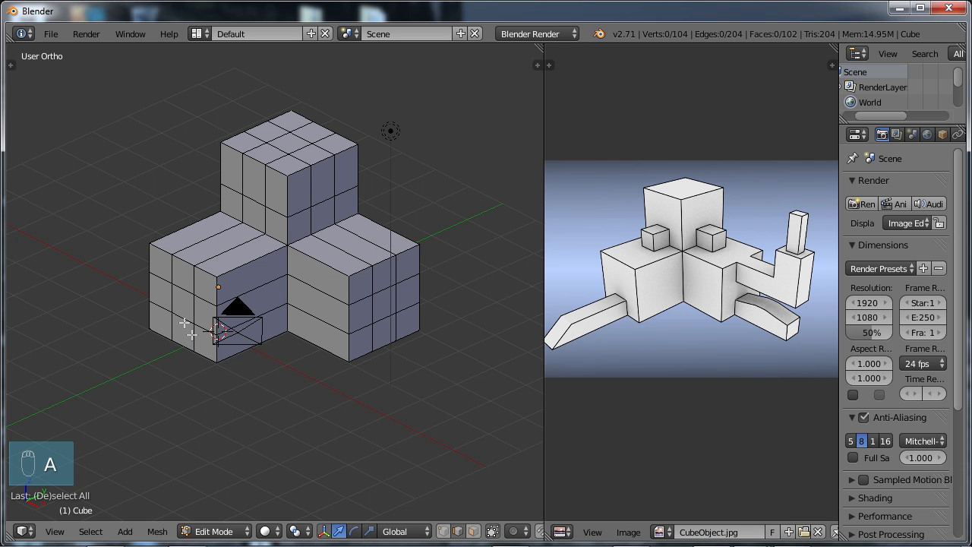
pyautogui.rightClick(182, 319)
pyautogui.scroll(4, 179, 327)
pyautogui.keyDown('shift'); pyautogui.moveTo(174, 336); pyautogui.dragTo(354, 332, button='middle'); pyautogui.keyUp('shift')
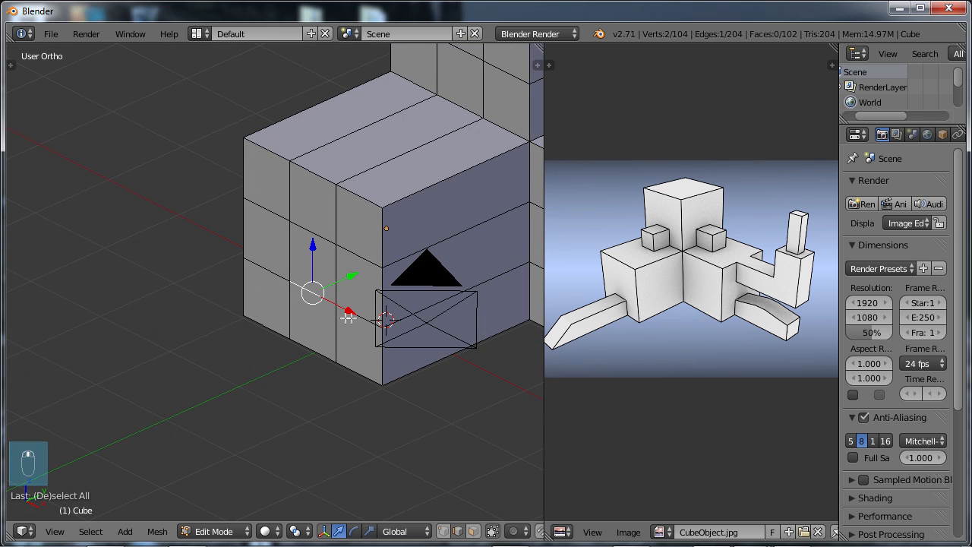
pyautogui.keyDown('shift'); pyautogui.rightClick(338, 328); pyautogui.keyUp('shift')
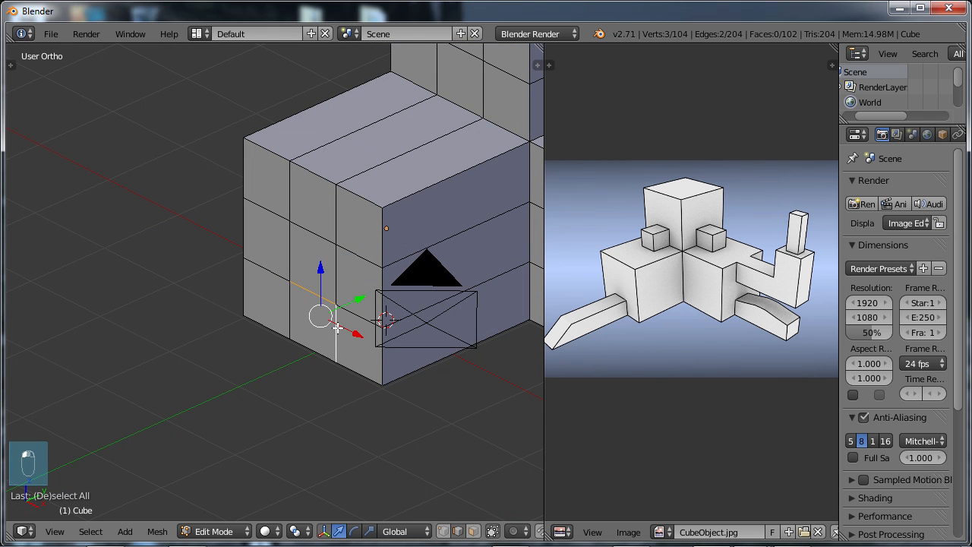
pyautogui.keyDown('shift'); pyautogui.rightClick(288, 306); pyautogui.keyUp('shift')
pyautogui.keyDown('shift'); pyautogui.rightClick(305, 345); pyautogui.keyUp('shift')
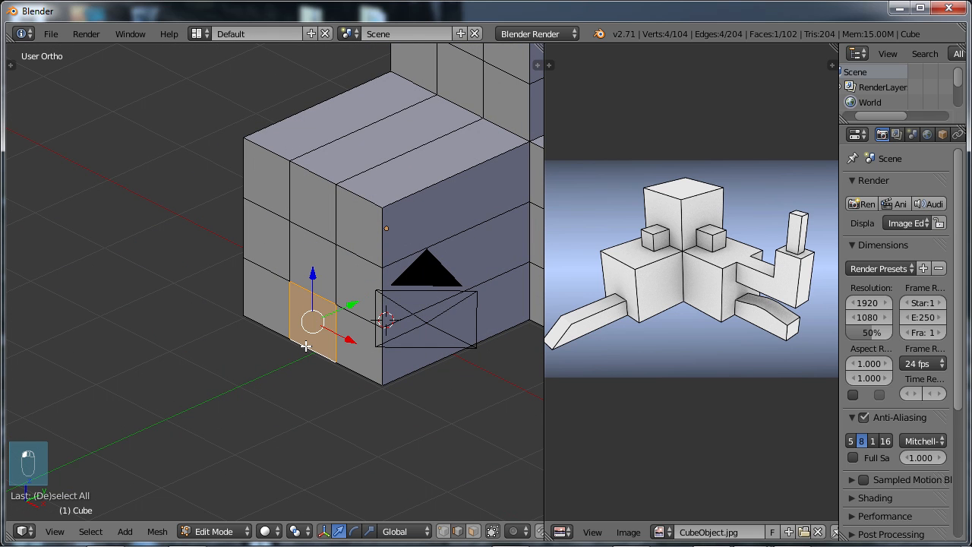
pyautogui.press('e')
pyautogui.rightClick(256, 350)
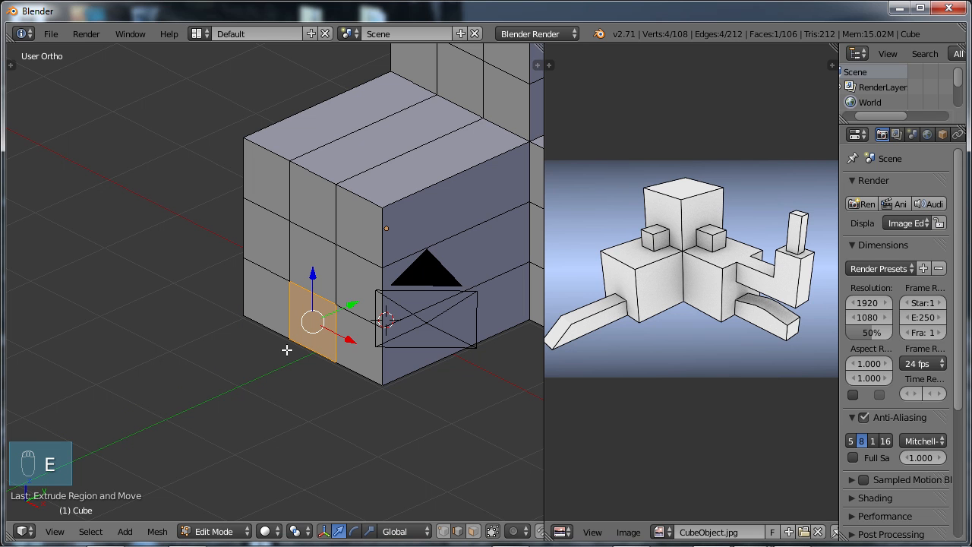
pyautogui.hotkey('ctrl', 'z')
pyautogui.hotkey('ctrl', 'z')
pyautogui.hotkey('ctrl', 'z')
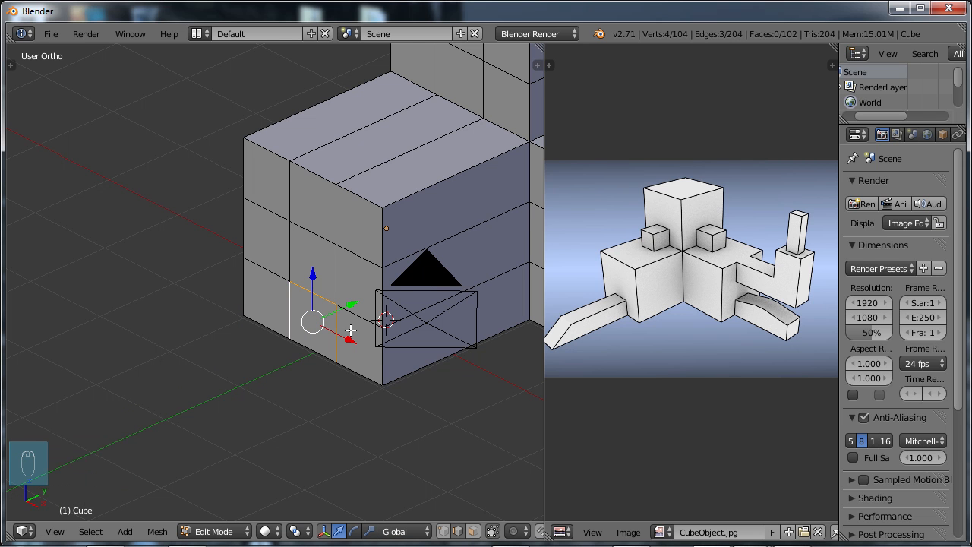
# - In face selection, extrude the lowest middle face of the Y arm's -Y end outward about 3 units to form a leg
pyautogui.keyDown('shift'); pyautogui.moveTo(287, 350); pyautogui.dragTo(246, 310, button='middle'); pyautogui.keyUp('shift')
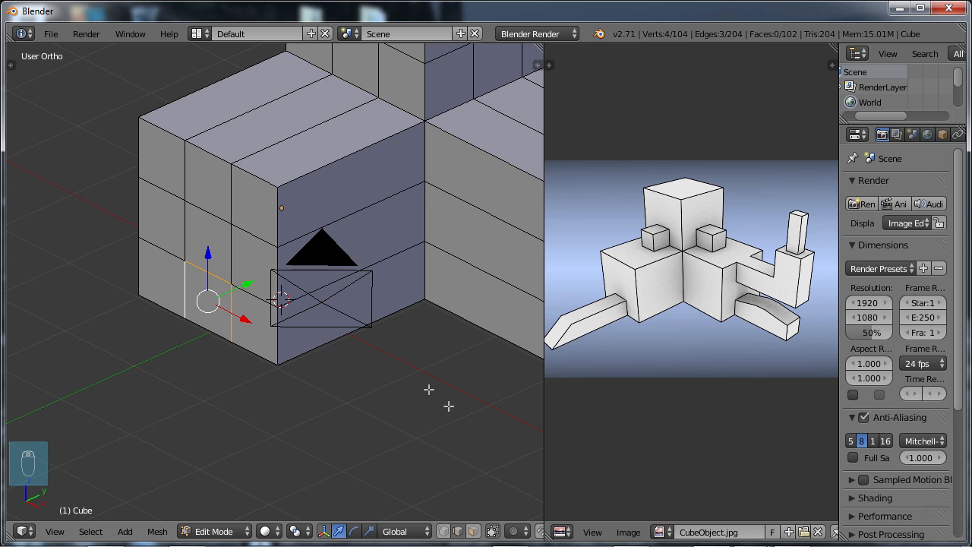
pyautogui.click(473, 530)
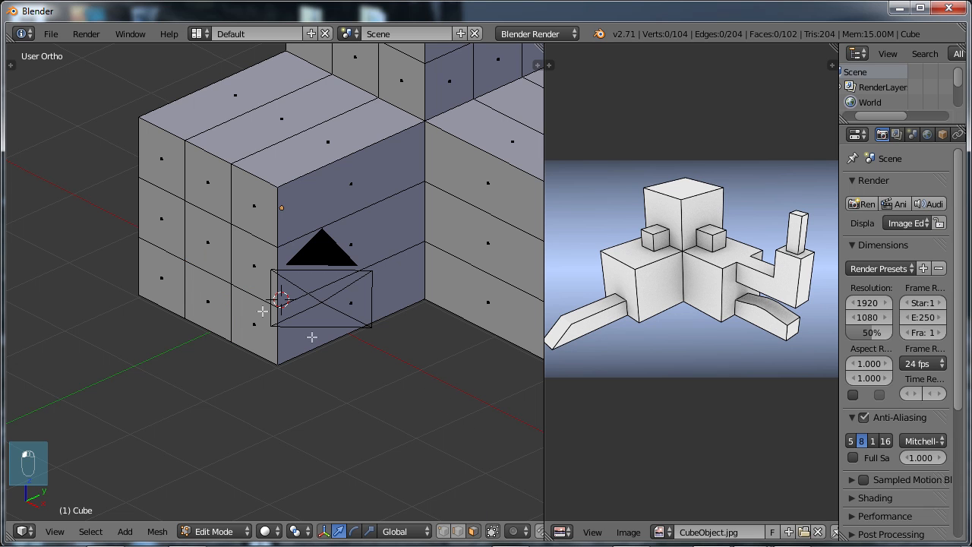
pyautogui.scroll(-2, 219, 313)
pyautogui.rightClick(228, 294)
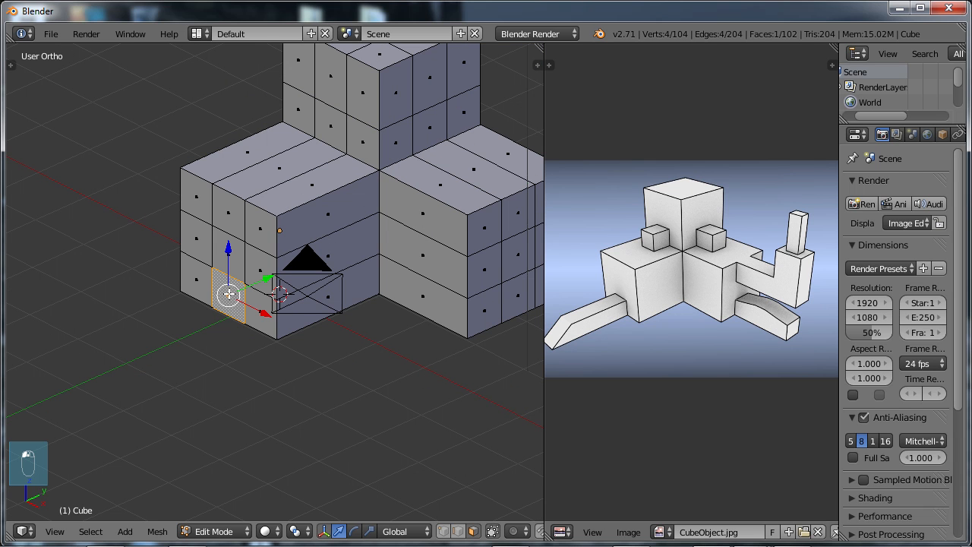
pyautogui.press('e')
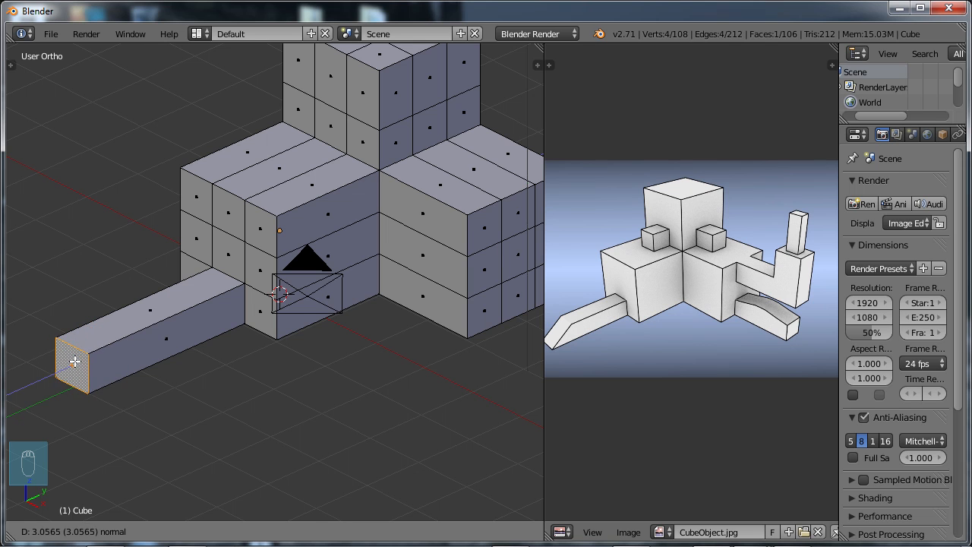
pyautogui.click(76, 362)
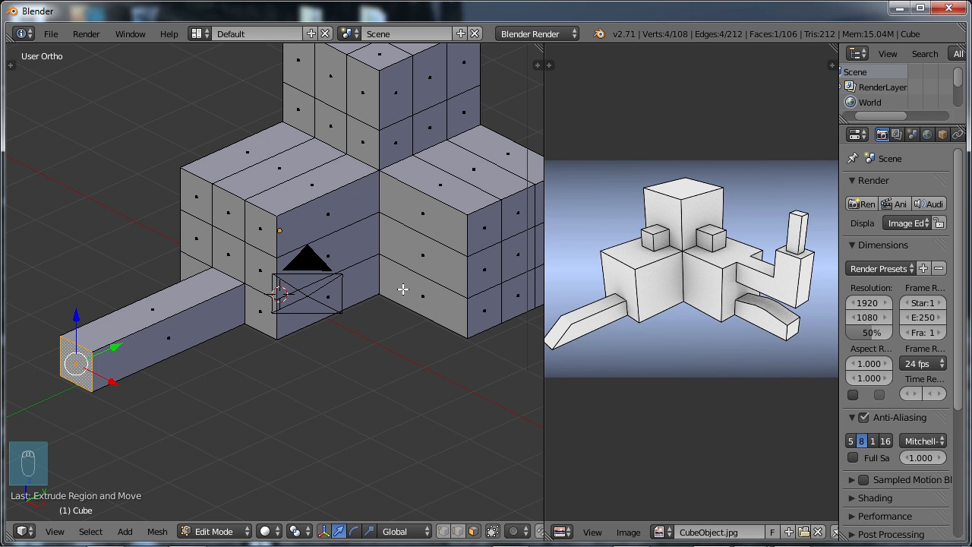
# - Extrude the lower middle face of the head block's -Y side outward to form a small cube
pyautogui.moveTo(403, 289); pyautogui.dragTo(289, 357, button='middle')
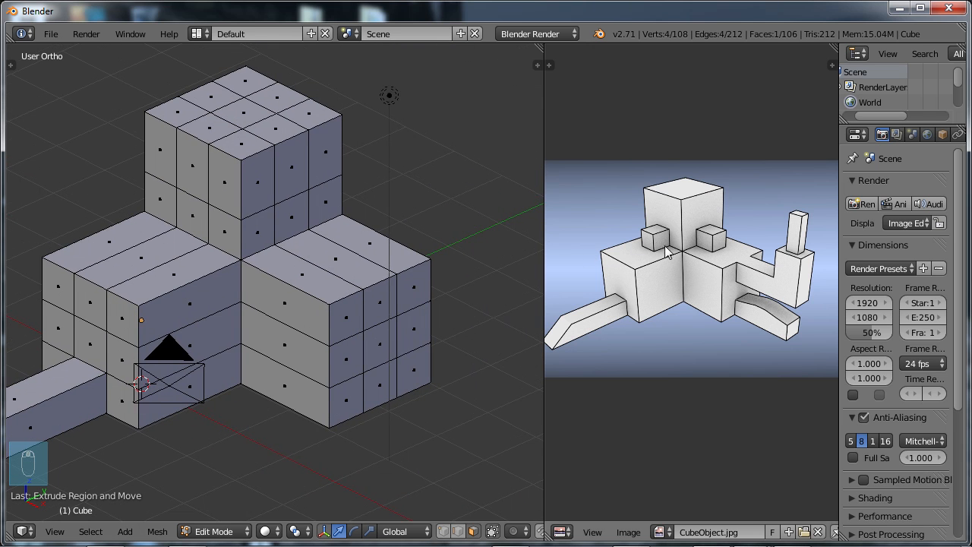
pyautogui.rightClick(194, 215)
pyautogui.press('e')
pyautogui.click(160, 228)
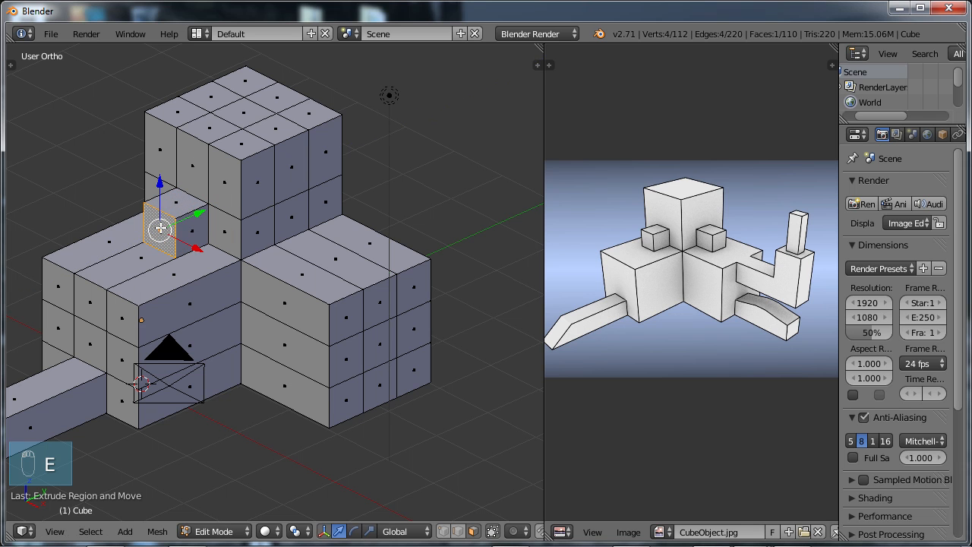
# - Extrude the lower middle face of the head block's +X side outward to form a second small cube
pyautogui.rightClick(295, 215)
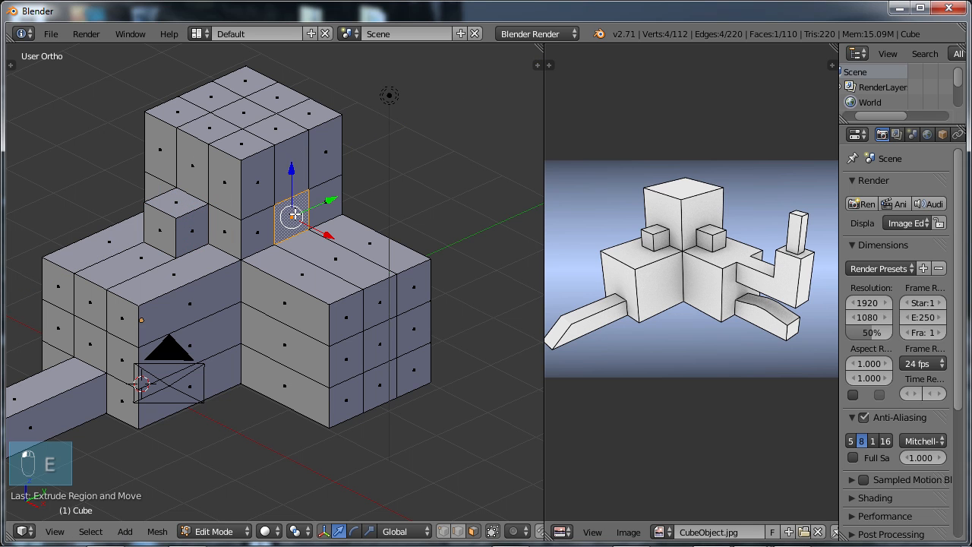
pyautogui.press('e')
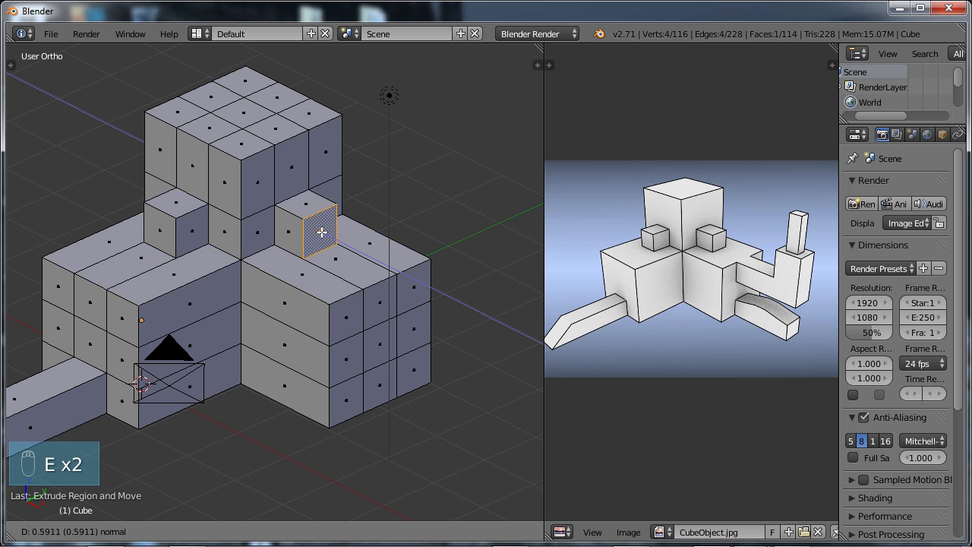
pyautogui.click(325, 231)
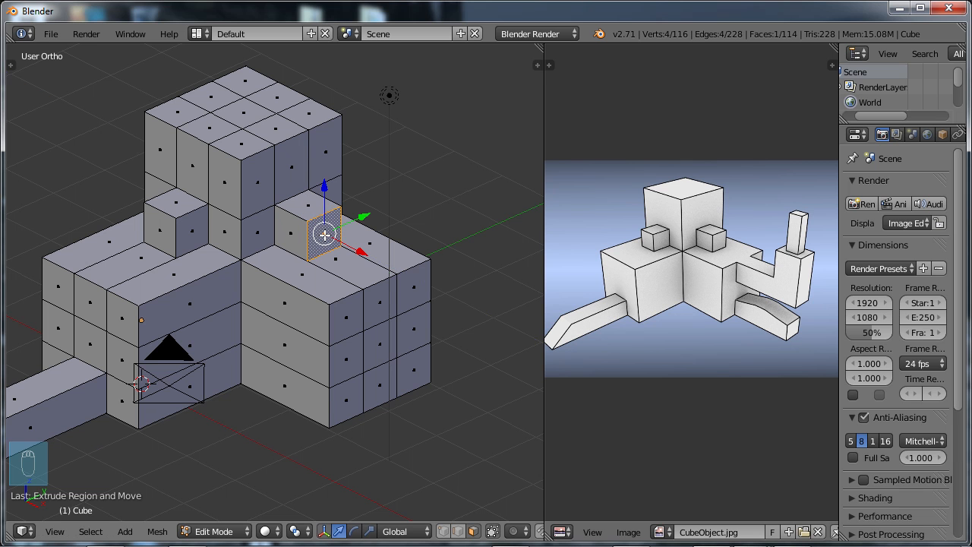
# - Extrude the lowest middle face of the X arm's +X end outward about 1.8 units to form a second leg
pyautogui.keyDown('shift'); pyautogui.moveTo(309, 310); pyautogui.dragTo(279, 174, button='middle'); pyautogui.keyUp('shift')
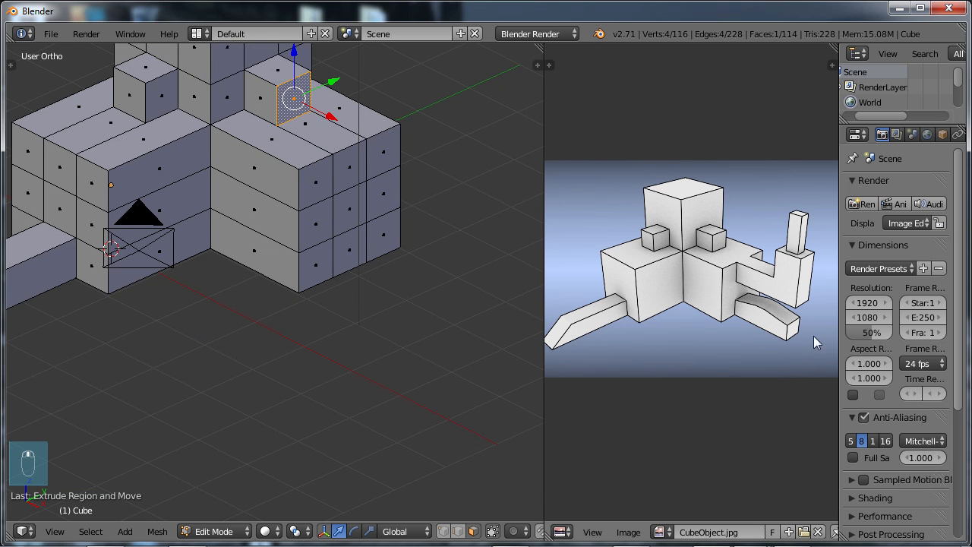
pyautogui.rightClick(351, 249)
pyautogui.press('e')
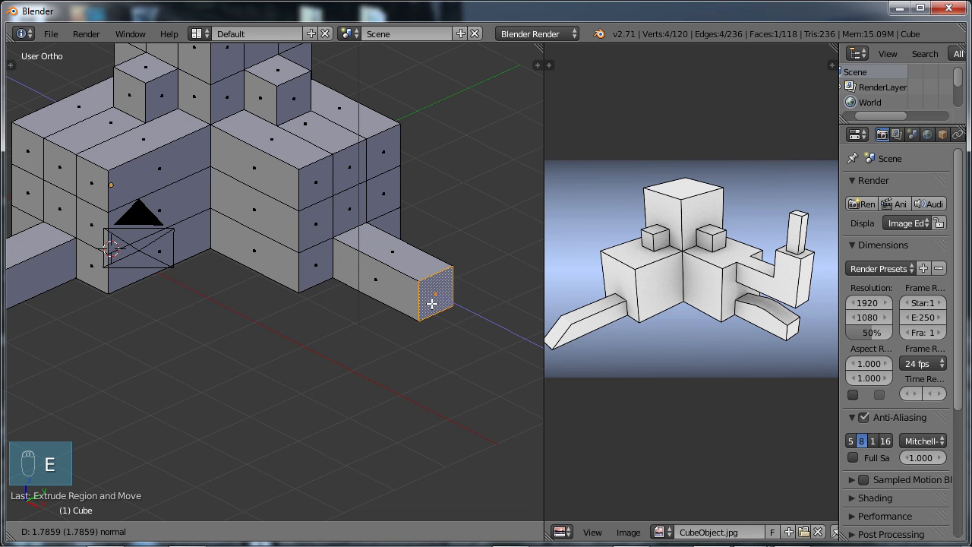
pyautogui.click(431, 303)
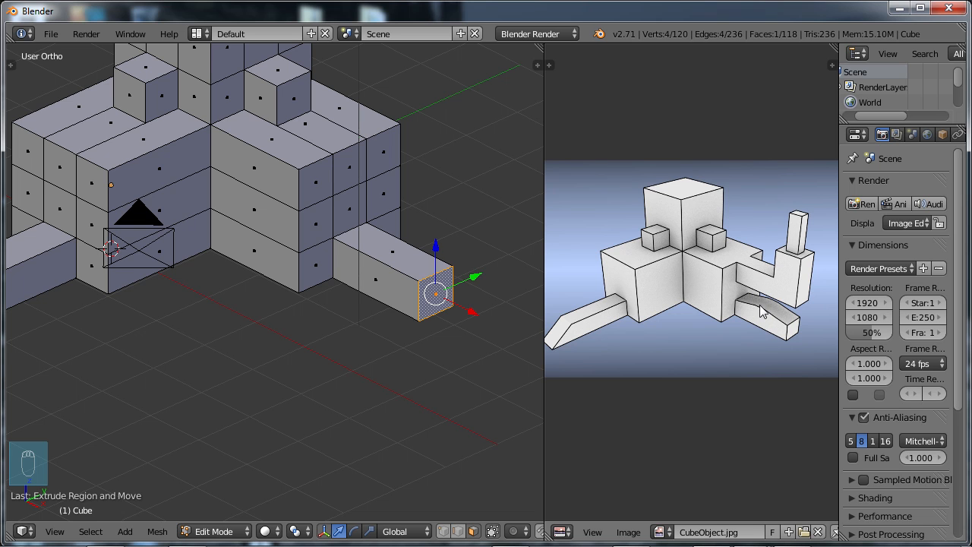
# - Extrude the uppermost middle face of the X arm's +X end outward about 2 units to form a limb above the leg
pyautogui.keyDown('shift'); pyautogui.moveTo(421, 166); pyautogui.dragTo(380, 217, button='middle'); pyautogui.keyUp('shift')
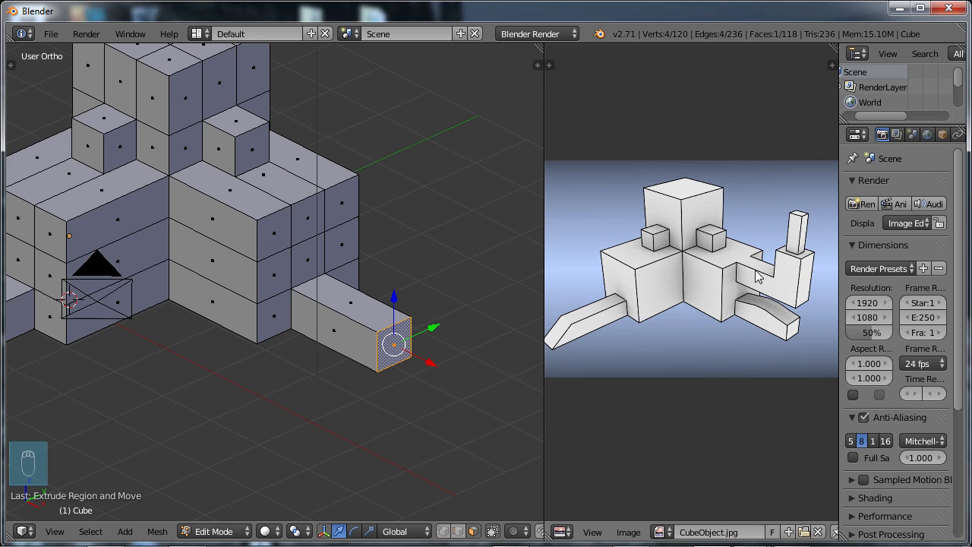
pyautogui.rightClick(309, 219)
pyautogui.press('e')
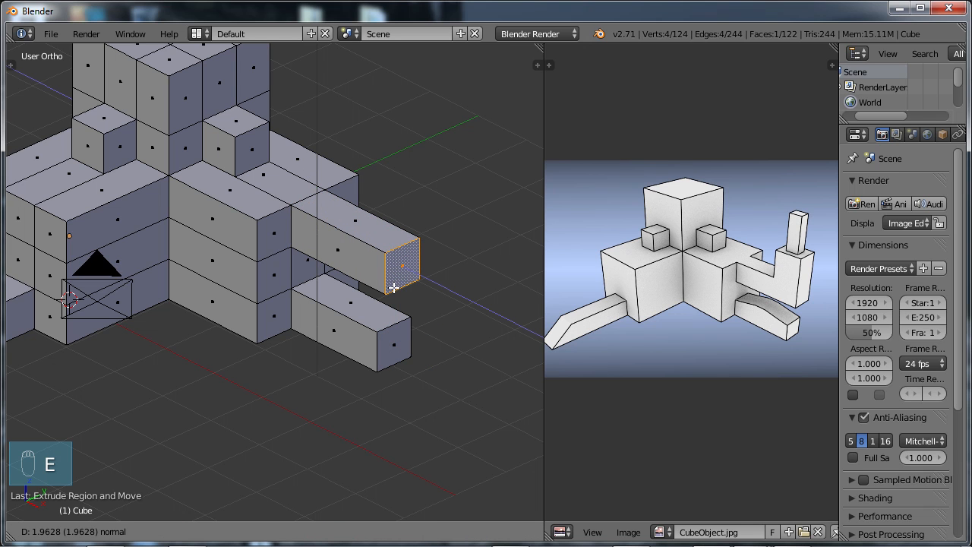
pyautogui.click(394, 287)
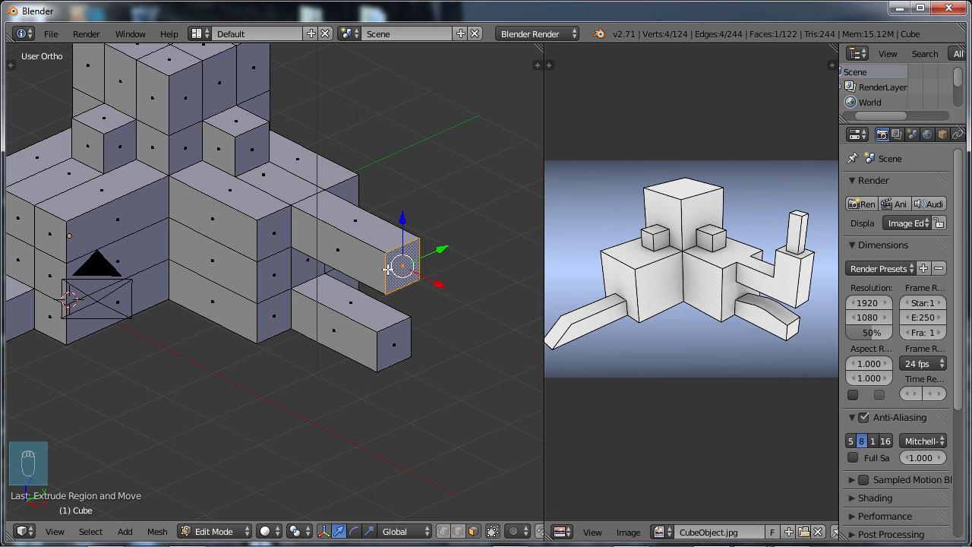
# - Try a loop cut just past the middle of the upper limb, select the top face beyond it, and undo the cut
pyautogui.hotkey('ctrl', 'r')
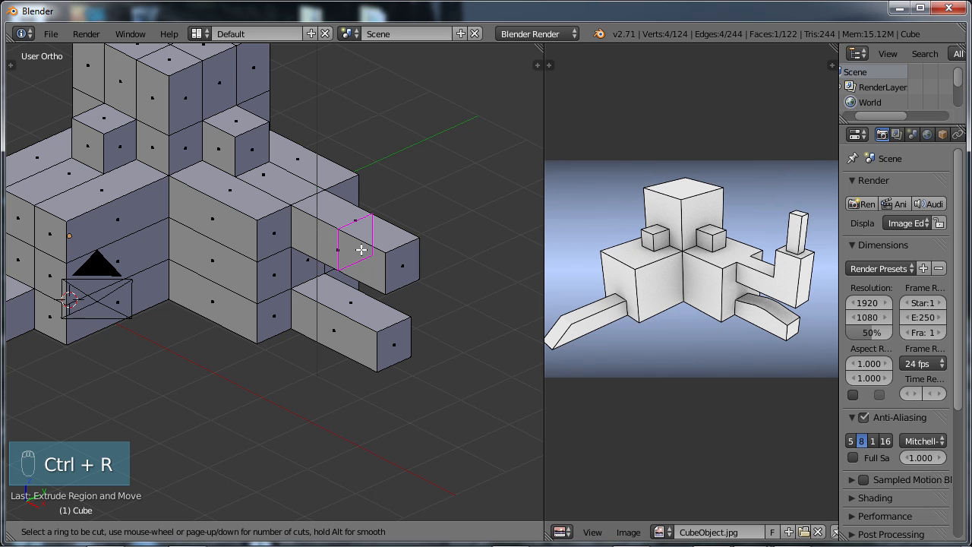
pyautogui.click(362, 249)
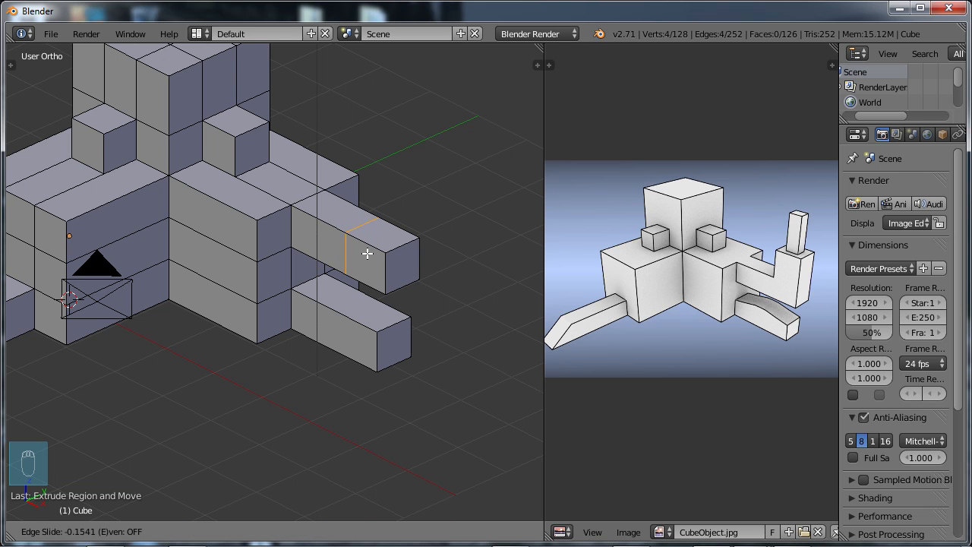
pyautogui.click(368, 252)
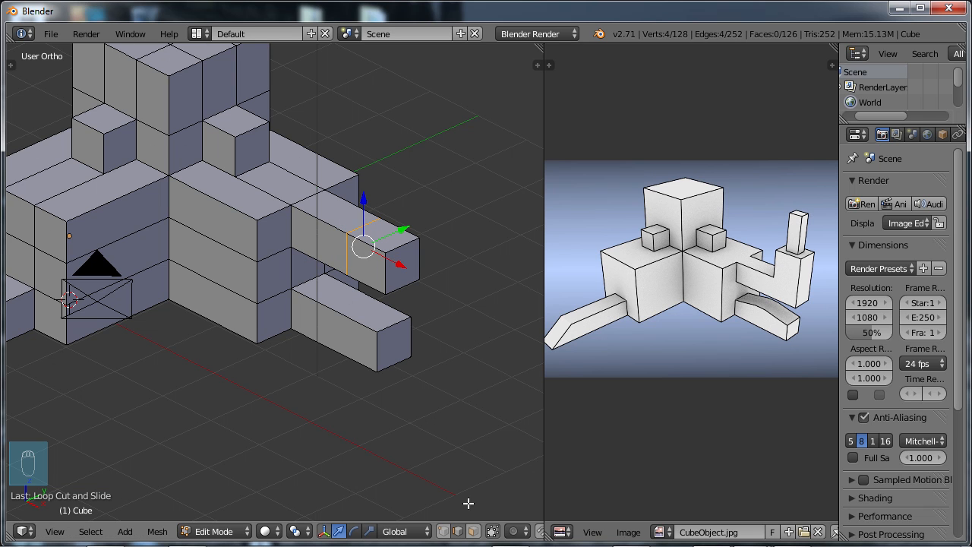
pyautogui.click(474, 532)
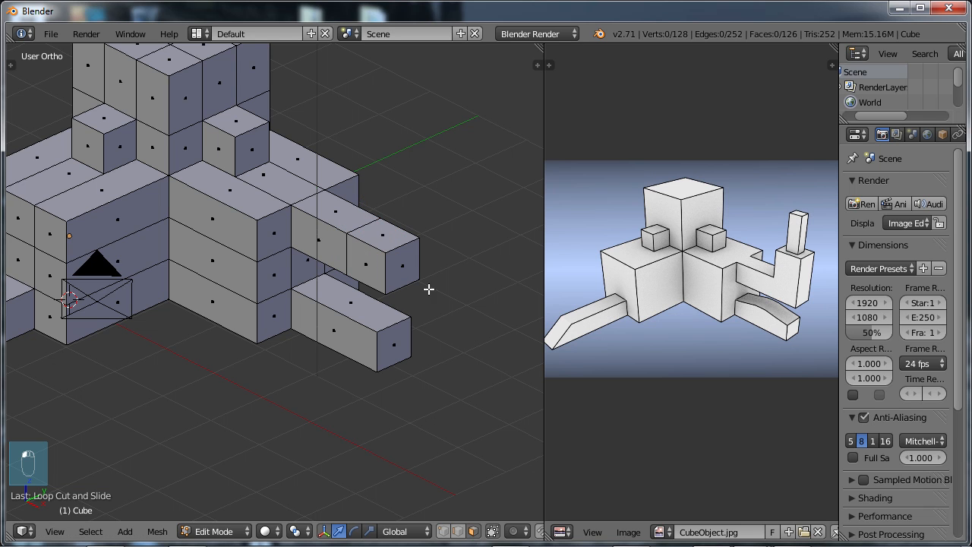
pyautogui.rightClick(384, 237)
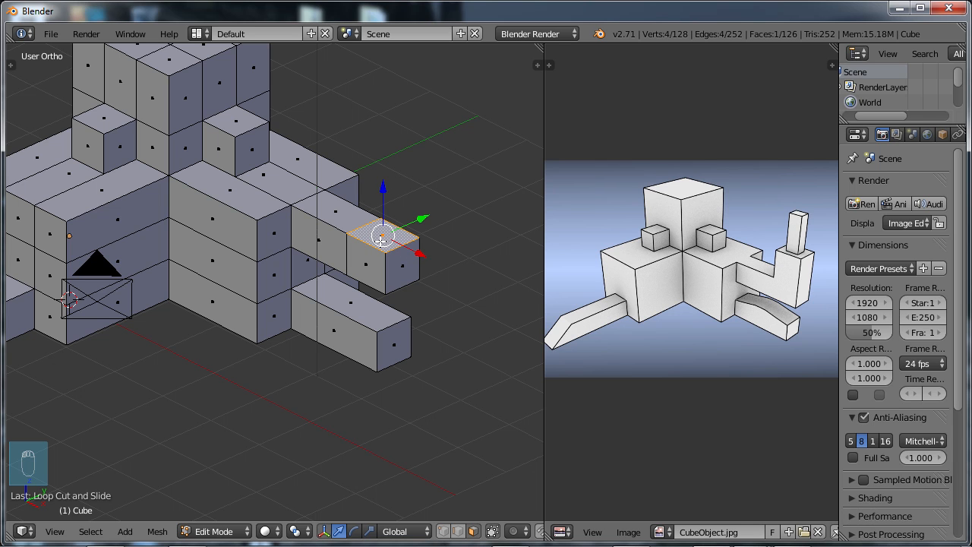
pyautogui.hotkey('ctrl', 'z')
pyautogui.hotkey('ctrl', 'z')
pyautogui.hotkey('ctrl', 'z')
pyautogui.hotkey('ctrl', 'z')
pyautogui.hotkey('ctrl', 'z')
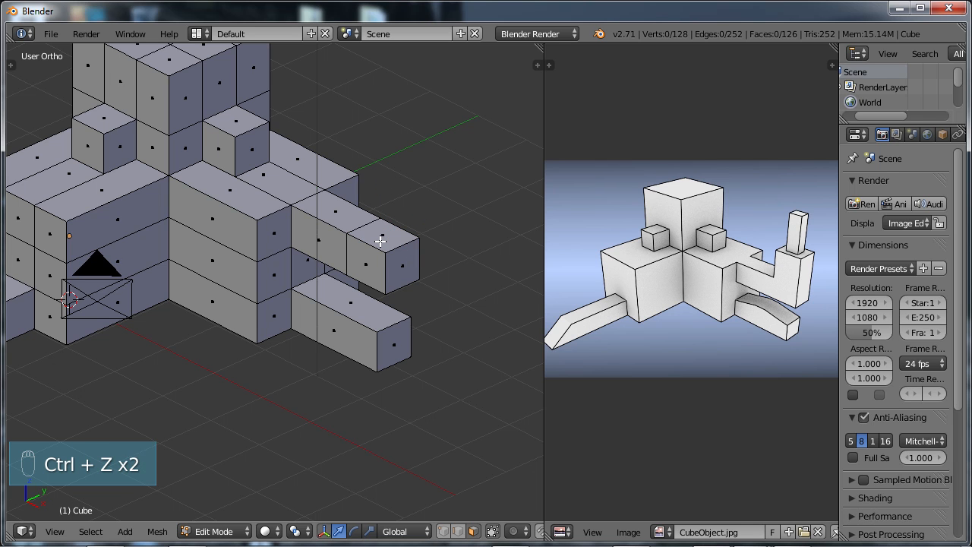
# - Pull the upper limb's end face slightly back toward the body and extrude it outward to add a short end block
pyautogui.moveTo(440, 287); pyautogui.dragTo(428, 282)
pyautogui.press('e')
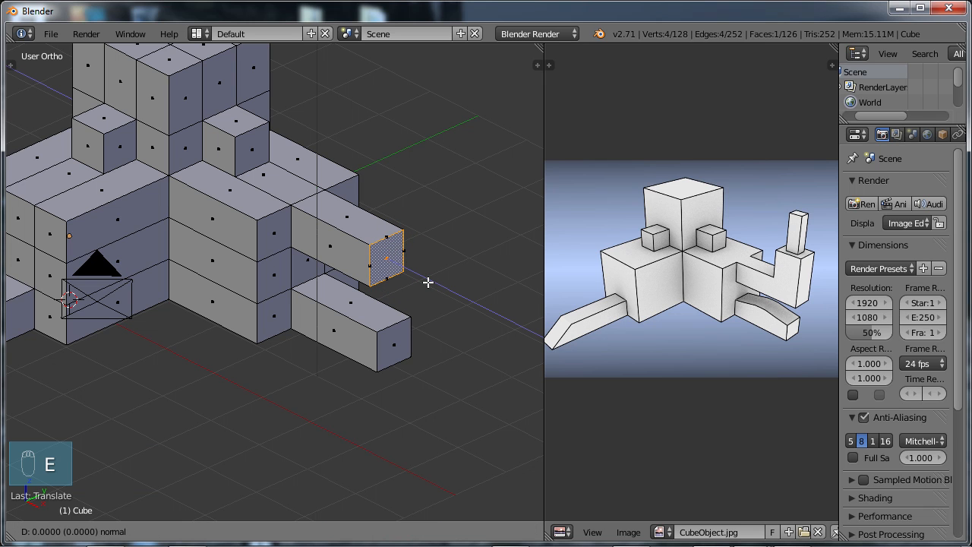
pyautogui.click(463, 302)
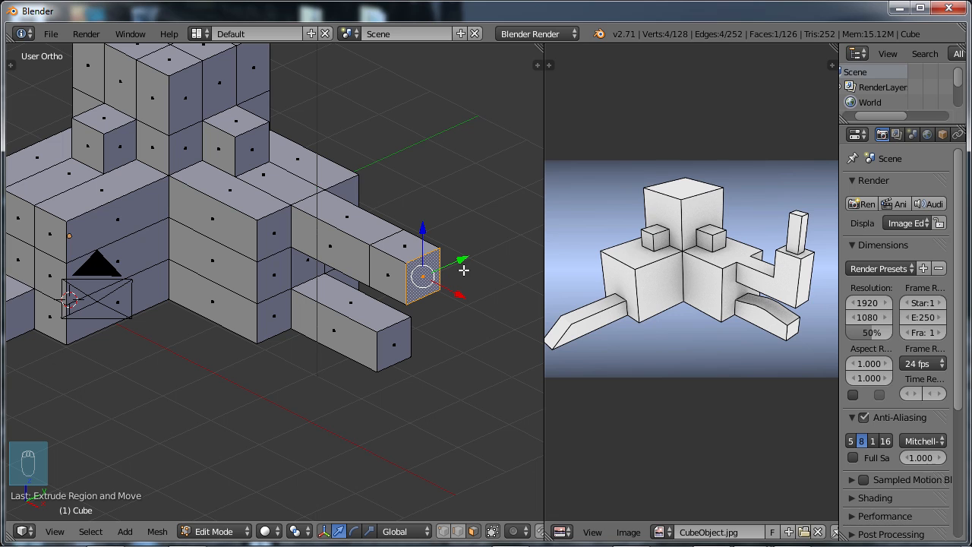
# - Extrude the top face of the upper limb's end block upward about 1.25 units to form the upright forearm
pyautogui.rightClick(406, 245)
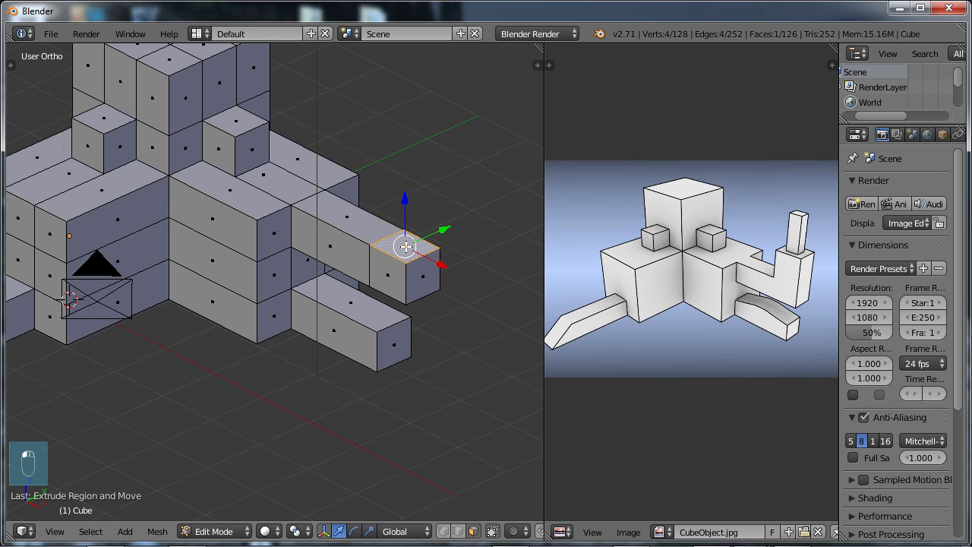
pyautogui.press('e')
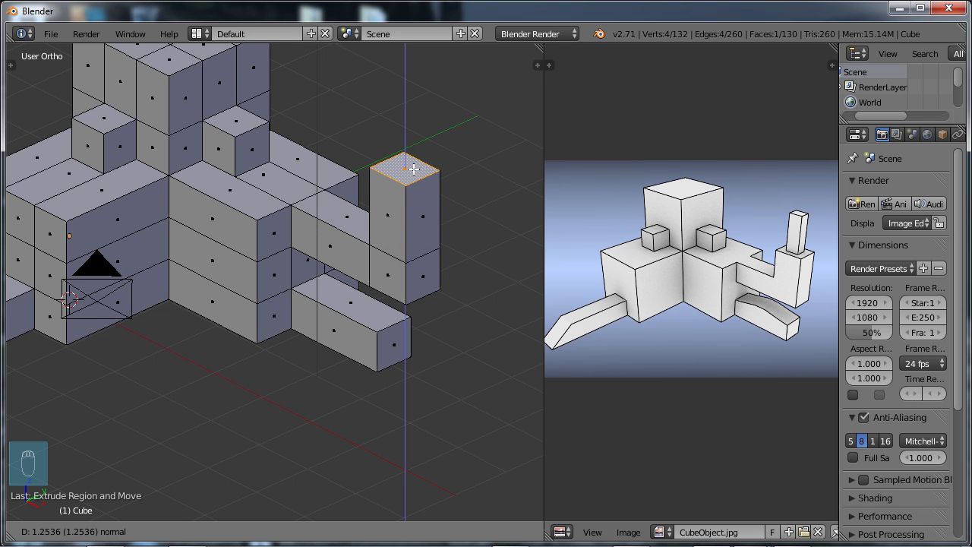
pyautogui.click(414, 169)
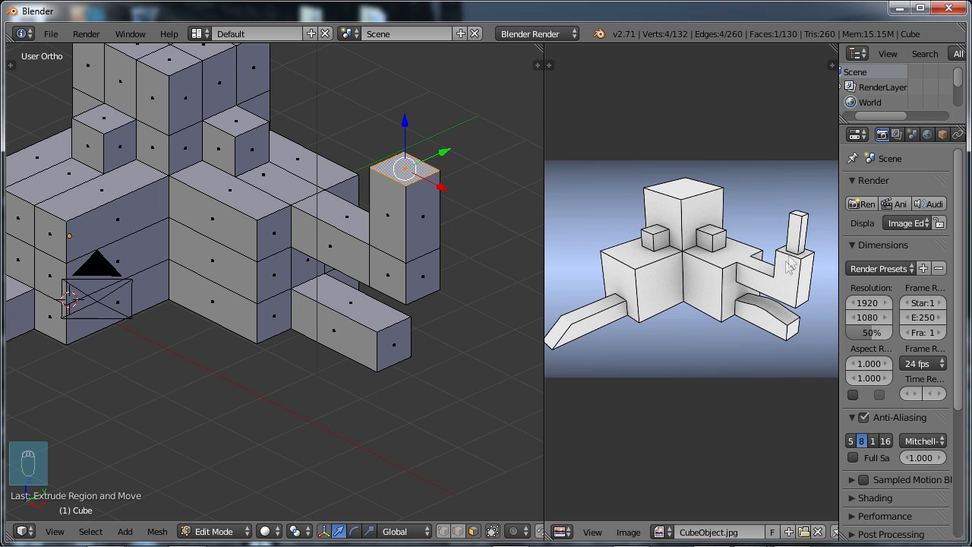
# - Inset the forearm's top face to about half size with an in-place extrusion, and extrude it upward about 1.1 units as a narrow post
pyautogui.keyDown('shift'); pyautogui.moveTo(366, 238); pyautogui.dragTo(297, 316, button='middle'); pyautogui.keyUp('shift')
pyautogui.press('e')
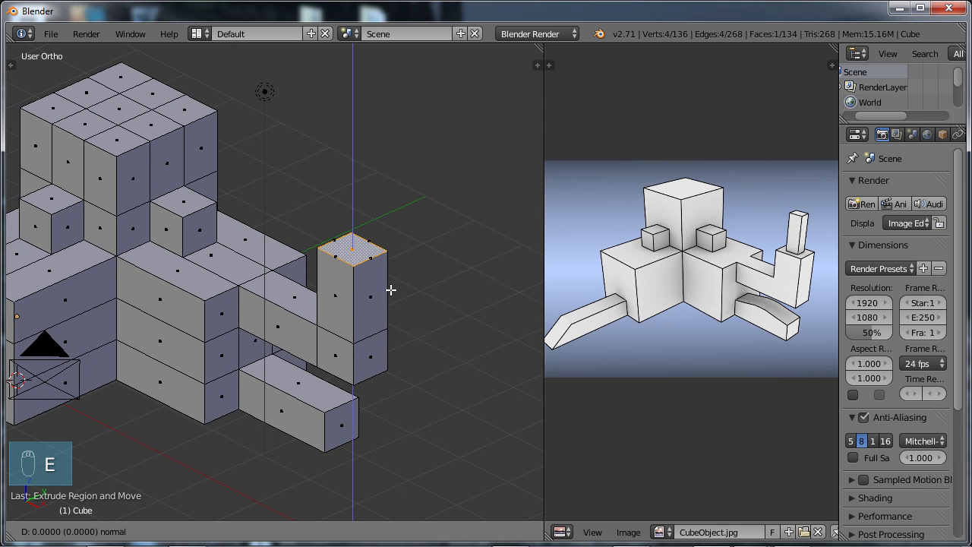
pyautogui.click(391, 289)
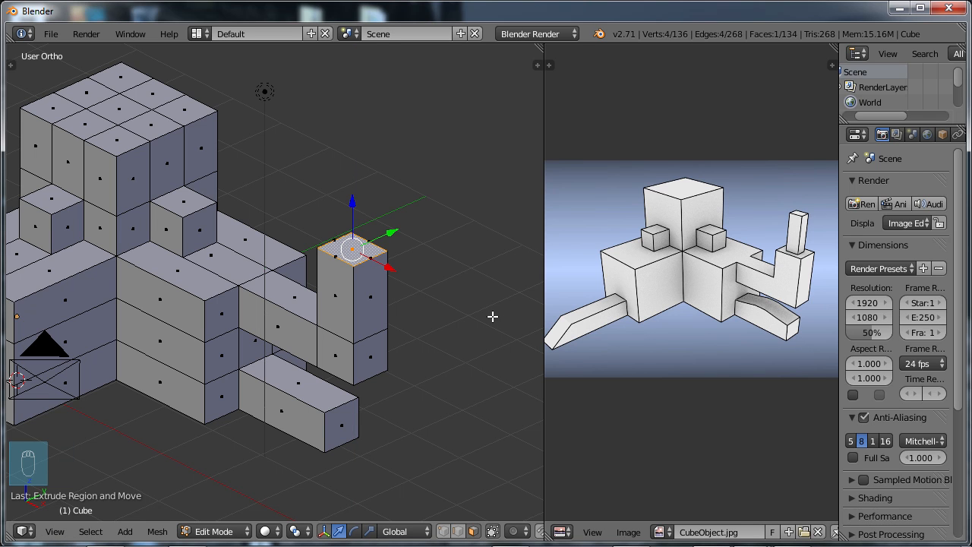
pyautogui.press('s')
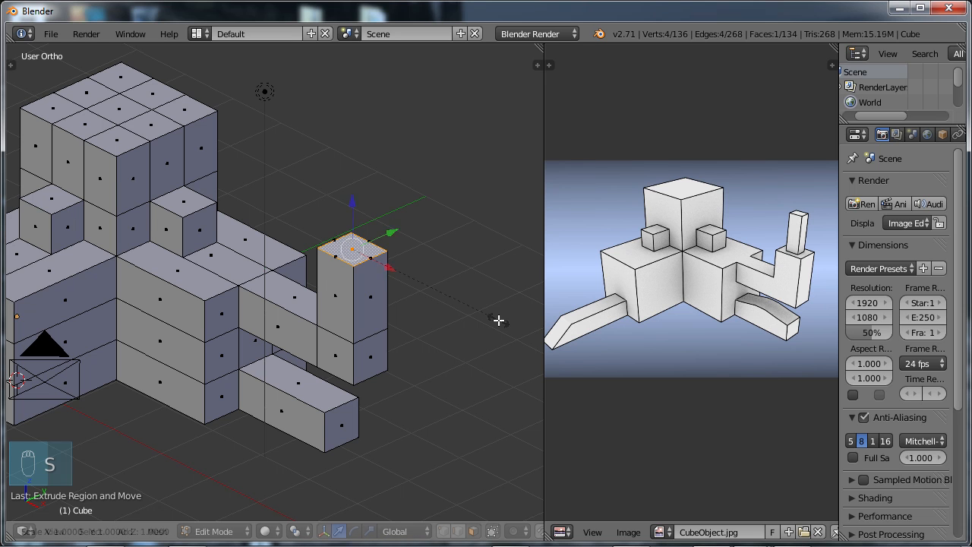
pyautogui.click(433, 286)
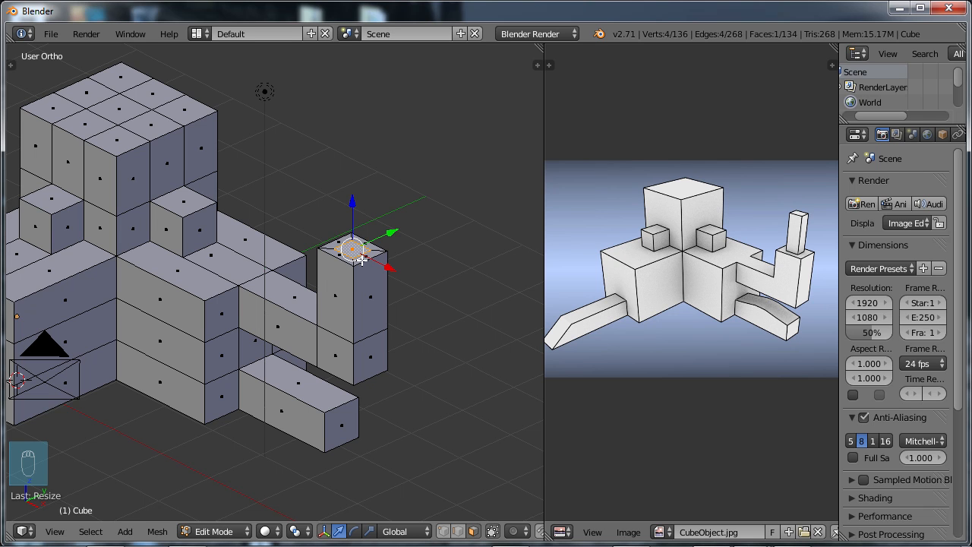
pyautogui.press('e')
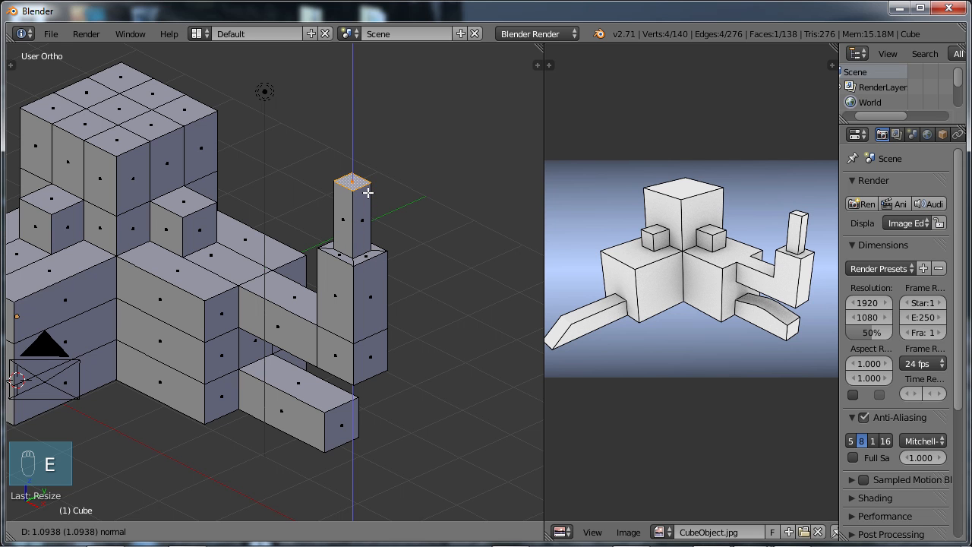
pyautogui.click(367, 186)
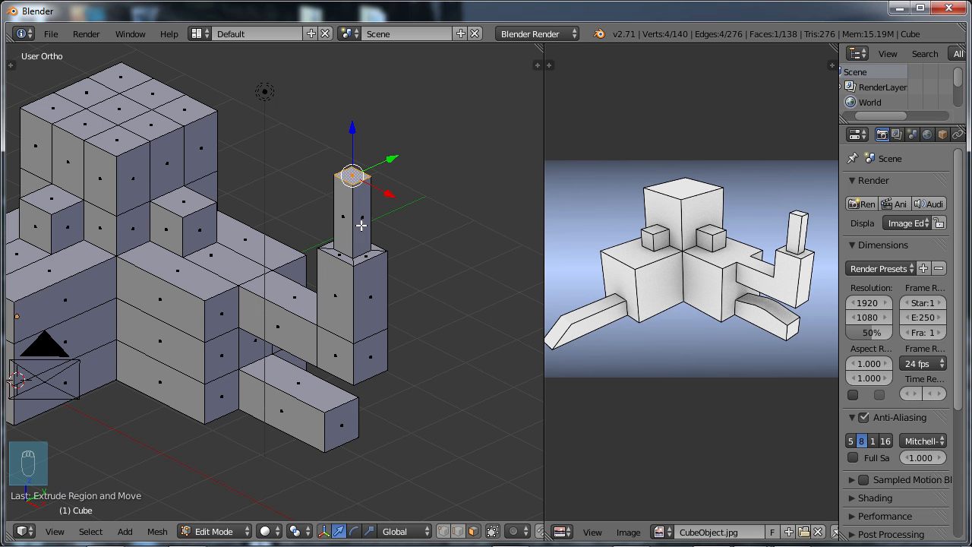
# - Extrude the narrow post's top face in place and scale it to about 0.52 to create an inner square
pyautogui.keyDown('shift'); pyautogui.moveTo(361, 225); pyautogui.dragTo(365, 330, button='middle'); pyautogui.keyUp('shift')
pyautogui.scroll(2, 387, 274)
pyautogui.scroll(2, 365, 330)
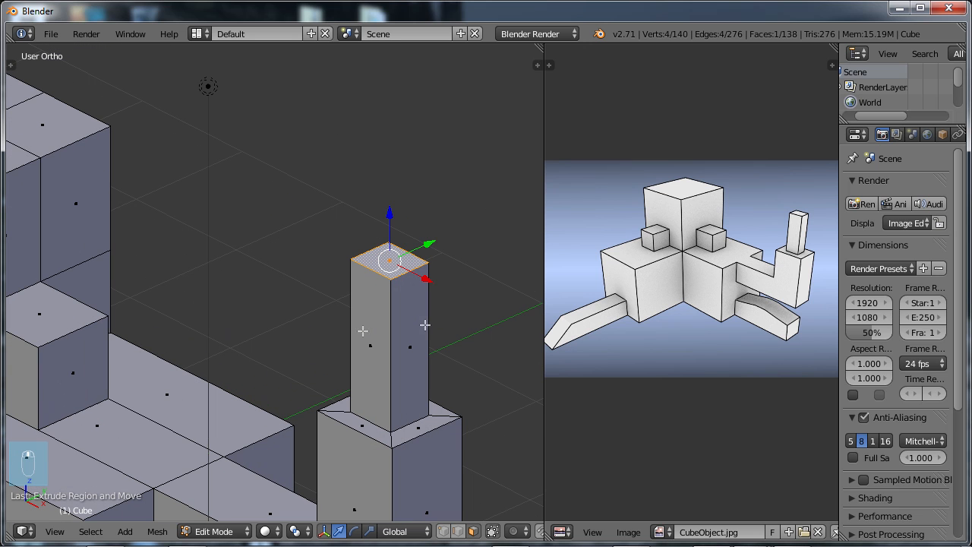
pyautogui.press('e')
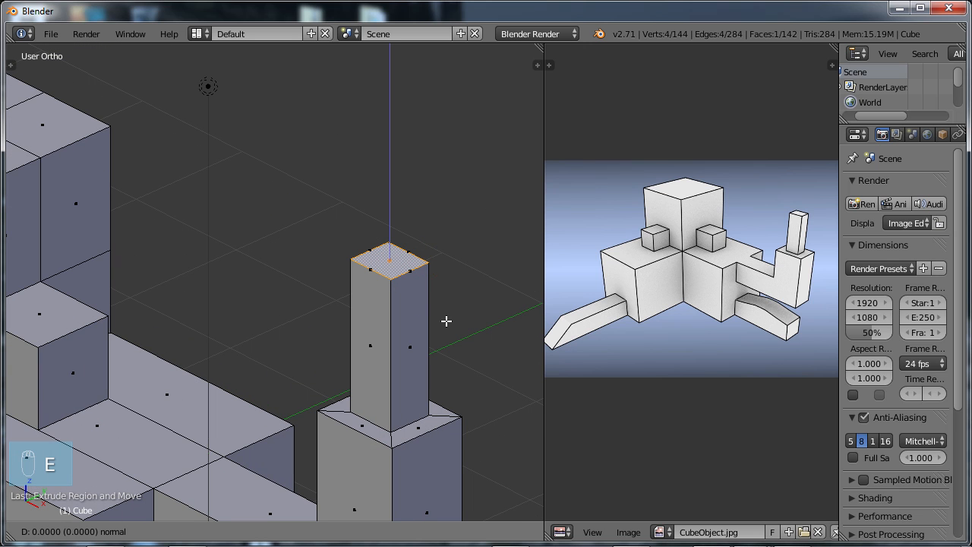
pyautogui.click(445, 321)
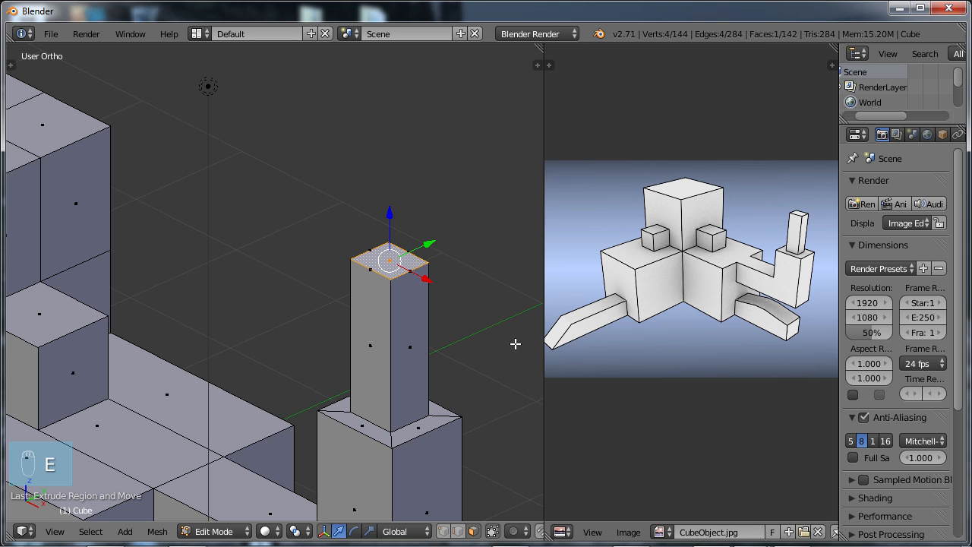
pyautogui.press('s')
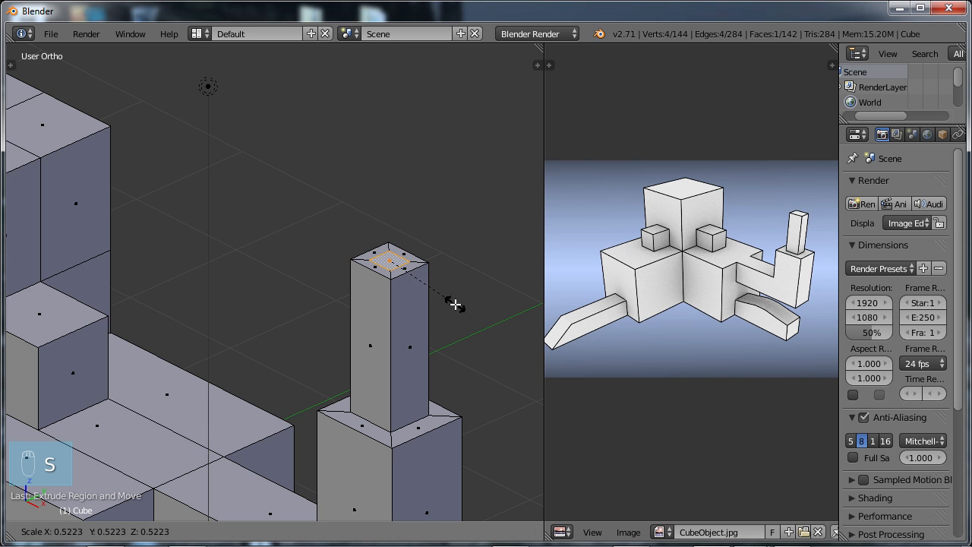
pyautogui.click(456, 305)
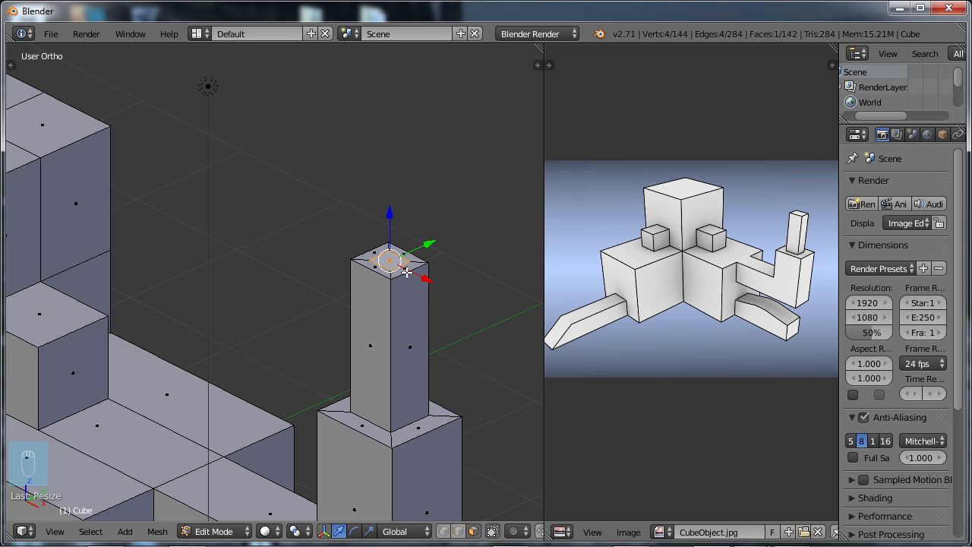
# - Extrude the inner square down into the narrow post about 0.7 units to hollow out its top
pyautogui.press('e')
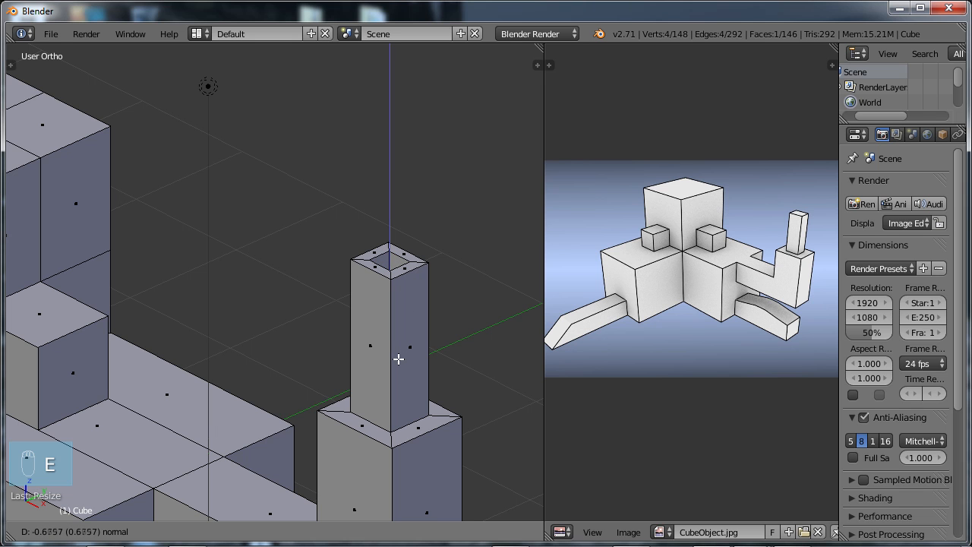
pyautogui.click(399, 359)
pyautogui.scroll(-2, 401, 331)
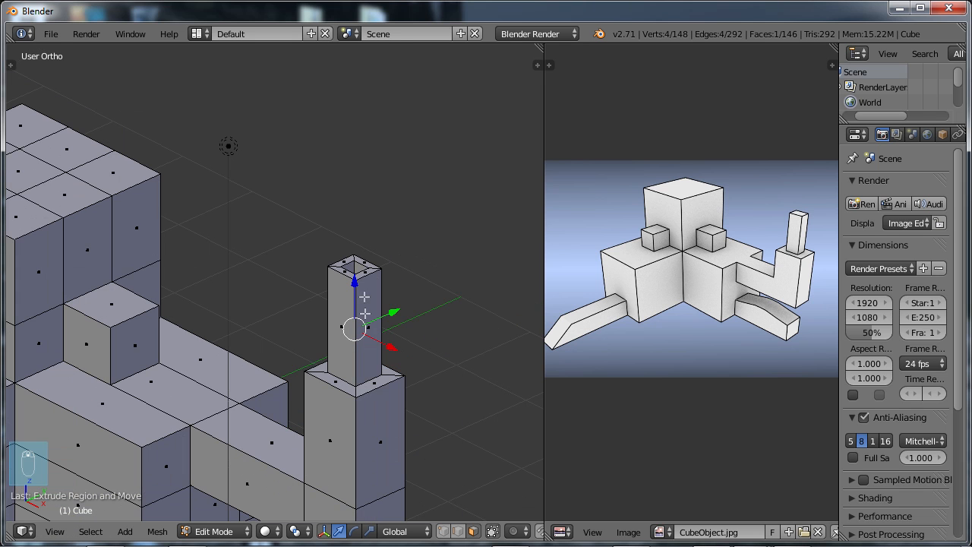
pyautogui.keyDown('shift'); pyautogui.moveTo(354, 331); pyautogui.dragTo(365, 227, button='middle'); pyautogui.keyUp('shift')
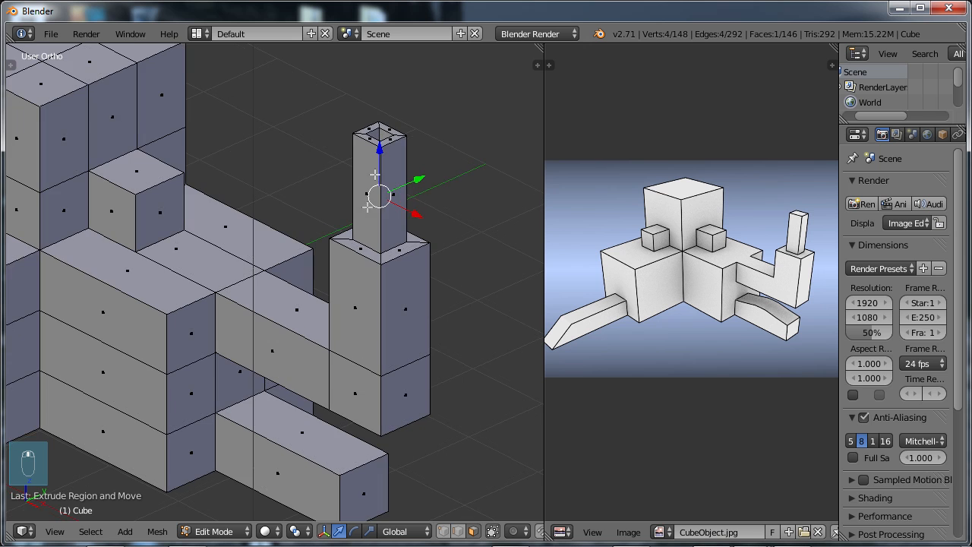
pyautogui.scroll(-2, 365, 224)
pyautogui.moveTo(321, 300); pyautogui.dragTo(354, 282, button='middle')
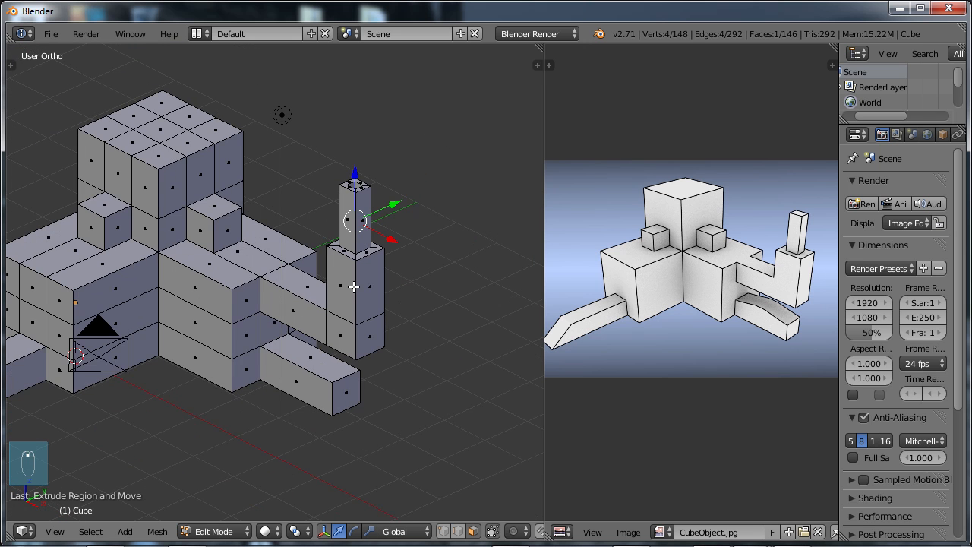
# - Move the top end edge of the long lower limb back along the Y axis to give the limb a sloped tip
pyautogui.keyDown('shift'); pyautogui.moveTo(291, 316); pyautogui.dragTo(401, 263, button='middle'); pyautogui.keyUp('shift')
pyautogui.scroll(-1, 374, 288)
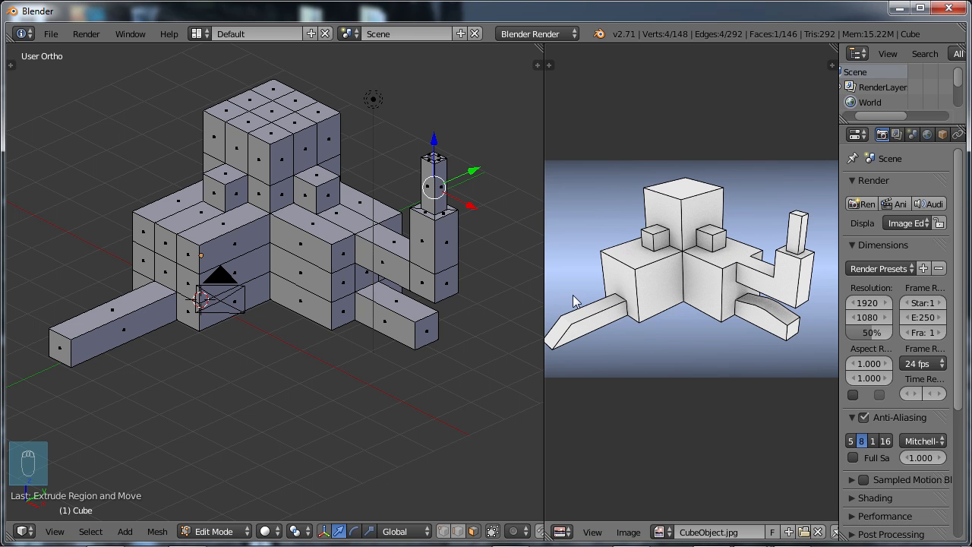
pyautogui.keyDown('shift'); pyautogui.moveTo(83, 347); pyautogui.dragTo(122, 366, button='middle'); pyautogui.keyUp('shift')
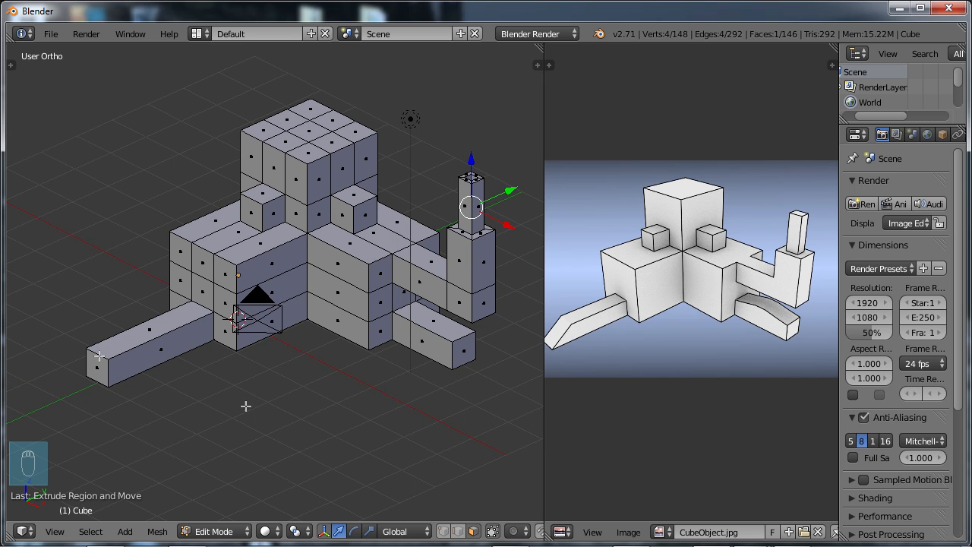
pyautogui.click(458, 531)
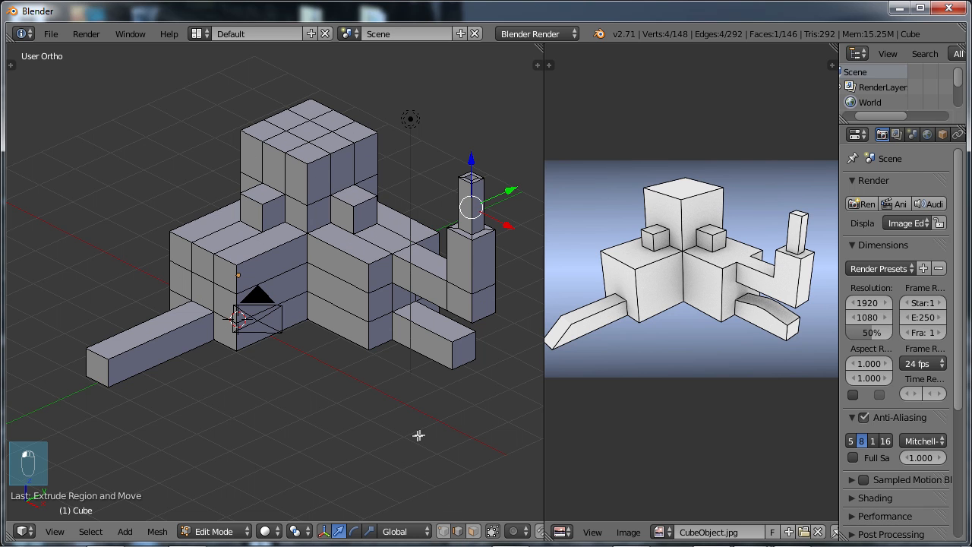
pyautogui.rightClick(99, 353)
pyautogui.moveTo(135, 333); pyautogui.dragTo(159, 333)
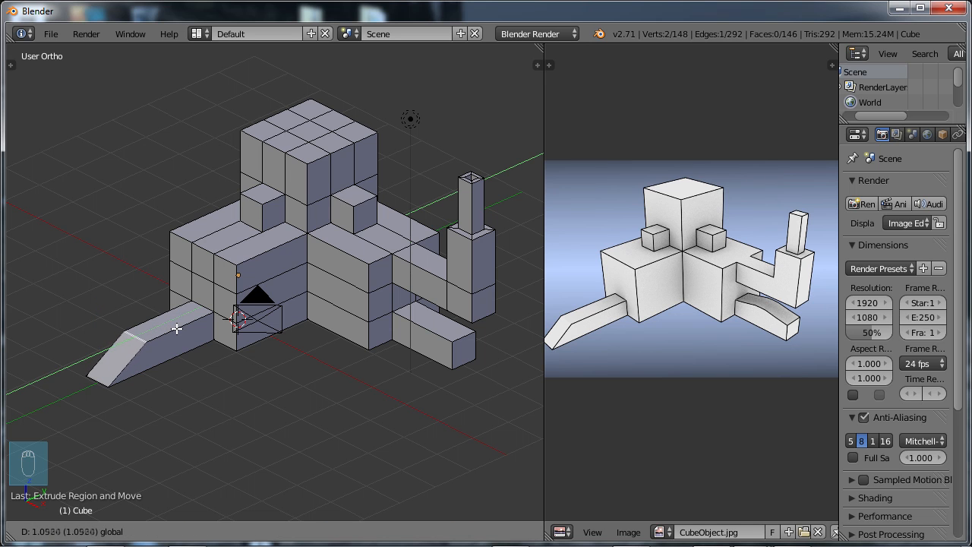
pyautogui.click(168, 331)
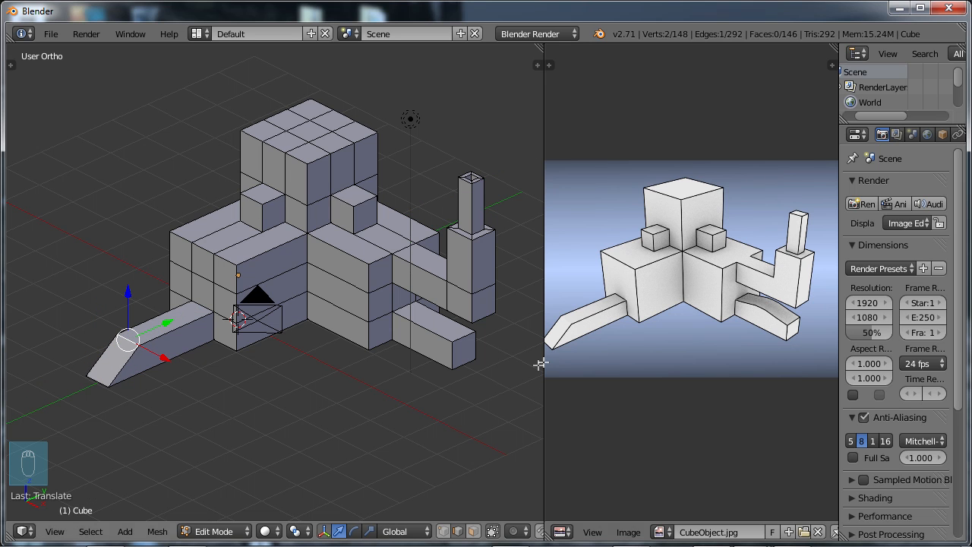
# - Try to raise the short lower limb's top face by extruding it in place, scaling it and moving it up
pyautogui.keyDown('shift'); pyautogui.moveTo(353, 284); pyautogui.dragTo(293, 301, button='middle'); pyautogui.keyUp('shift')
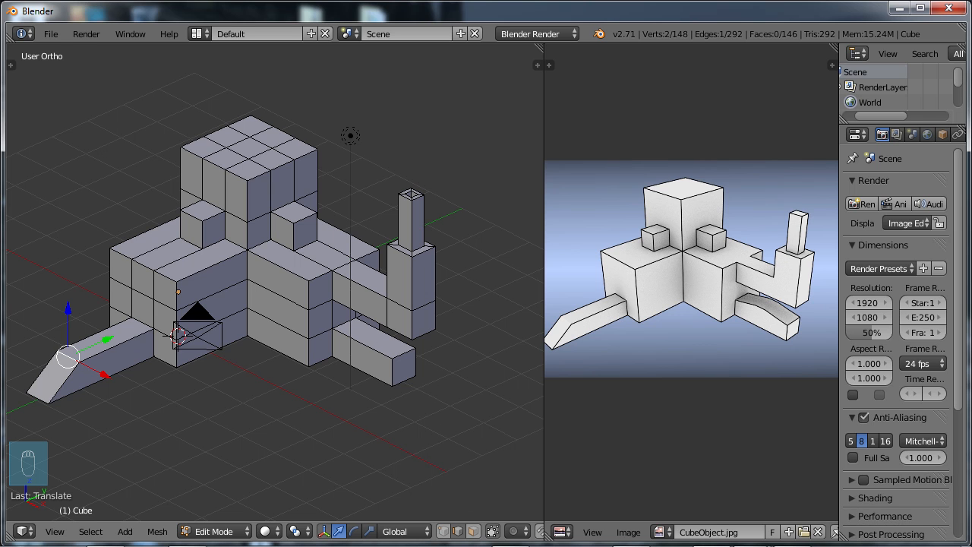
pyautogui.click(472, 531)
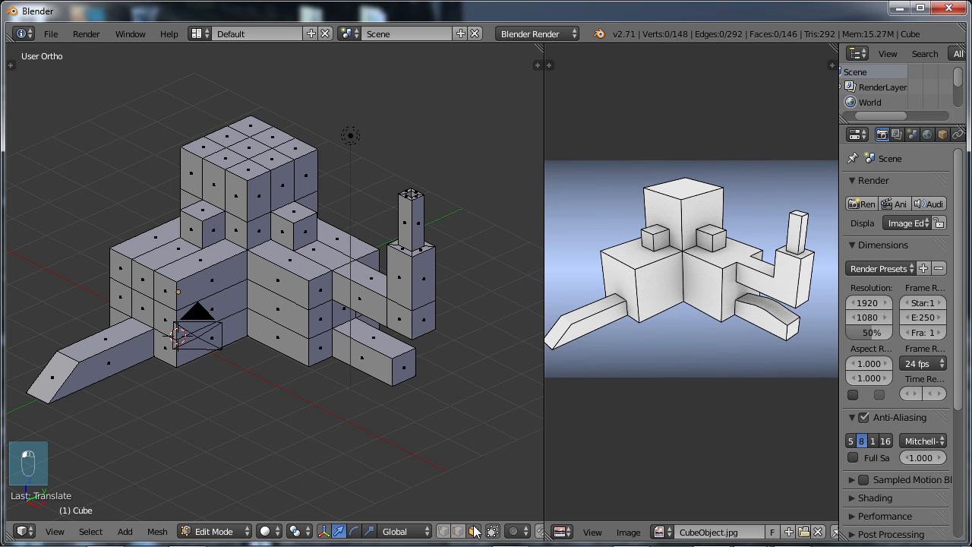
pyautogui.rightClick(375, 338)
pyautogui.press('e')
pyautogui.rightClick(456, 390)
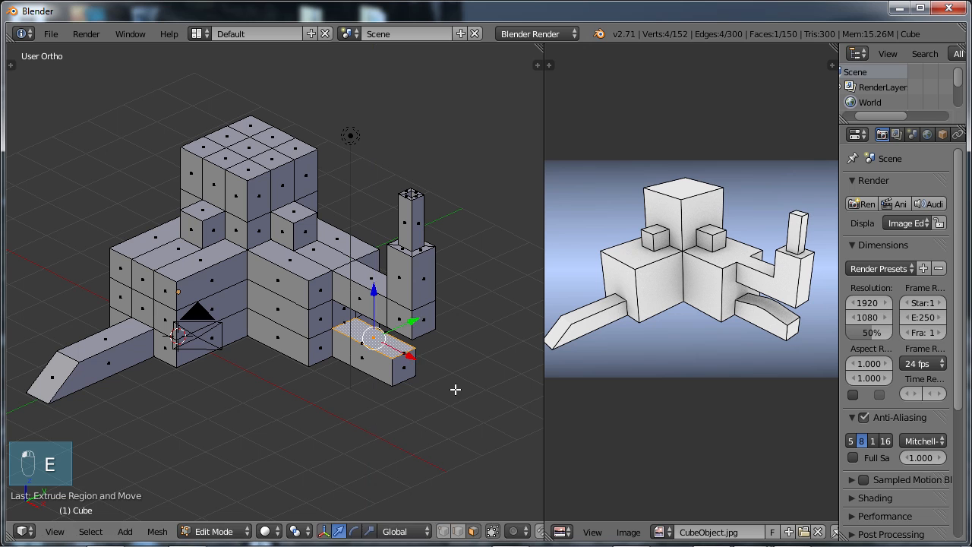
pyautogui.press('s')
pyautogui.click(453, 387)
pyautogui.moveTo(375, 294); pyautogui.dragTo(379, 286)
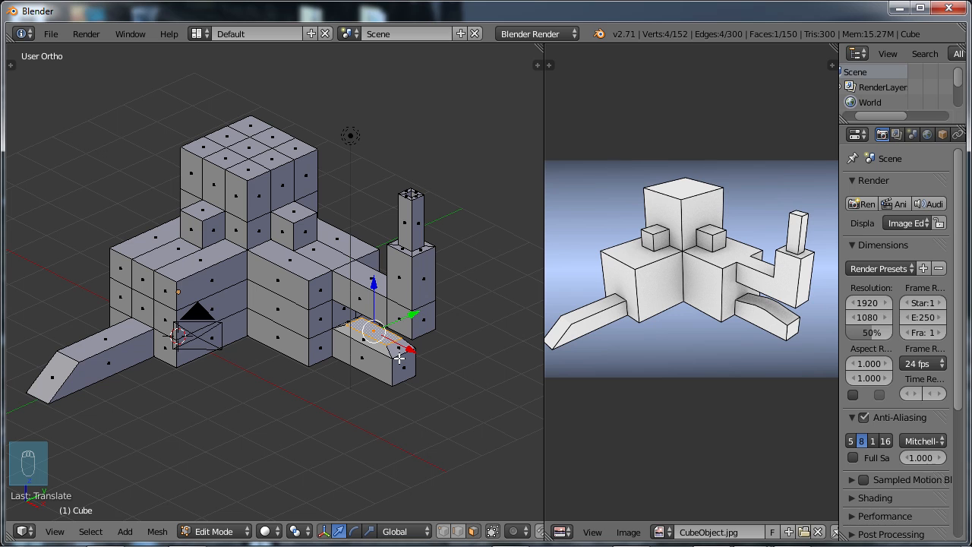
# - Undo the move, scaling and extrusion on the short lower limb's top face
pyautogui.hotkey('ctrl', 'z')
pyautogui.hotkey('ctrl', 'z')
pyautogui.hotkey('ctrl', 'z')
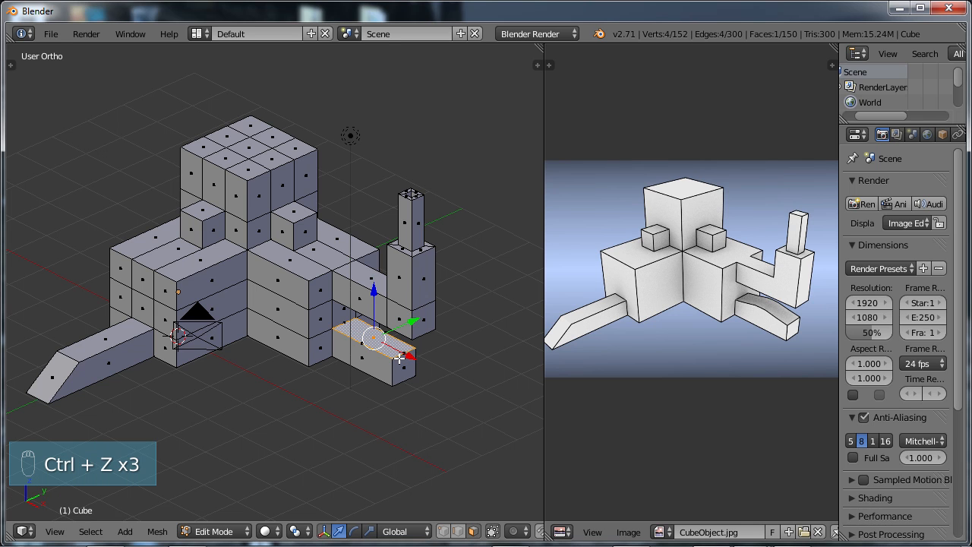
pyautogui.hotkey('ctrl', 'z')
# - Add four evenly spaced loop cuts across the length of the short lower limb
pyautogui.keyDown('shift'); pyautogui.moveTo(386, 364); pyautogui.dragTo(385, 386, button='middle'); pyautogui.keyUp('shift')
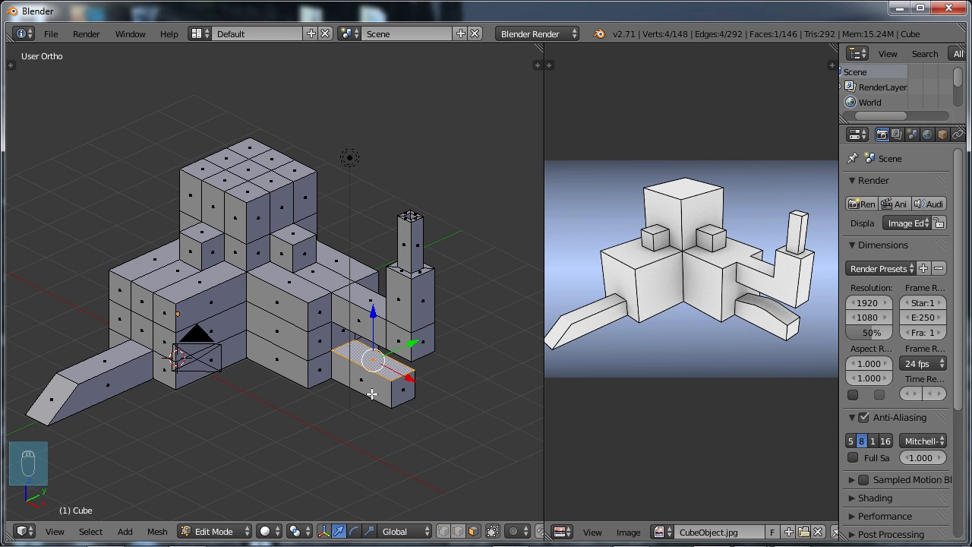
pyautogui.hotkey('ctrl', 'r')
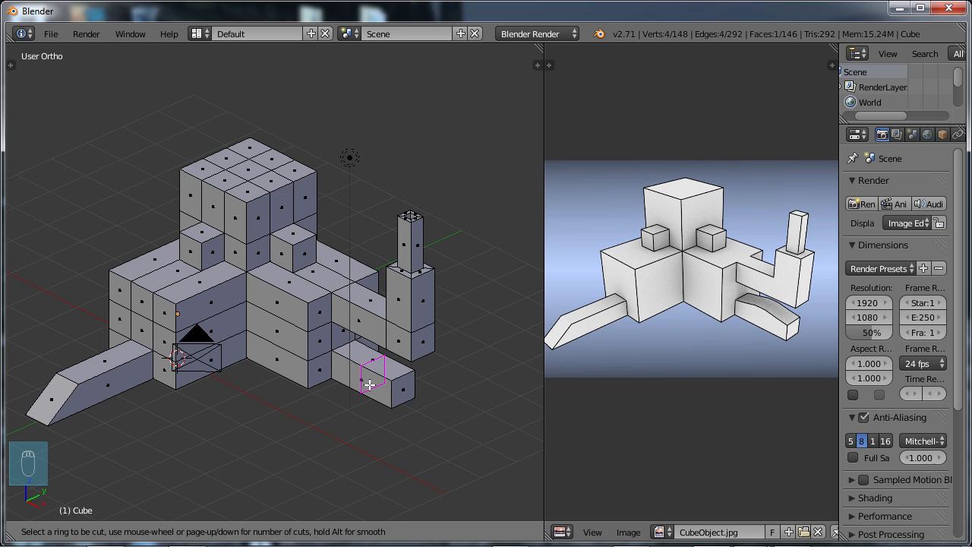
pyautogui.scroll(2, 369, 385)
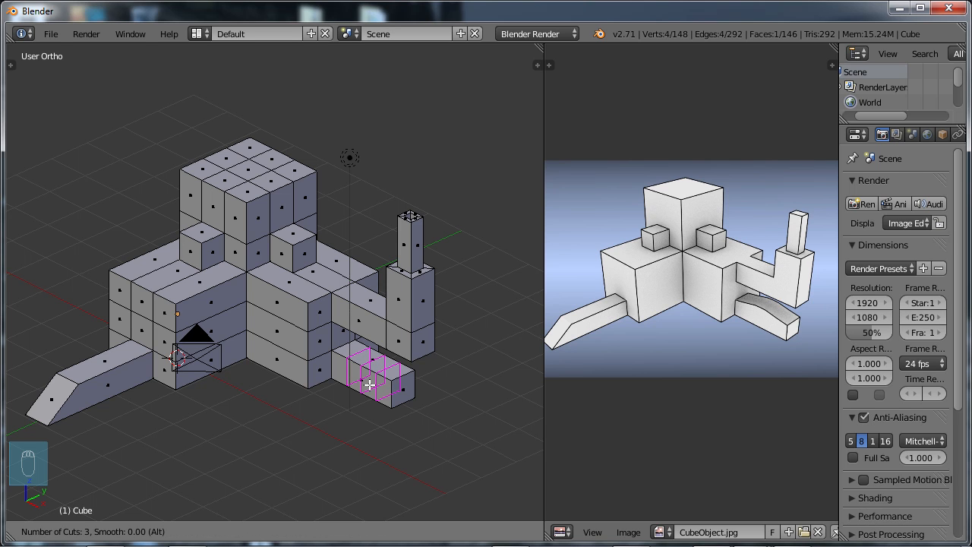
pyautogui.scroll(1, 369, 385)
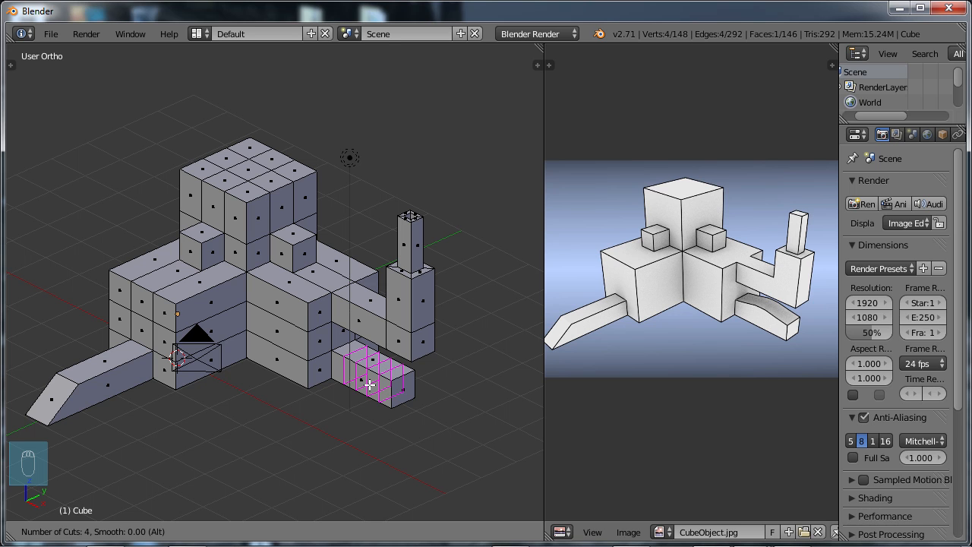
pyautogui.click(370, 385)
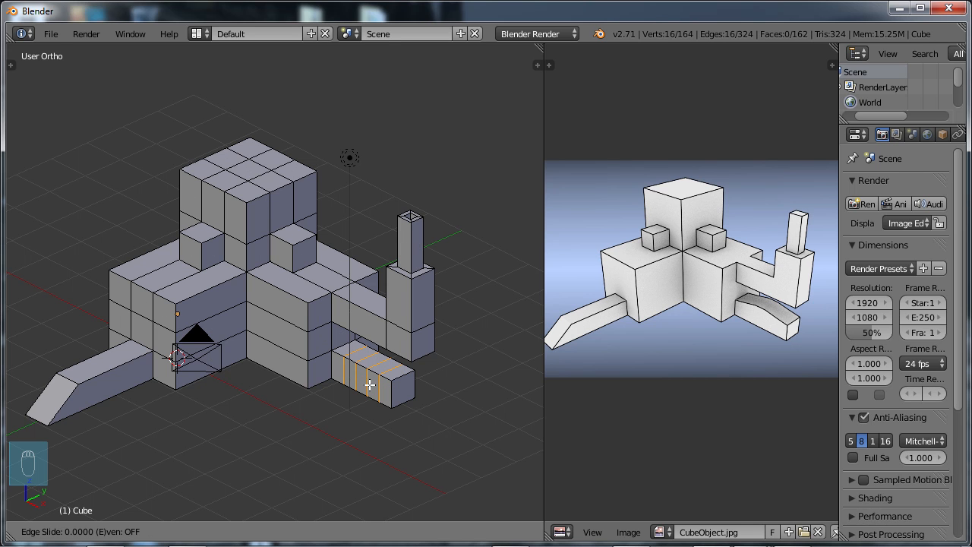
pyautogui.rightClick(369, 385)
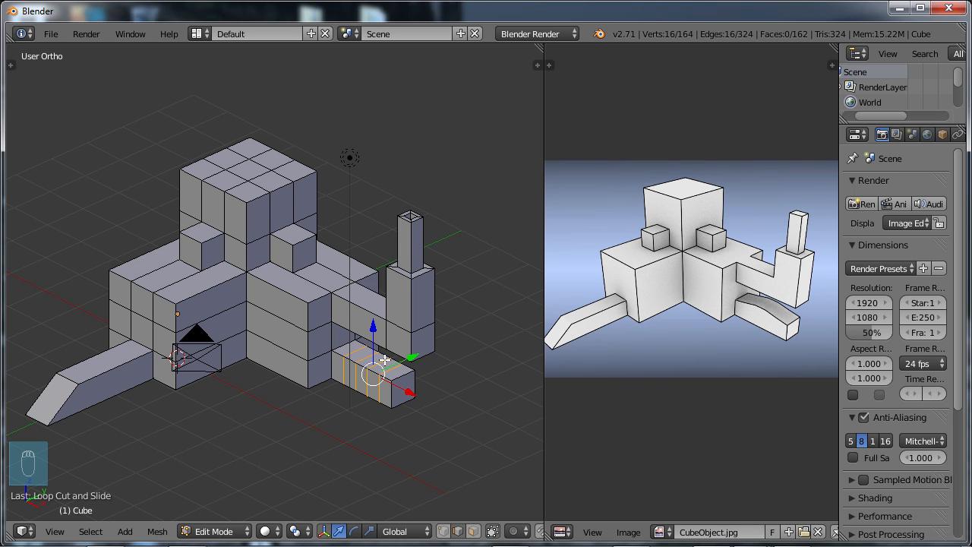
# - Show the short lower limb from the front and change to vertex selection mode
pyautogui.press('KP_3')
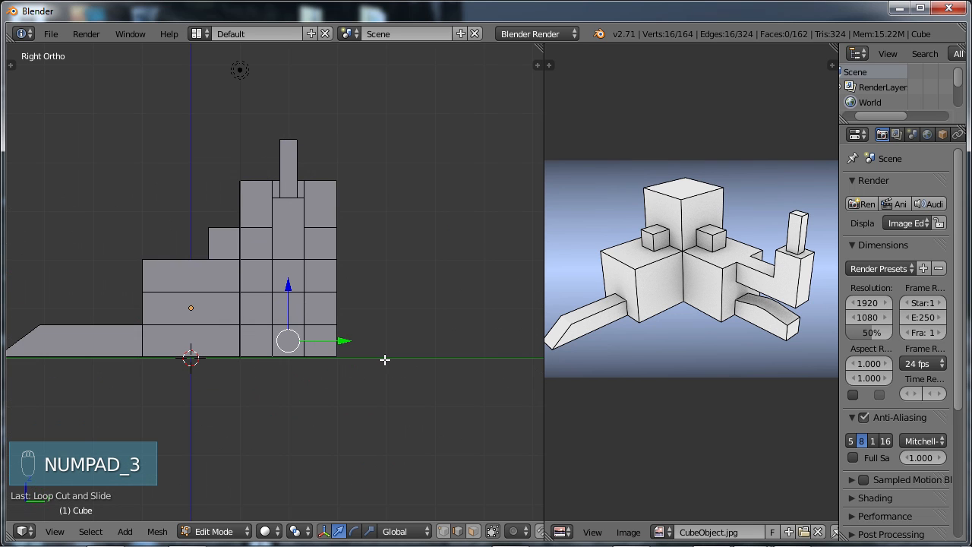
pyautogui.moveTo(403, 397); pyautogui.dragTo(344, 408, button='middle')
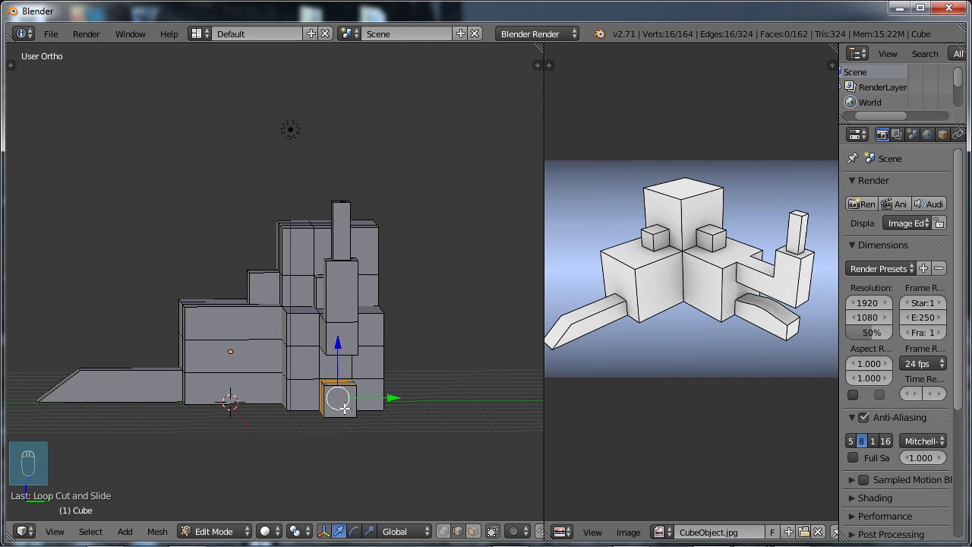
pyautogui.press('KP_1')
pyautogui.scroll(2, 408, 398)
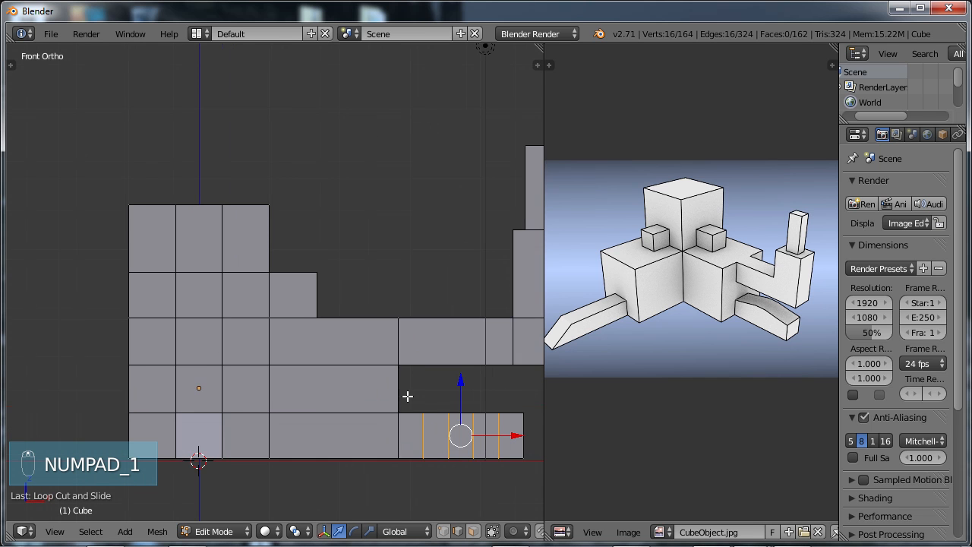
pyautogui.keyDown('shift'); pyautogui.moveTo(408, 397); pyautogui.dragTo(306, 302, button='middle'); pyautogui.keyUp('shift')
pyautogui.scroll(3, 342, 321)
pyautogui.keyDown('shift'); pyautogui.moveTo(366, 363); pyautogui.dragTo(329, 332, button='middle'); pyautogui.keyUp('shift')
pyautogui.scroll(1, 328, 333)
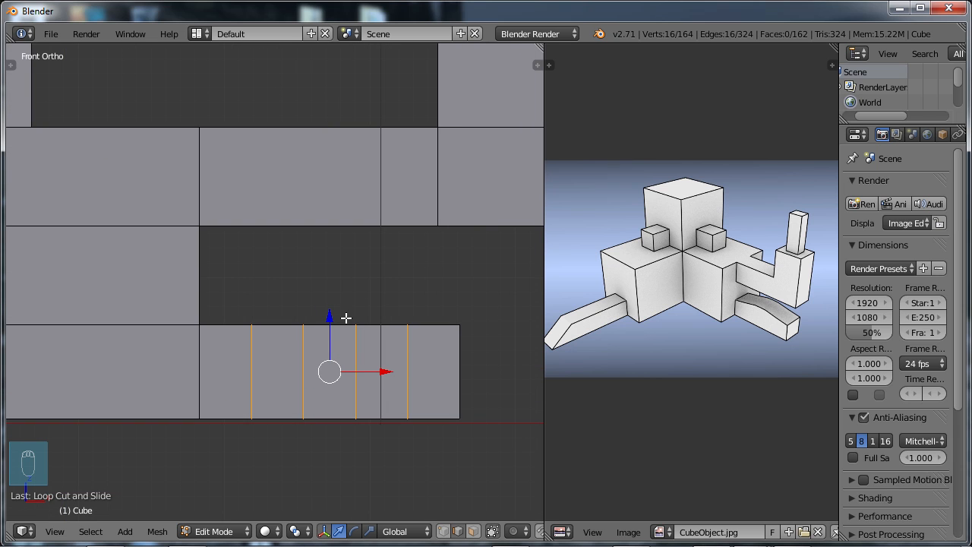
pyautogui.click(443, 532)
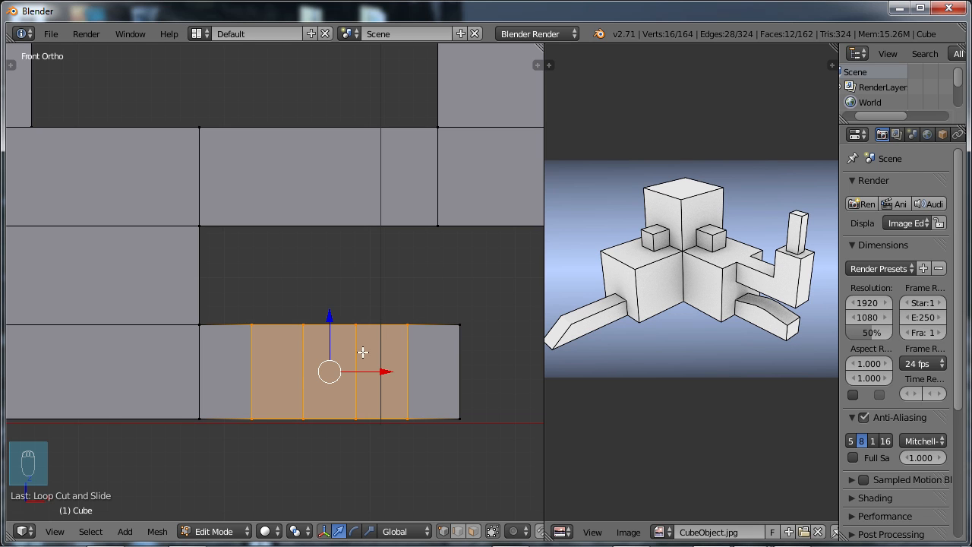
# - Try raising the single front top vertex on the short limb's second cut, and undo that move
pyautogui.rightClick(304, 325)
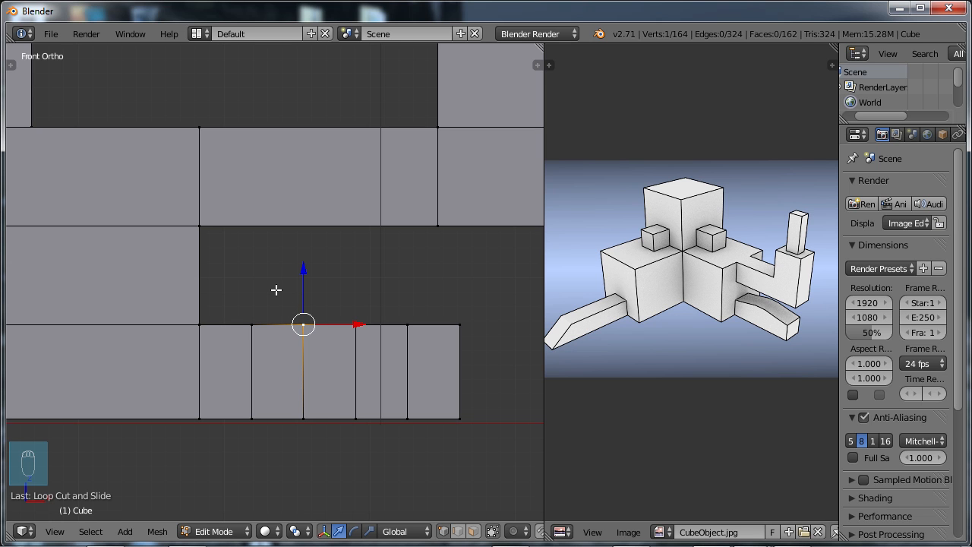
pyautogui.press('b')
pyautogui.moveTo(276, 290); pyautogui.dragTo(324, 322)
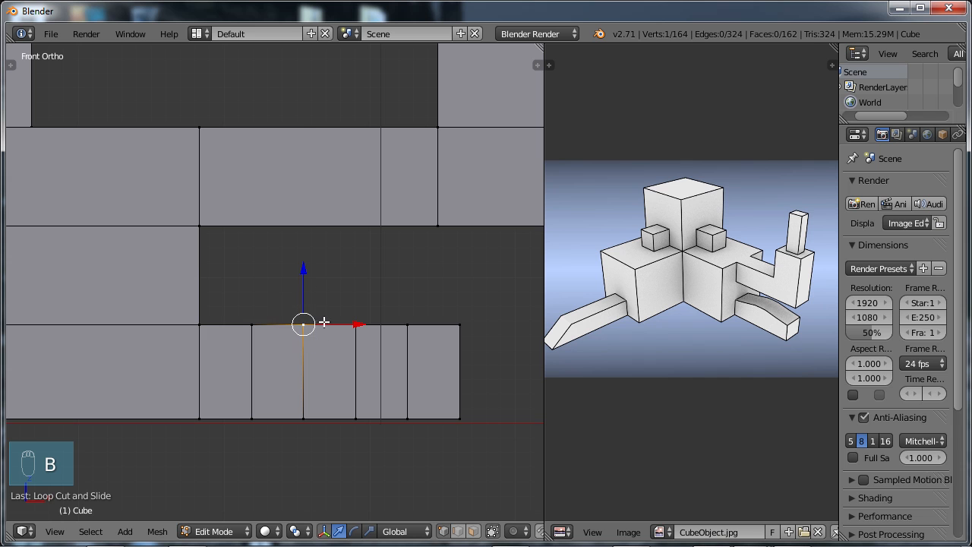
pyautogui.press('g')
pyautogui.click(365, 320)
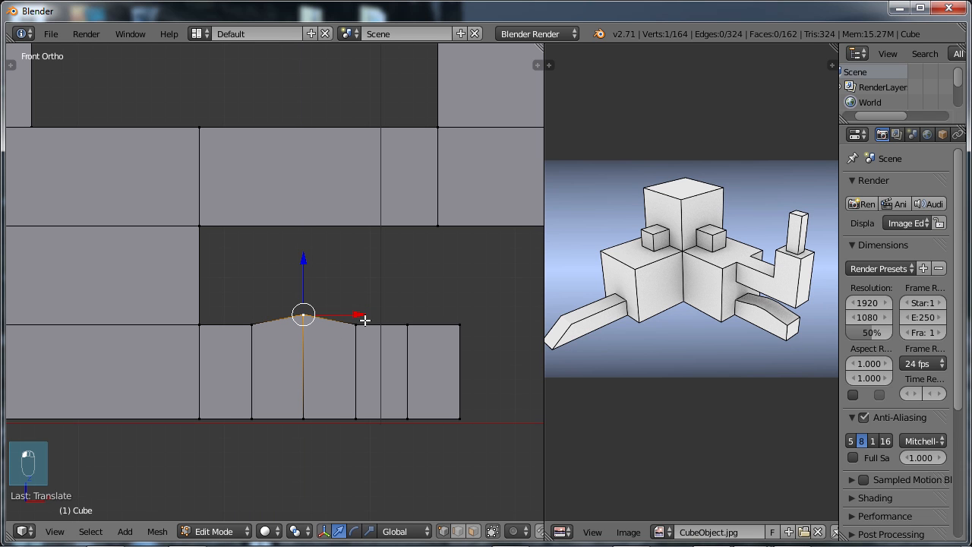
pyautogui.moveTo(364, 321); pyautogui.dragTo(328, 362, button='middle')
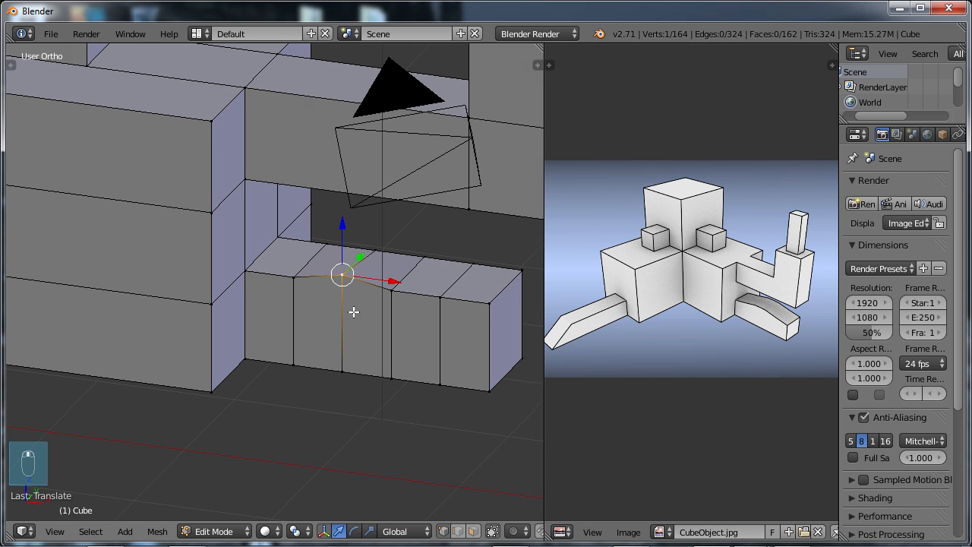
pyautogui.moveTo(353, 311); pyautogui.dragTo(354, 311, button='middle')
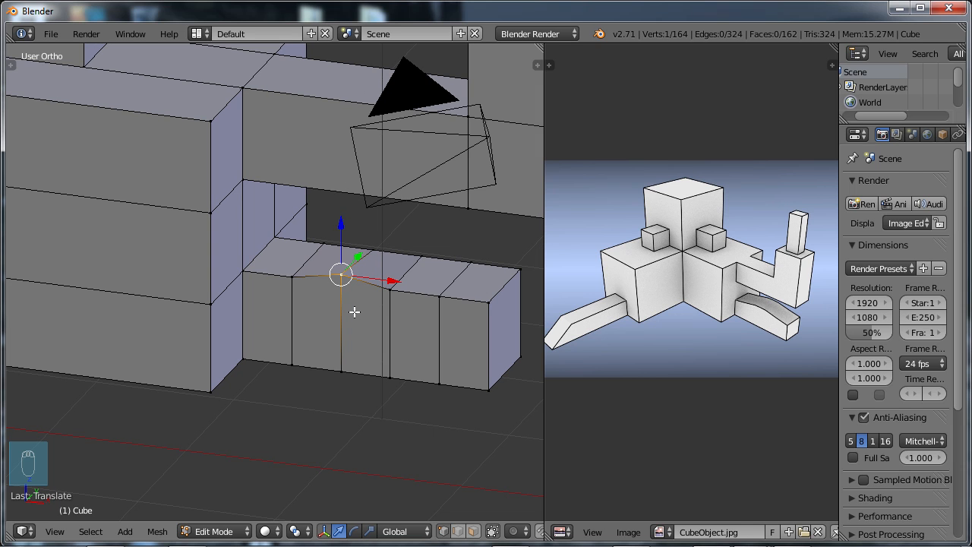
pyautogui.hotkey('ctrl', 'z')
pyautogui.press('KP_1')
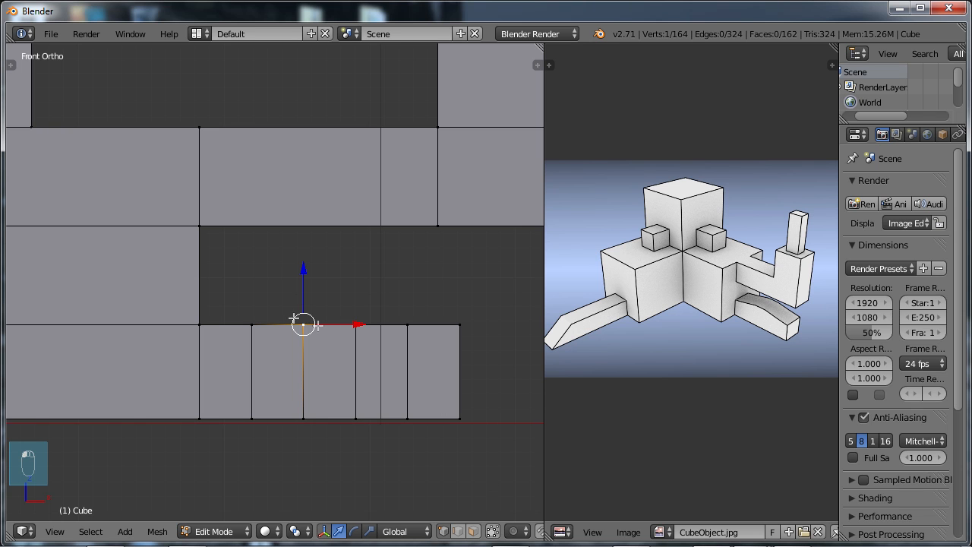
# - Box-select both top vertices of the short limb's second cut through the mesh, including the hidden rear one
pyautogui.press('b')
pyautogui.moveTo(281, 296); pyautogui.dragTo(329, 344)
pyautogui.moveTo(329, 343); pyautogui.dragTo(337, 342, button='middle')
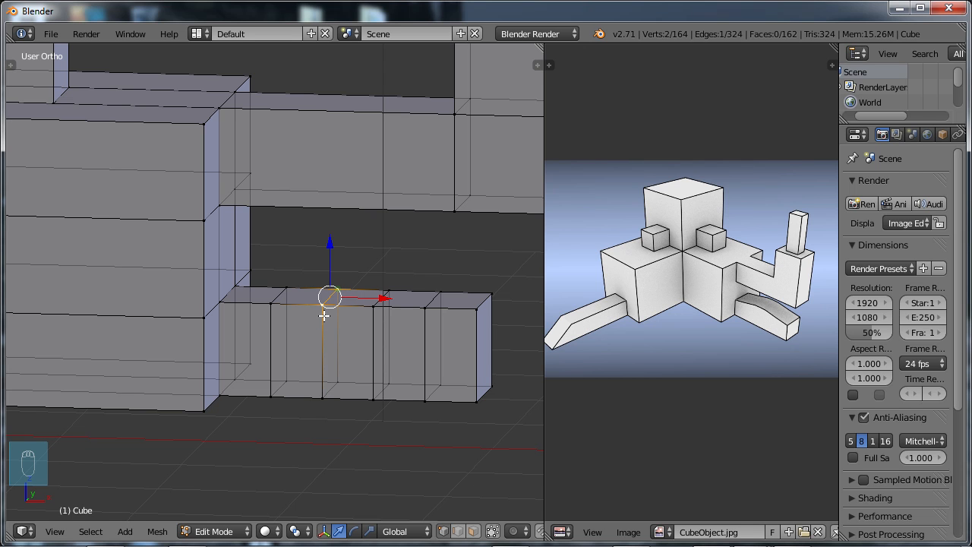
pyautogui.press('KP_1')
pyautogui.scroll(1, 290, 368)
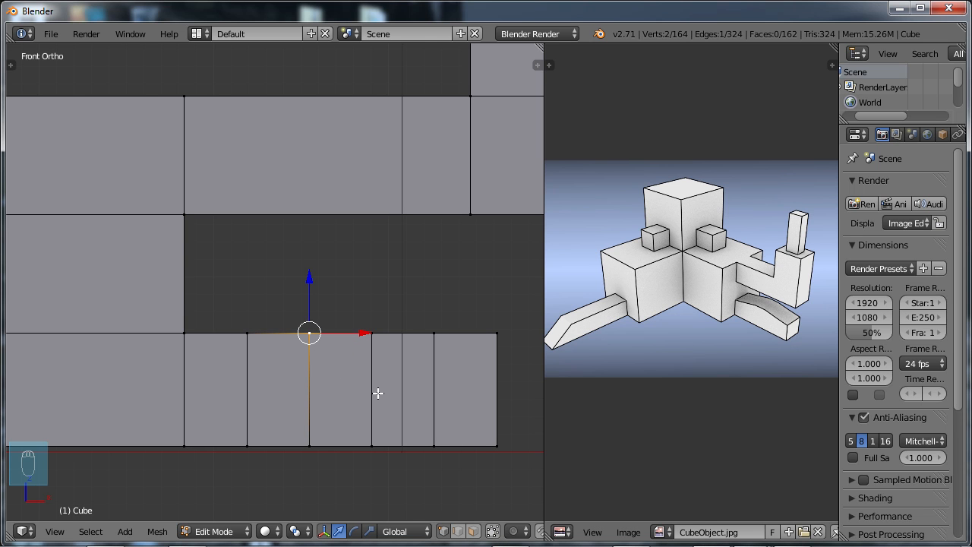
# - Raise the front and rear top vertices of the three cuts nearest the body straight up along Z
pyautogui.rightClick(248, 335)
pyautogui.press('b')
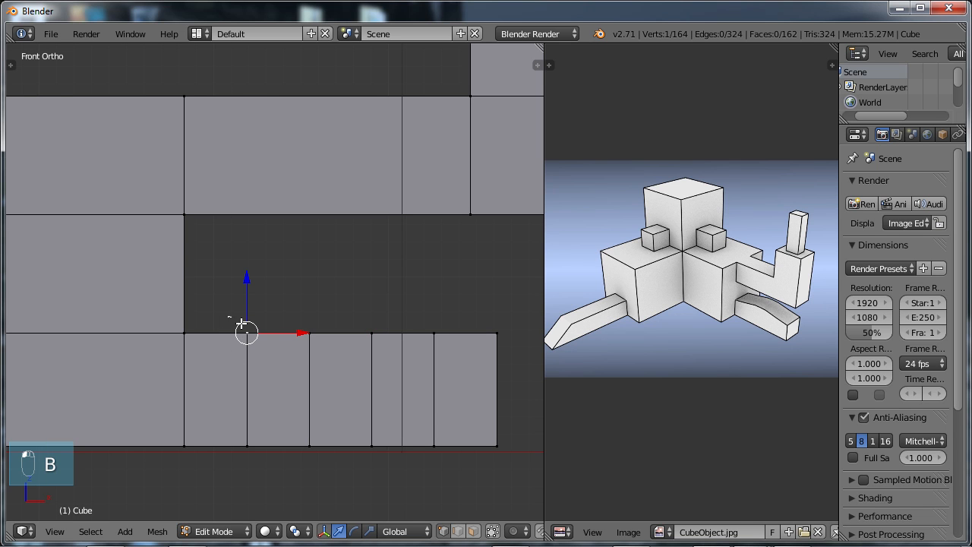
pyautogui.moveTo(228, 316); pyautogui.dragTo(395, 352)
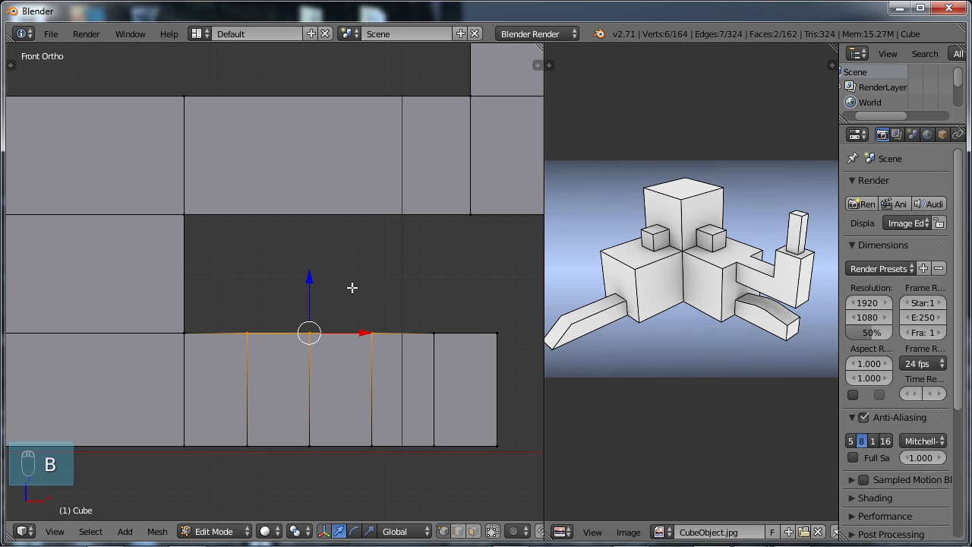
pyautogui.moveTo(311, 278); pyautogui.dragTo(312, 254)
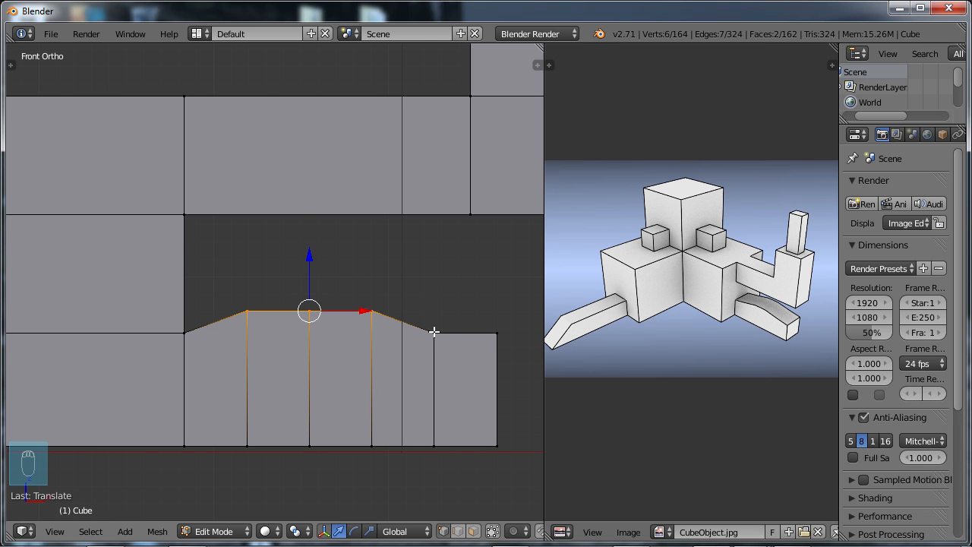
# - Raise the top vertices of the outermost cut along Z, slightly less than the neighbouring cuts, to continue the curve
pyautogui.rightClick(433, 331)
pyautogui.press('b')
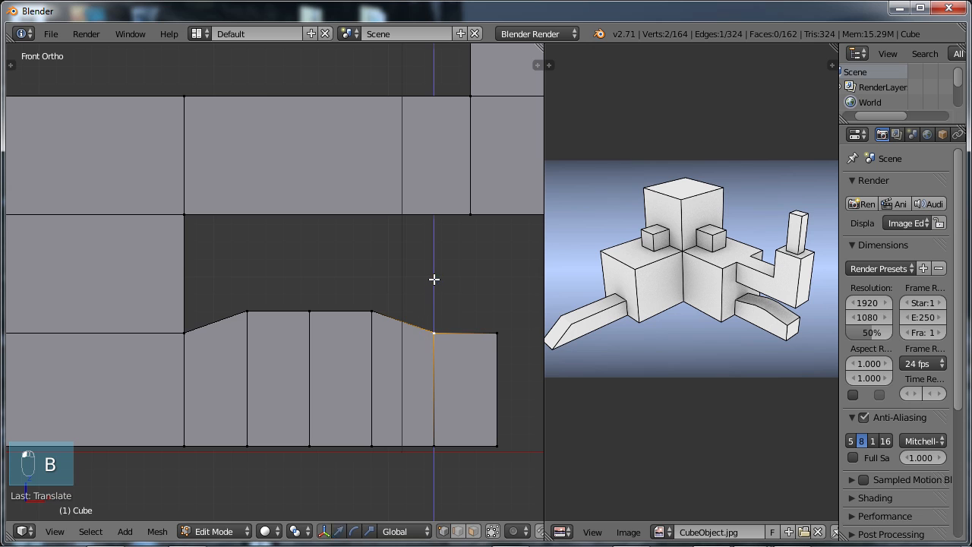
pyautogui.moveTo(433, 280); pyautogui.dragTo(437, 264)
# - Raise the front and rear top vertices of the short limb's two middle cuts slightly along Z
pyautogui.rightClick(310, 311)
pyautogui.press('b')
pyautogui.moveTo(281, 290); pyautogui.dragTo(391, 341)
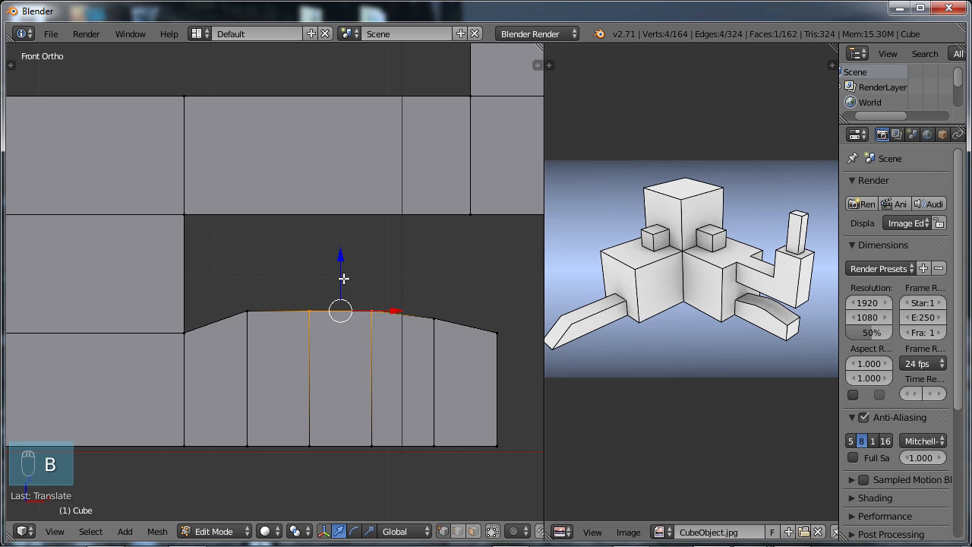
pyautogui.press('g')
pyautogui.press('z')
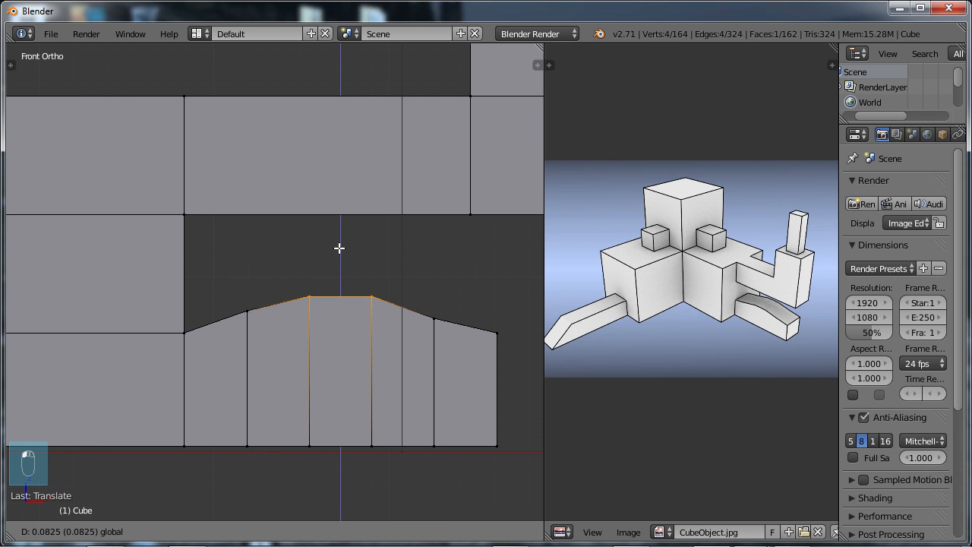
pyautogui.click(338, 253)
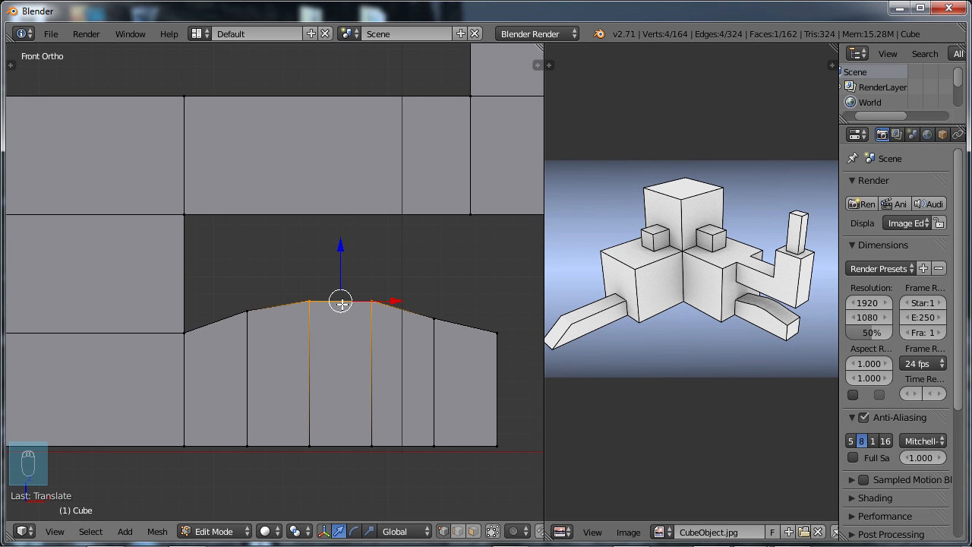
# - Add a centred loop cut between the short limb's two middle cuts and raise its top vertices slightly along Z
pyautogui.hotkey('ctrl', 'r')
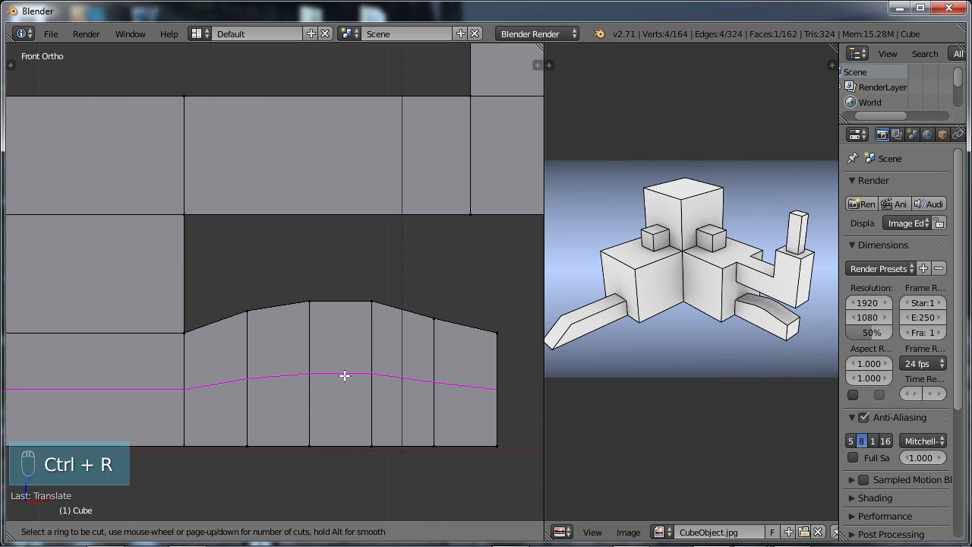
pyautogui.click(343, 304)
pyautogui.rightClick(348, 309)
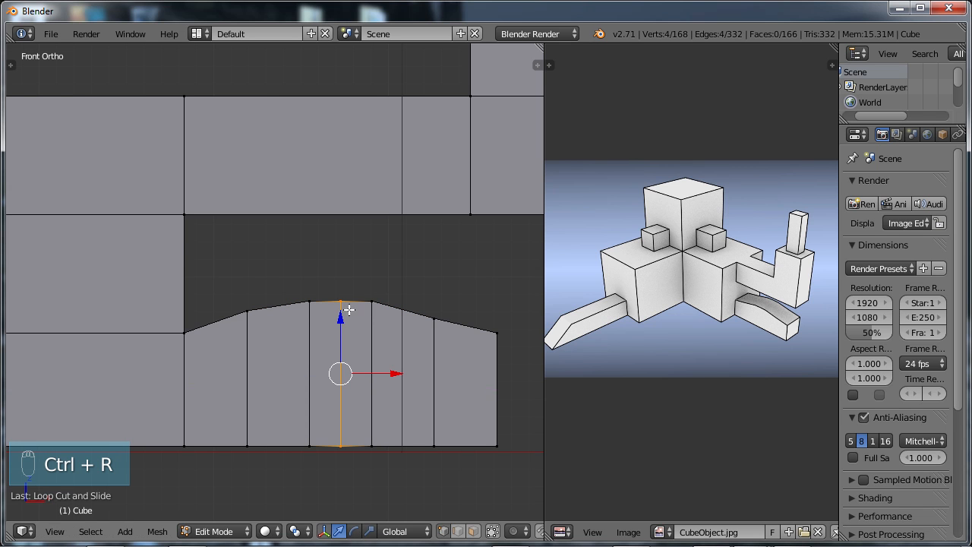
pyautogui.rightClick(338, 298)
pyautogui.press('b')
pyautogui.moveTo(324, 277); pyautogui.dragTo(362, 407)
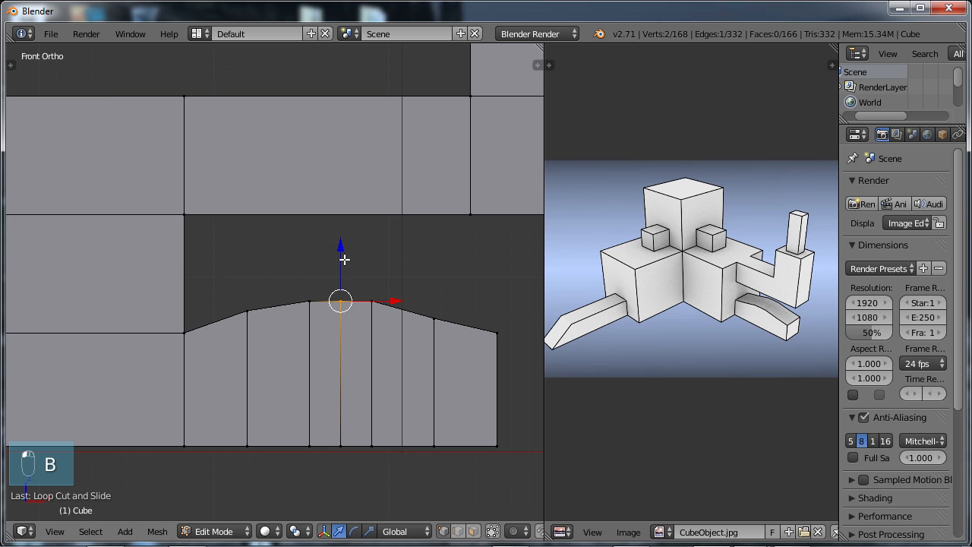
pyautogui.moveTo(345, 252); pyautogui.dragTo(344, 247)
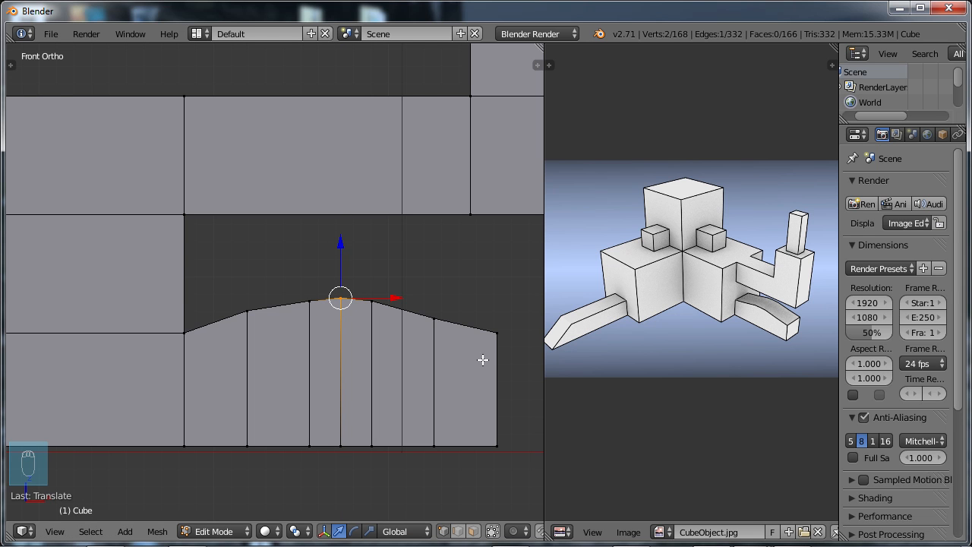
# - Lower the top vertices at the short limb's outer end slightly along Z
pyautogui.rightClick(498, 334)
pyautogui.press('b')
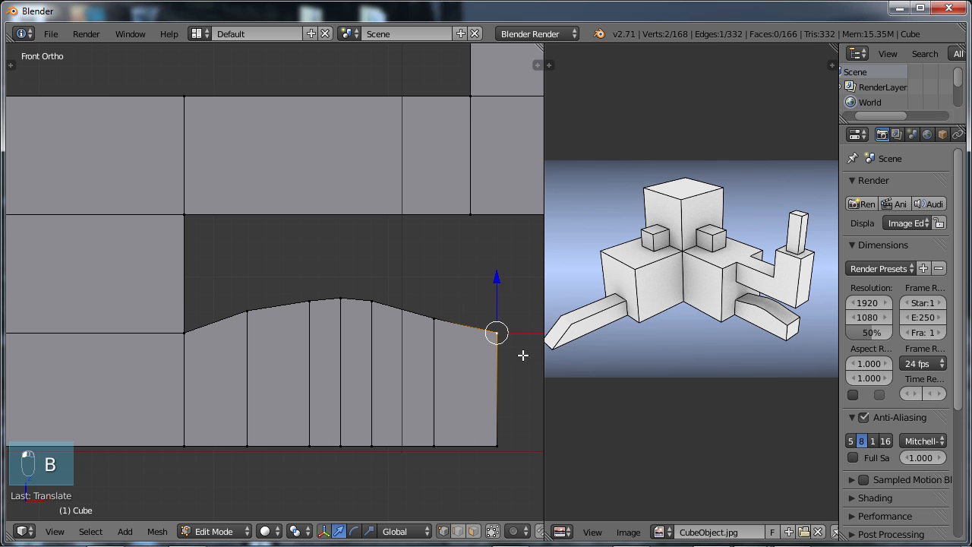
pyautogui.moveTo(500, 278); pyautogui.dragTo(499, 285)
# - Return to Object Mode and inspect the finished figure against the reference from several angles
pyautogui.scroll(-3, 383, 296)
pyautogui.scroll(-4, 383, 297)
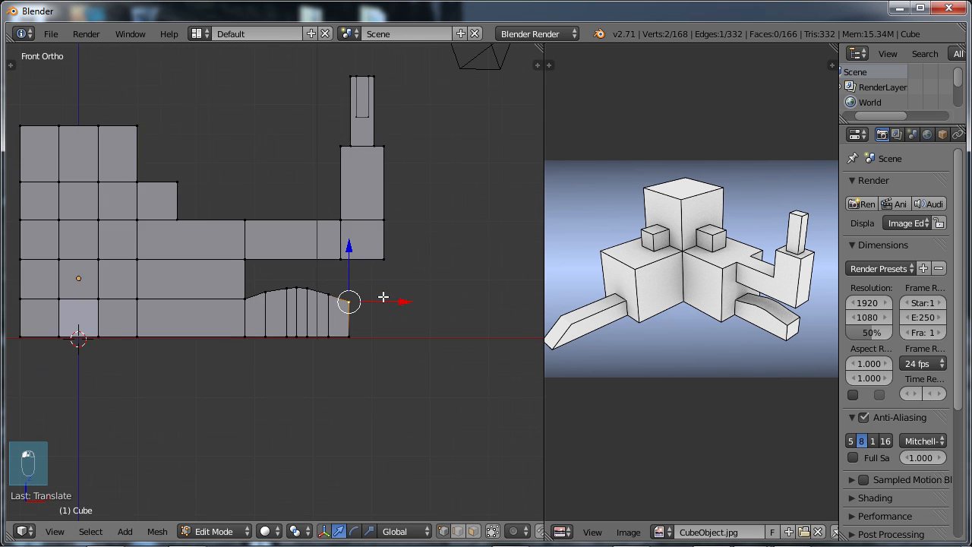
pyautogui.moveTo(383, 297); pyautogui.dragTo(286, 311, button='middle')
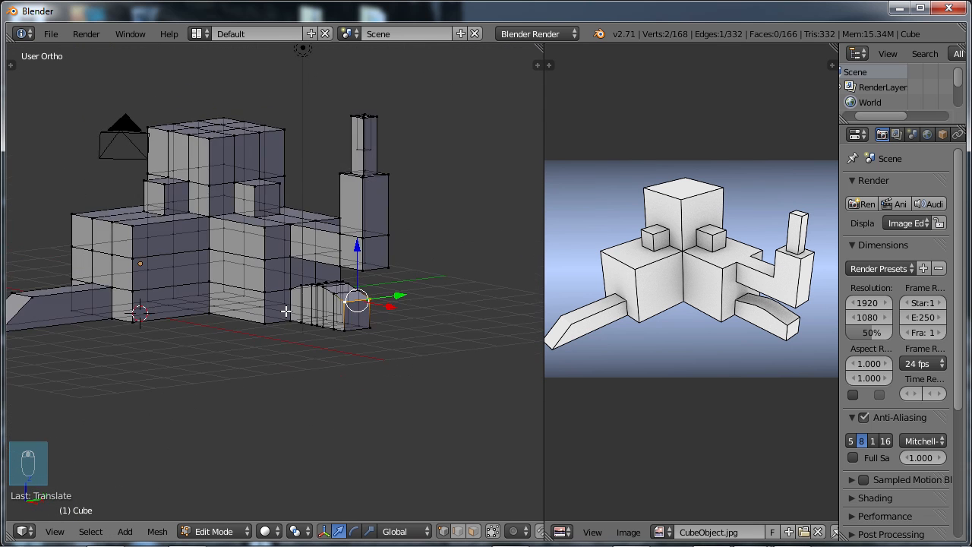
pyautogui.moveTo(219, 325); pyautogui.dragTo(312, 357, button='middle')
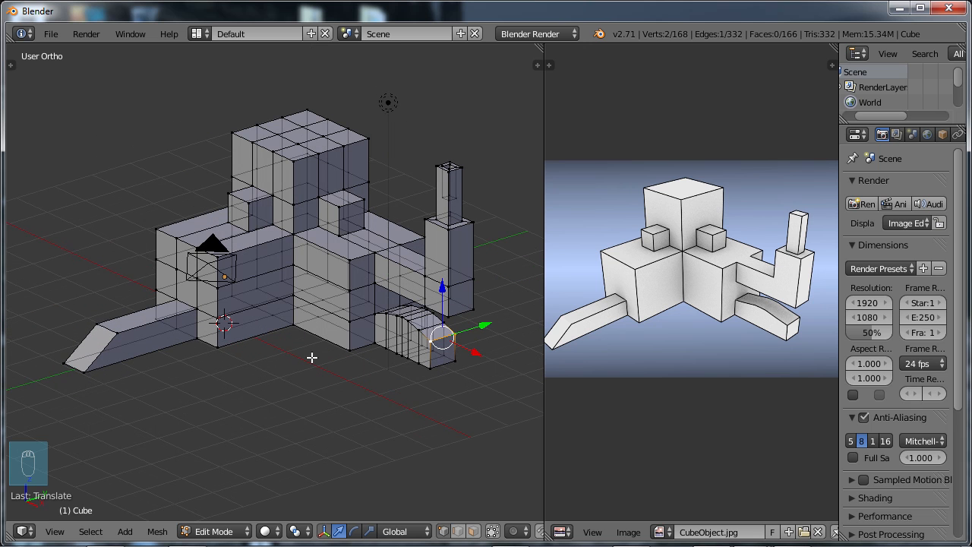
pyautogui.press('Tab')
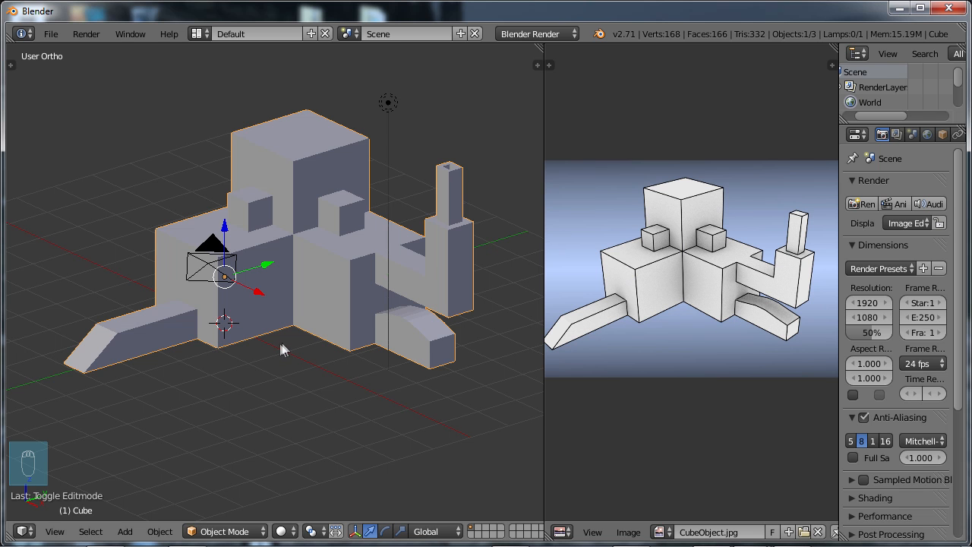
pyautogui.moveTo(308, 267); pyautogui.dragTo(319, 283, button='middle')
pyautogui.scroll(4, 320, 282)
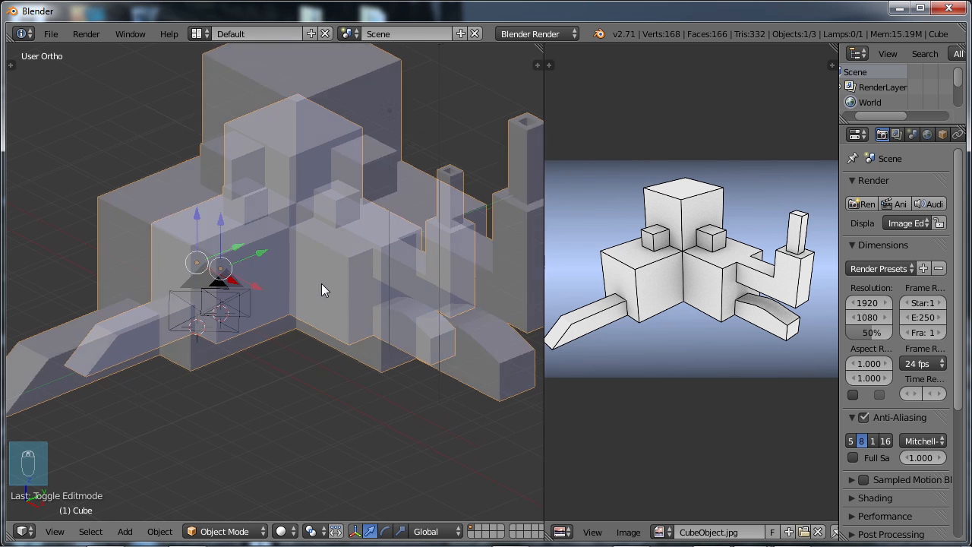
pyautogui.scroll(-2, 320, 273)
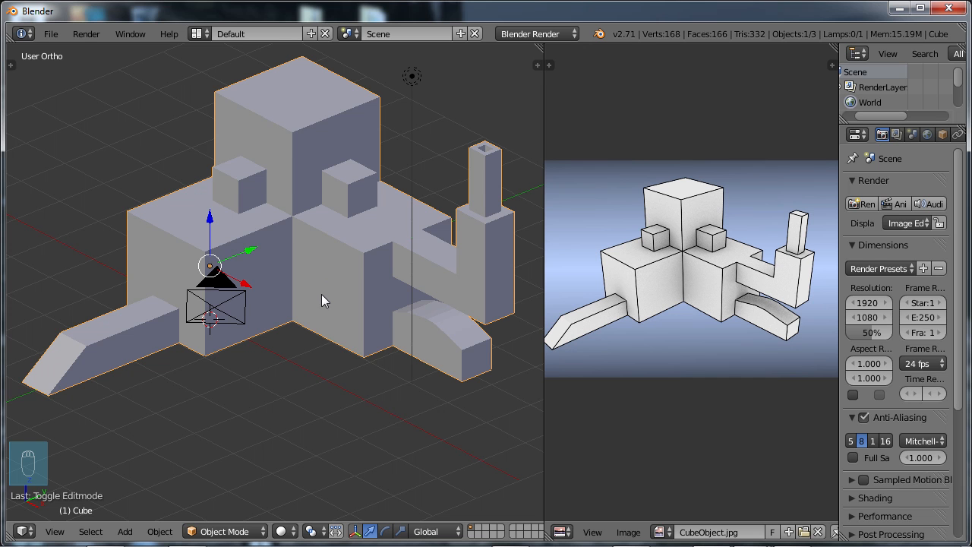
pyautogui.scroll(-2, 323, 296)
pyautogui.moveTo(313, 361); pyautogui.dragTo(276, 338, button='middle')
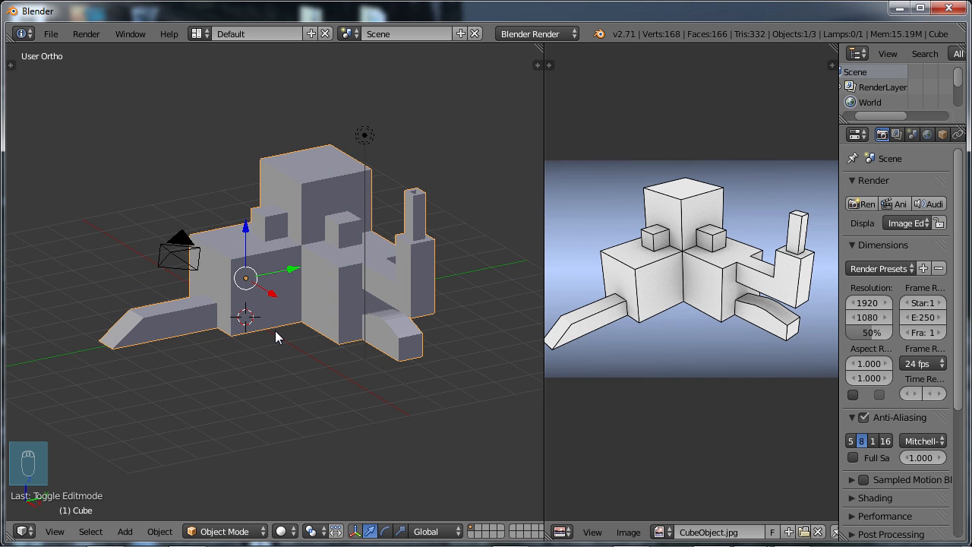
# - Add a mesh plane at the scene centre and scale it up into a large ground surface beneath the figure
pyautogui.hotkey('shift', 'a')
pyautogui.moveTo(262, 306)
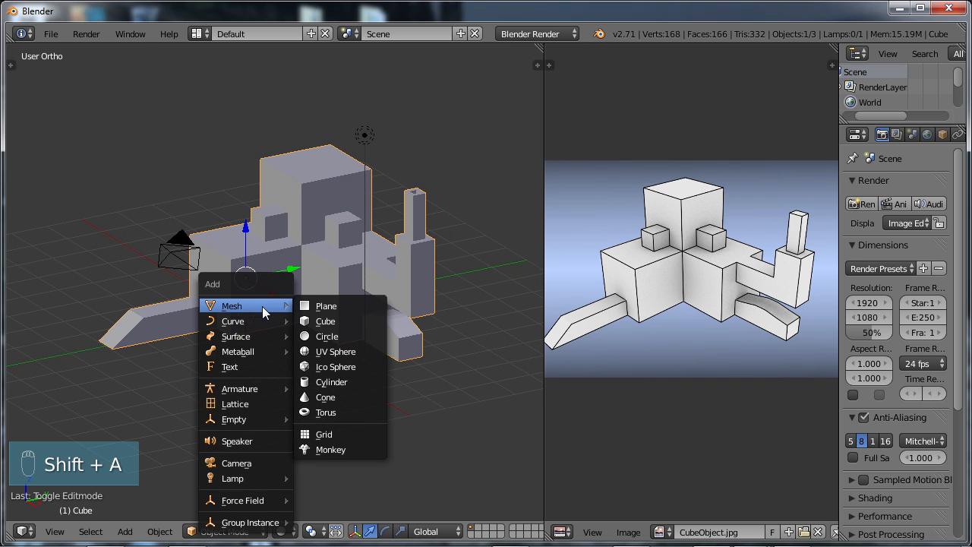
pyautogui.click(319, 308)
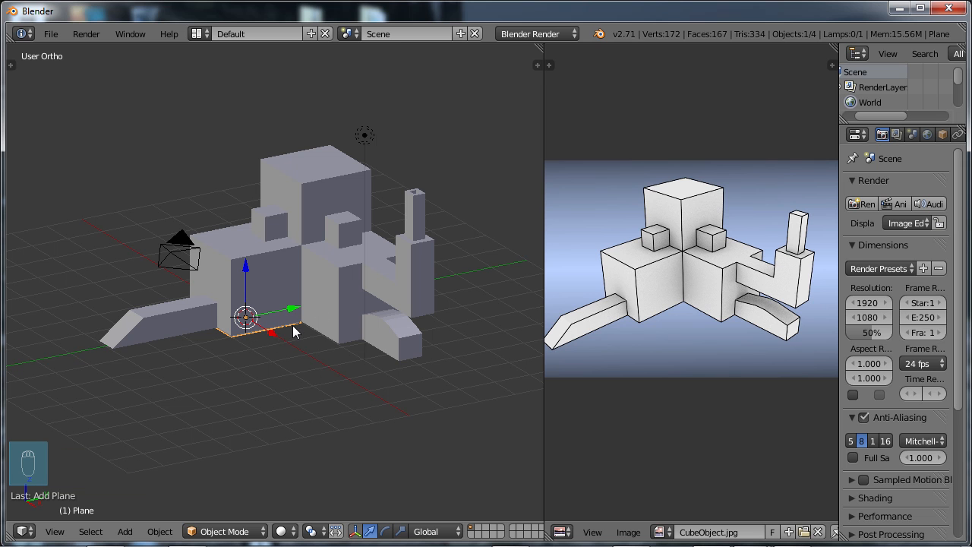
pyautogui.press('s')
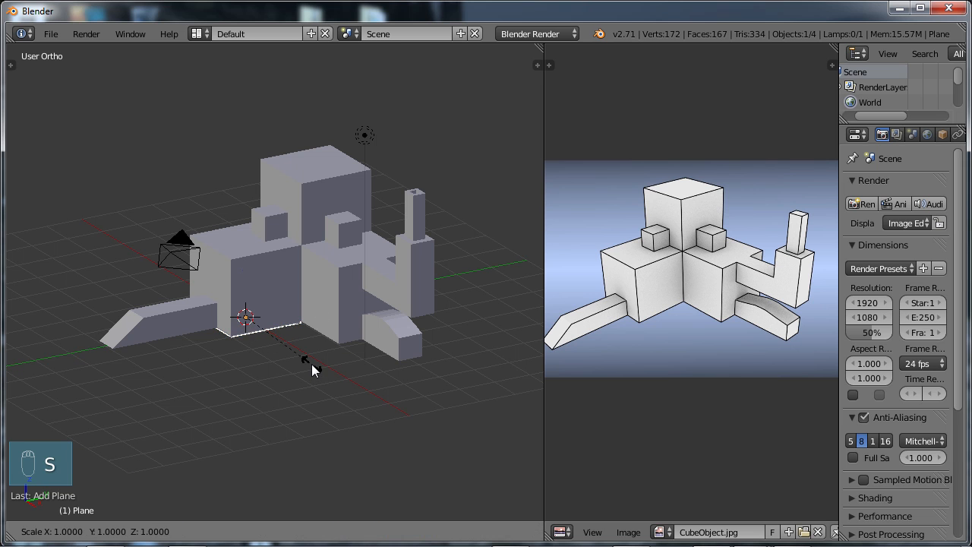
pyautogui.rightClick(140, 462)
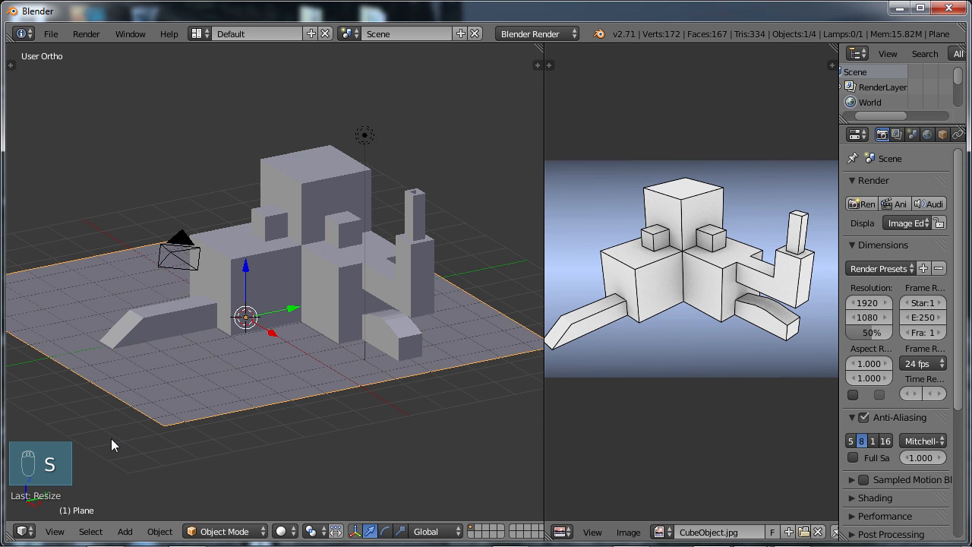
pyautogui.press('s')
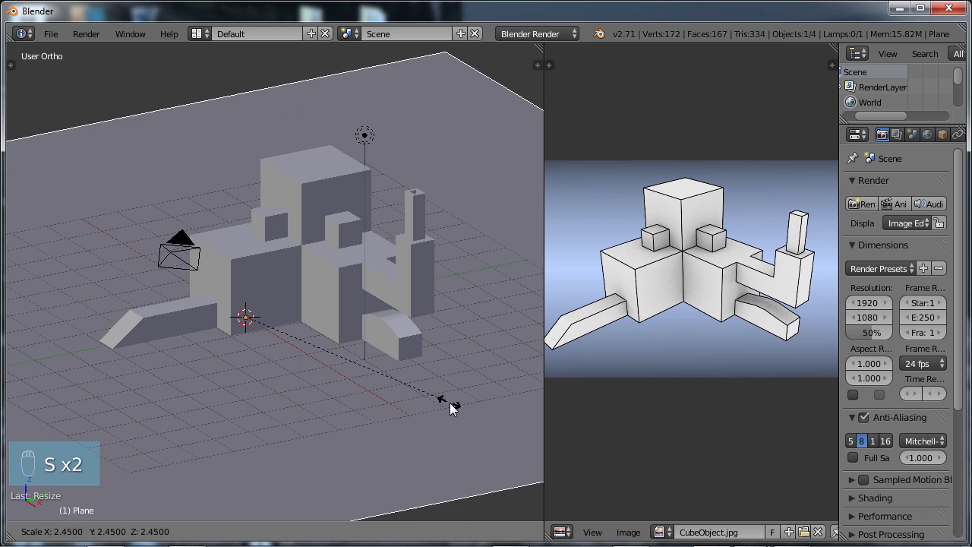
pyautogui.click(453, 421)
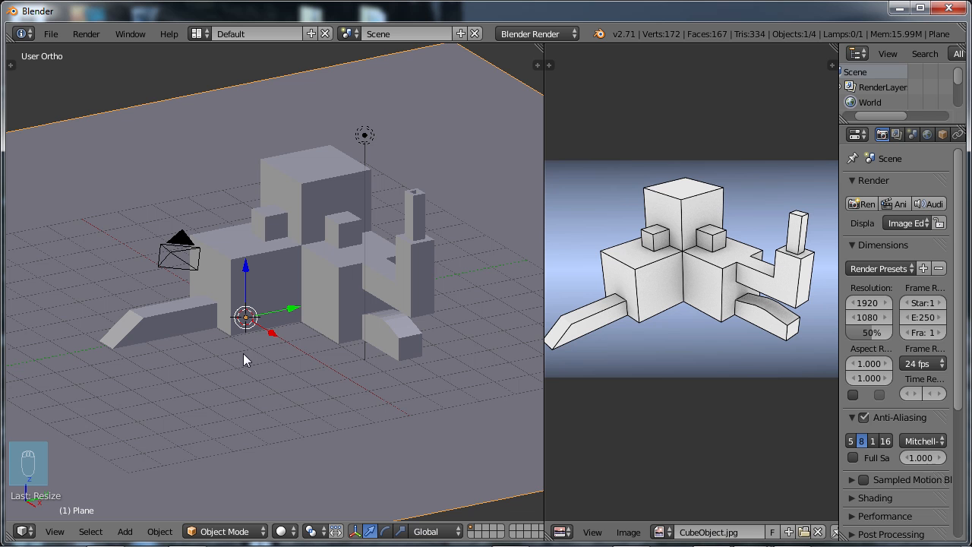
# - Place the 3D cursor well behind the figure and add a mesh cube at that spot
pyautogui.moveTo(254, 349); pyautogui.dragTo(302, 372, button='middle')
pyautogui.scroll(2, 291, 355)
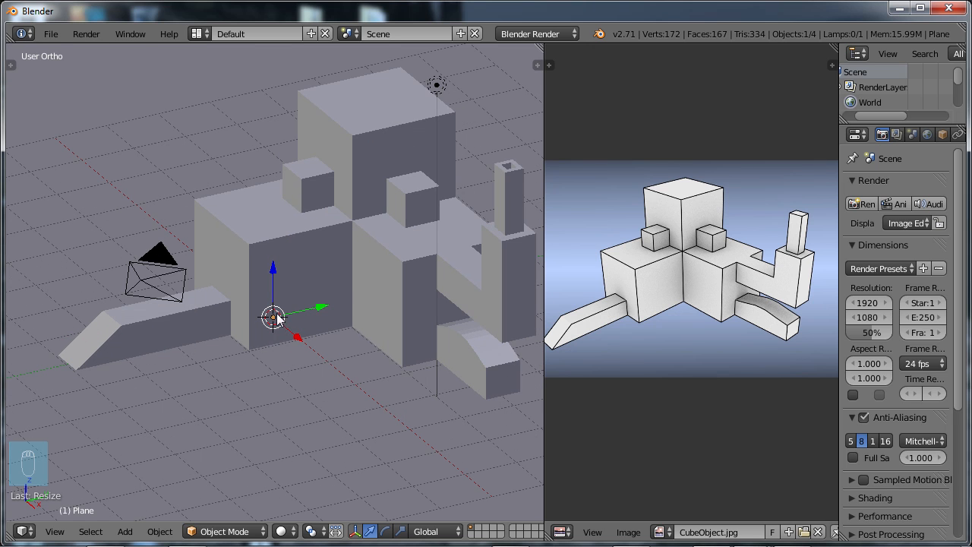
pyautogui.scroll(-1, 281, 324)
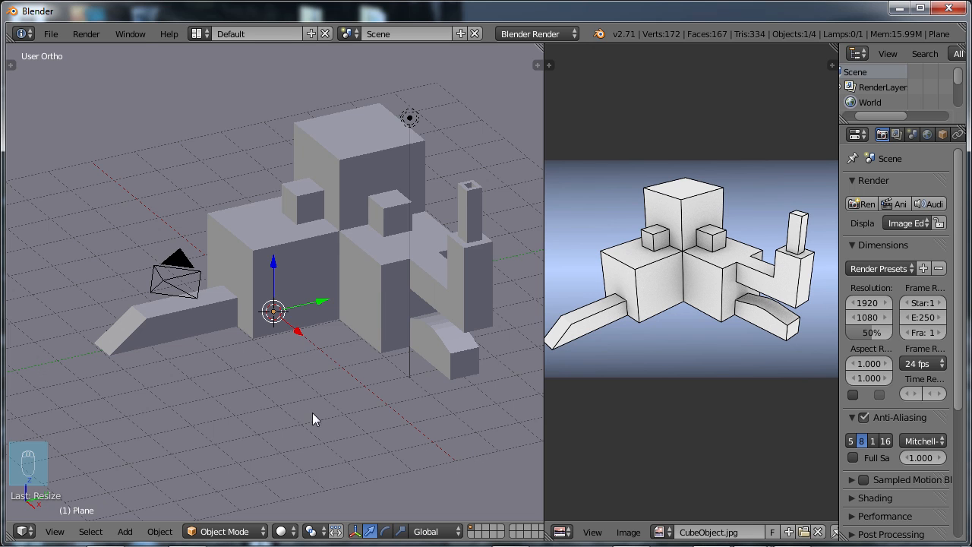
pyautogui.scroll(-1, 343, 381)
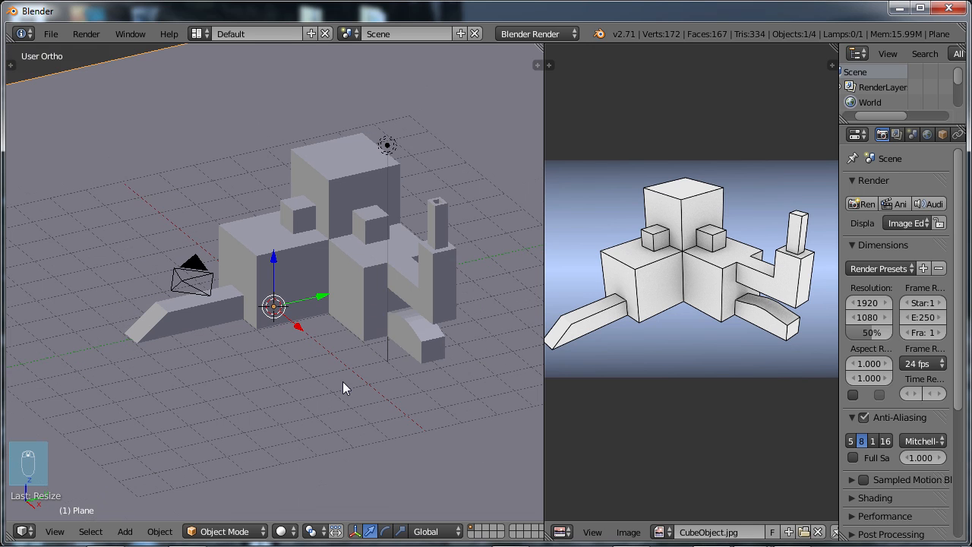
pyautogui.click(460, 402)
pyautogui.click(256, 399)
pyautogui.click(153, 176)
pyautogui.hotkey('shift', 'a')
pyautogui.moveTo(180, 188)
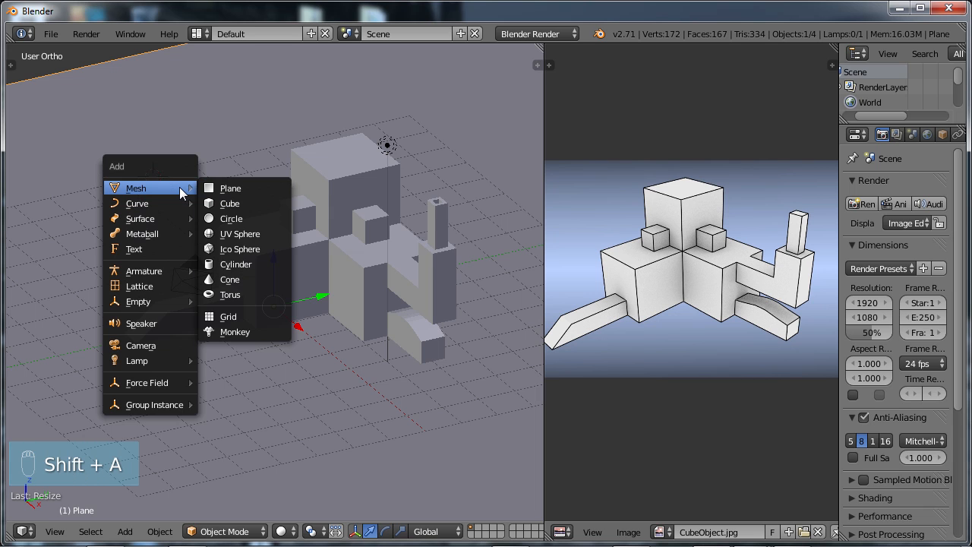
pyautogui.click(228, 203)
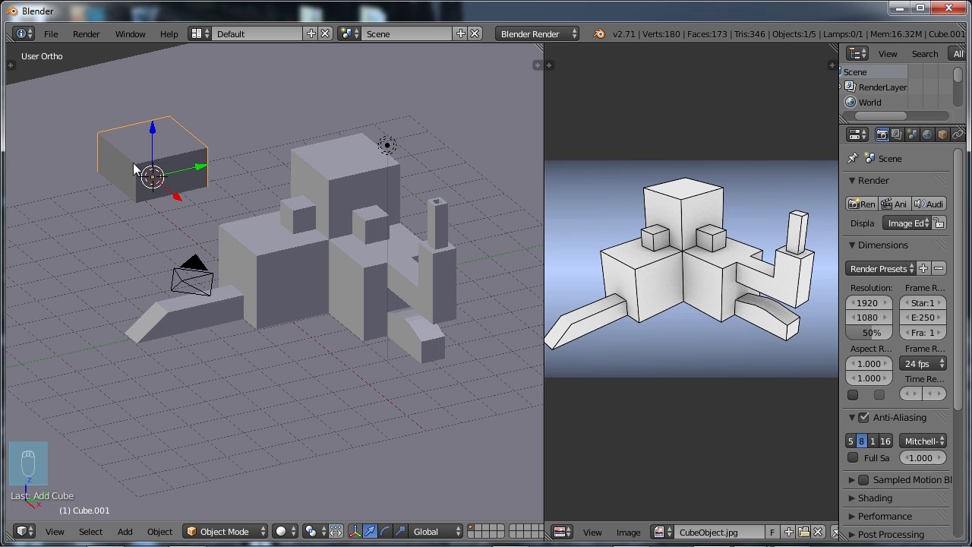
# - Delete the extra cube behind the figure and snap the 3D cursor back to the scene centre
pyautogui.press('x')
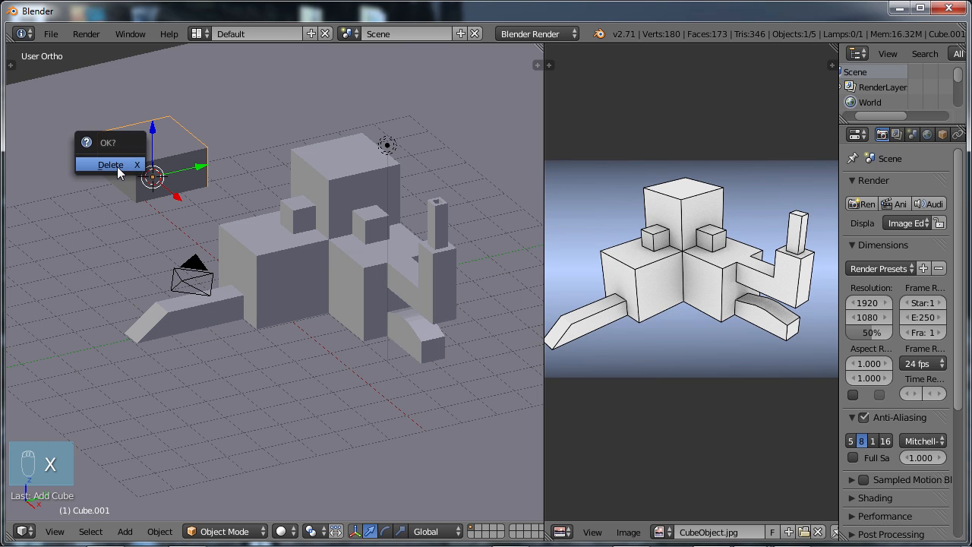
pyautogui.click(117, 167)
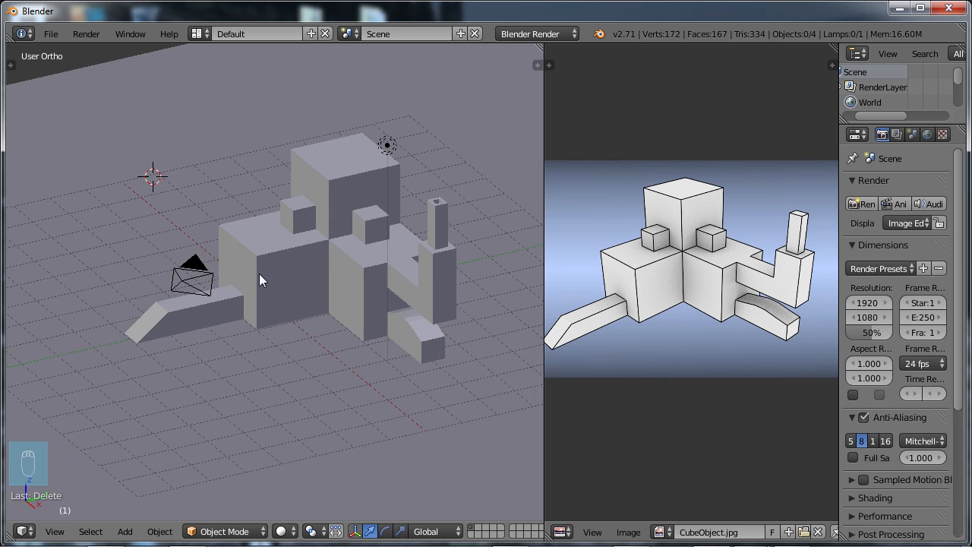
pyautogui.hotkey('shift', 's')
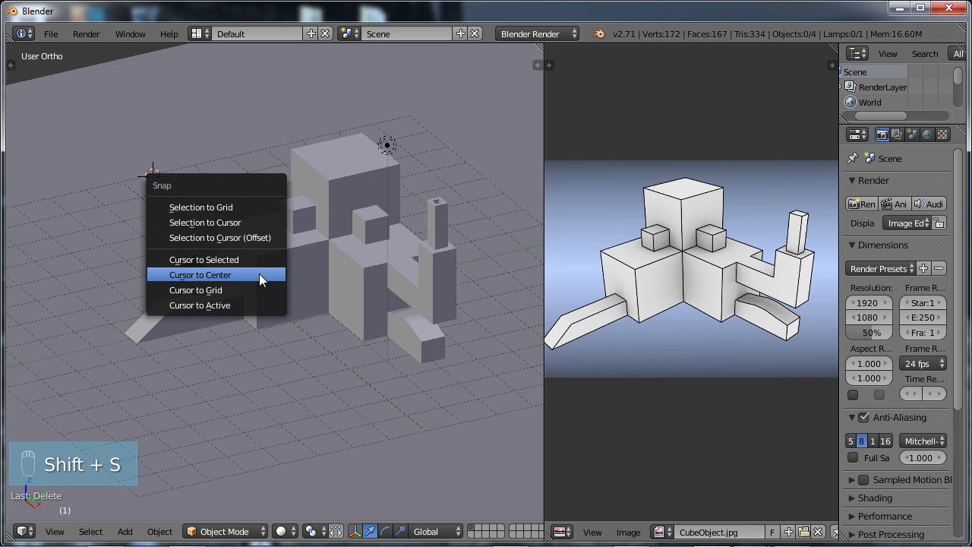
pyautogui.click(201, 277)
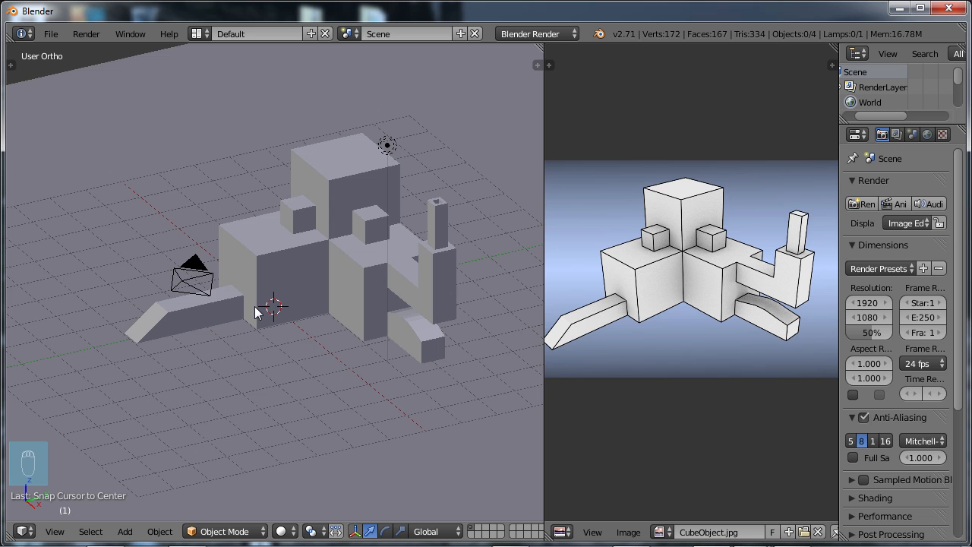
# - Save the scene as cubeObject.blend in the lesson3 folder, overwriting the existing file
pyautogui.moveTo(315, 337); pyautogui.dragTo(363, 328, button='middle')
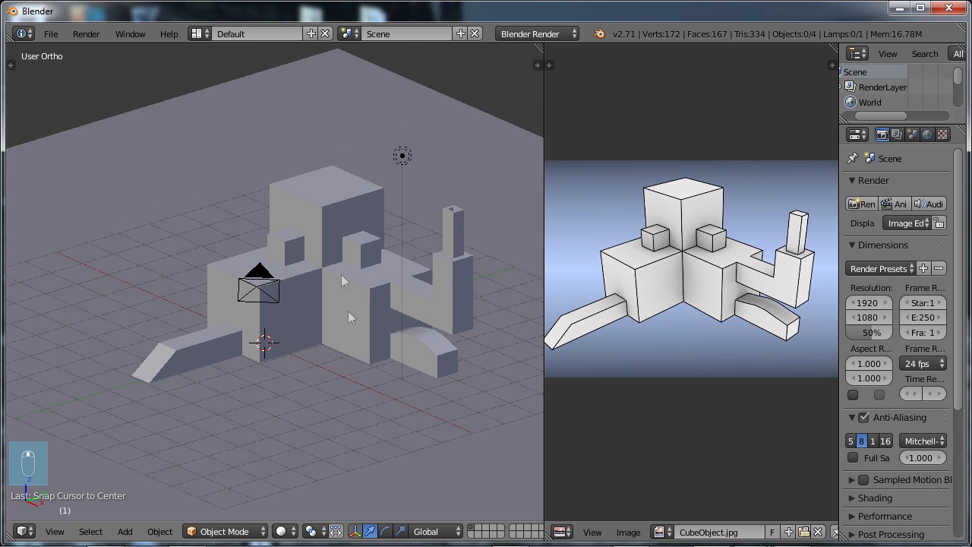
pyautogui.click(52, 33)
pyautogui.click(77, 166)
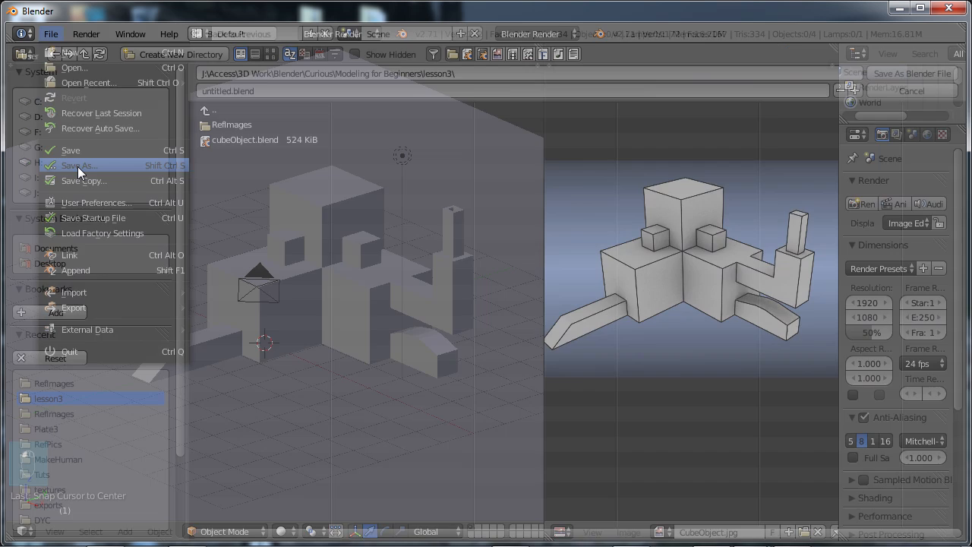
pyautogui.click(240, 140)
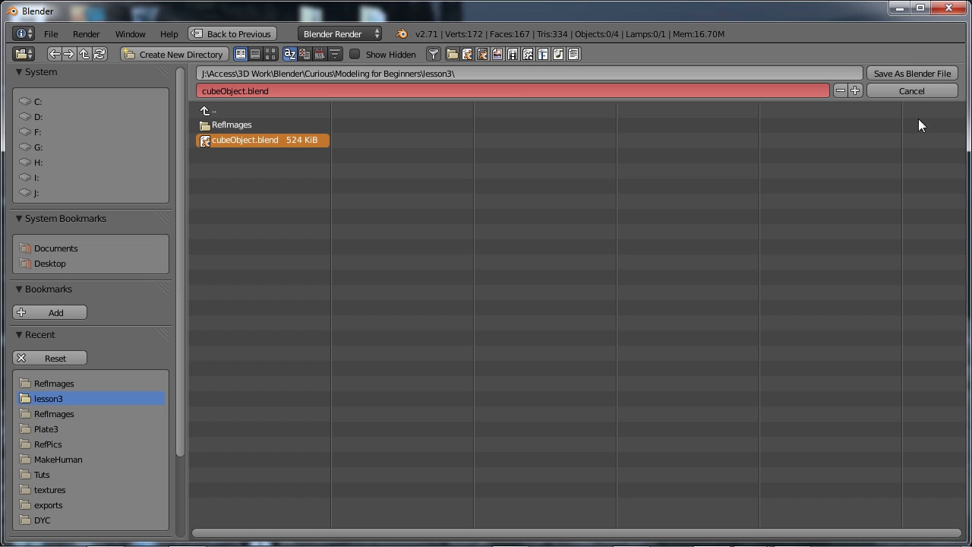
pyautogui.click(899, 74)
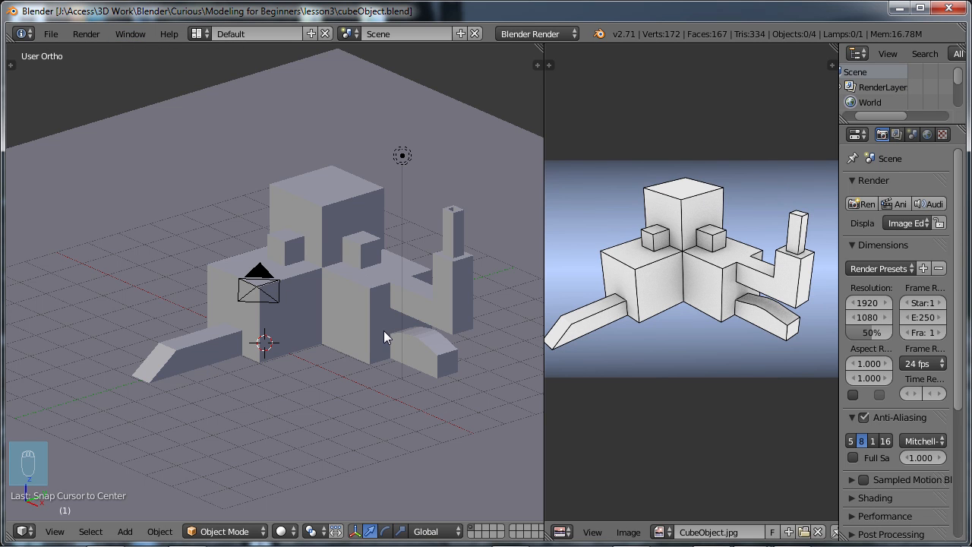
pyautogui.scroll(-1, 384, 333)
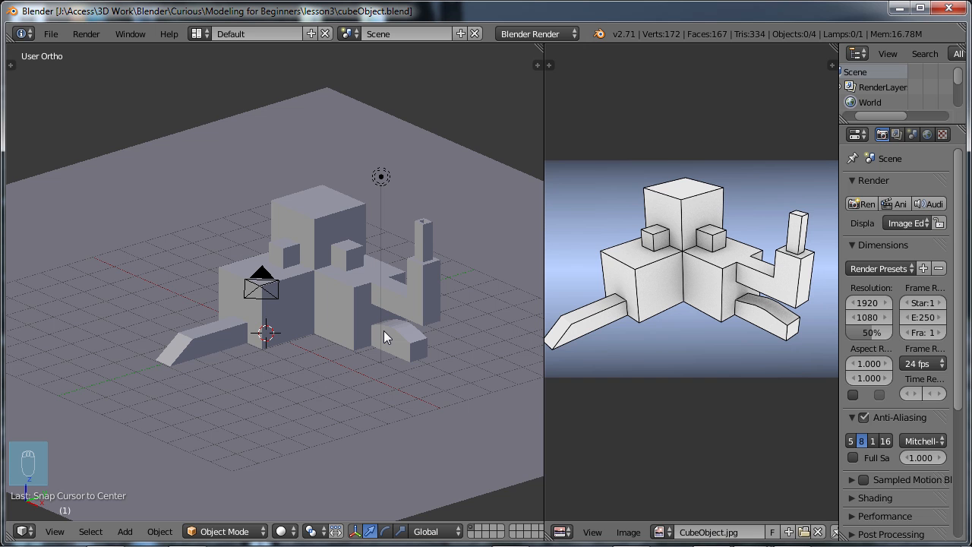
# - Select the lamp above the figure and move it higher along the Z axis
pyautogui.moveTo(311, 317); pyautogui.dragTo(350, 313, button='middle')
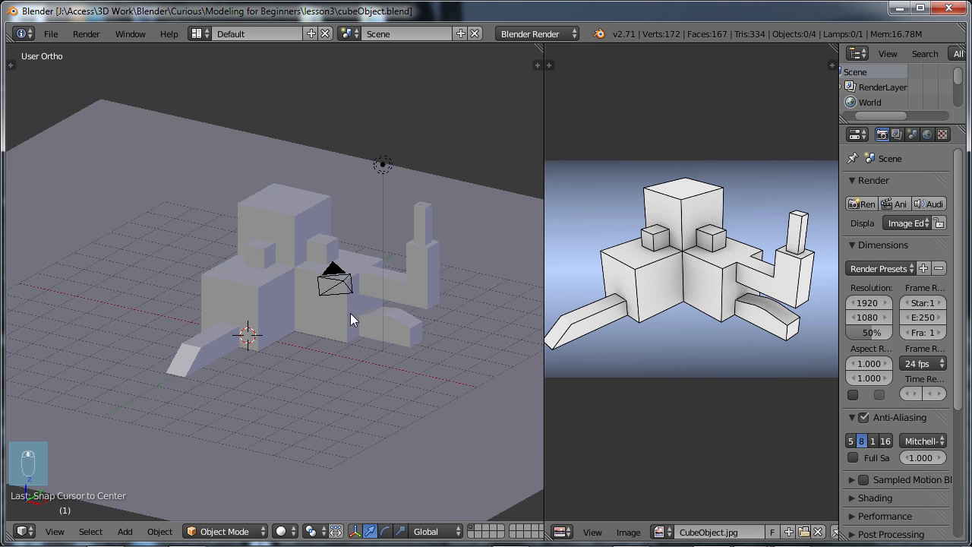
pyautogui.moveTo(389, 203)
pyautogui.mouseDown(button='middle')
pyautogui.moveTo(369, 256)
pyautogui.moveTo(315, 297)
pyautogui.moveTo(392, 203)
pyautogui.mouseUp(button='middle')
pyautogui.moveTo(315, 323); pyautogui.dragTo(359, 309, button='middle')
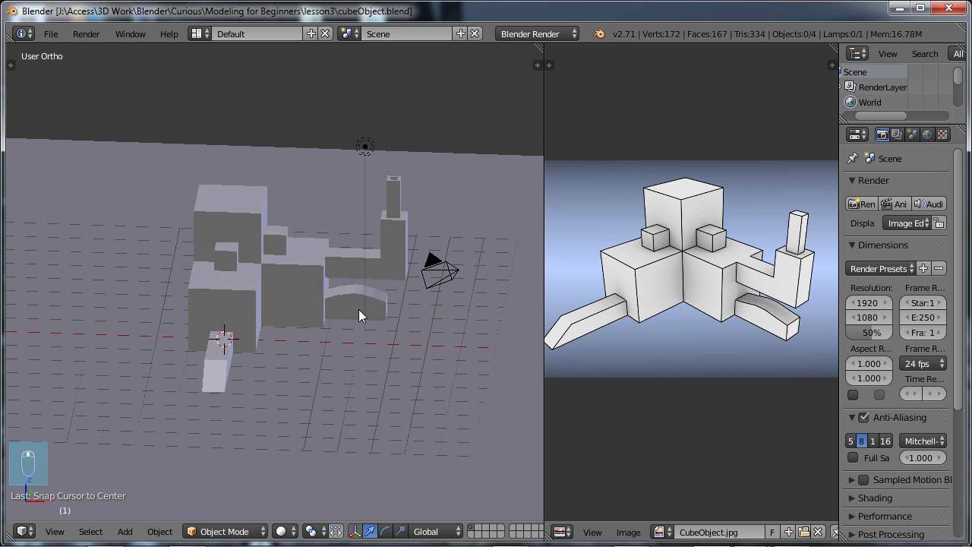
pyautogui.rightClick(367, 151)
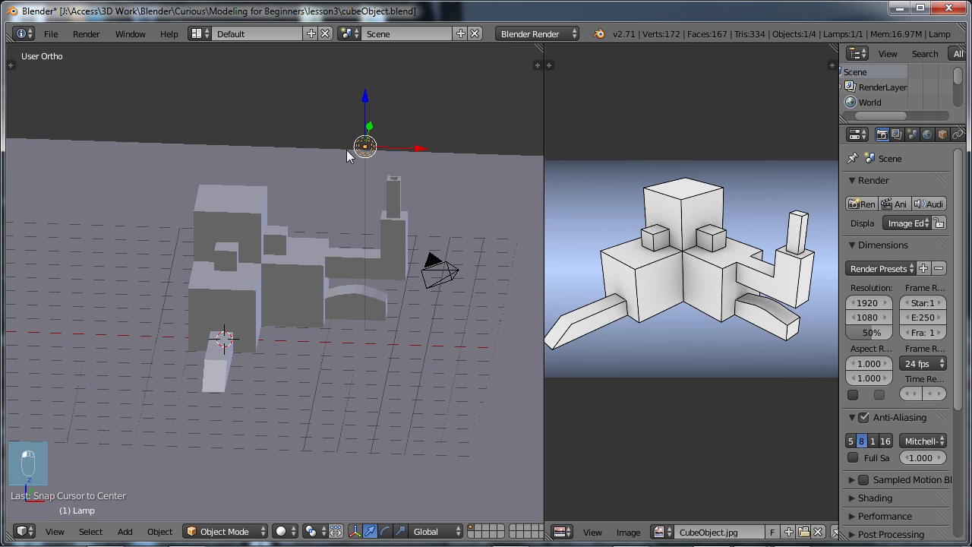
pyautogui.moveTo(317, 248); pyautogui.dragTo(301, 233, button='middle')
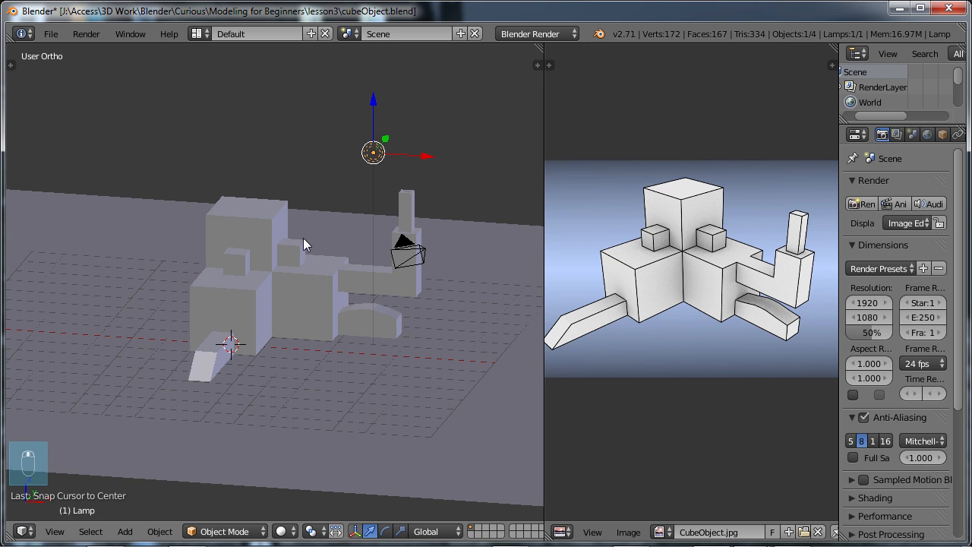
pyautogui.hotkey('shift', 'a')
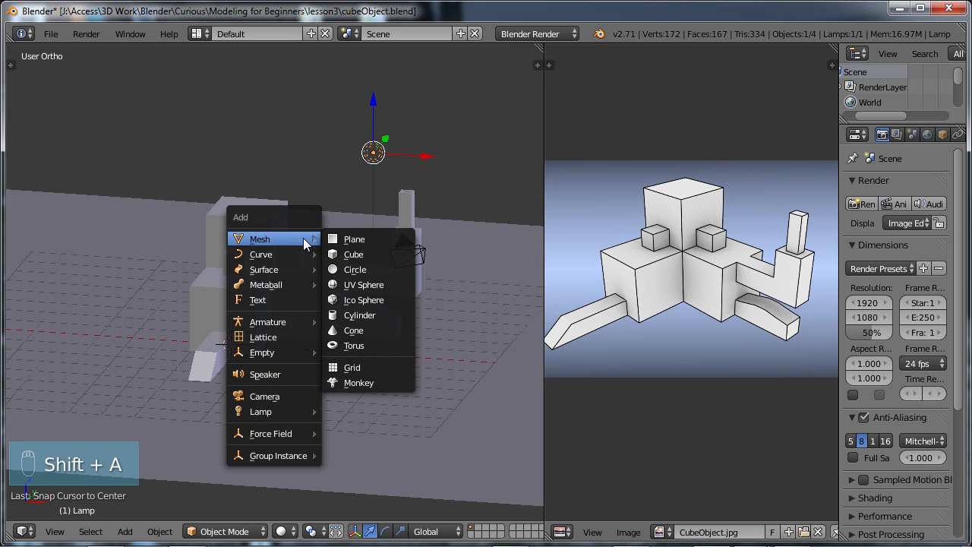
pyautogui.moveTo(281, 409)
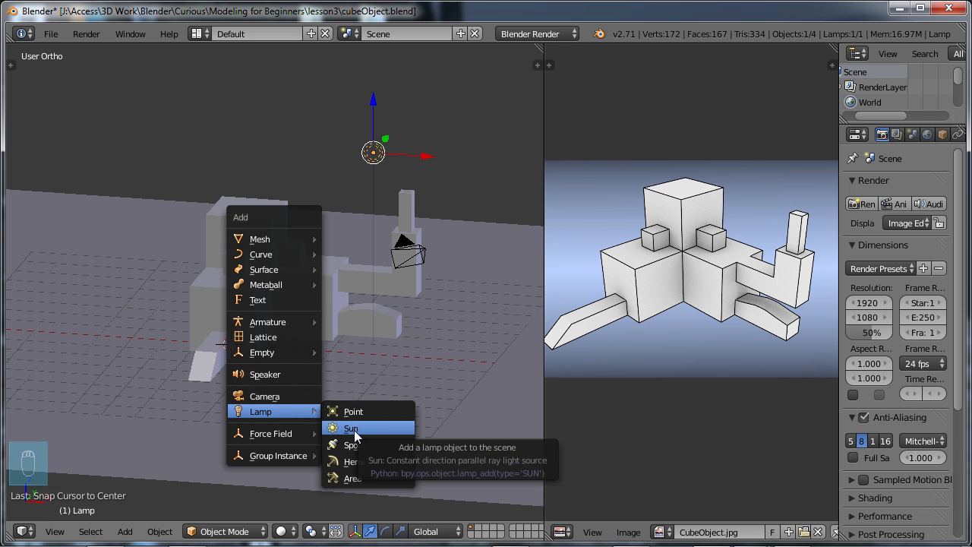
pyautogui.moveTo(373, 106); pyautogui.dragTo(376, 48)
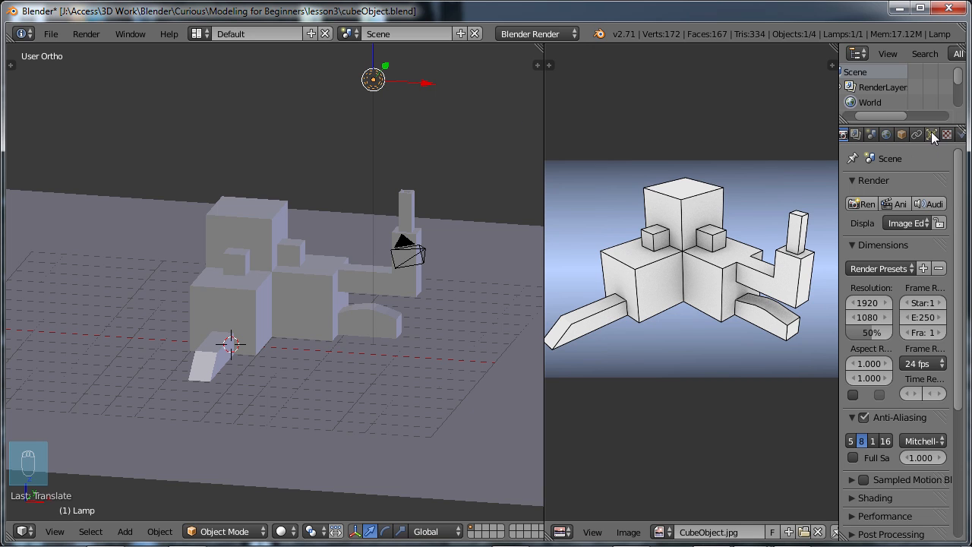
# - Change the selected lamp's type from Point to Sun
pyautogui.click(934, 135)
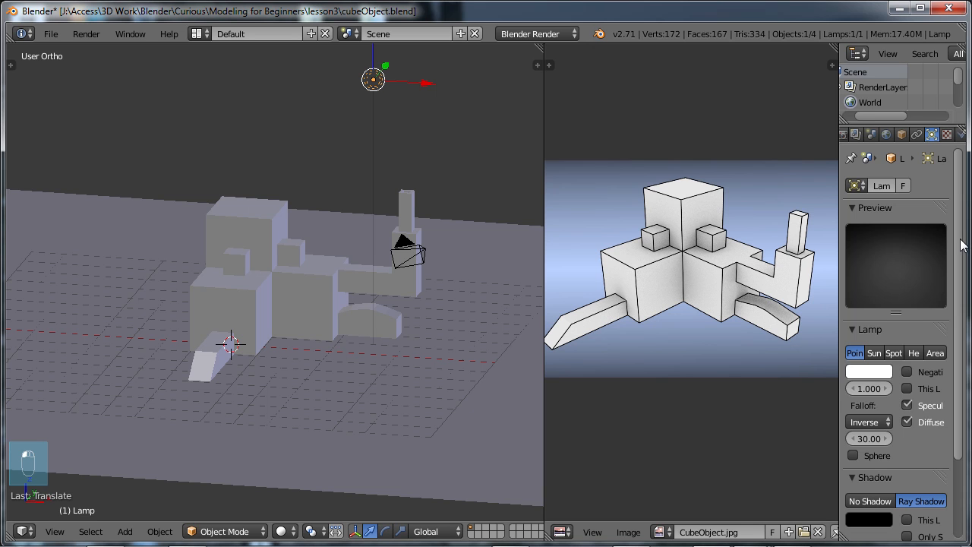
pyautogui.scroll(-3, 961, 245)
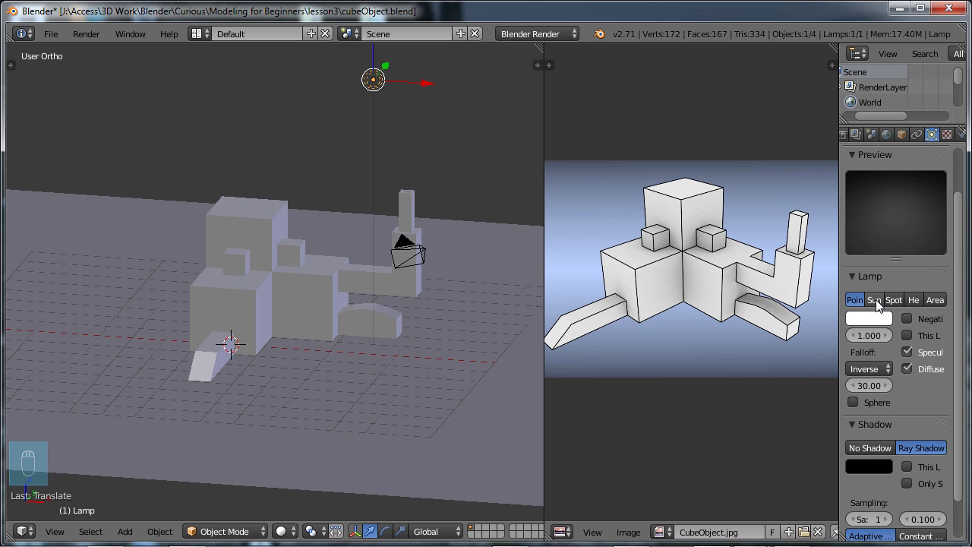
pyautogui.click(875, 301)
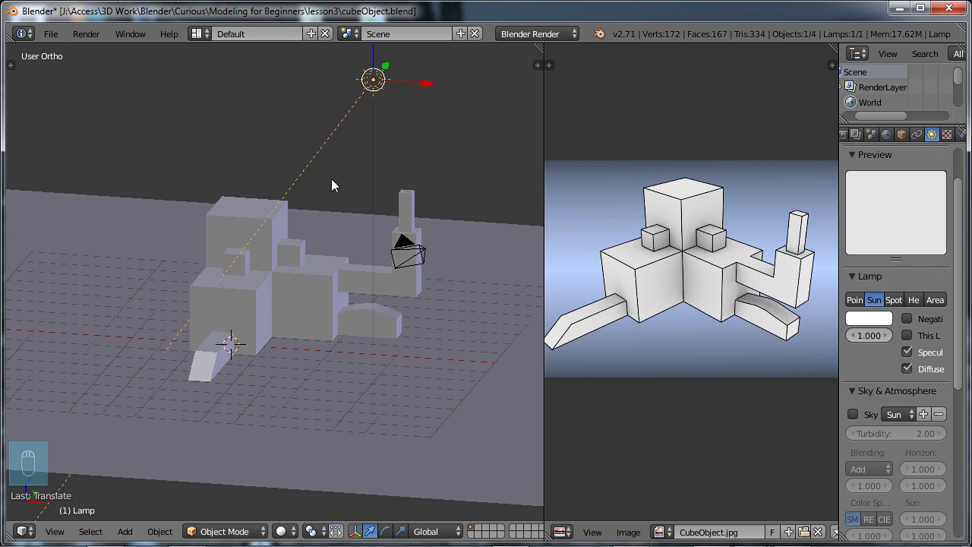
# - In the right side view, rotate the sun lamp by about 13 degrees so its light slants toward the figure's front leg
pyautogui.press('KP_3')
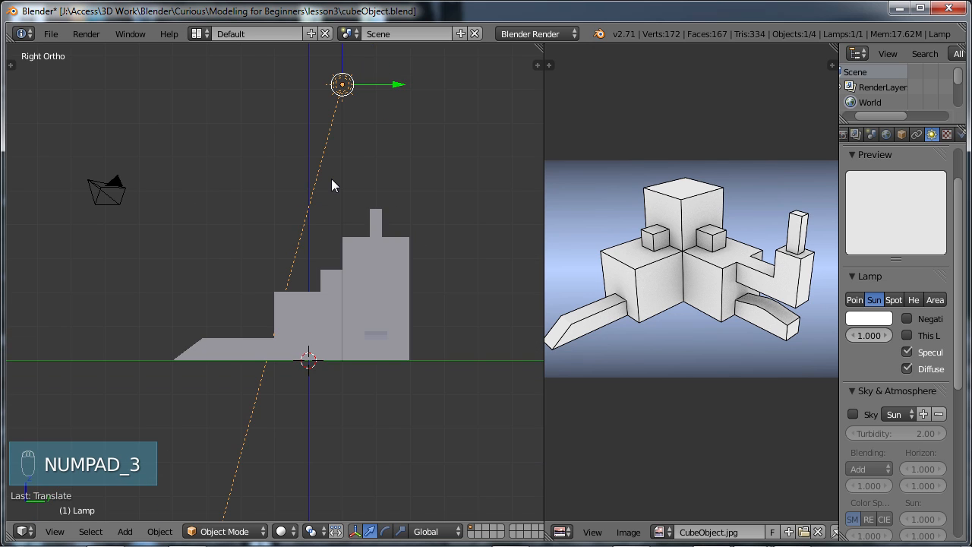
pyautogui.press('r')
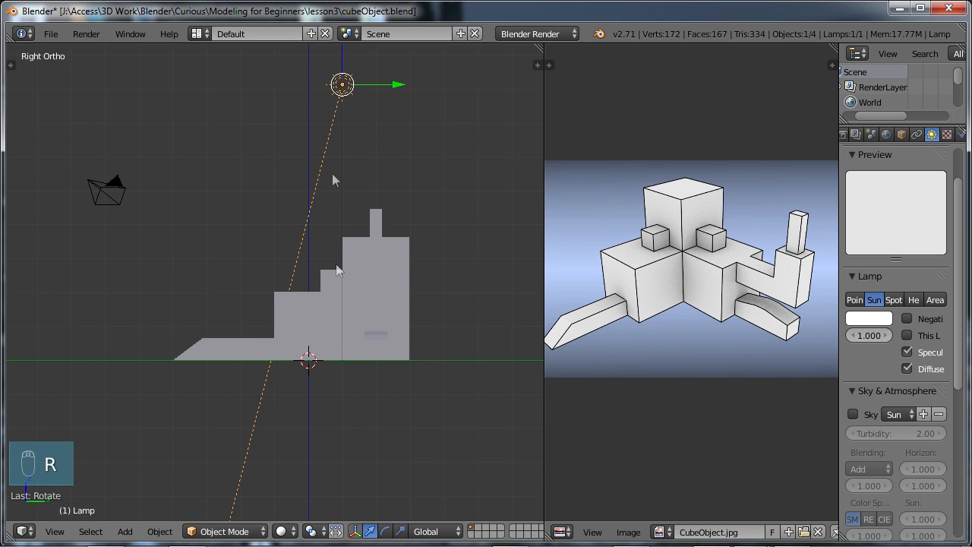
pyautogui.click(365, 327)
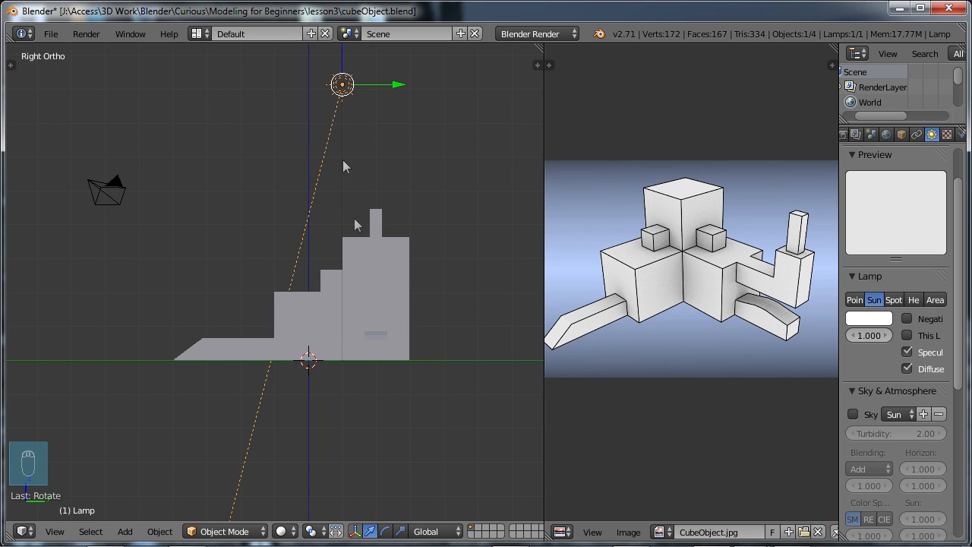
pyautogui.press('r')
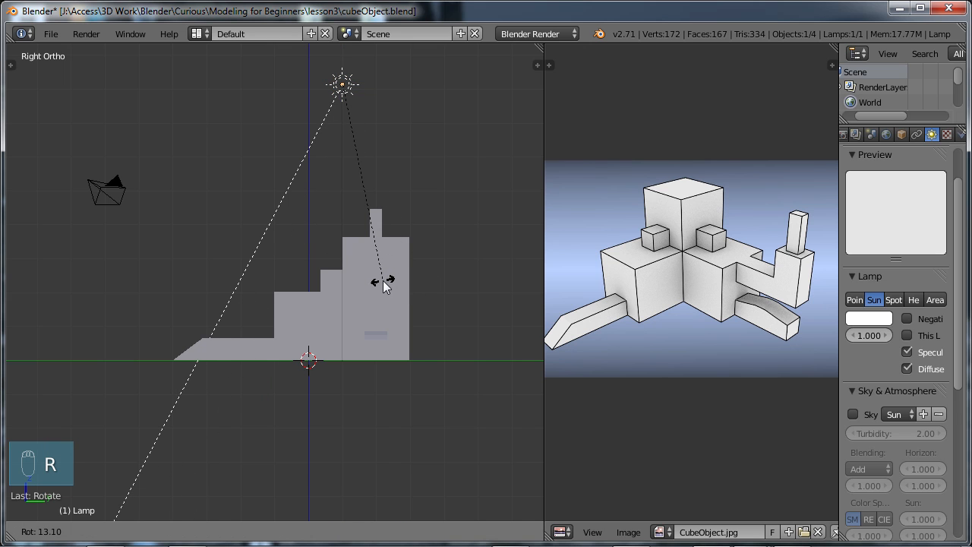
pyautogui.click(383, 282)
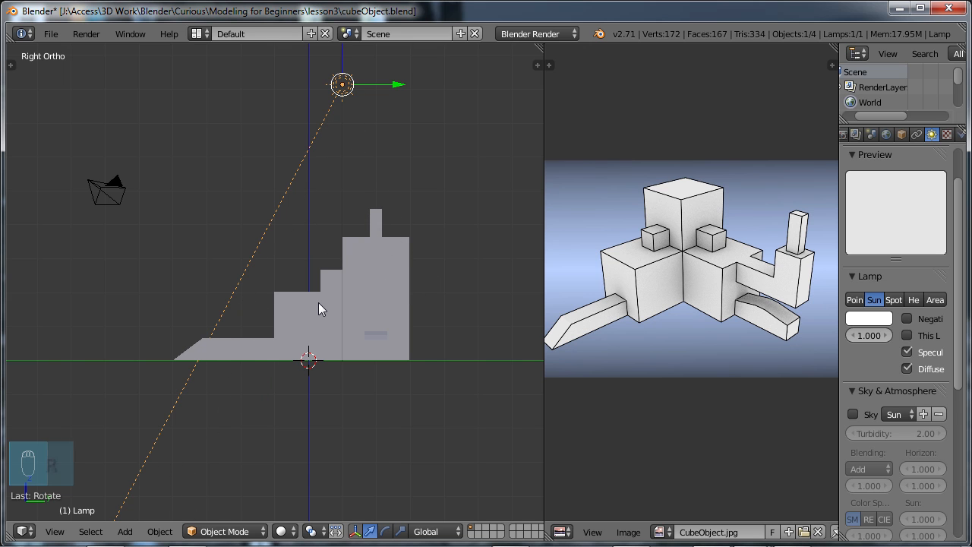
# - In the front view, rotate the sun lamp slightly to make its light direction a little steeper
pyautogui.press('KP_1')
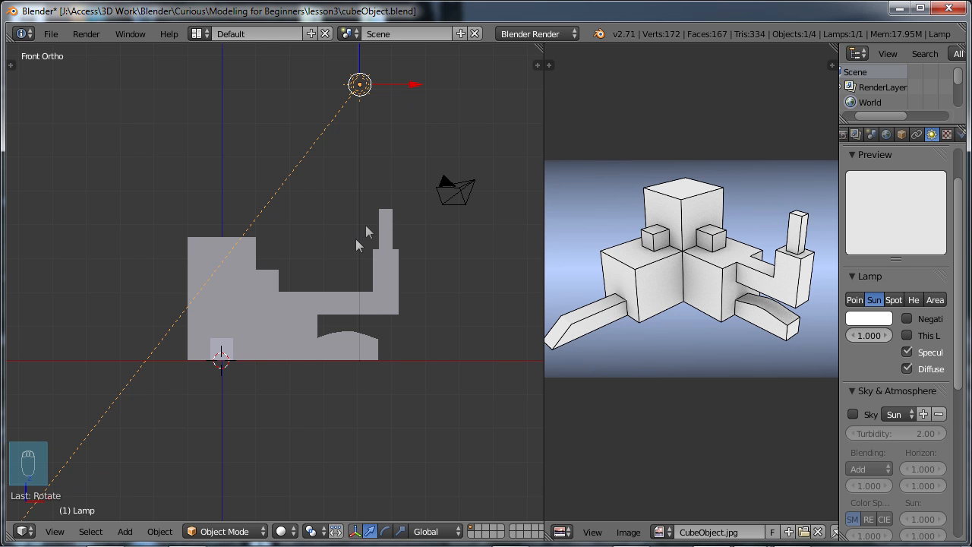
pyautogui.press('r')
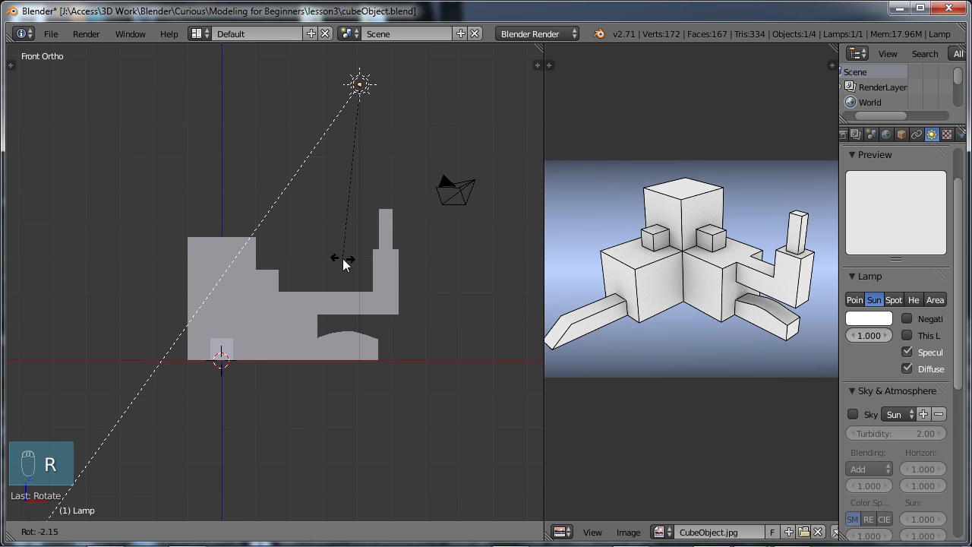
pyautogui.click(339, 259)
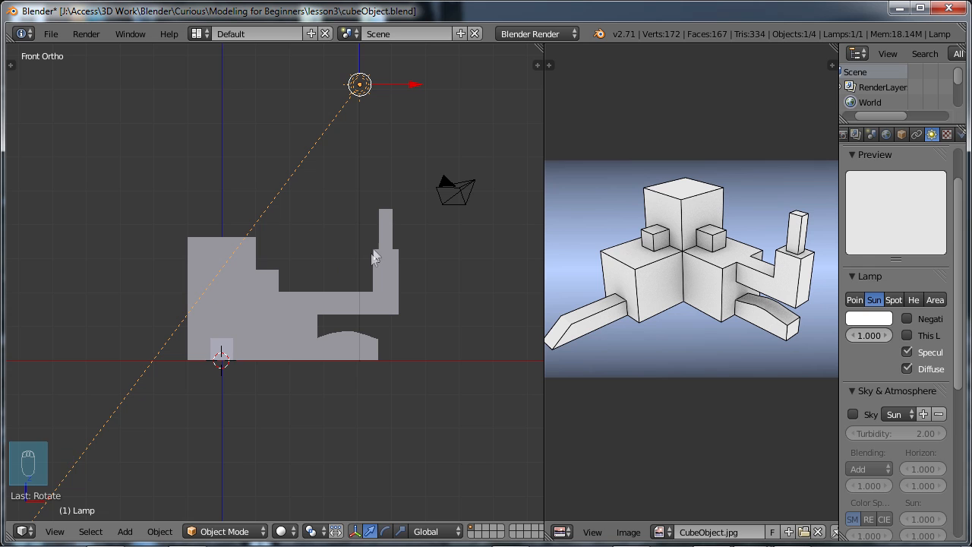
pyautogui.moveTo(371, 248); pyautogui.dragTo(357, 304, button='middle')
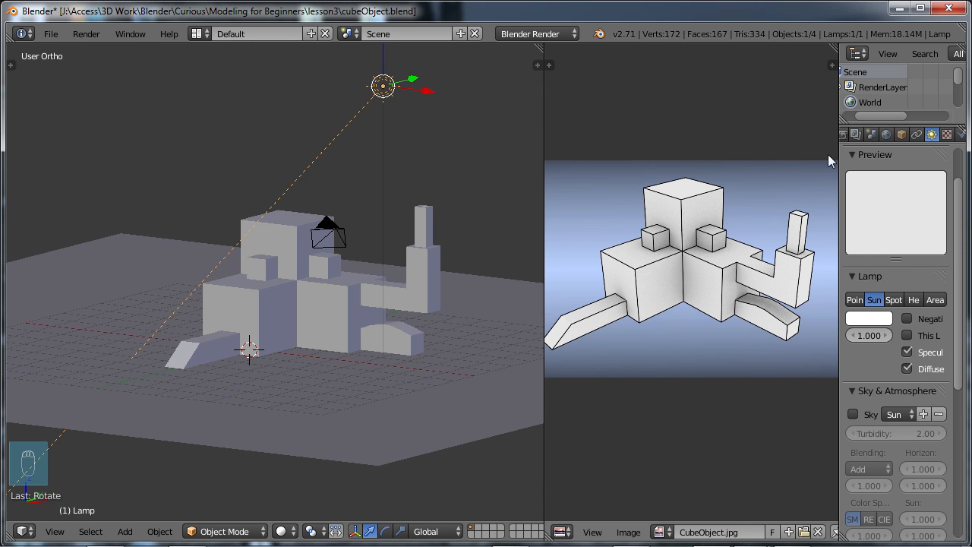
# - Widen the properties area and set the world's horizon colour to a light sky blue
pyautogui.click(886, 134)
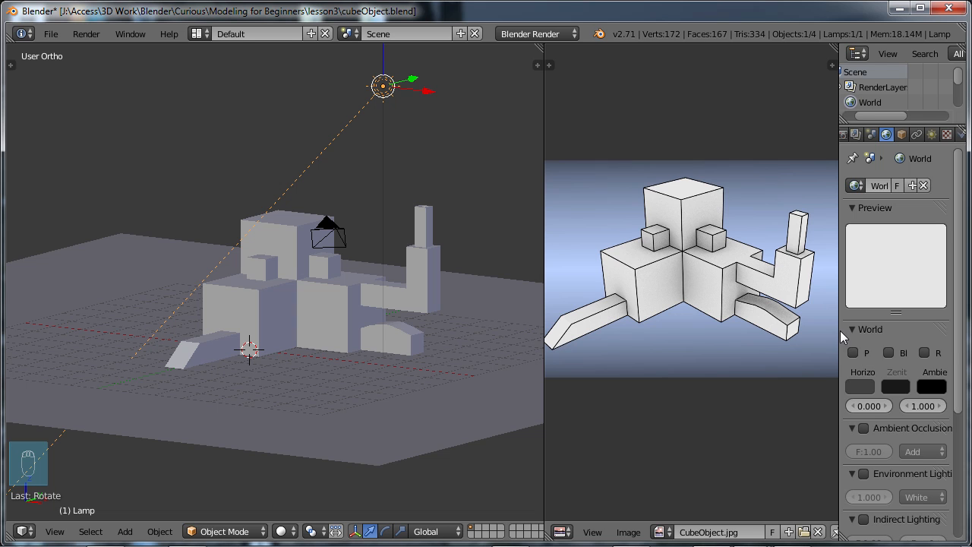
pyautogui.moveTo(840, 330); pyautogui.dragTo(782, 331)
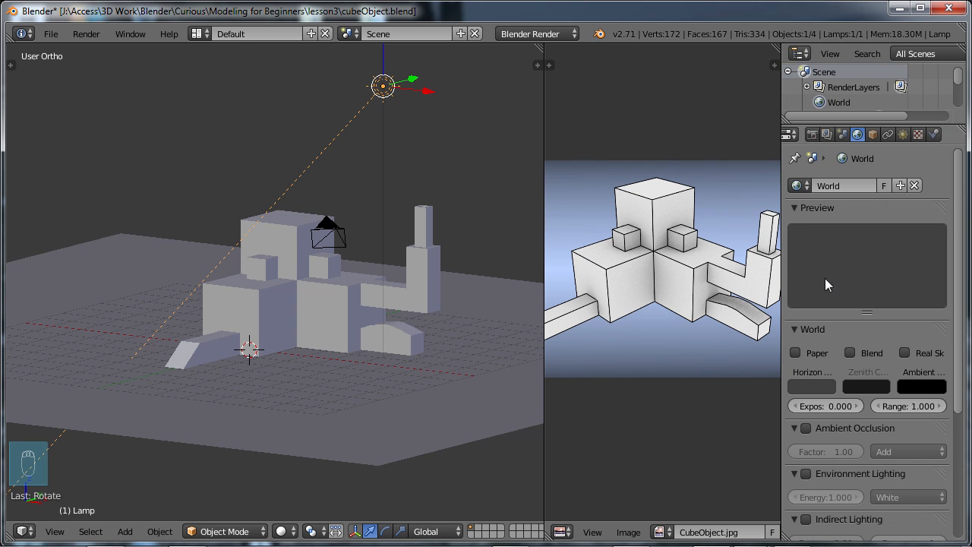
pyautogui.click(815, 388)
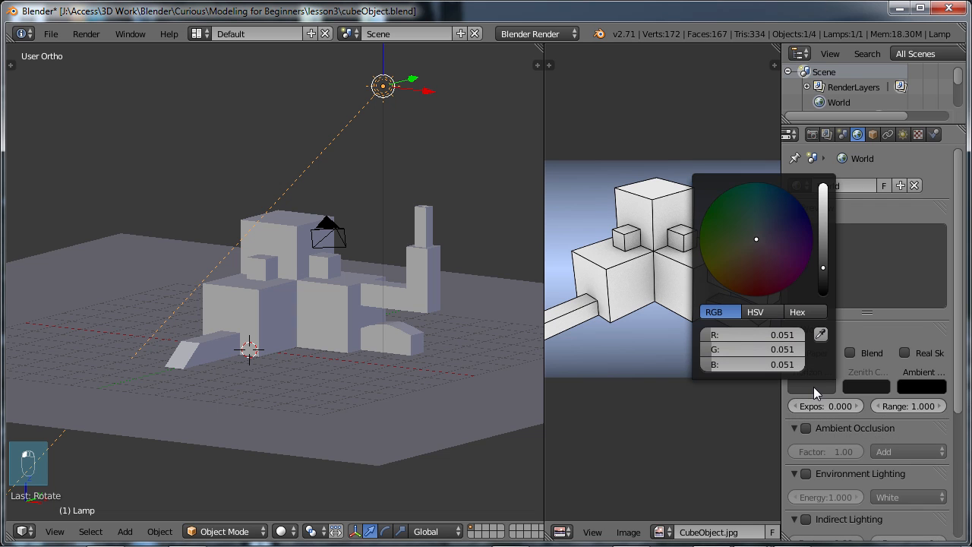
pyautogui.moveTo(823, 268); pyautogui.dragTo(823, 195)
pyautogui.moveTo(762, 241); pyautogui.dragTo(763, 225)
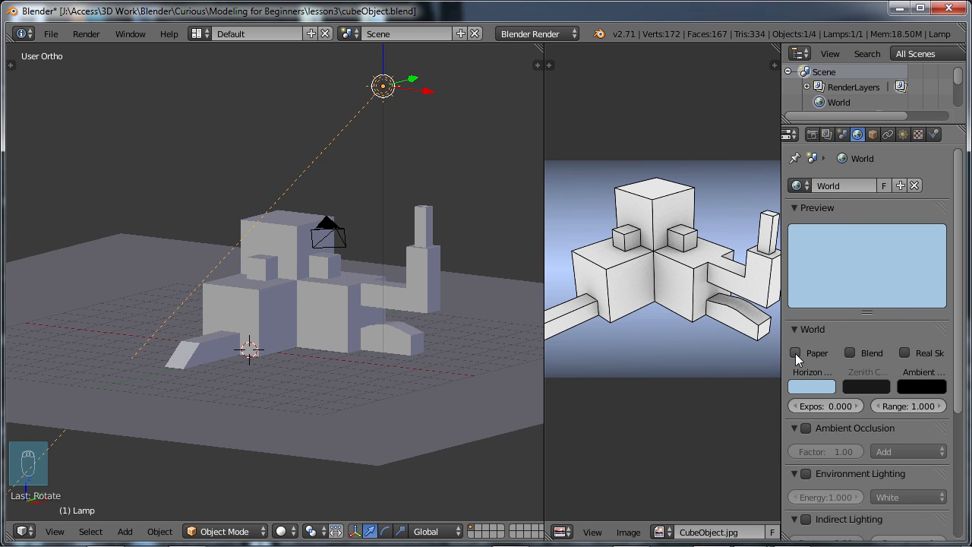
# - Enable Paper Sky for the world, trying Blend Sky and Real Sky before switching both back off
pyautogui.click(795, 353)
pyautogui.click(850, 353)
pyautogui.click(905, 353)
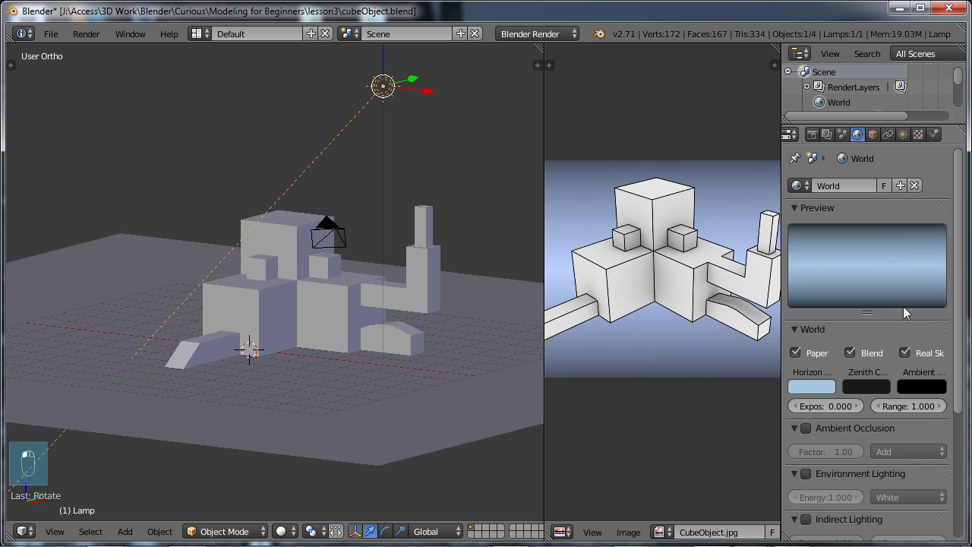
pyautogui.click(905, 353)
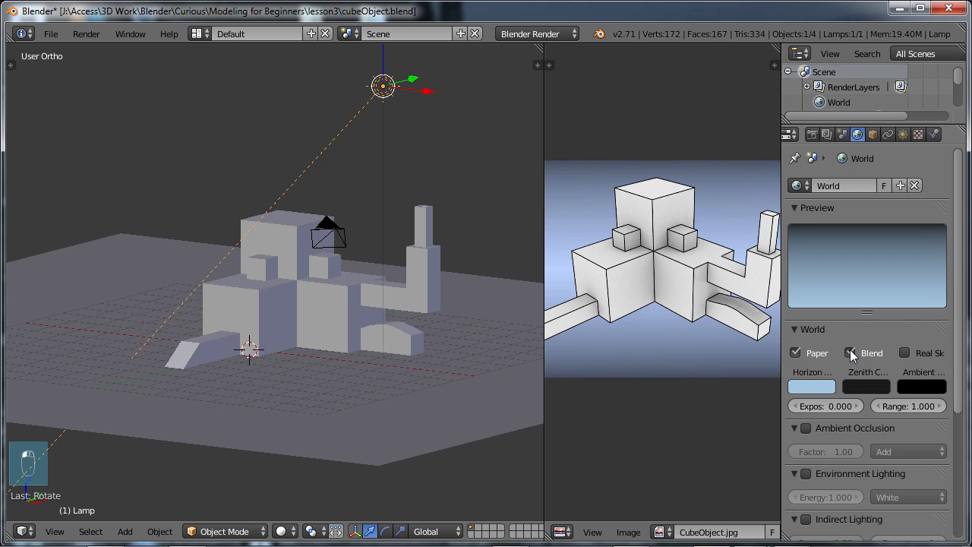
pyautogui.click(850, 353)
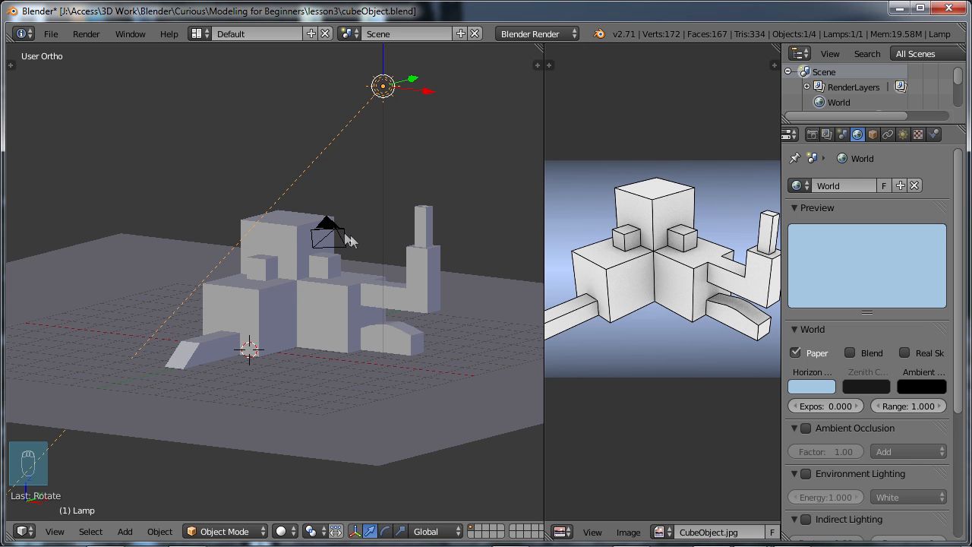
# - Change the CubeObject.jpg image area to a 3D View and look through the selected camera, made the active camera, in it
pyautogui.moveTo(369, 242); pyautogui.dragTo(325, 260, button='middle')
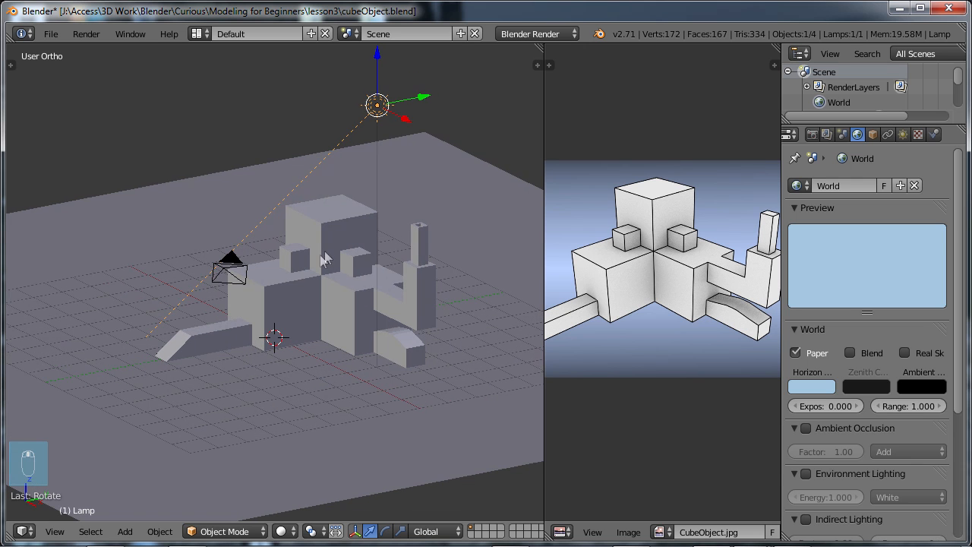
pyautogui.rightClick(236, 275)
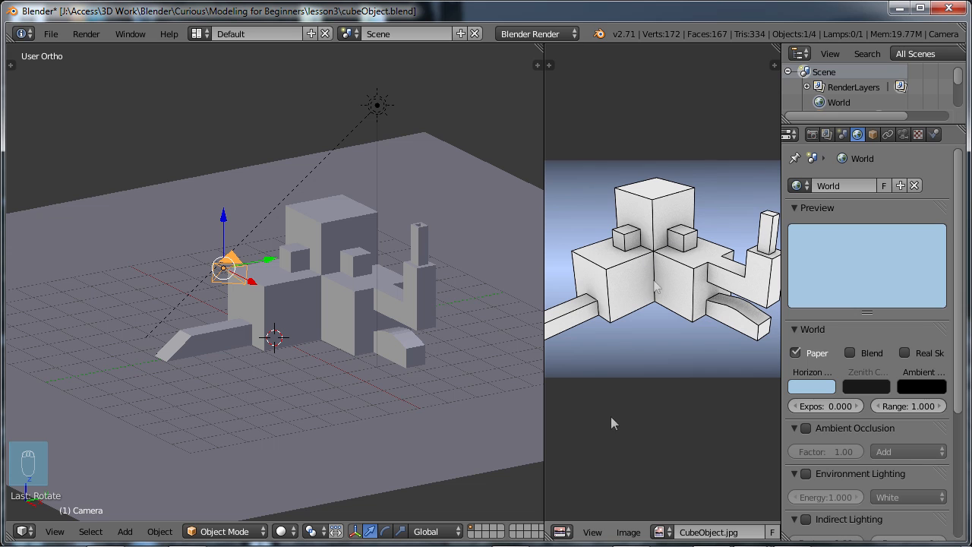
pyautogui.click(563, 532)
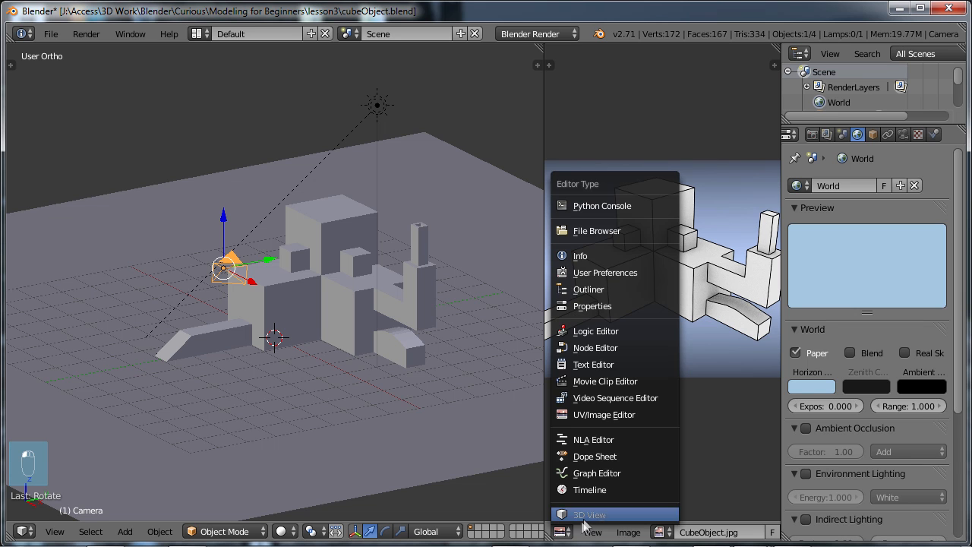
pyautogui.click(590, 516)
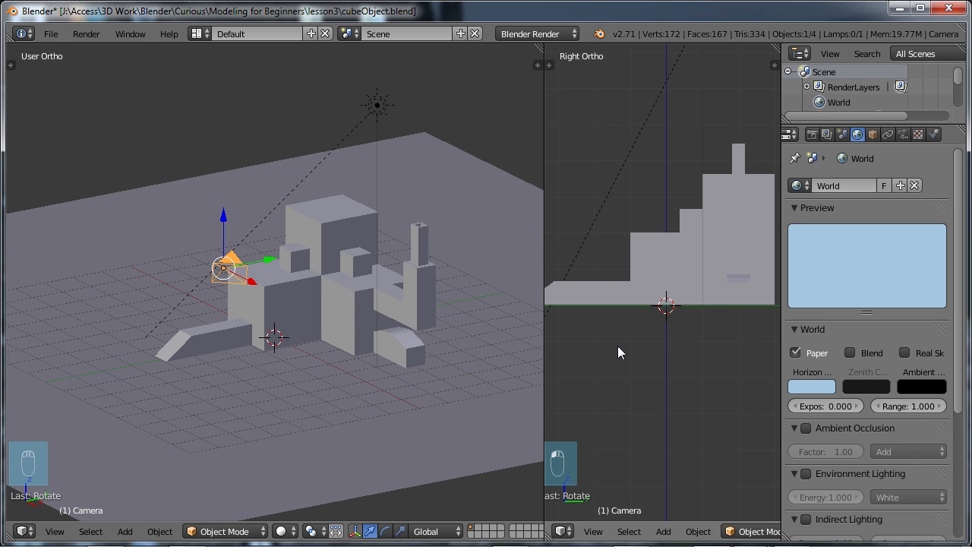
pyautogui.press('ctrl+KP_0')
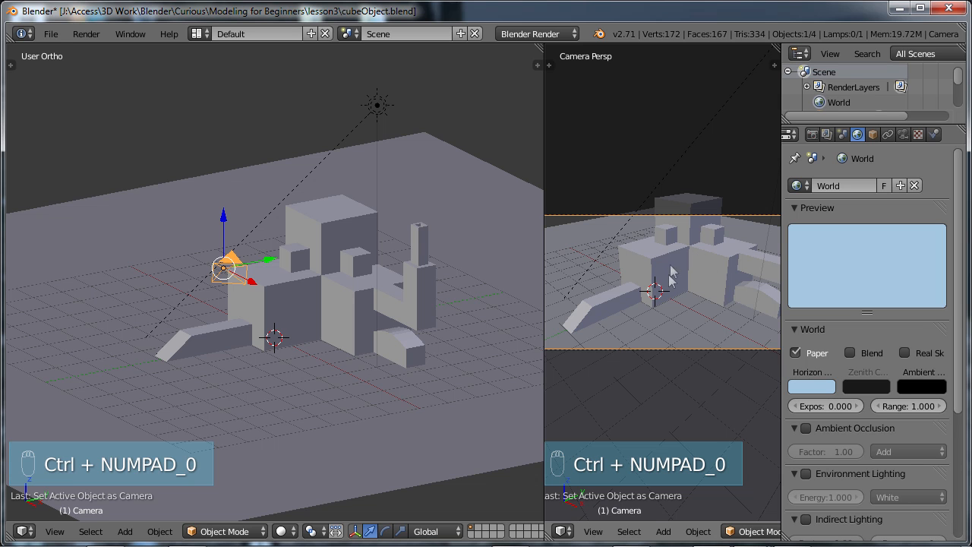
pyautogui.scroll(-1, 692, 273)
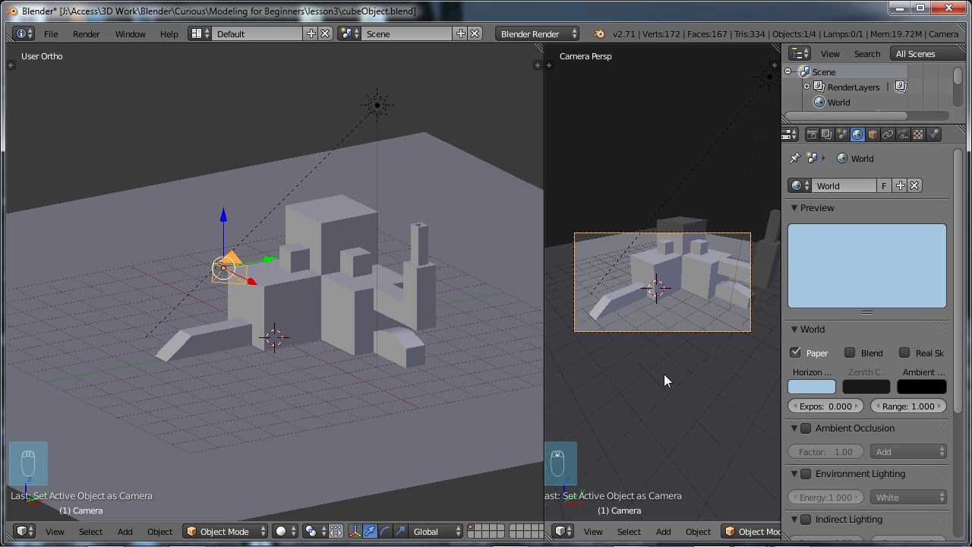
# - Switch the narrow 3D view to the right side view and set the selected camera as the active camera again
pyautogui.press('KP_3')
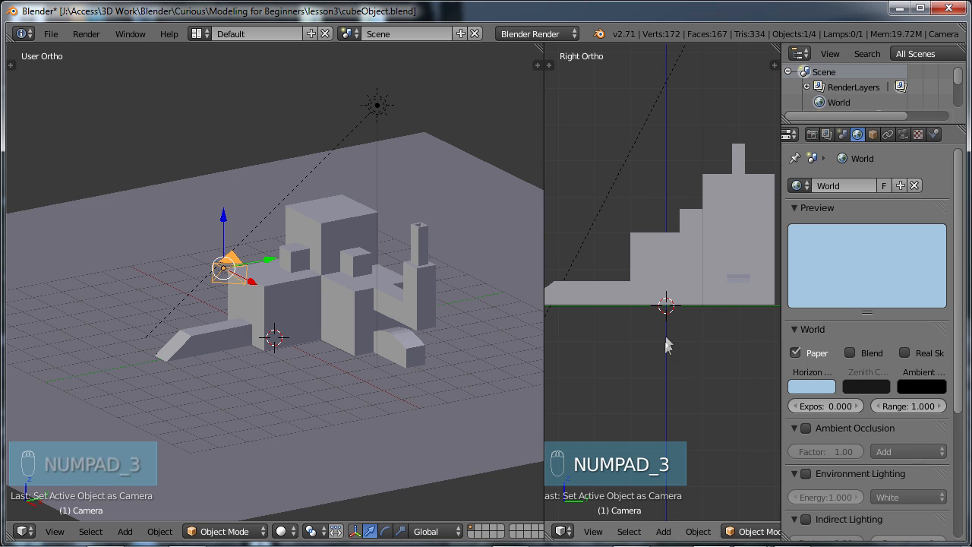
pyautogui.click(593, 531)
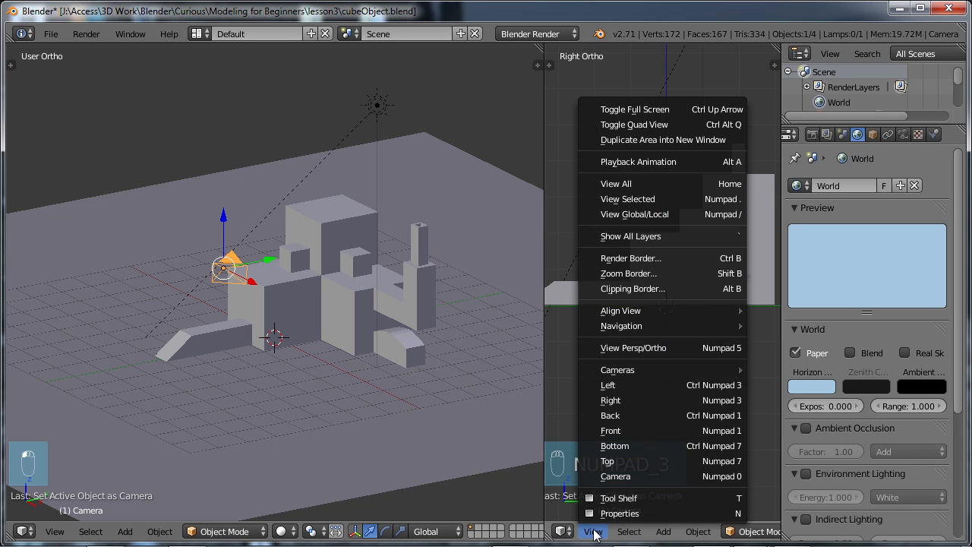
pyautogui.moveTo(636, 371)
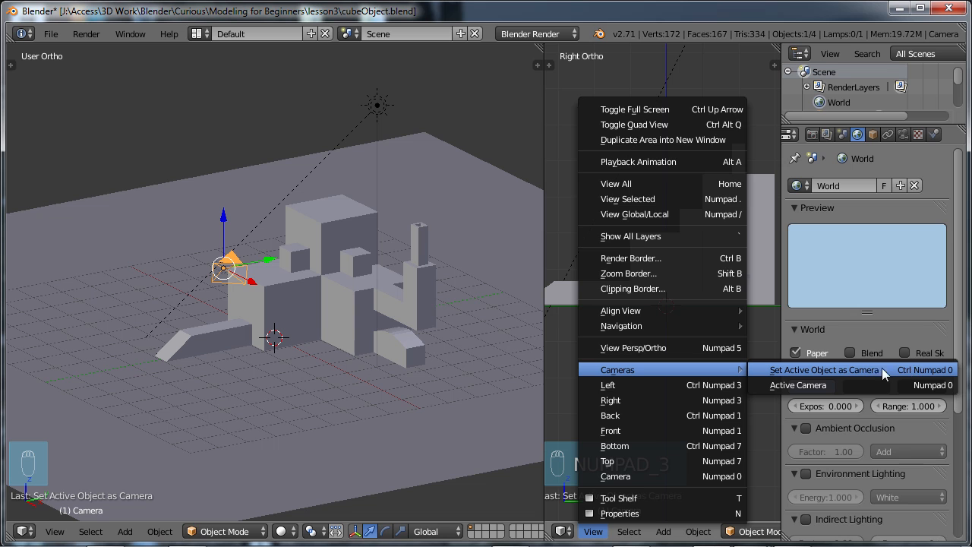
pyautogui.click(844, 370)
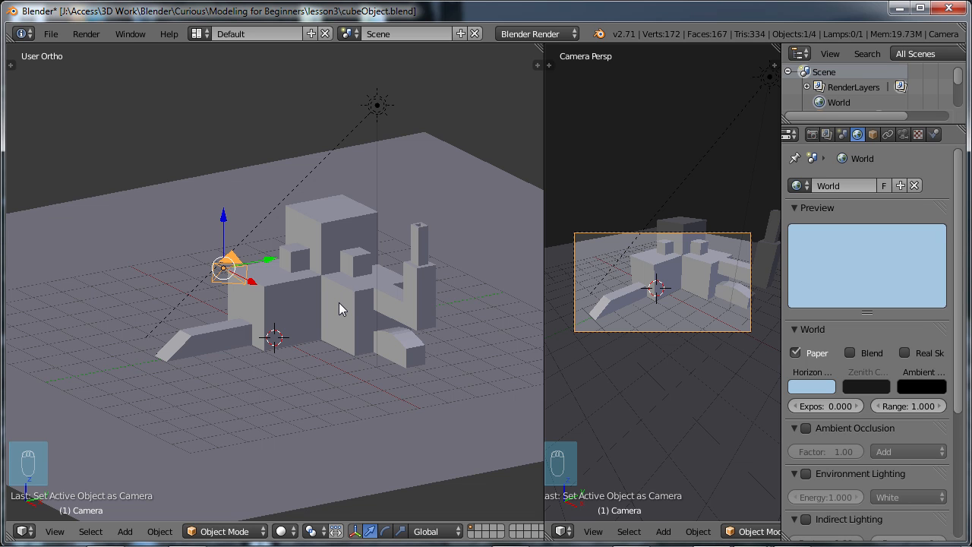
# - Move the camera farther from the figure in the top view and reposition it in the camera view to frame the figure
pyautogui.press('KP_7')
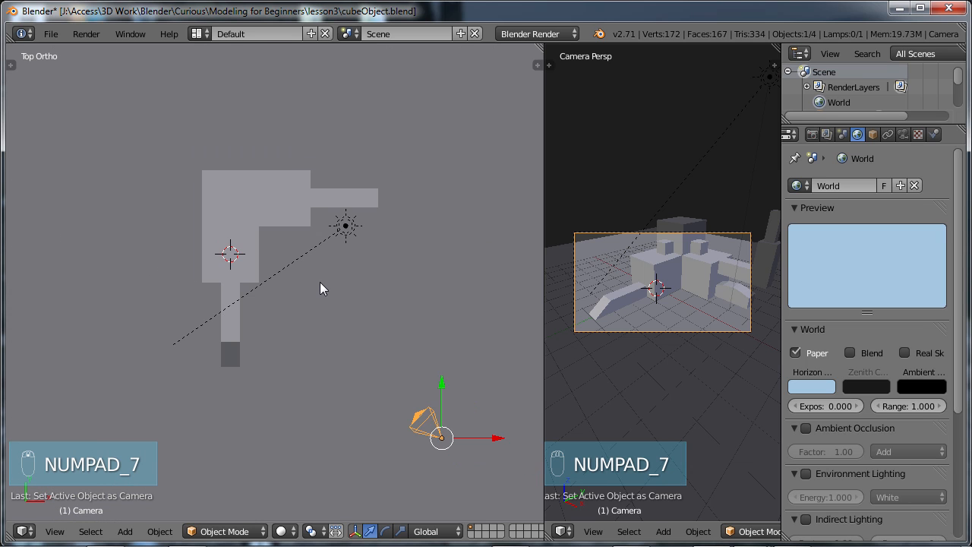
pyautogui.scroll(-2, 319, 281)
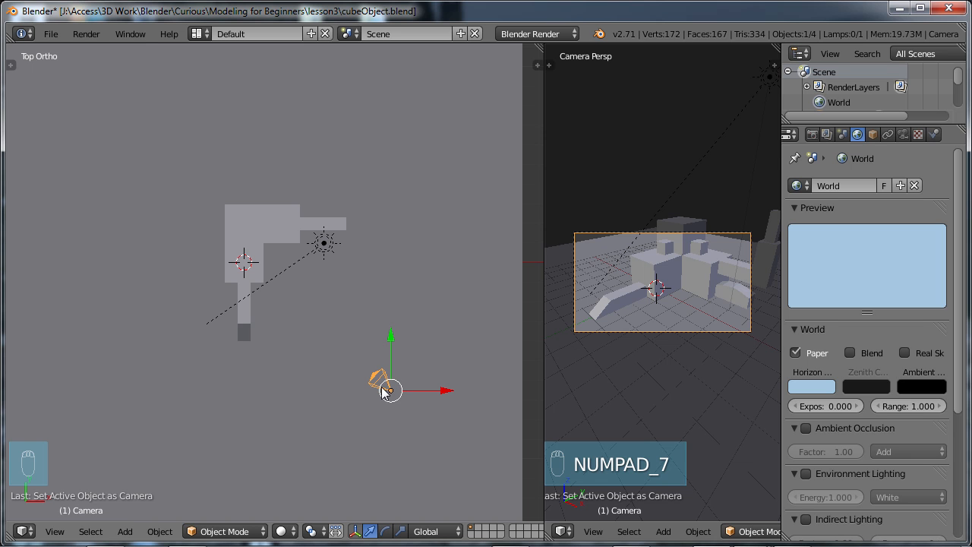
pyautogui.press('g')
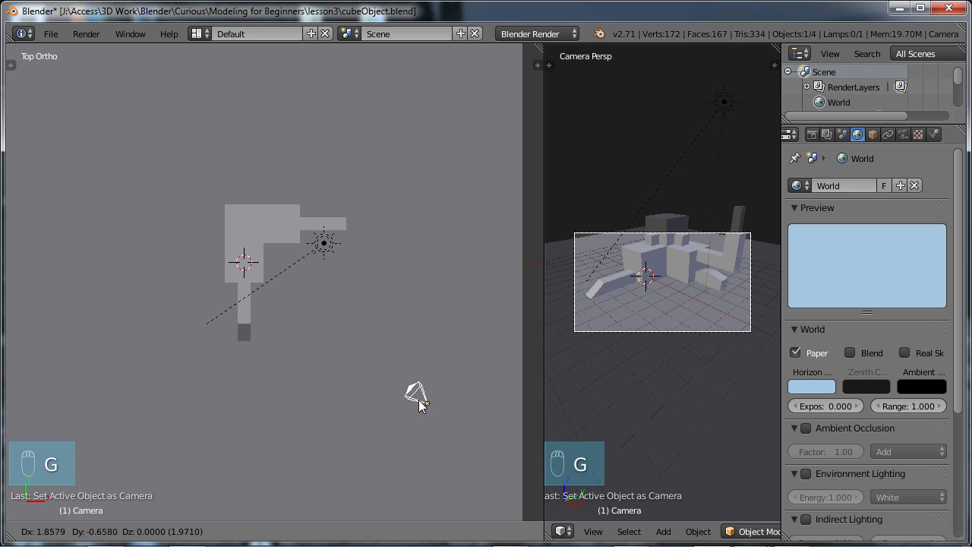
pyautogui.click(418, 401)
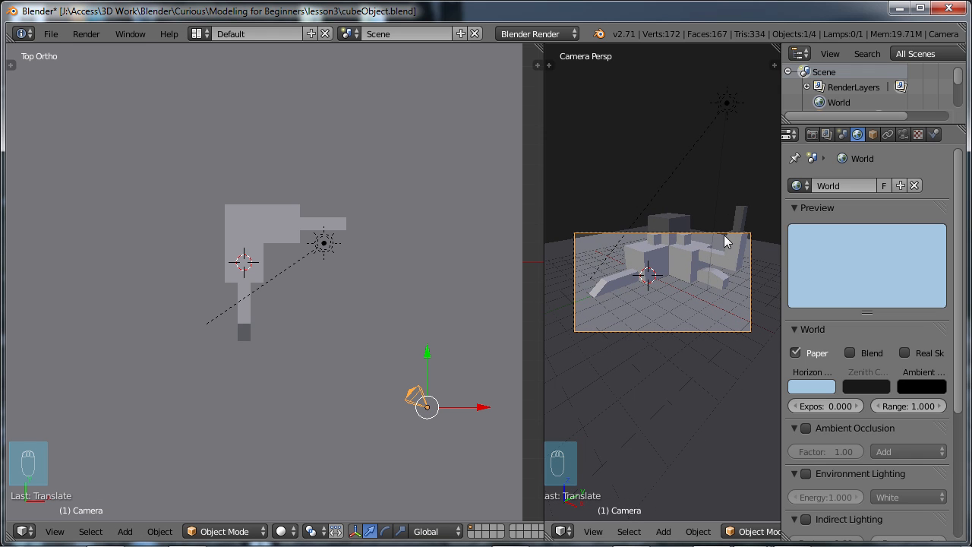
pyautogui.press('g')
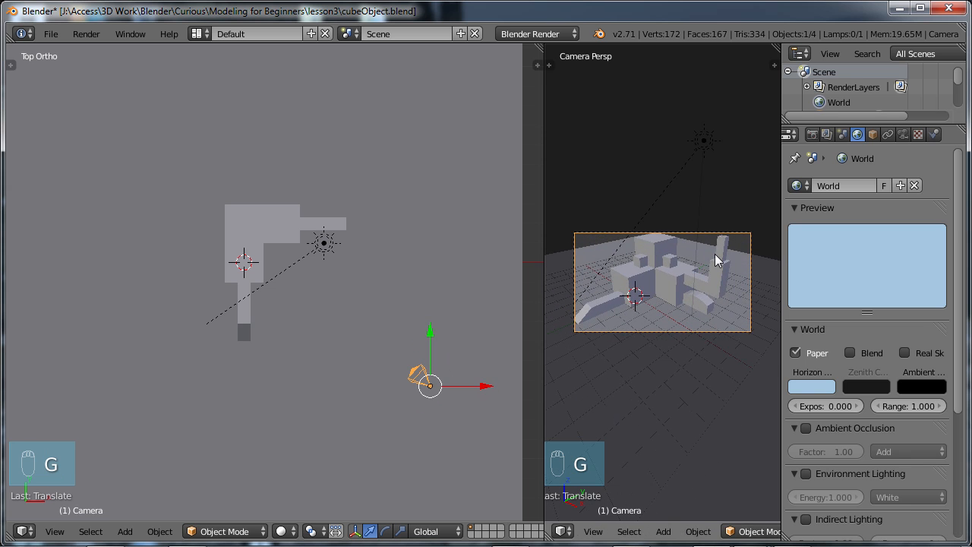
# - Try rotating the camera, then pull it back about 3 units along its local Z axis so the figure fits the frame
pyautogui.press('r')
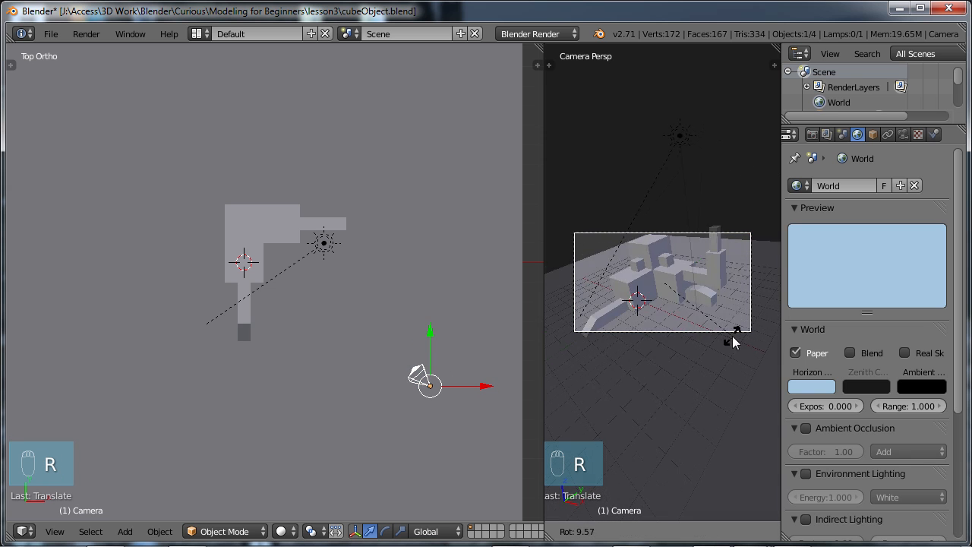
pyautogui.click(742, 319)
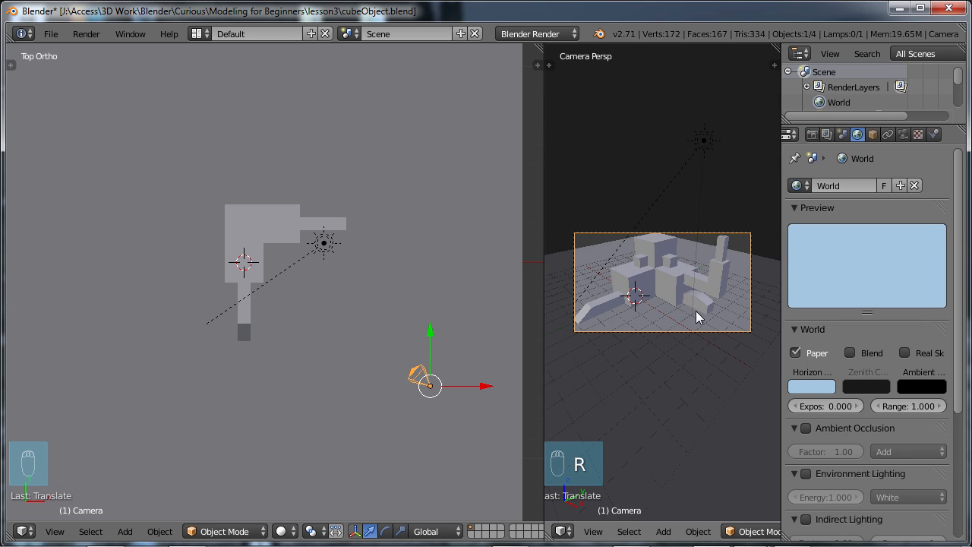
pyautogui.press('g')
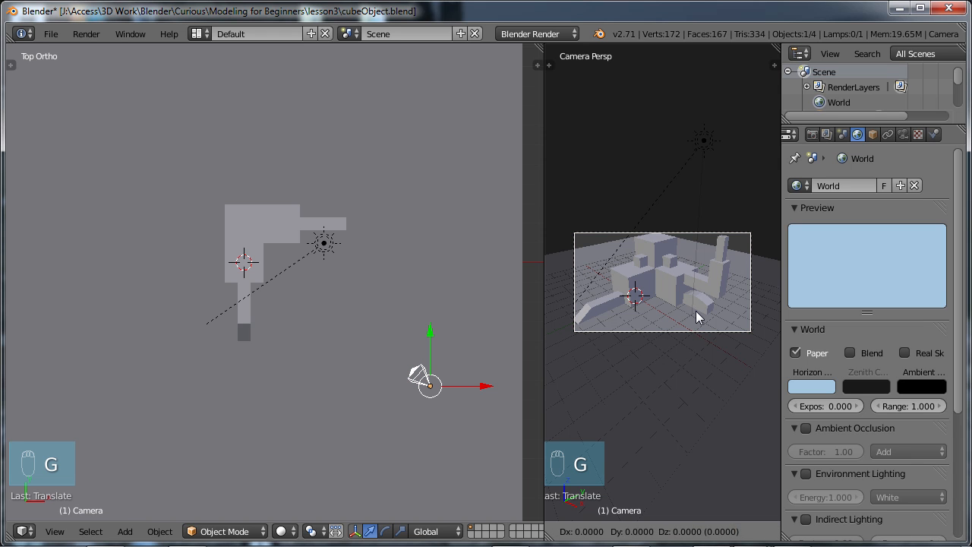
pyautogui.press('z')
pyautogui.press('z')
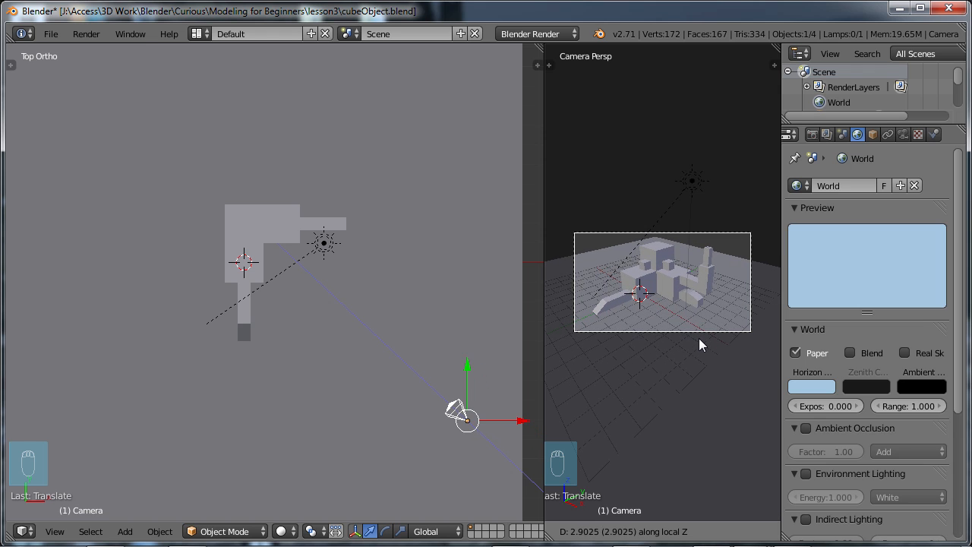
pyautogui.click(699, 340)
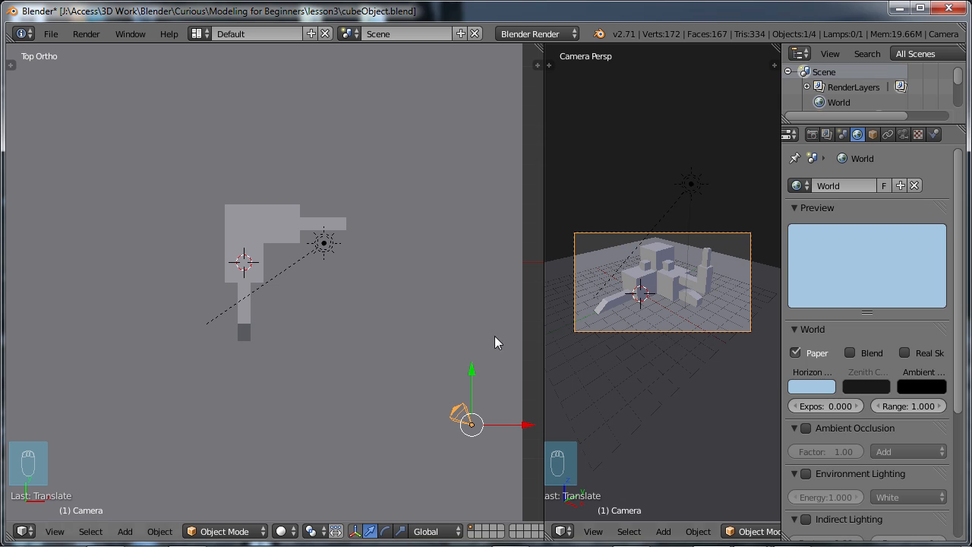
pyautogui.hotkey('ctrl', 's')
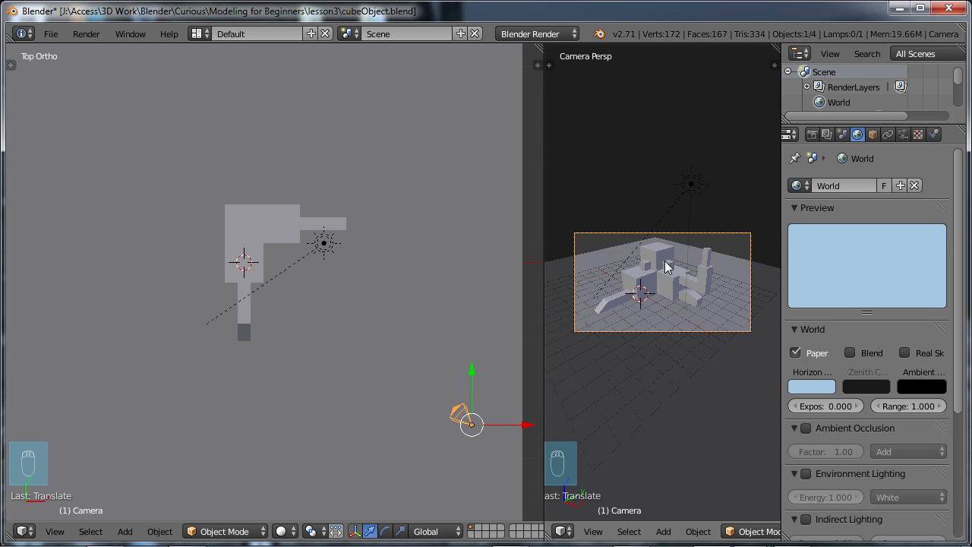
# - Open the render settings and look through the available render engines, keeping Blender Render
pyautogui.click(812, 135)
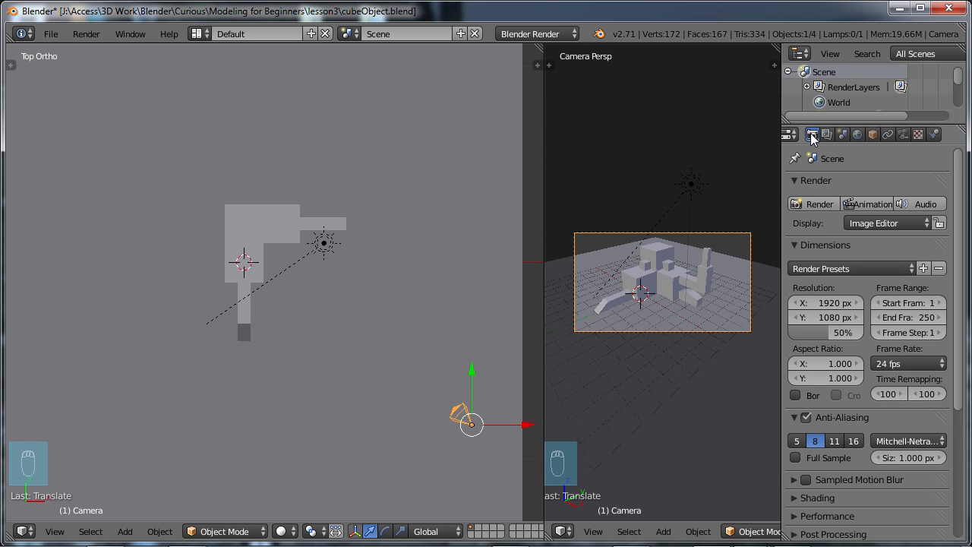
pyautogui.click(525, 34)
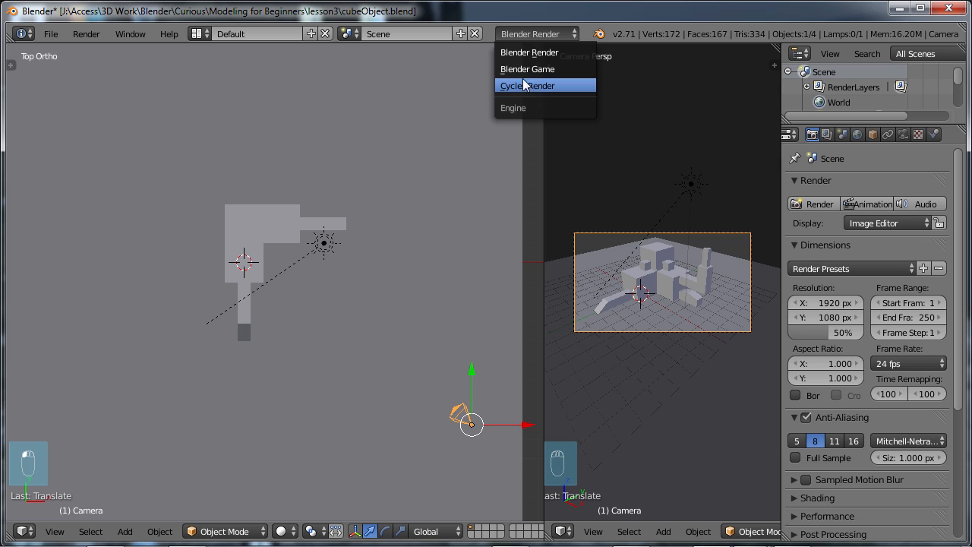
pyautogui.click(540, 32)
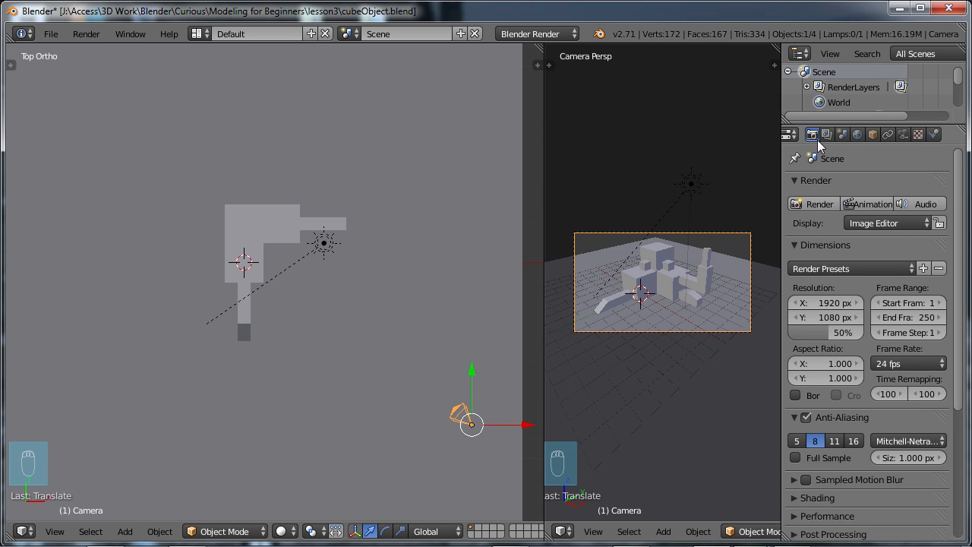
# - Set the render resolution to 1280 by 720 px at 100% scale
pyautogui.click(826, 304)
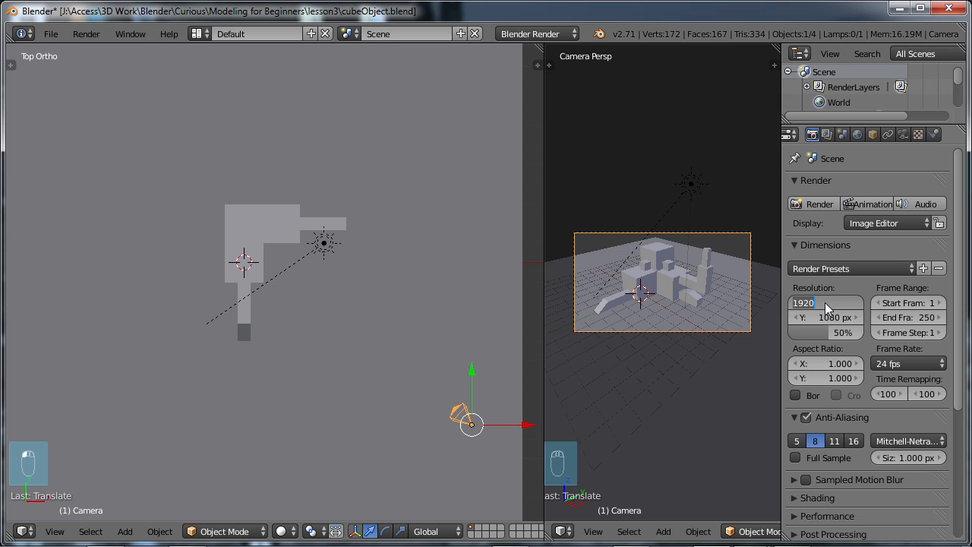
pyautogui.write('1280')
pyautogui.press('Tab')
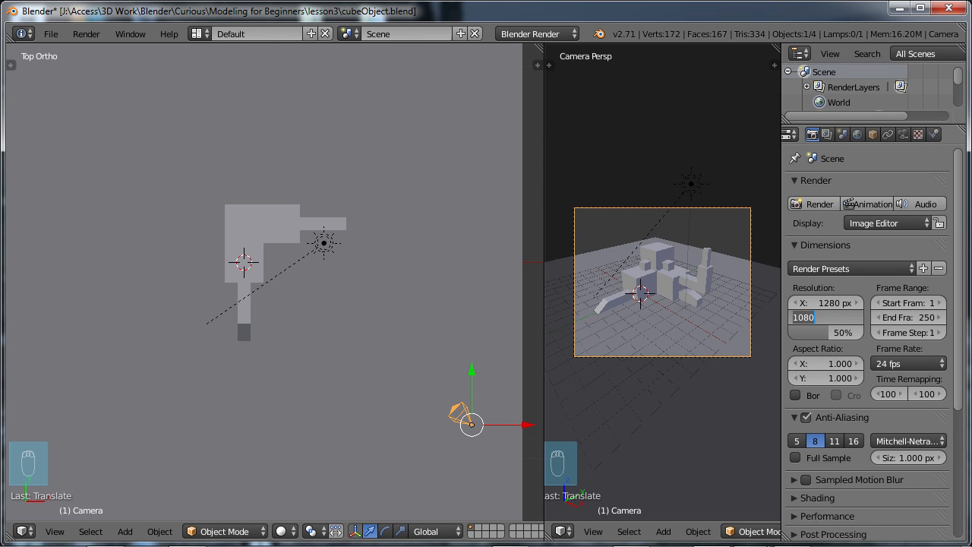
pyautogui.write('720')
pyautogui.press('Tab')
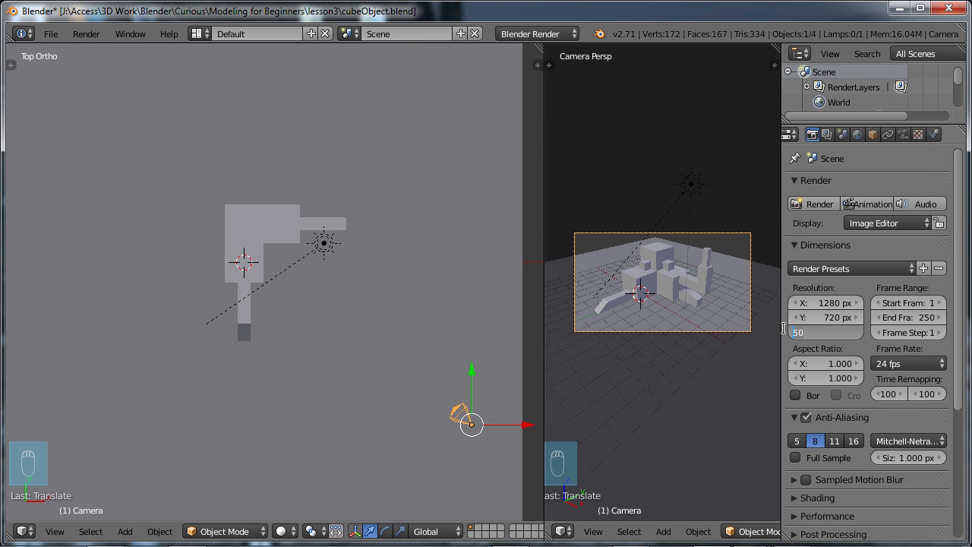
pyautogui.write('100')
pyautogui.press('Return')
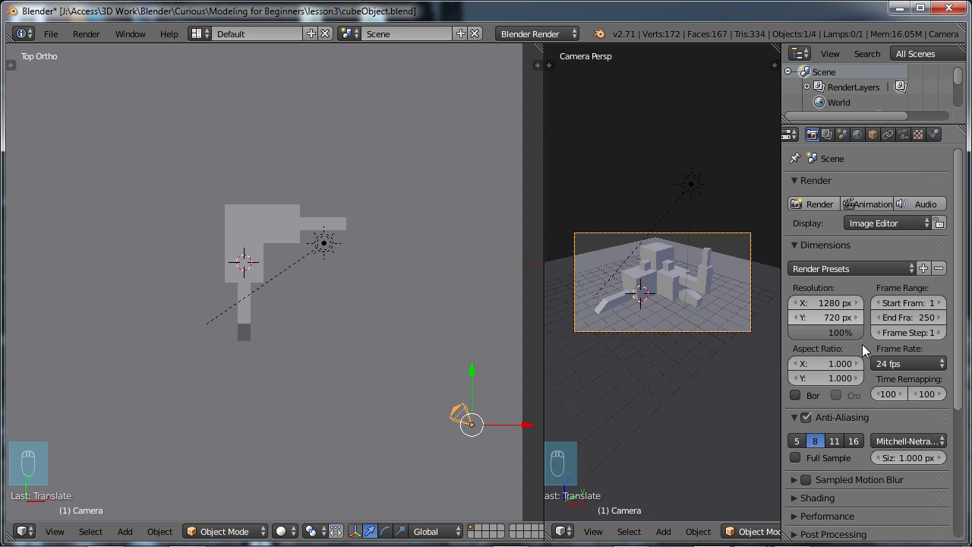
pyautogui.moveTo(852, 331)
pyautogui.mouseDown()
pyautogui.moveTo(801, 335)
pyautogui.moveTo(812, 328)
pyautogui.moveTo(835, 337)
pyautogui.mouseUp()
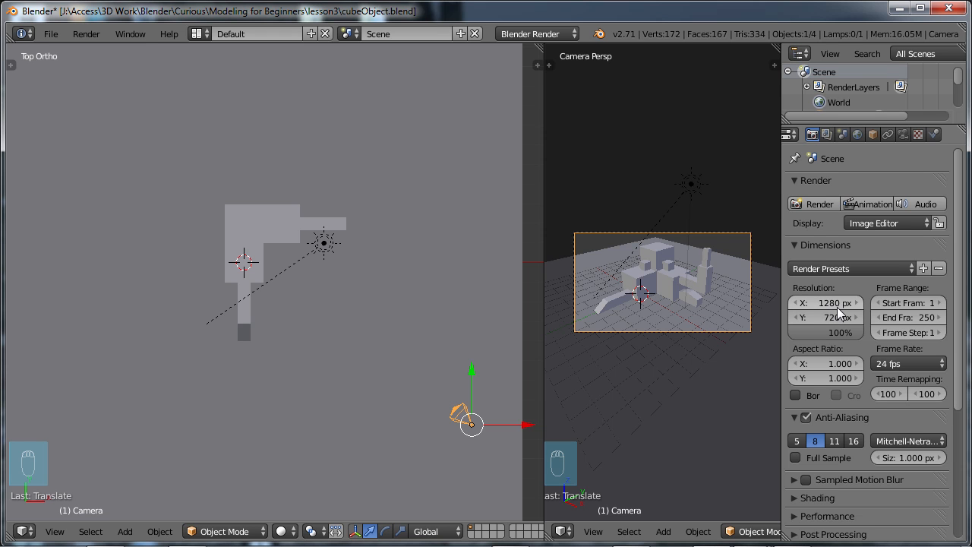
# - Change the render output file format to JPEG
pyautogui.scroll(-6, 843, 310)
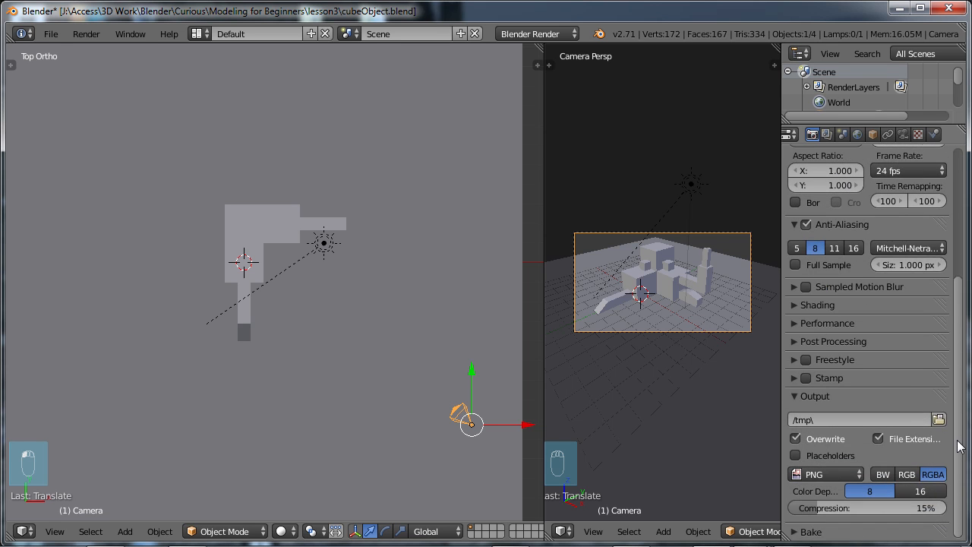
pyautogui.moveTo(958, 440)
pyautogui.mouseDown()
pyautogui.moveTo(960, 410)
pyautogui.moveTo(964, 437)
pyautogui.mouseUp()
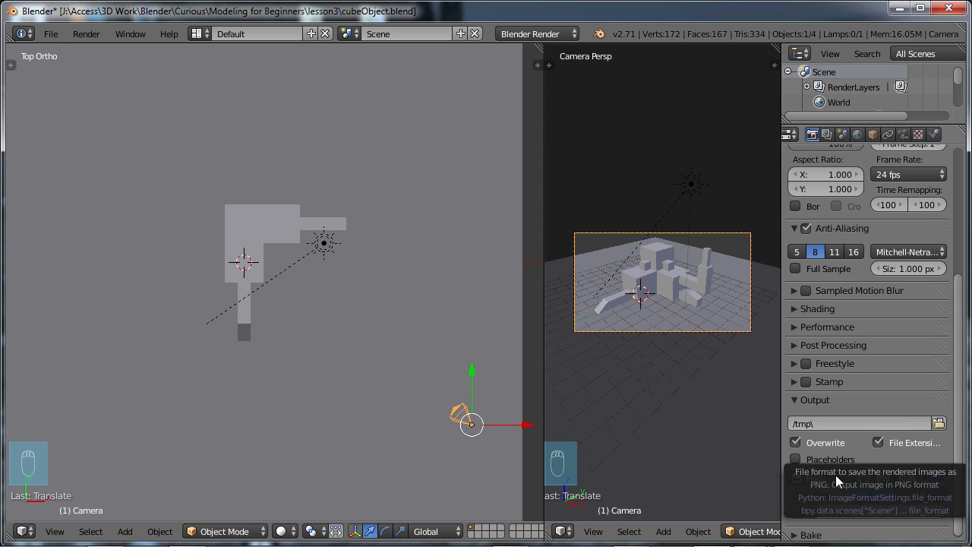
pyautogui.click(844, 476)
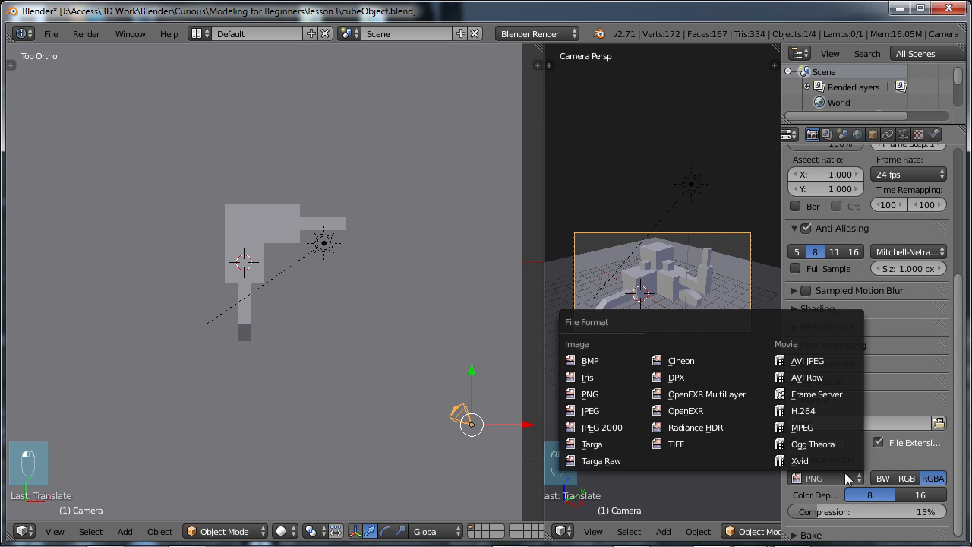
pyautogui.click(612, 409)
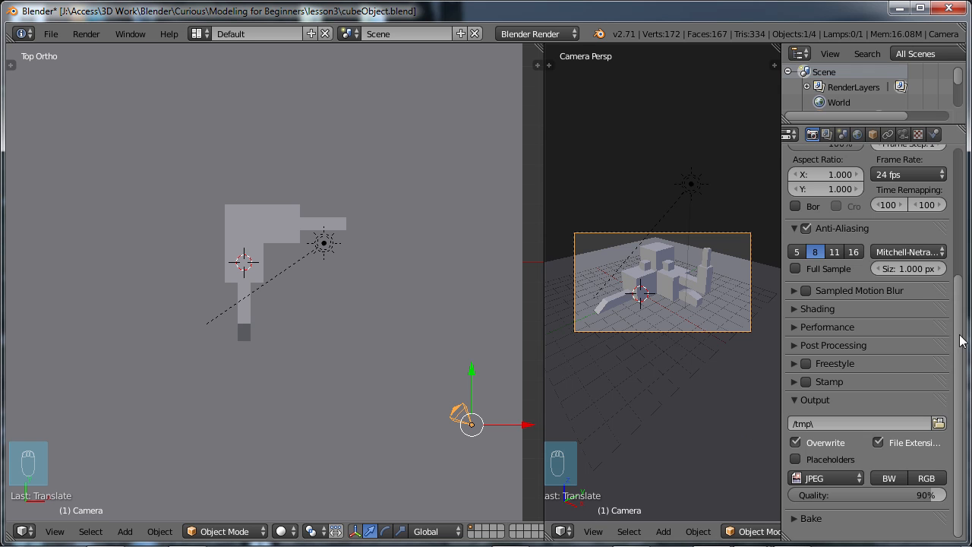
pyautogui.scroll(6, 835, 334)
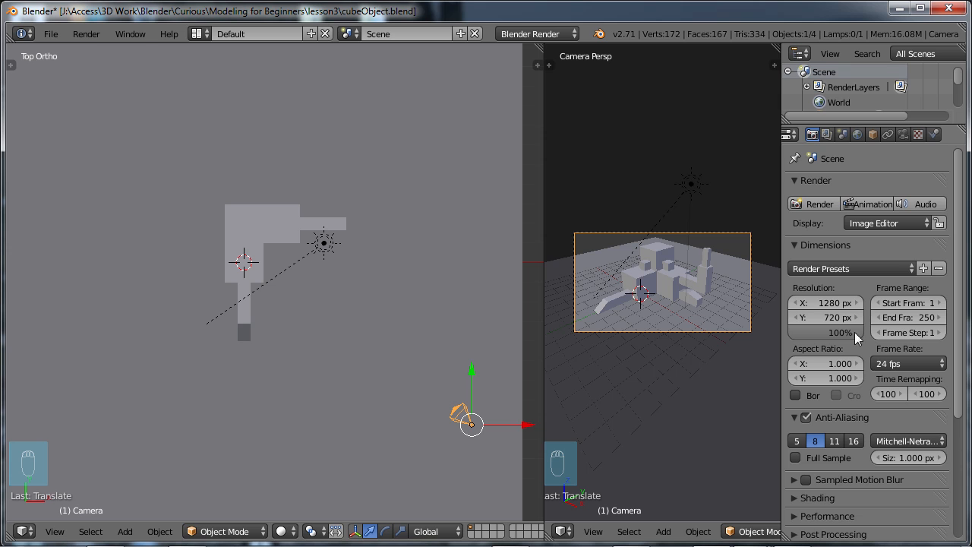
# - Save the current scene and its settings as the startup file
pyautogui.click(51, 34)
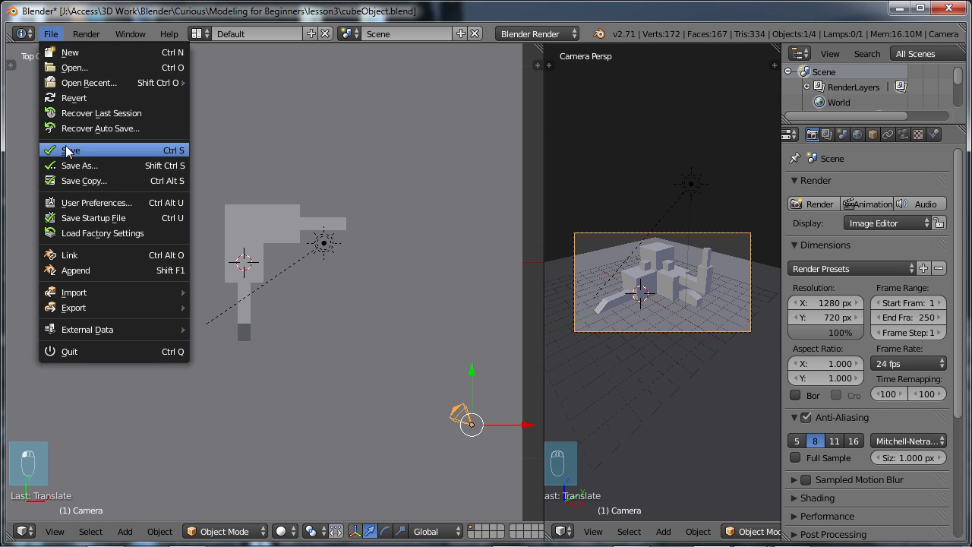
pyautogui.click(72, 218)
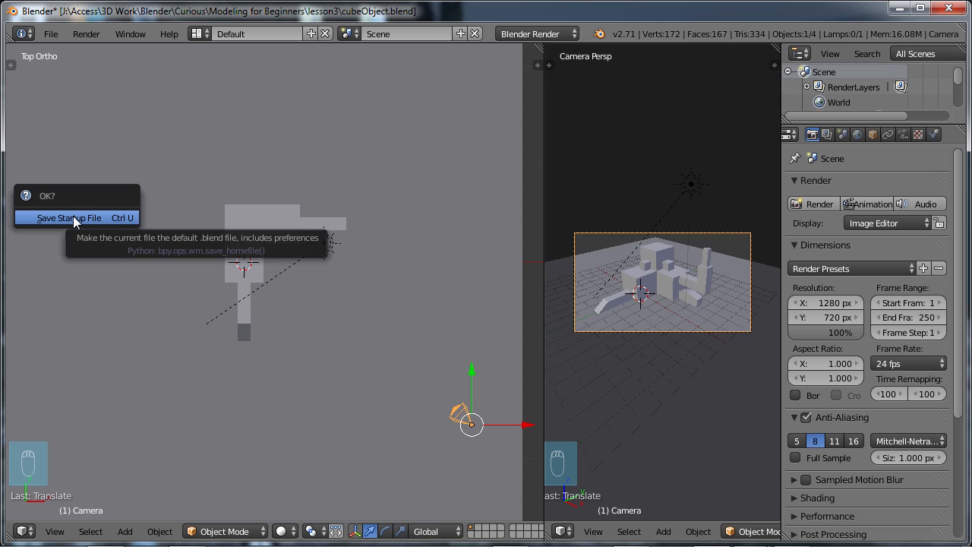
pyautogui.click(53, 217)
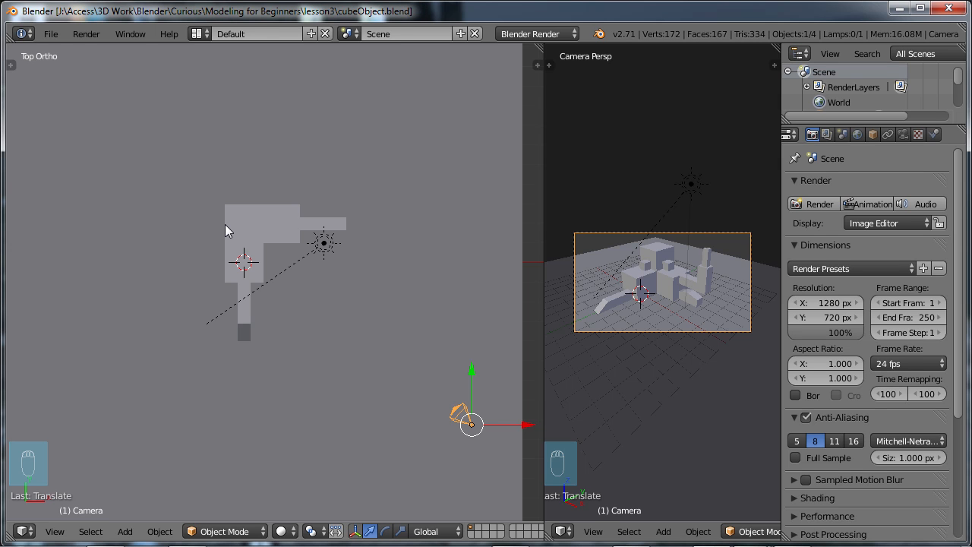
# - Save over cubeObject.blend and render the scene as an image through the active camera
pyautogui.hotkey('ctrl', 's')
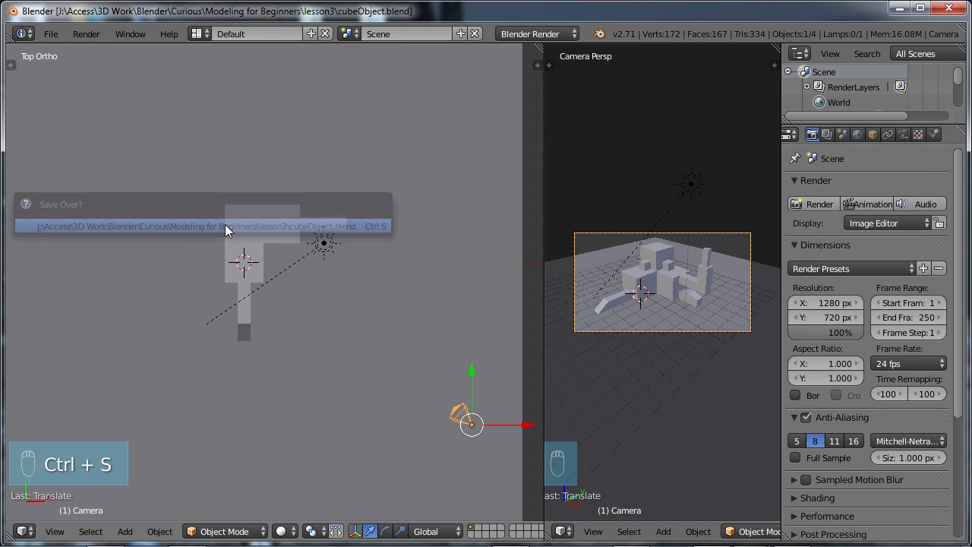
pyautogui.click(225, 226)
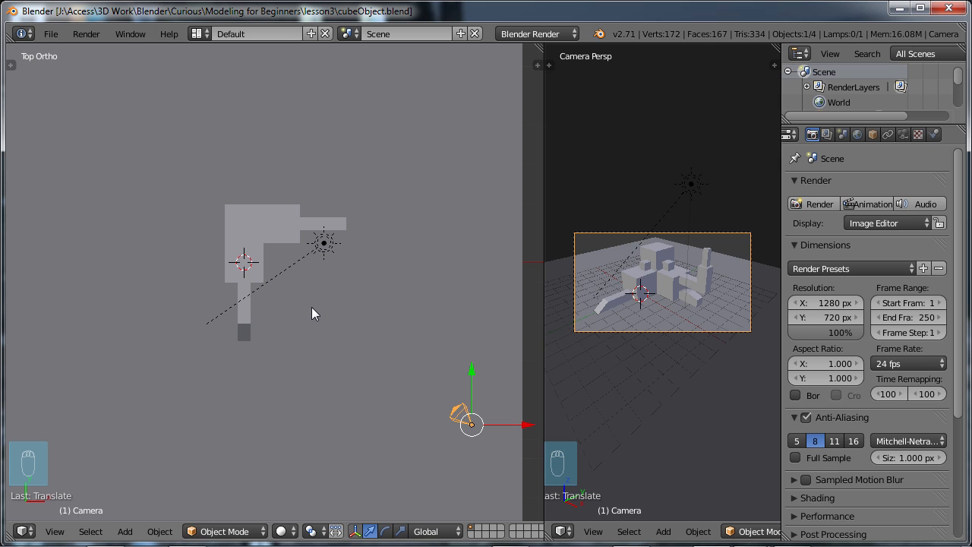
pyautogui.click(88, 34)
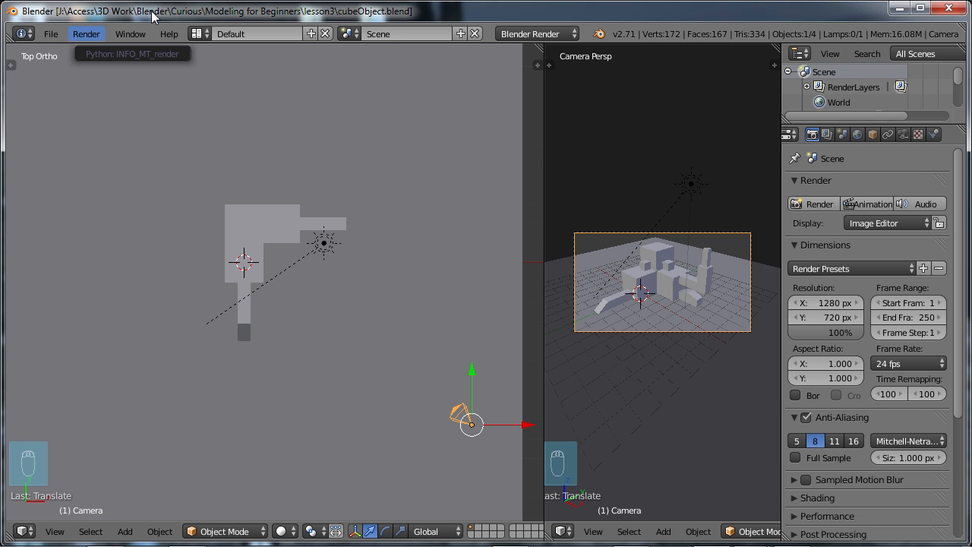
pyautogui.press('F12')
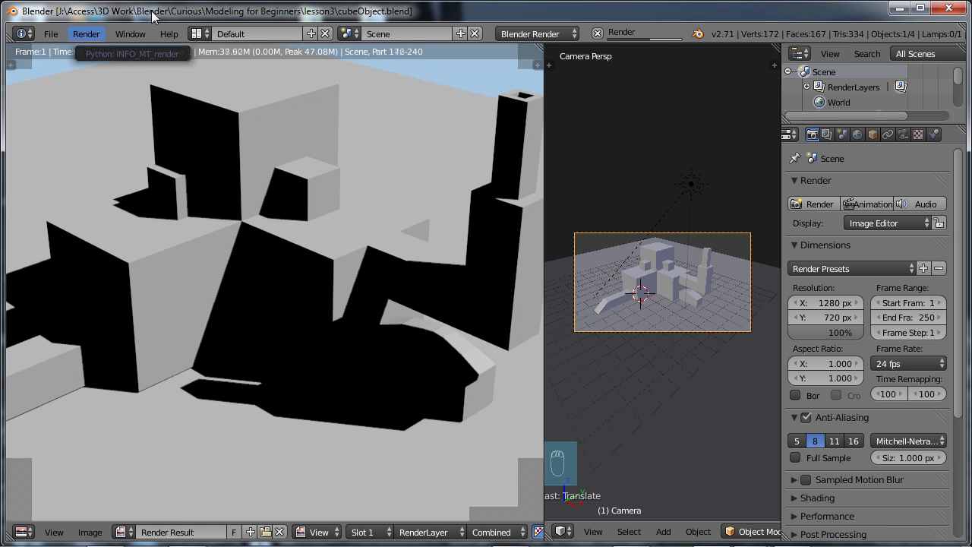
# - Return from the finished render to the 3D scene and rotate the camera slightly in the right side view
pyautogui.scroll(-1, 209, 28)
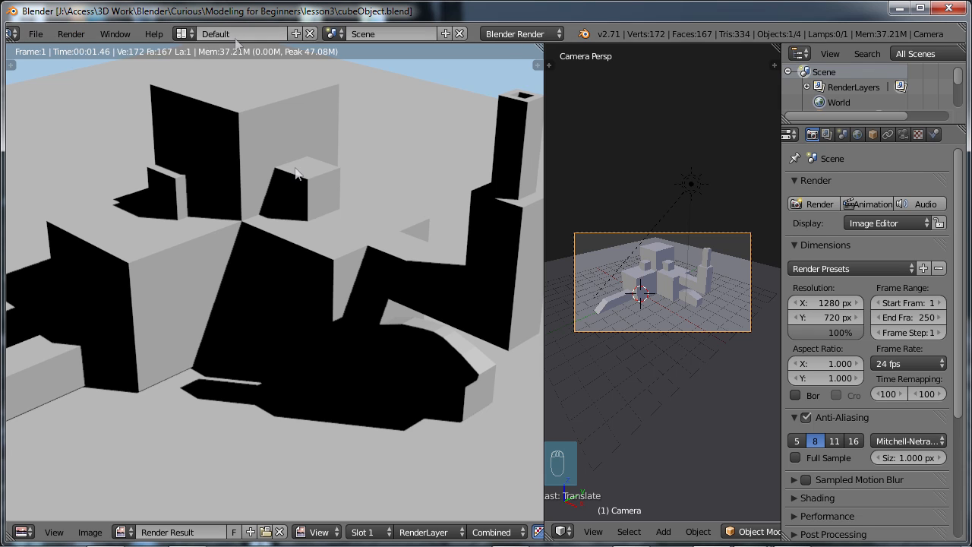
pyautogui.scroll(-4, 298, 202)
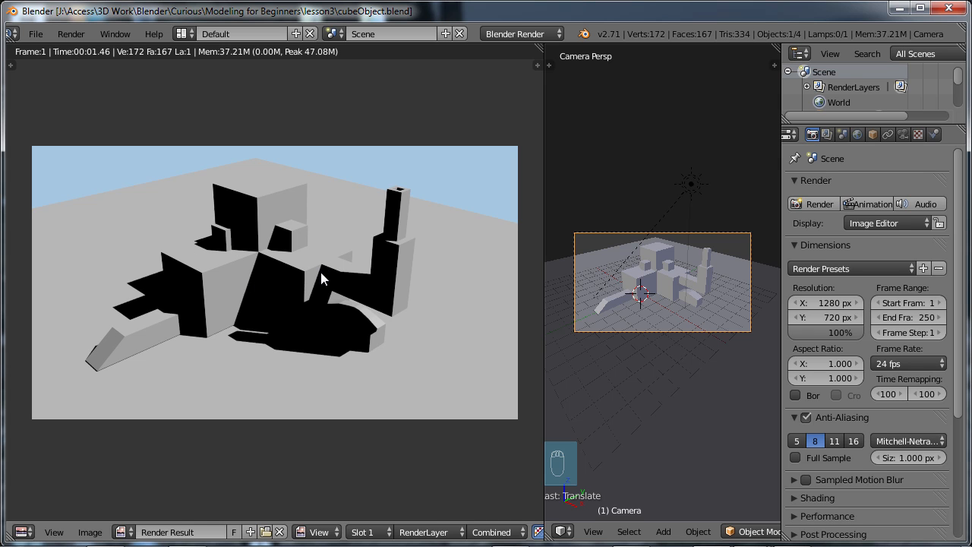
pyautogui.press('Escape')
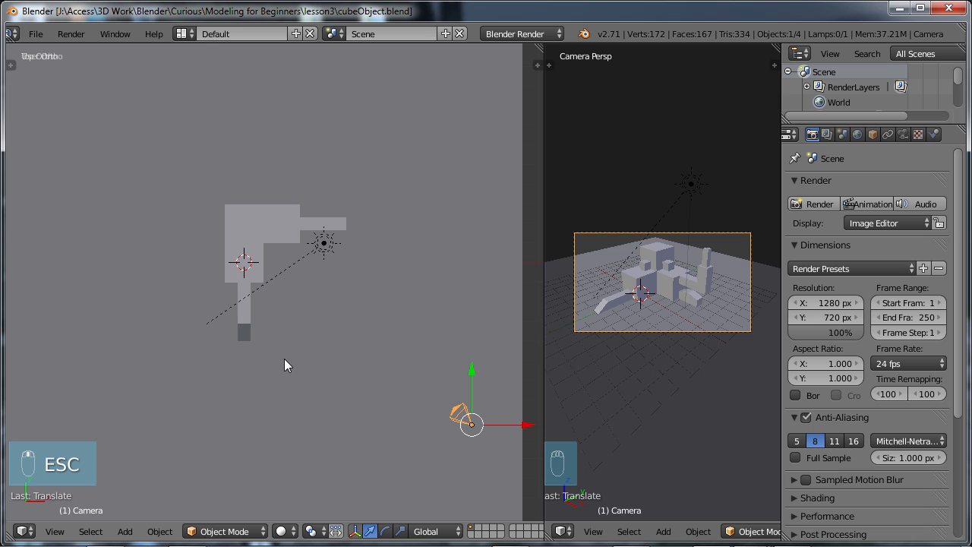
pyautogui.moveTo(284, 358); pyautogui.dragTo(297, 271, button='middle')
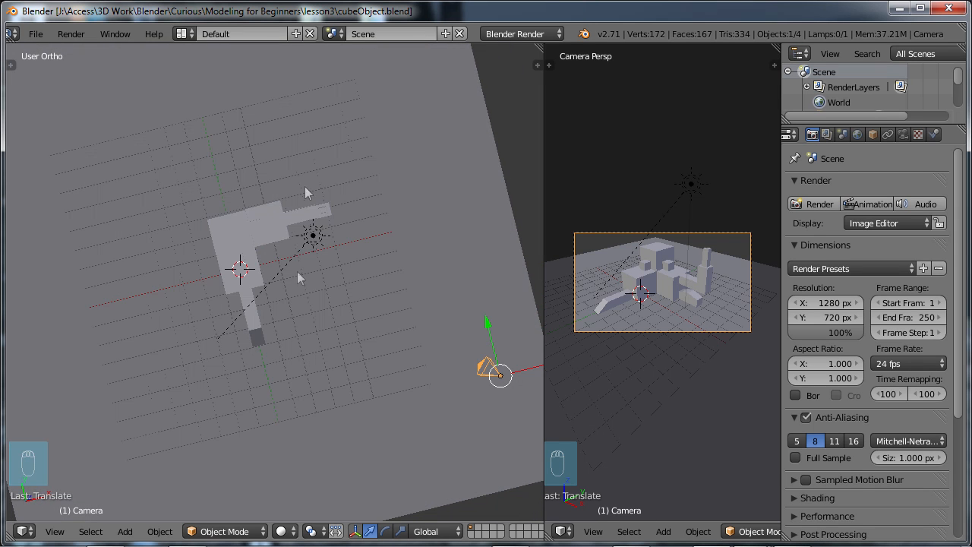
pyautogui.moveTo(239, 382); pyautogui.dragTo(226, 333, button='middle')
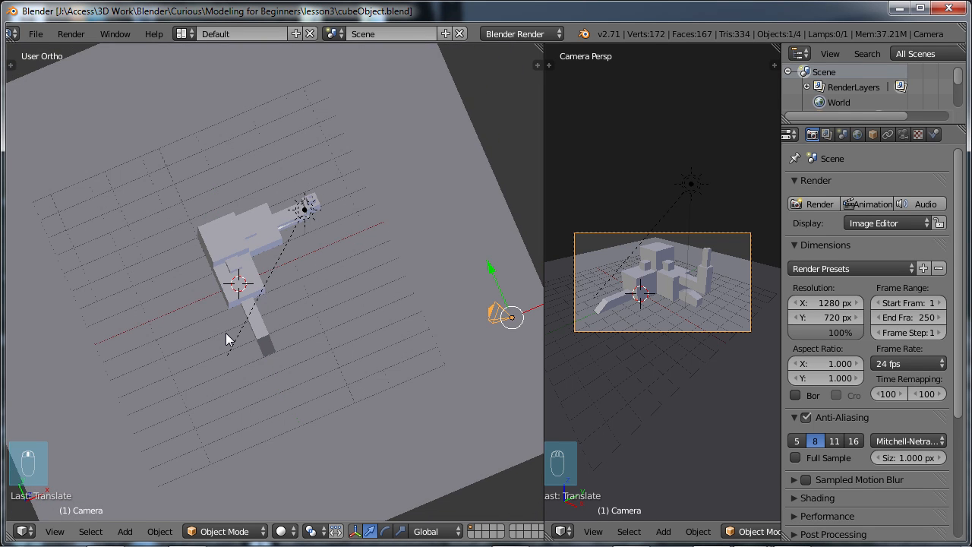
pyautogui.press('KP_1')
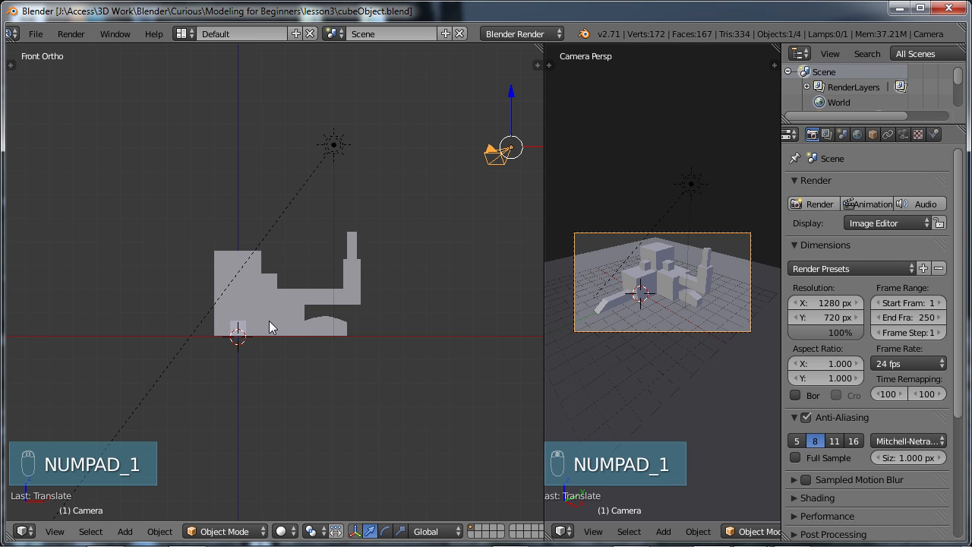
pyautogui.press('KP_3')
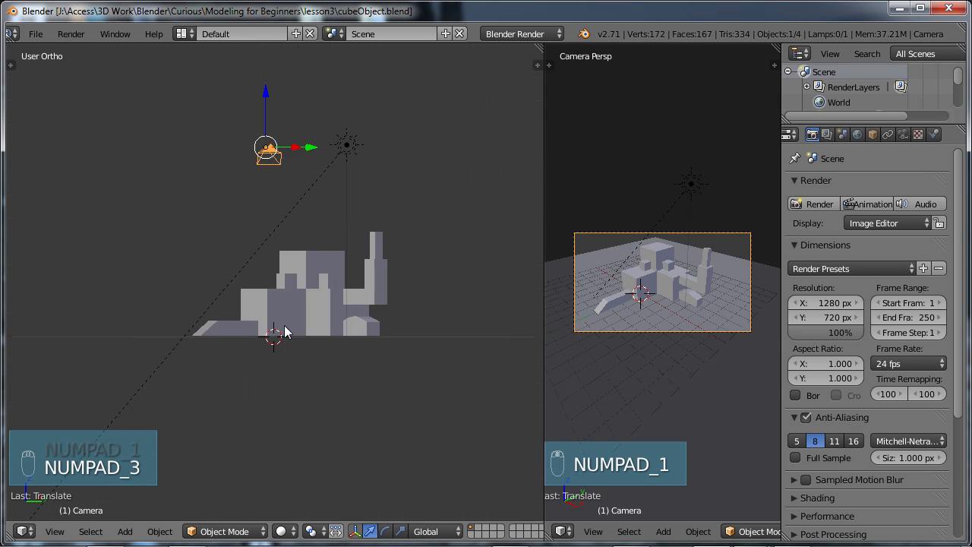
pyautogui.press('r')
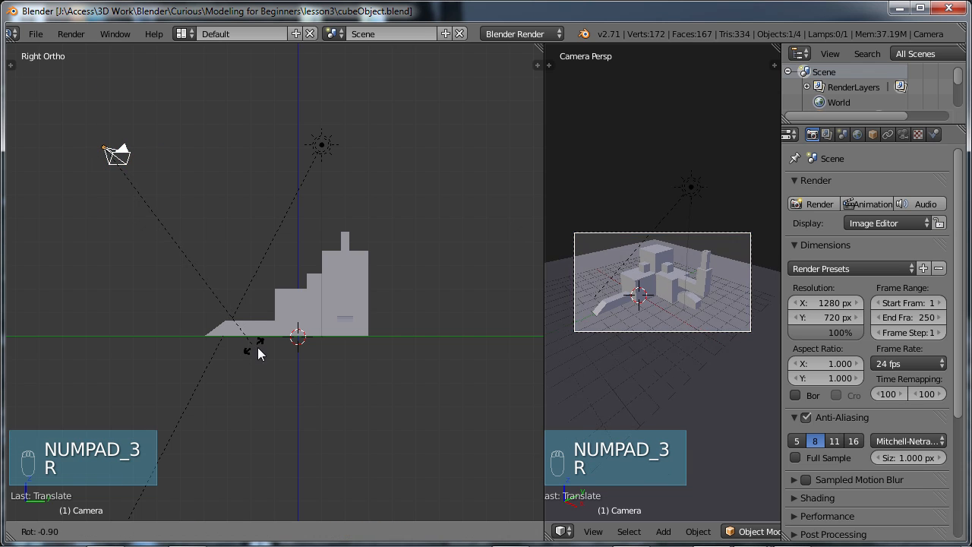
pyautogui.click(249, 347)
# - Rotate the lamp in the right side view to swing its light direction toward the back of the ground plane
pyautogui.rightClick(332, 143)
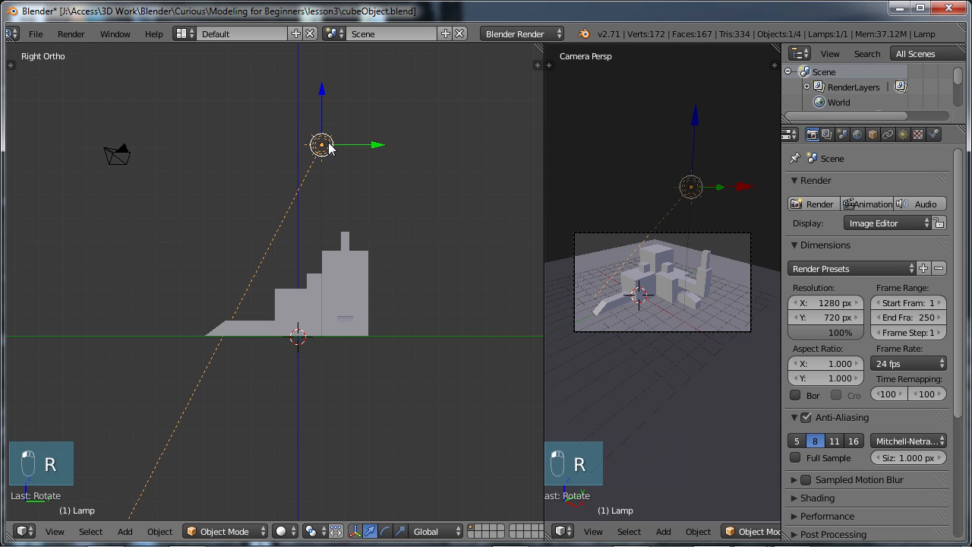
pyautogui.press('r')
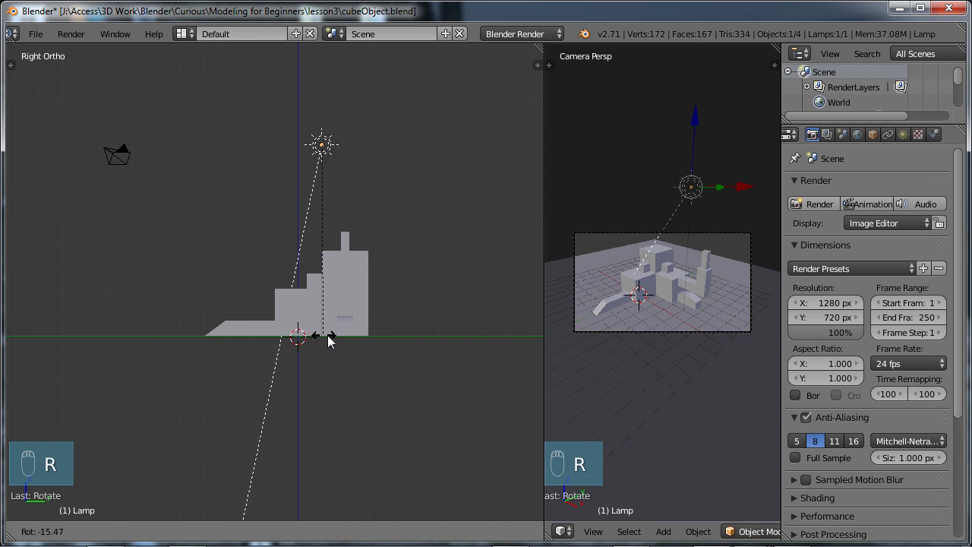
pyautogui.click(439, 315)
# - Rotate the lamp again from an angled view so its light points diagonally away from the camera, toward the figure
pyautogui.moveTo(440, 314); pyautogui.dragTo(474, 423, button='middle')
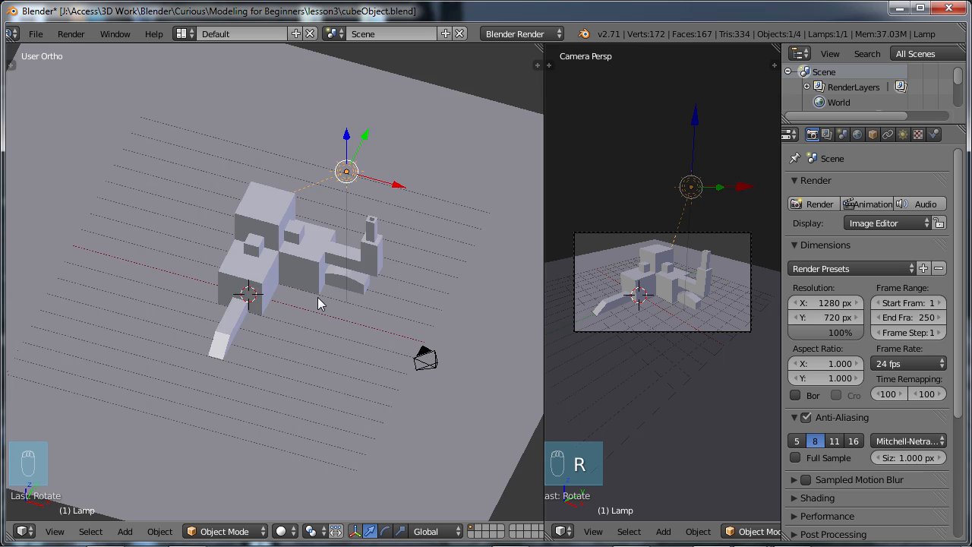
pyautogui.moveTo(319, 297); pyautogui.dragTo(456, 317, button='middle')
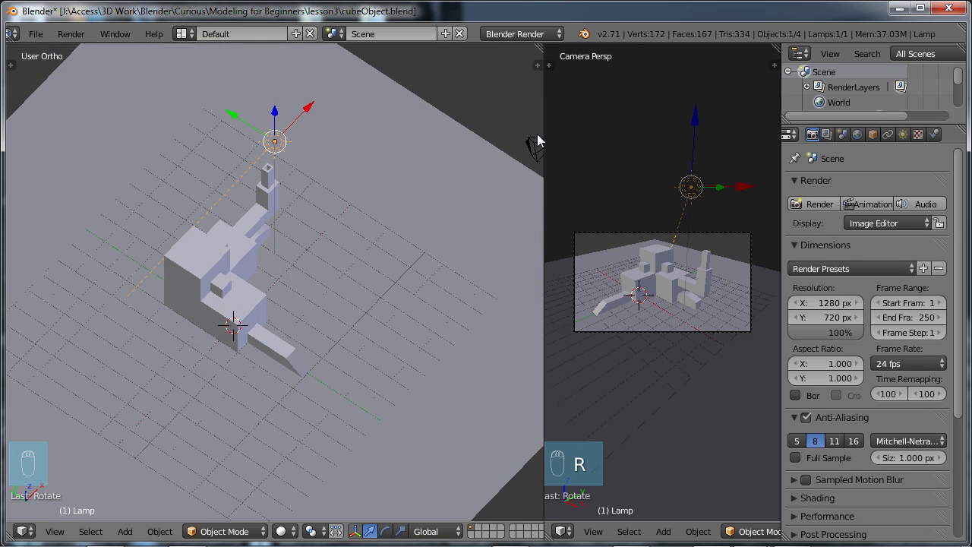
pyautogui.moveTo(257, 353); pyautogui.dragTo(351, 281, button='middle')
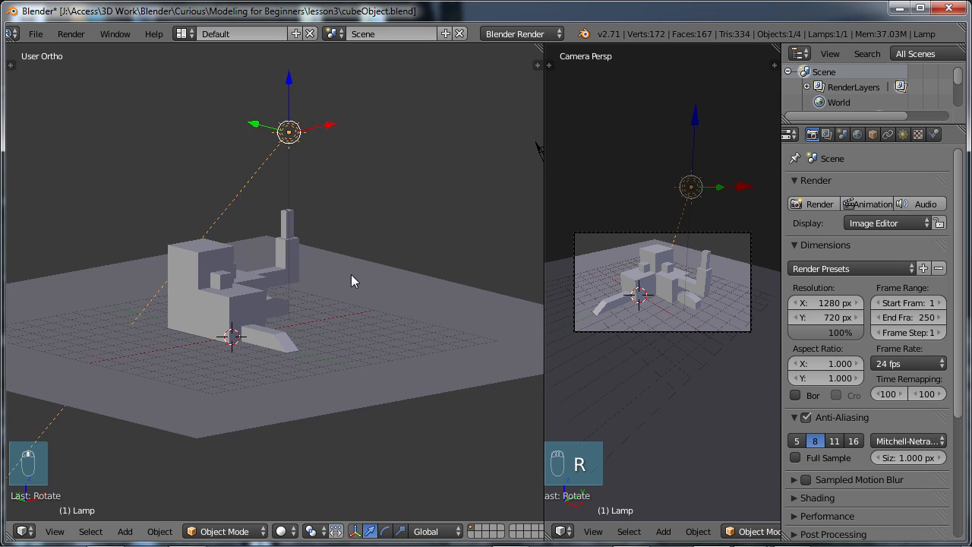
pyautogui.press('r')
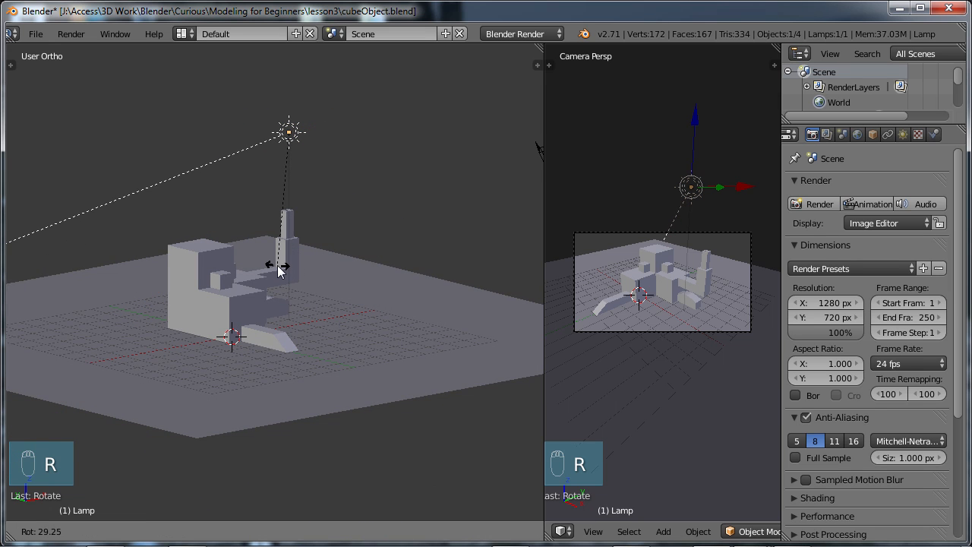
pyautogui.click(351, 273)
# - Check the lamp's direction from the top and at an angle, and render a test image through the camera
pyautogui.moveTo(351, 272); pyautogui.dragTo(189, 290, button='middle')
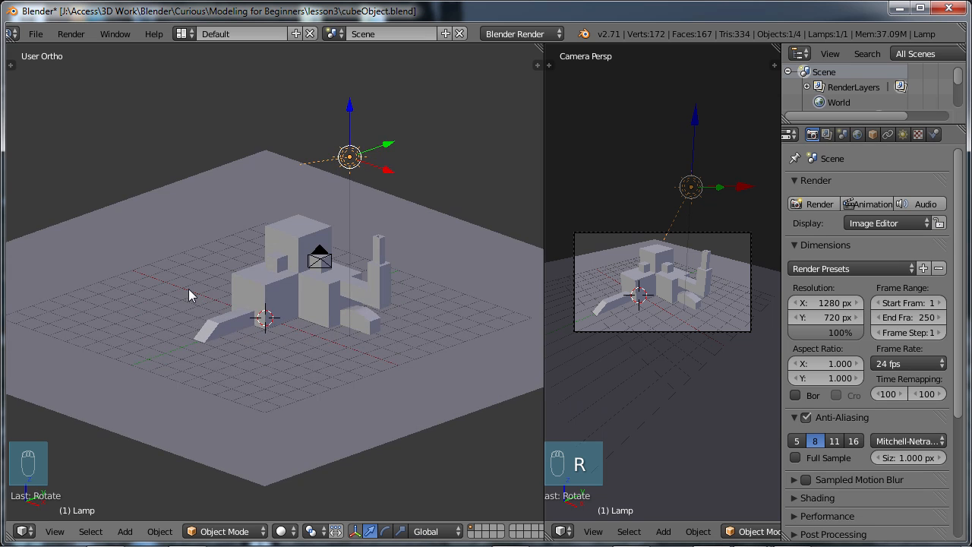
pyautogui.press('KP_7')
pyautogui.scroll(-4, 387, 351)
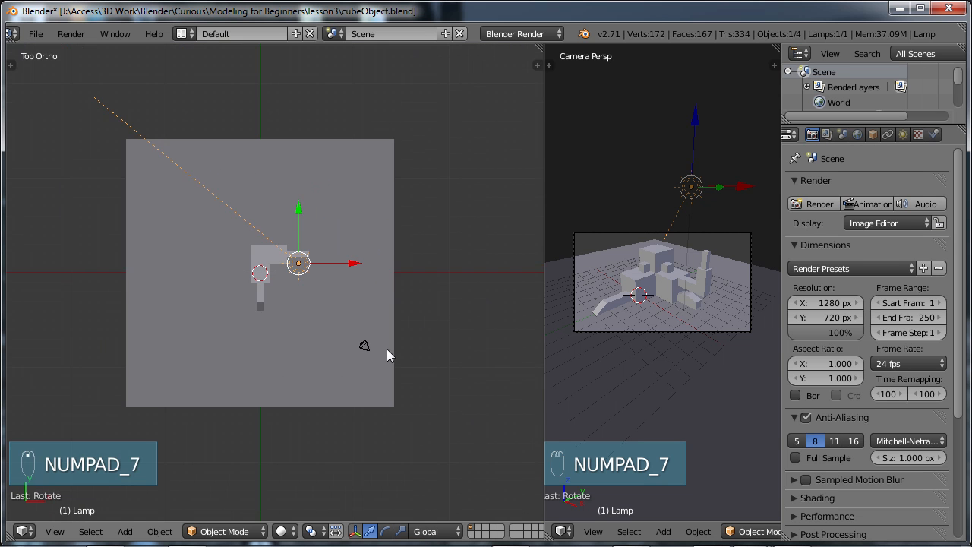
pyautogui.scroll(5, 343, 383)
pyautogui.moveTo(343, 384); pyautogui.dragTo(339, 224, button='middle')
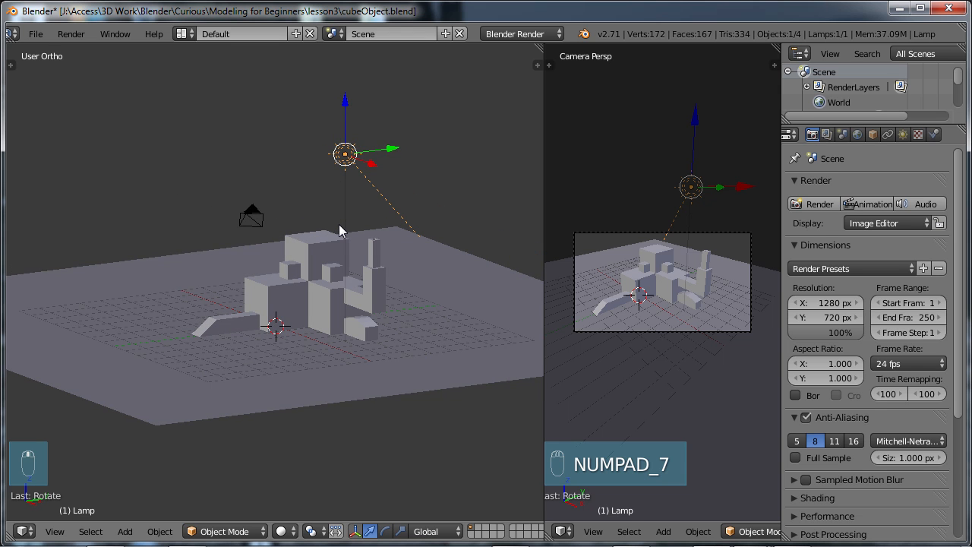
pyautogui.press('F12')
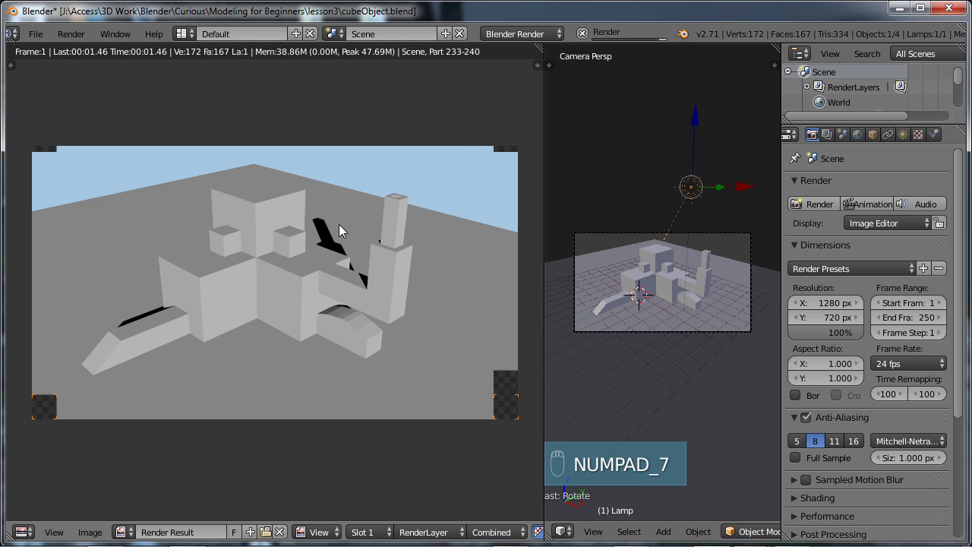
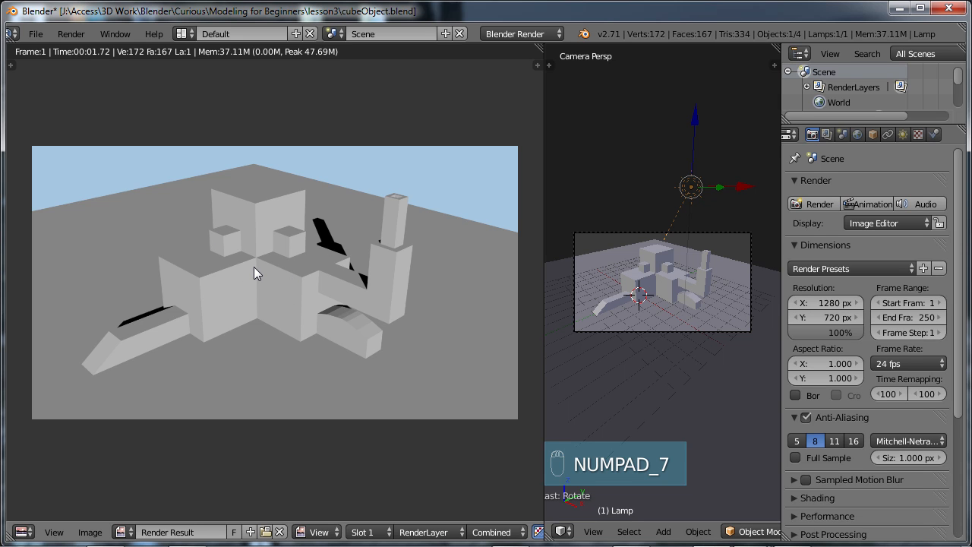
pyautogui.press('Escape')
# - Give the ground plane a new material named floor with a pale green diffuse color
pyautogui.moveTo(219, 264); pyautogui.dragTo(244, 287, button='middle')
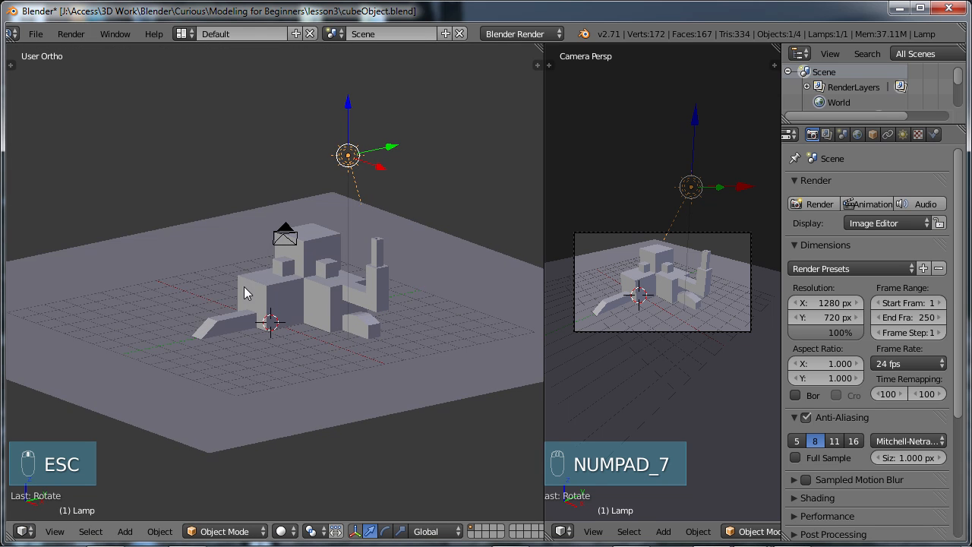
pyautogui.rightClick(195, 243)
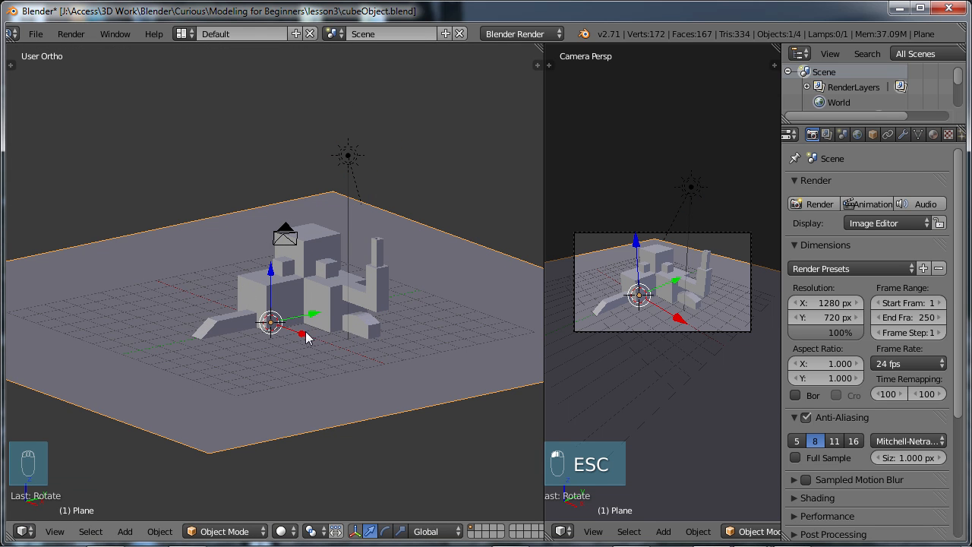
pyautogui.click(934, 135)
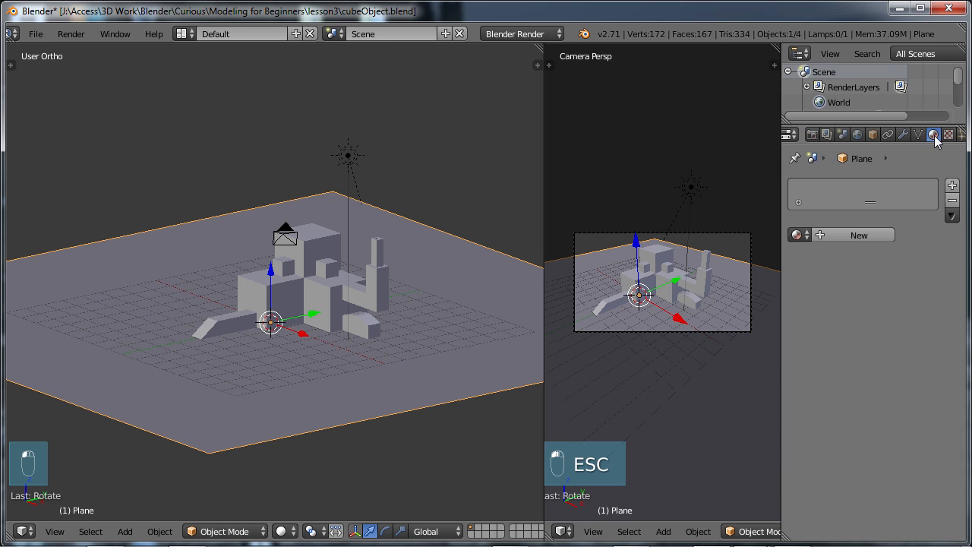
pyautogui.click(852, 236)
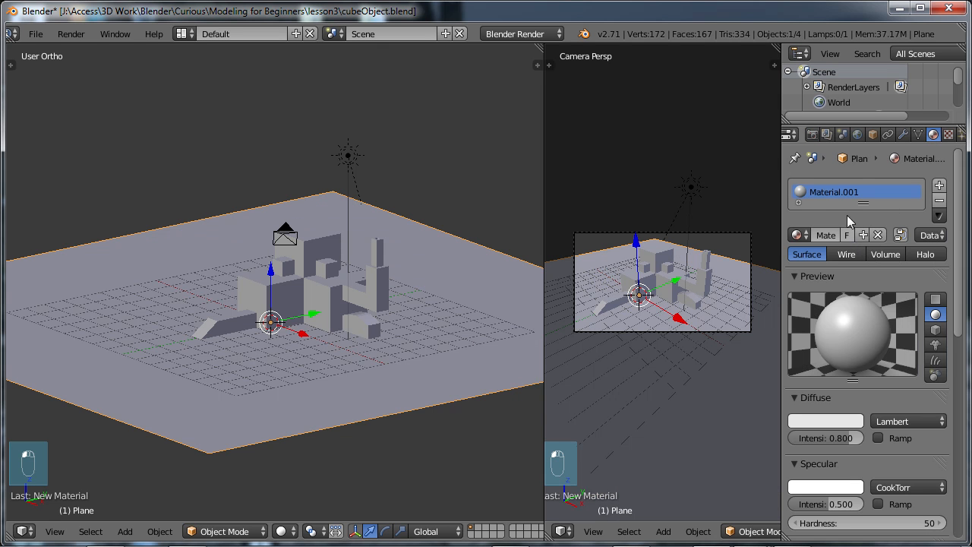
pyautogui.doubleClick(833, 192)
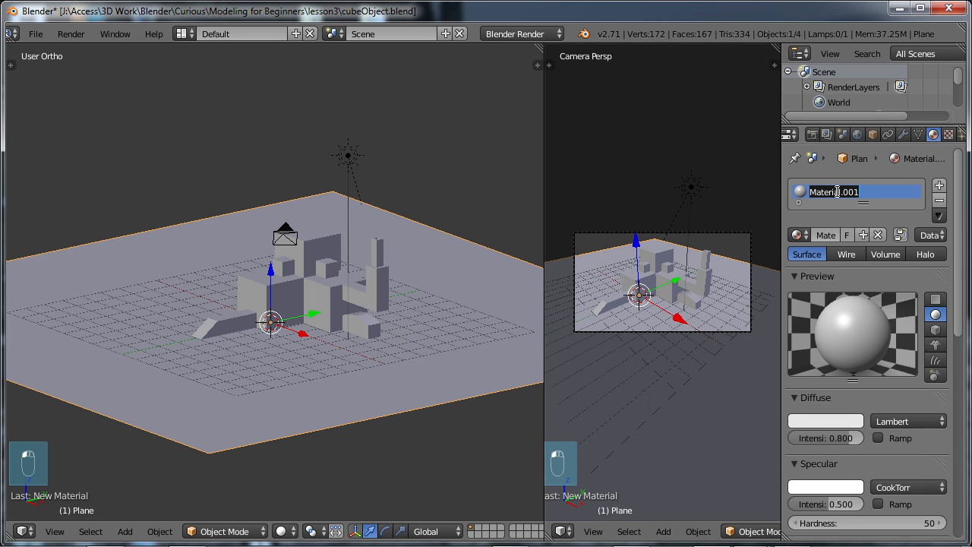
pyautogui.write('floor')
pyautogui.press('Return')
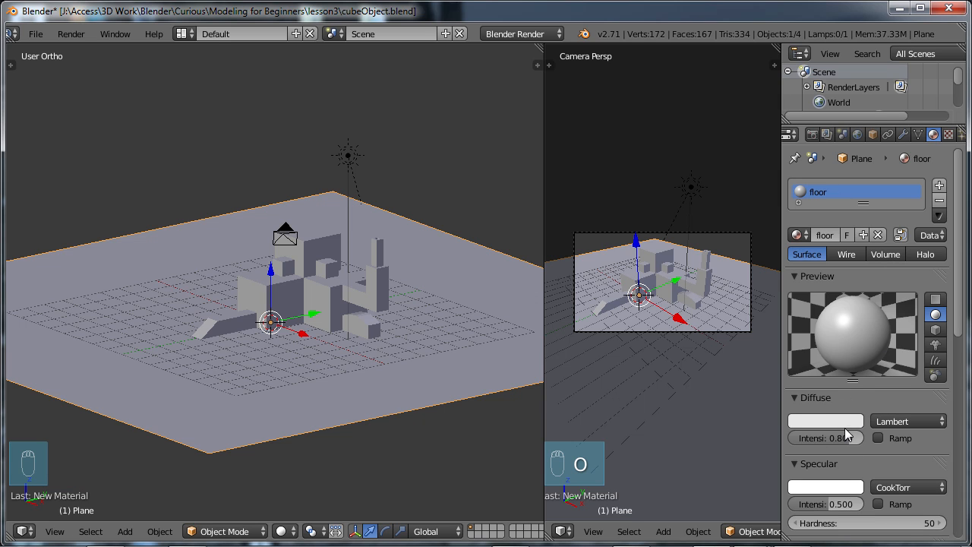
pyautogui.click(820, 421)
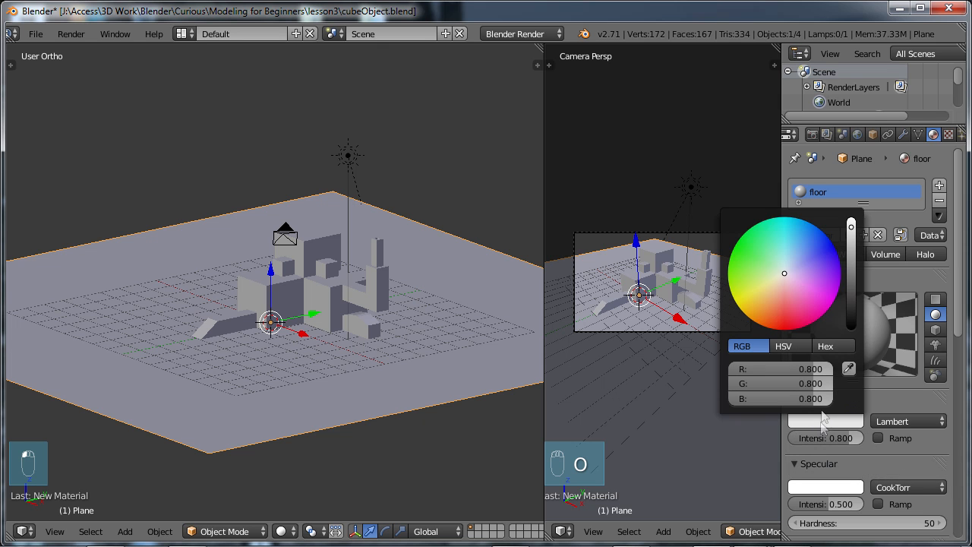
pyautogui.moveTo(792, 272); pyautogui.dragTo(773, 273)
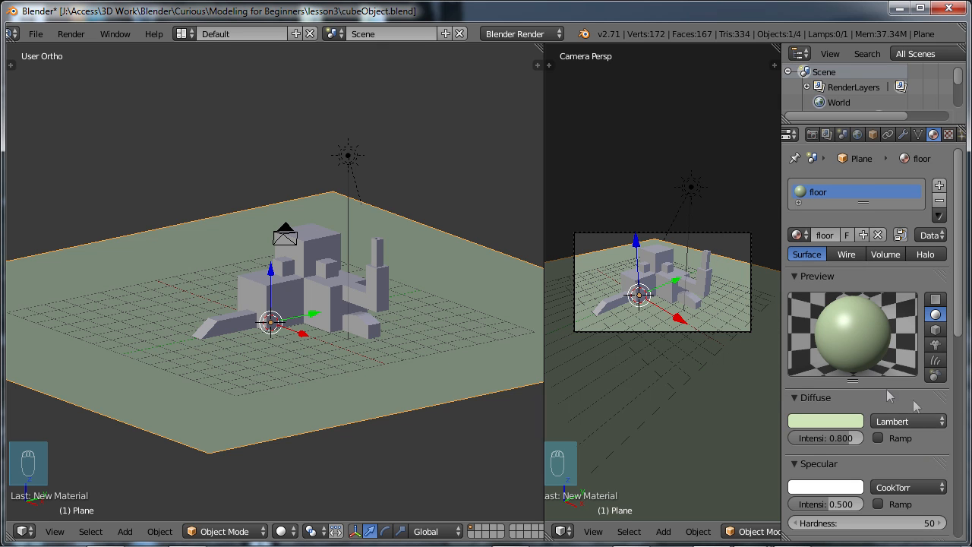
# - Rename the cube figure's material CubeObject and set its diffuse color to green with R 0.350, G 0.800, B 0.329
pyautogui.rightClick(320, 292)
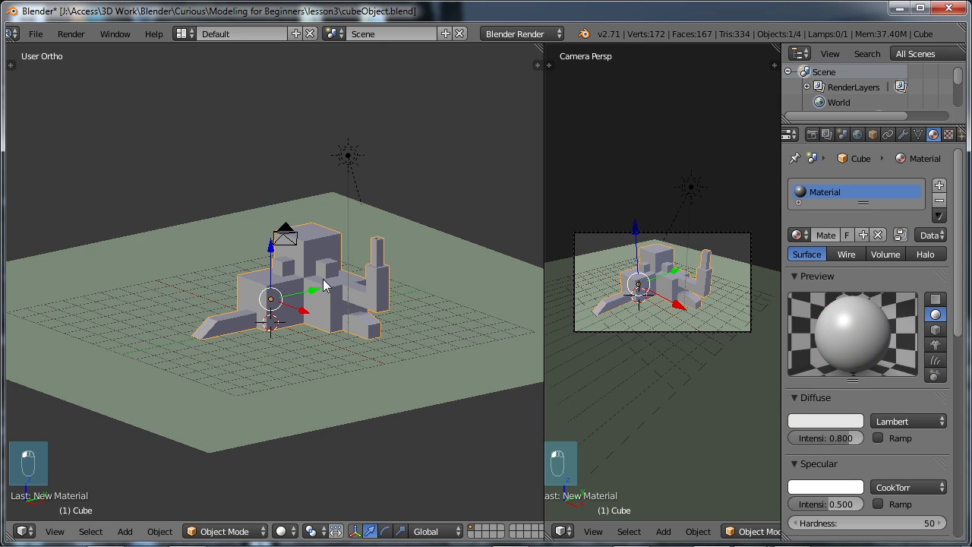
pyautogui.doubleClick(835, 192)
pyautogui.write('CubeObjec')
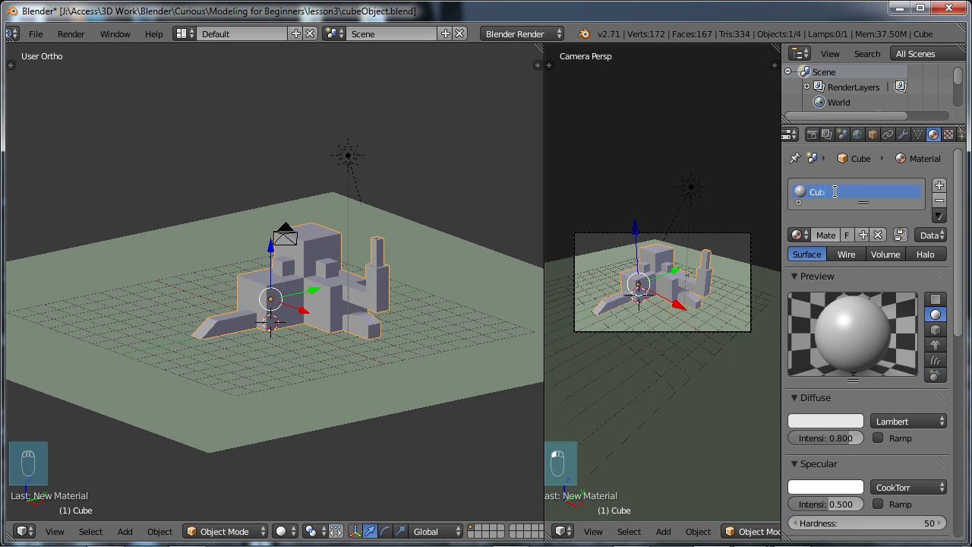
pyautogui.write('t')
pyautogui.press('Return')
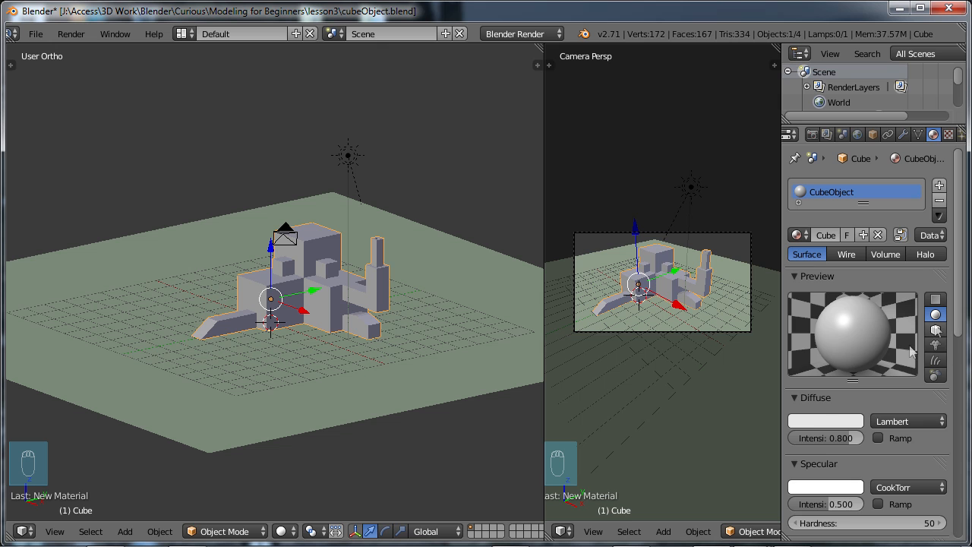
pyautogui.click(834, 420)
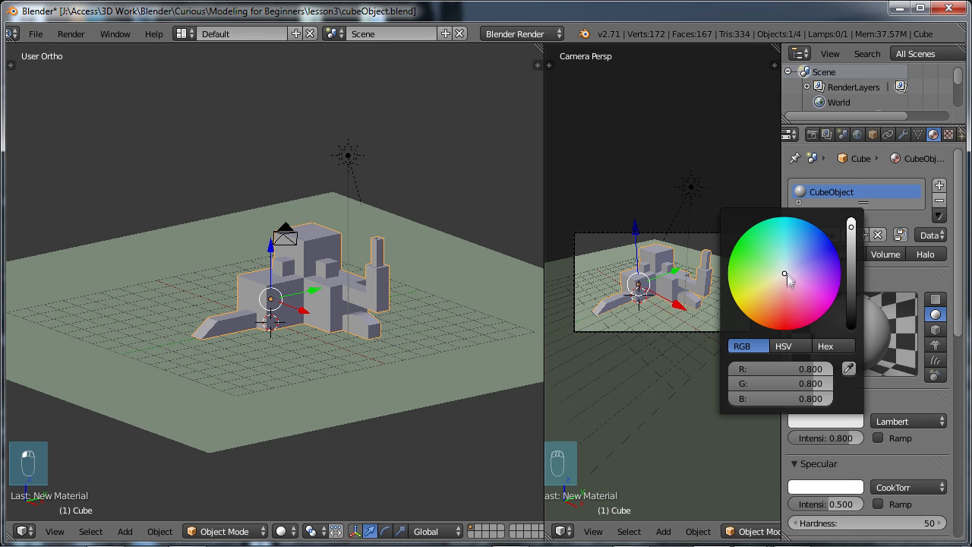
pyautogui.moveTo(788, 280); pyautogui.dragTo(768, 264)
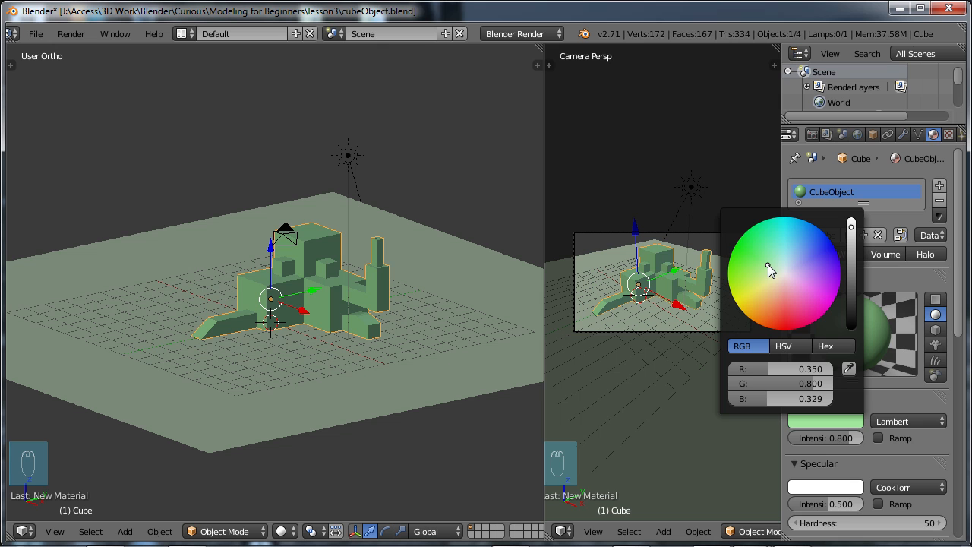
# - Save the scene over the existing cubeObject.blend file
pyautogui.hotkey('ctrl', 's')
pyautogui.click(321, 334)
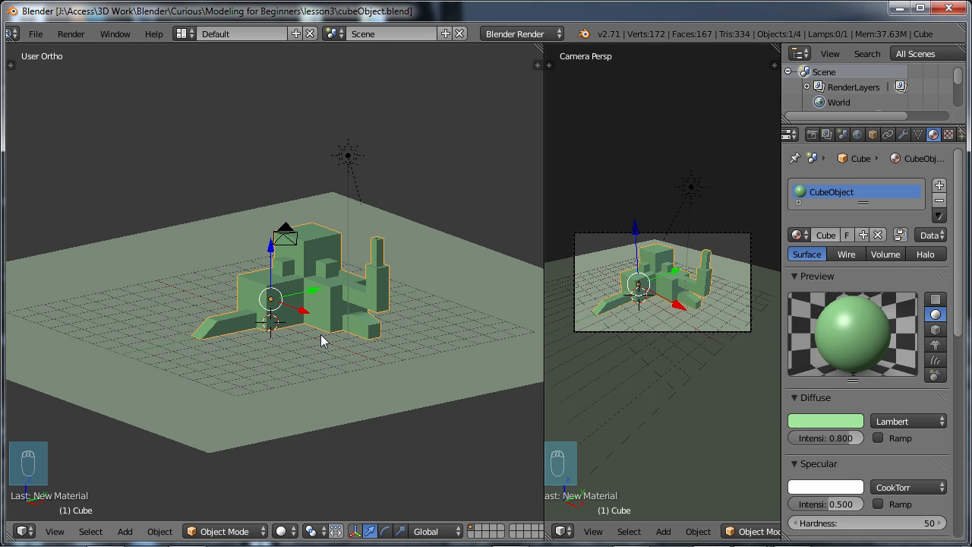
# - Render the colored scene and show the CubeObject.jpg reference image beside the result for comparison
pyautogui.press('F12')
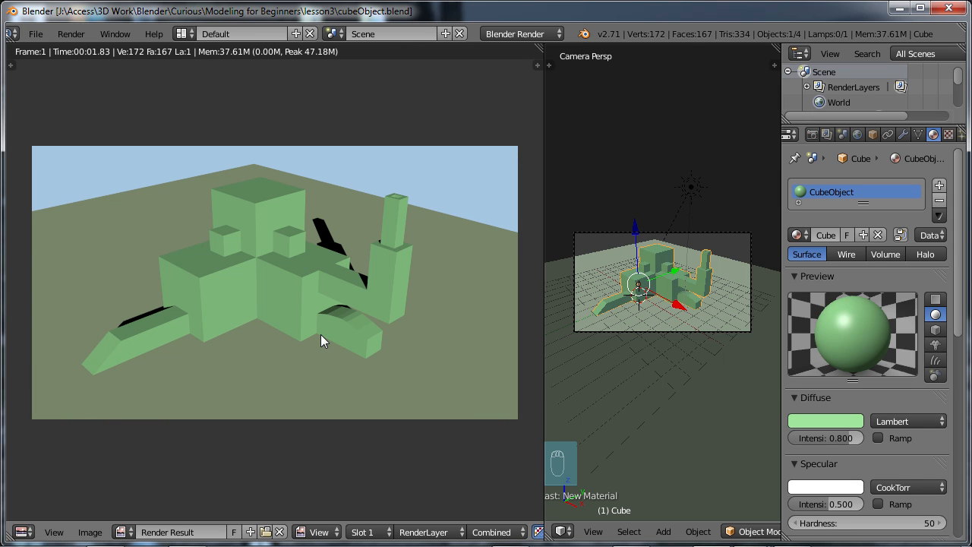
pyautogui.click(563, 532)
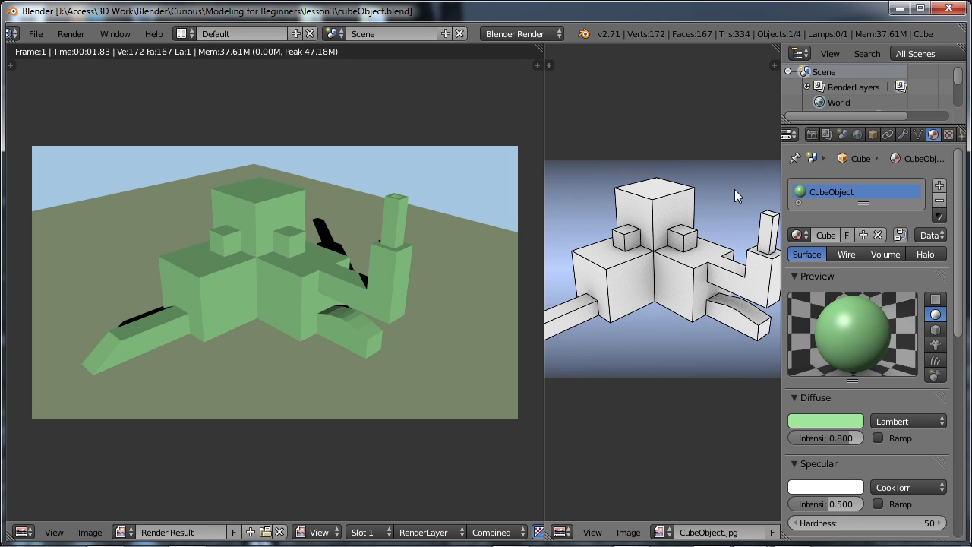
# - Enable Freestyle line rendering for the scene and render the image again
pyautogui.click(813, 136)
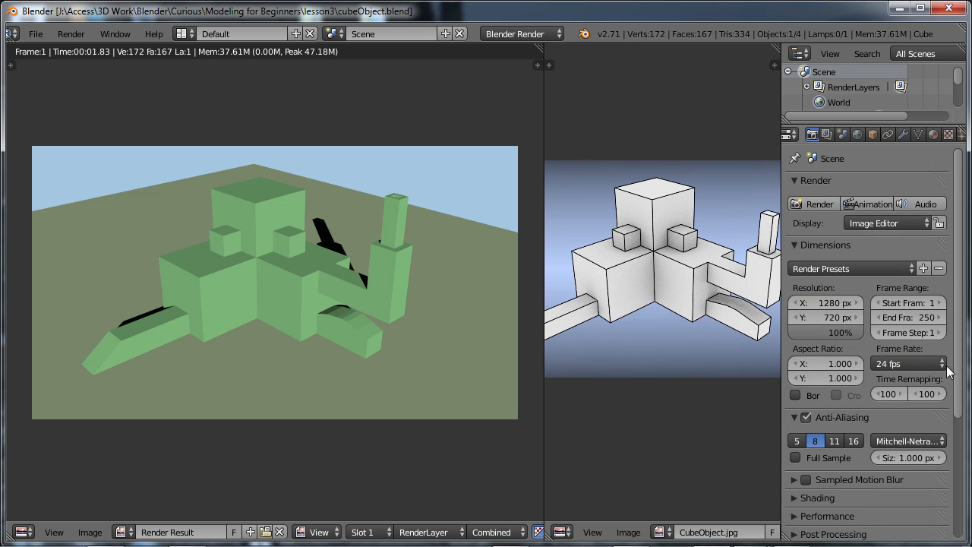
pyautogui.moveTo(960, 285); pyautogui.dragTo(957, 419)
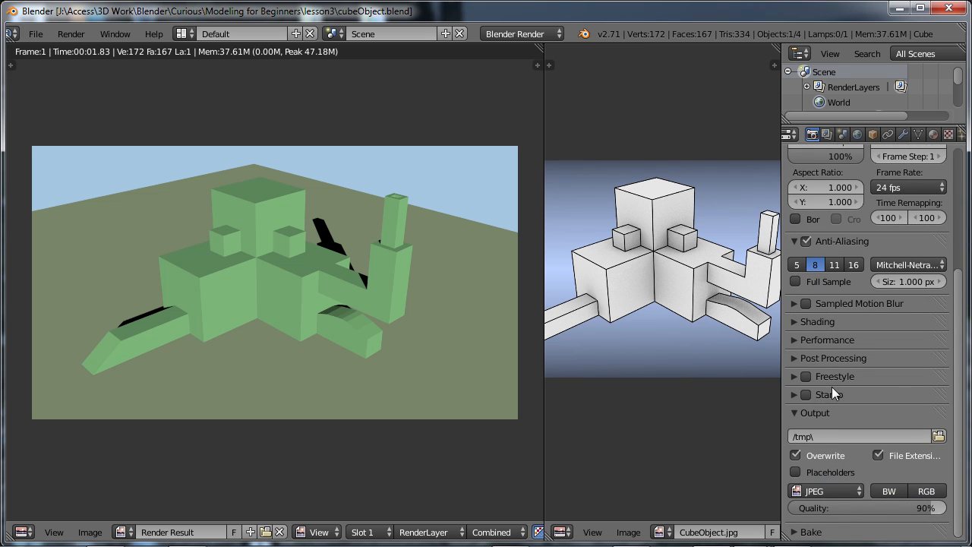
pyautogui.click(805, 376)
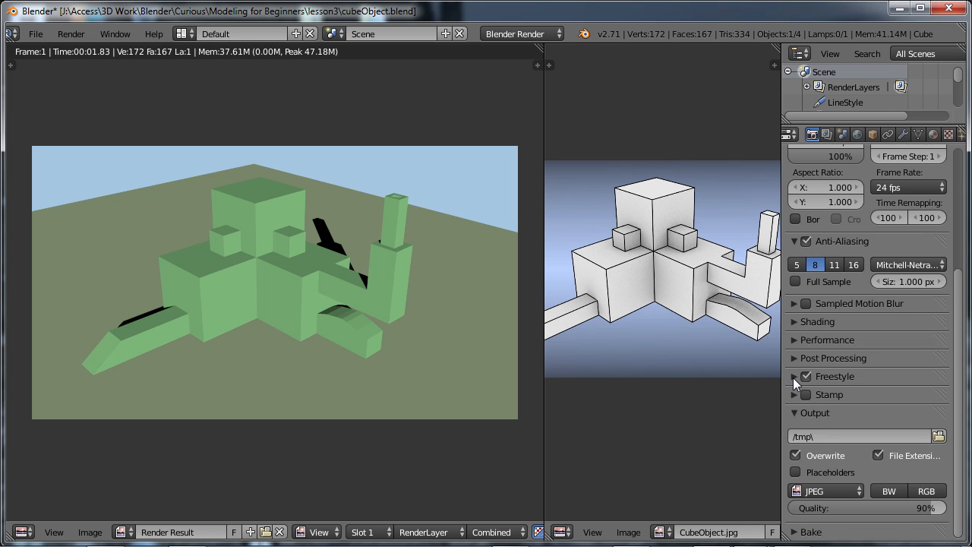
pyautogui.click(793, 378)
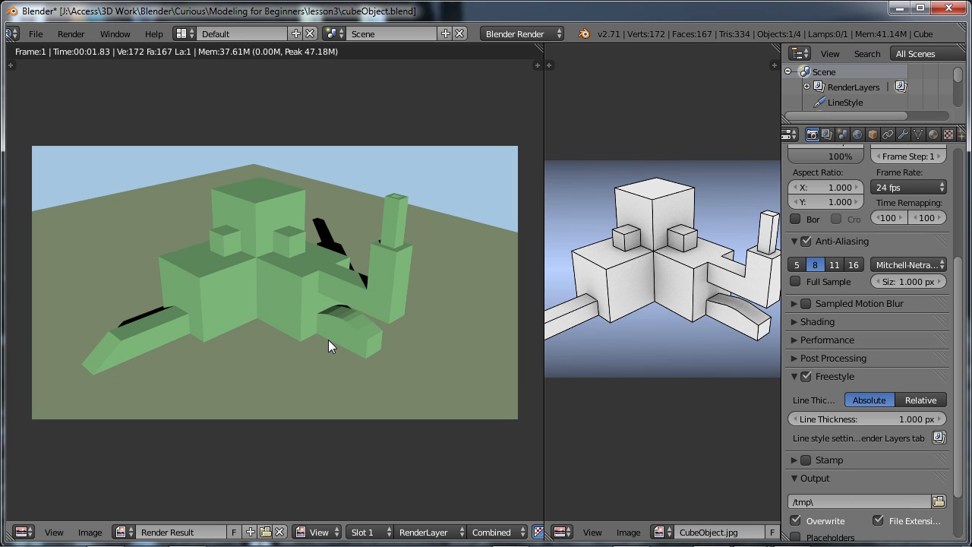
pyautogui.press('F12')
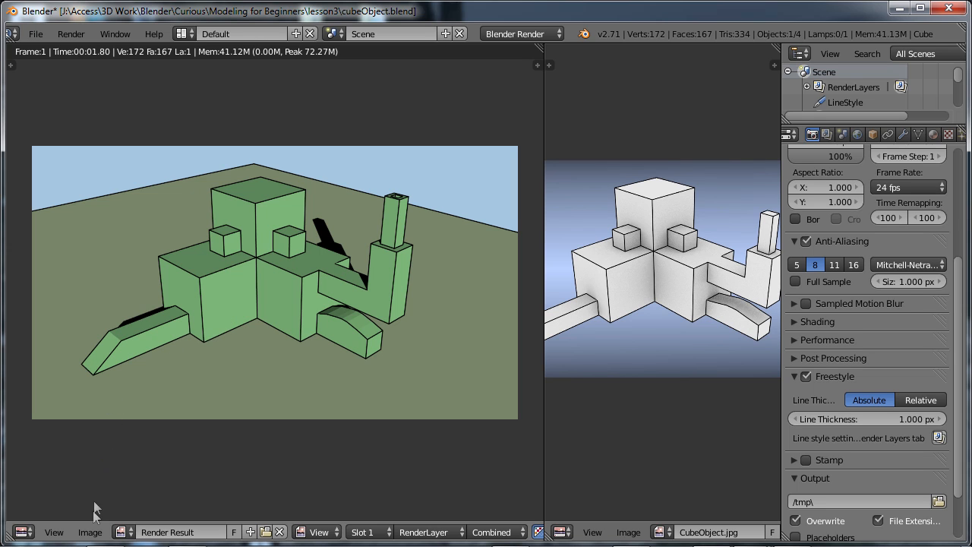
# - Save the outlined render as CubeObject2.jpg in the RefImages folder
pyautogui.click(89, 532)
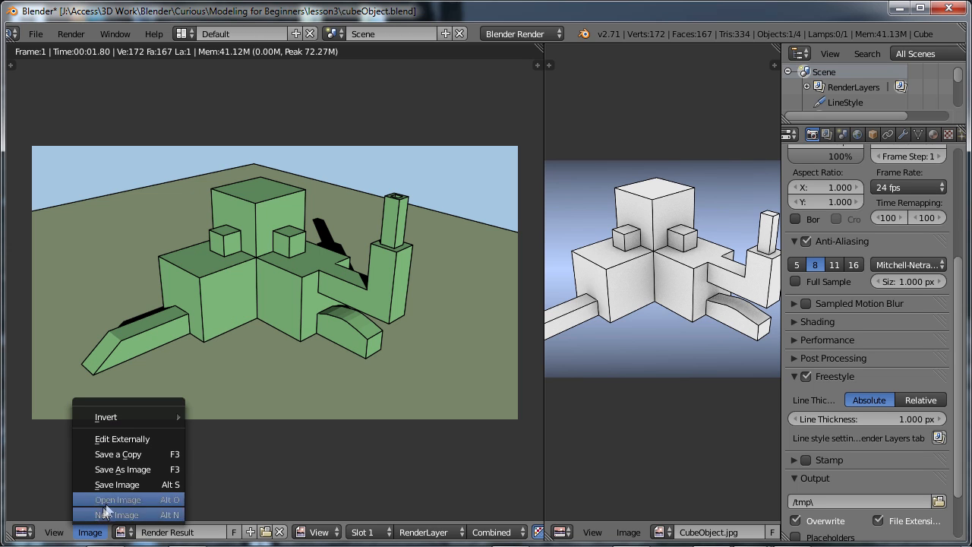
pyautogui.click(130, 470)
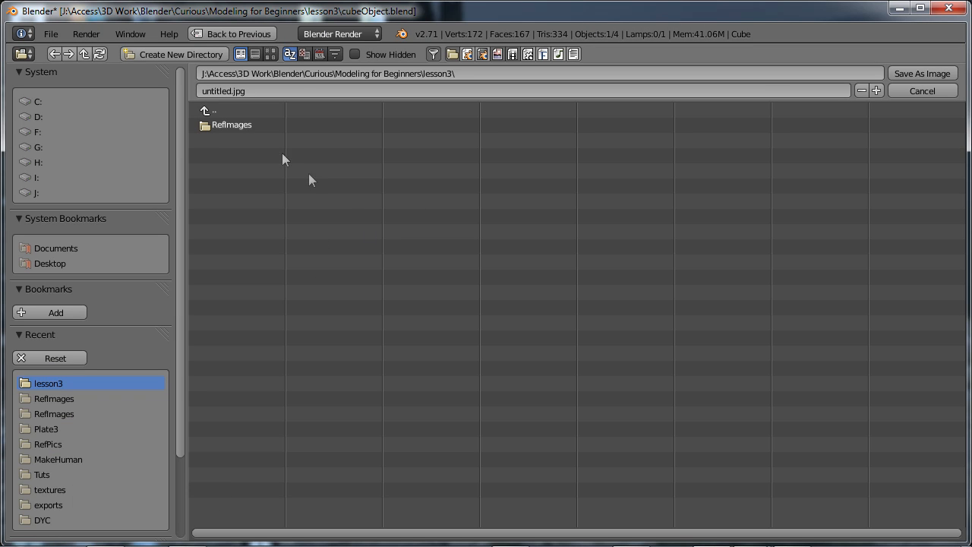
pyautogui.click(230, 125)
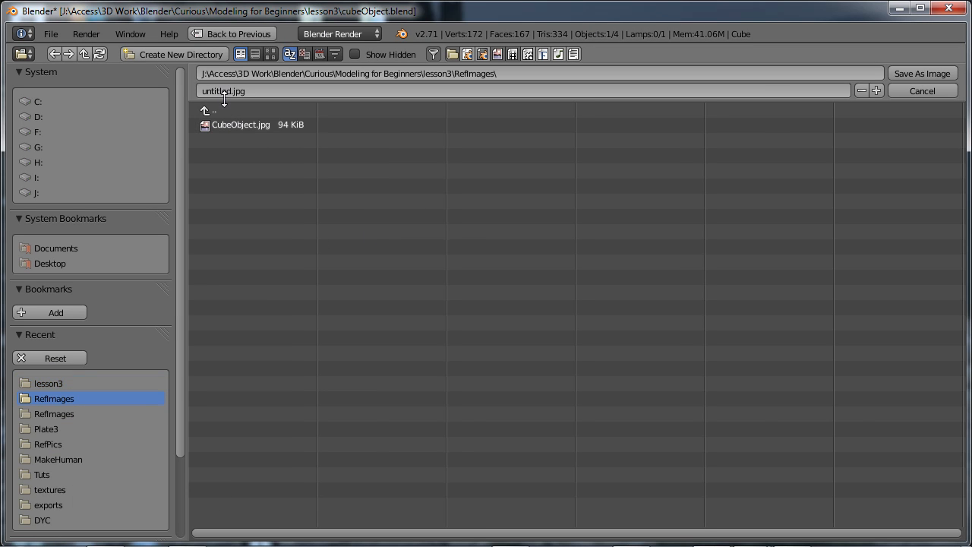
pyautogui.doubleClick(221, 95)
pyautogui.press('BackSpace')
pyautogui.write('CubeObject2')
pyautogui.click(922, 72)
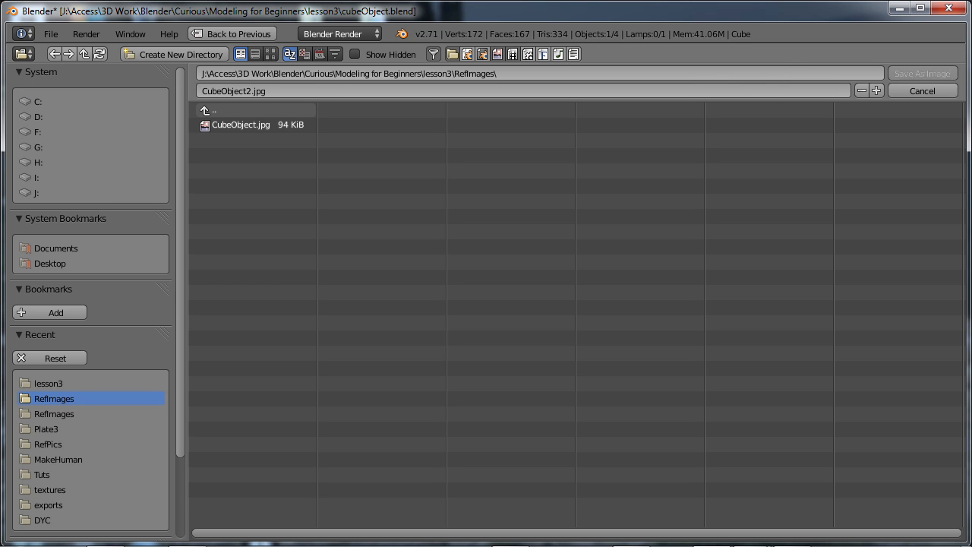
pyautogui.click(922, 73)
# - Leave the render result and enter Edit Mode on the cube figure, limiting selection to visible geometry
pyautogui.scroll(1, 395, 364)
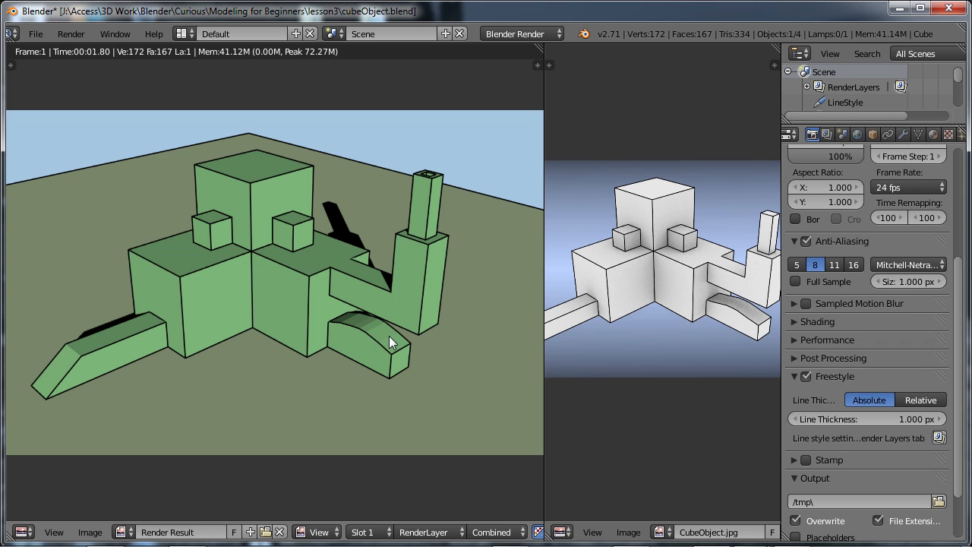
pyautogui.scroll(-1, 368, 332)
pyautogui.scroll(1, 369, 332)
pyautogui.scroll(-1, 368, 332)
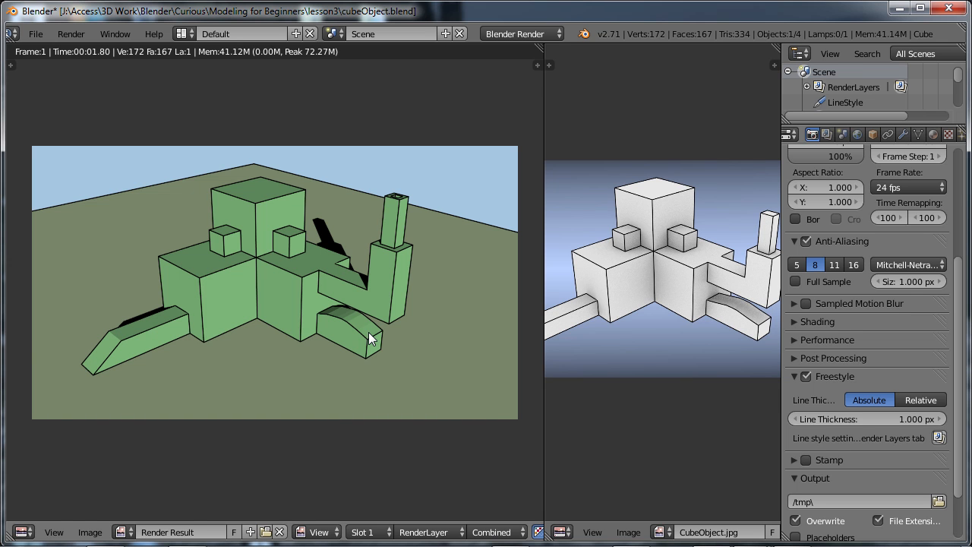
pyautogui.press('Escape')
pyautogui.moveTo(316, 325)
pyautogui.mouseDown(button='middle')
pyautogui.moveTo(318, 342)
pyautogui.moveTo(307, 340)
pyautogui.moveTo(341, 343)
pyautogui.moveTo(329, 330)
pyautogui.moveTo(311, 330)
pyautogui.moveTo(322, 342)
pyautogui.moveTo(309, 330)
pyautogui.mouseUp(button='middle')
pyautogui.scroll(1, 317, 341)
pyautogui.scroll(3, 320, 338)
pyautogui.scroll(-2, 329, 332)
pyautogui.press('Tab')
pyautogui.scroll(2, 307, 344)
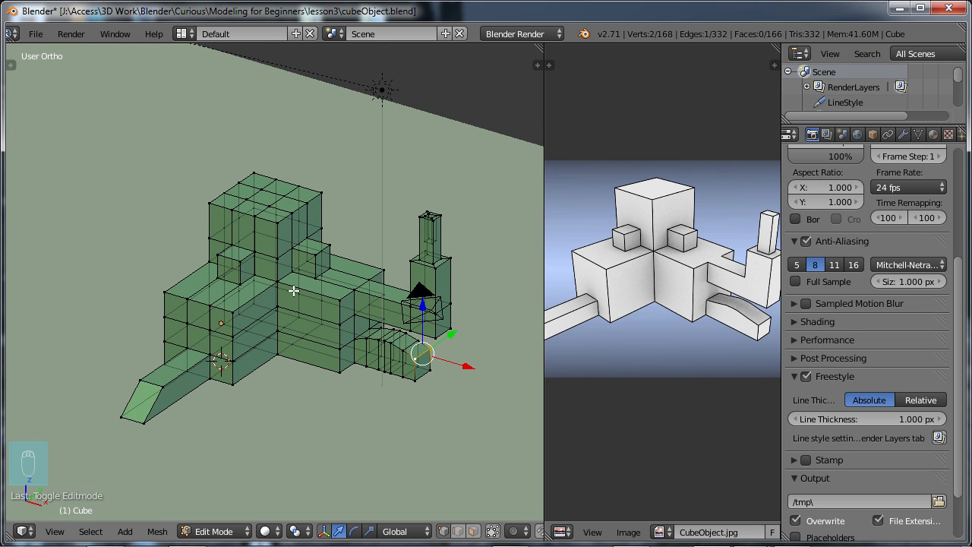
pyautogui.moveTo(342, 304); pyautogui.dragTo(305, 319, button='middle')
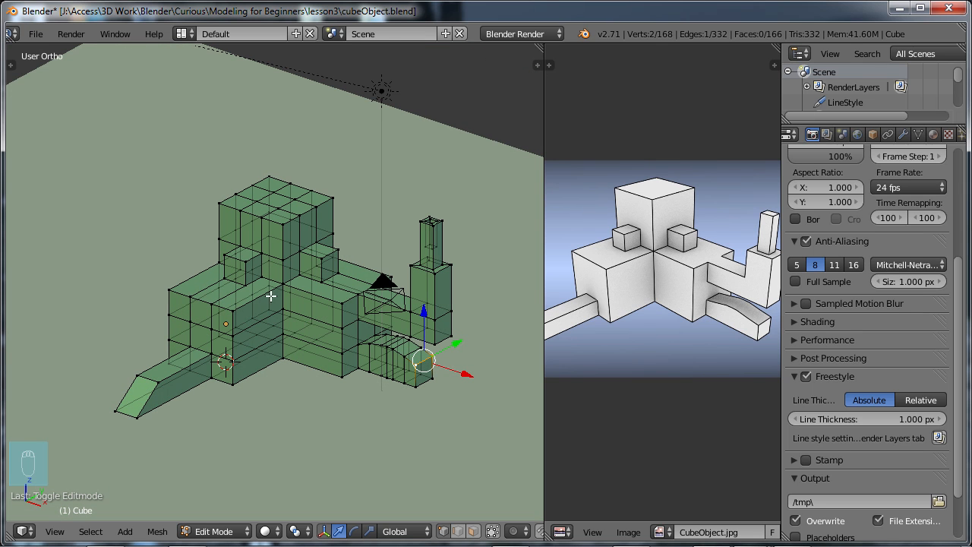
pyautogui.scroll(1, 287, 337)
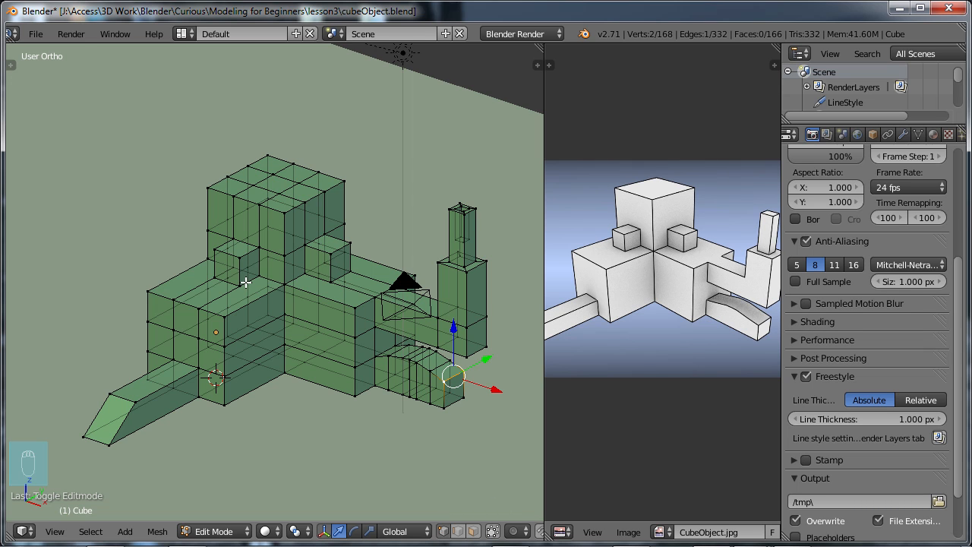
pyautogui.click(492, 532)
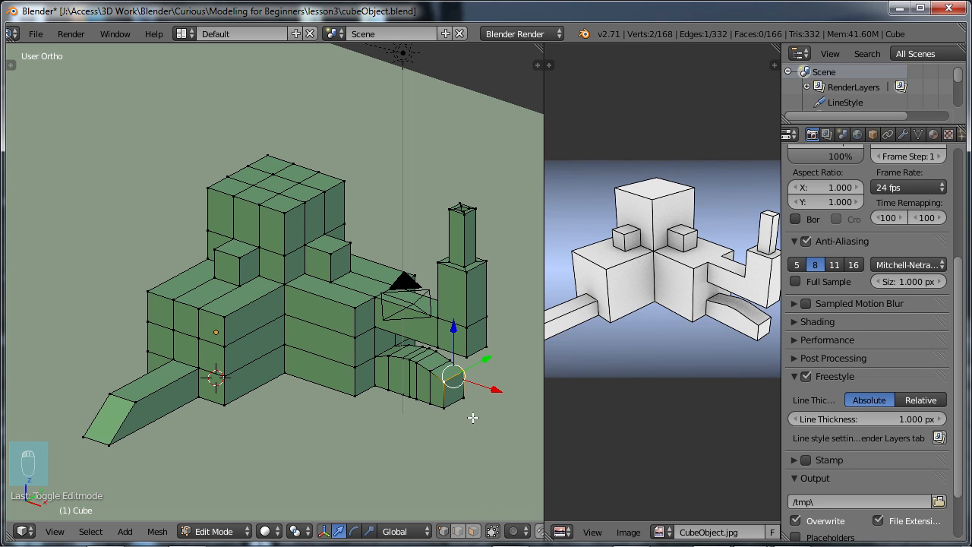
# - Raise a single face on the head's top, extrude it upward about 1.13 units, and extend the resulting block sideways by extruding its side face
pyautogui.click(473, 532)
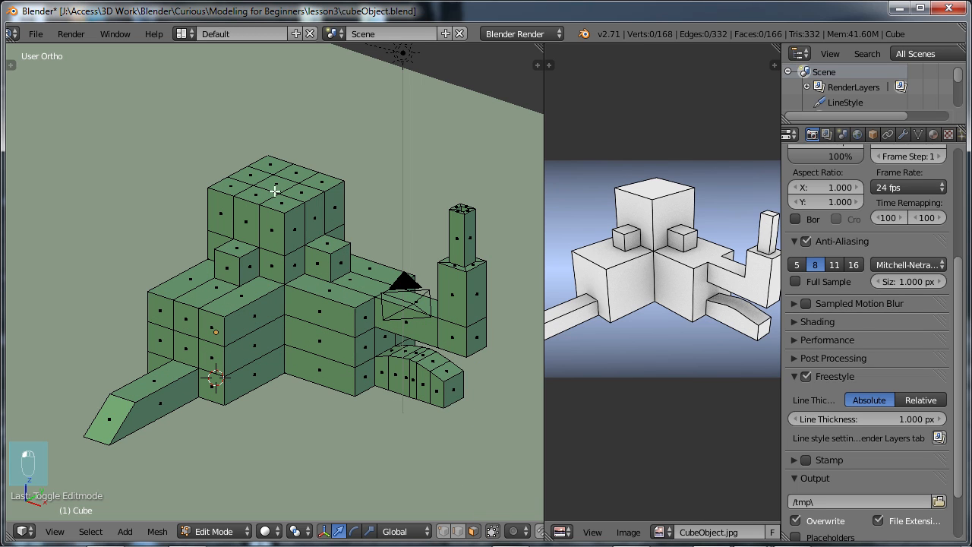
pyautogui.rightClick(250, 175)
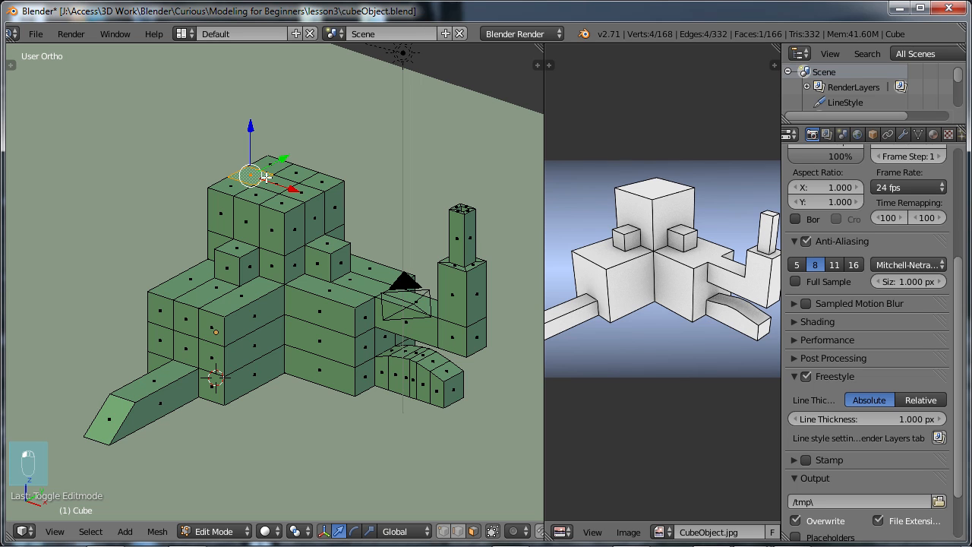
pyautogui.moveTo(256, 134); pyautogui.dragTo(256, 111)
pyautogui.press('e')
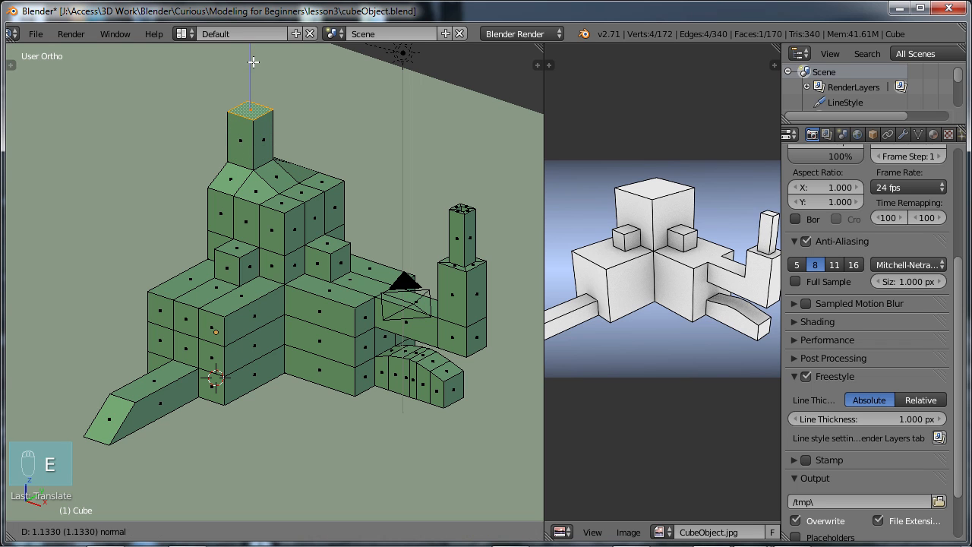
pyautogui.click(252, 80)
pyautogui.press('e')
pyautogui.click(307, 151)
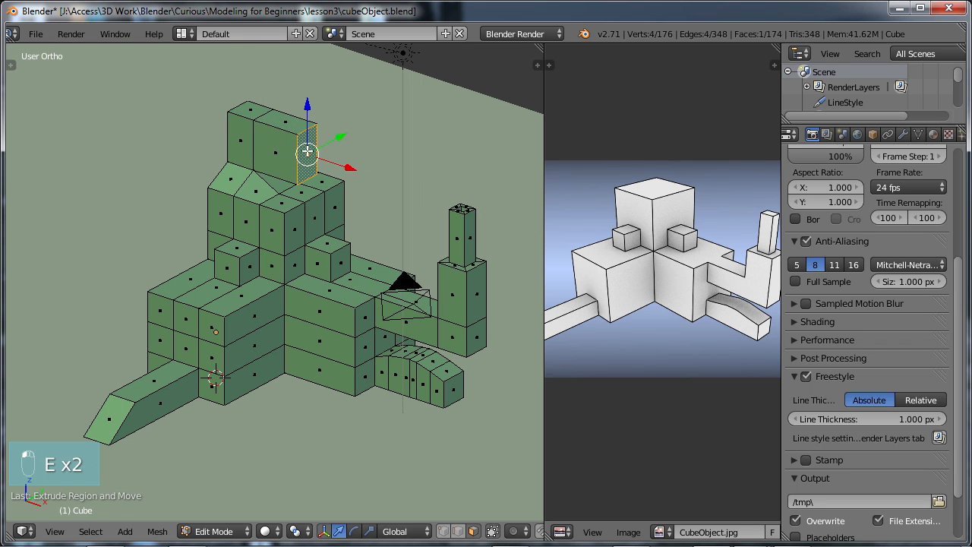
# - Inset the top face of the sideways extension by extruding and scaling it down, and extrude the inset upward into a thin post
pyautogui.rightClick(285, 120)
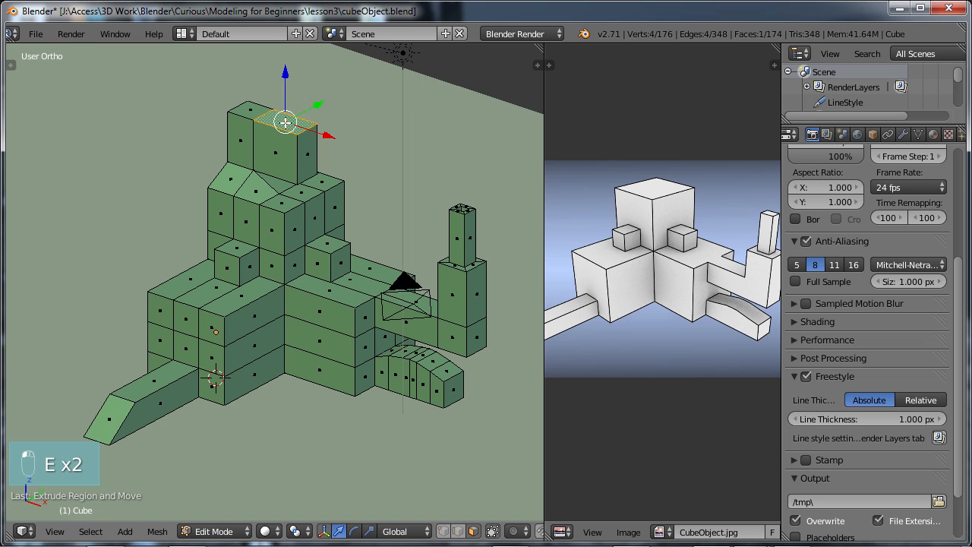
pyautogui.press('e')
pyautogui.click(285, 122)
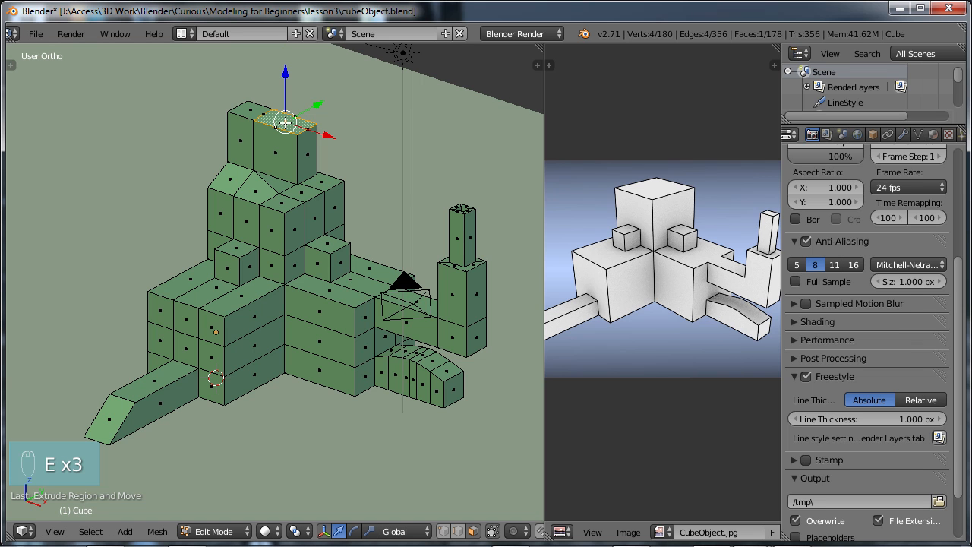
pyautogui.press('s')
pyautogui.click(347, 156)
pyautogui.press('e')
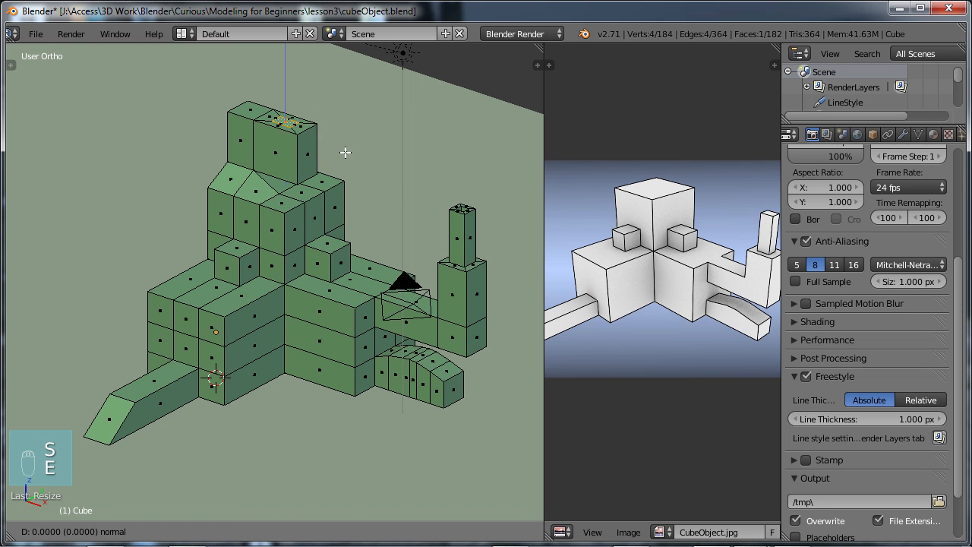
pyautogui.click(337, 109)
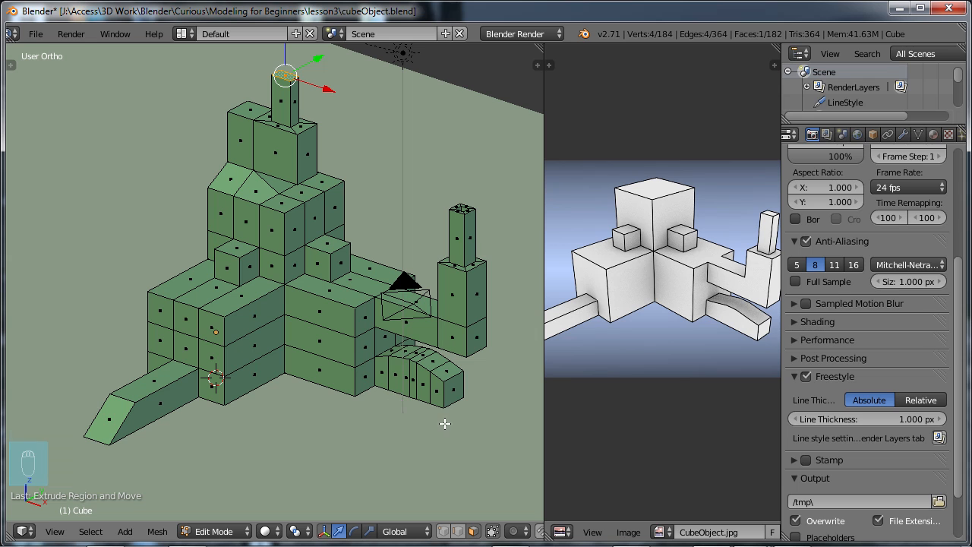
# - In vertex selection mode, pull one top corner of the new upper block and one lower corner of the head outward along Y
pyautogui.click(443, 532)
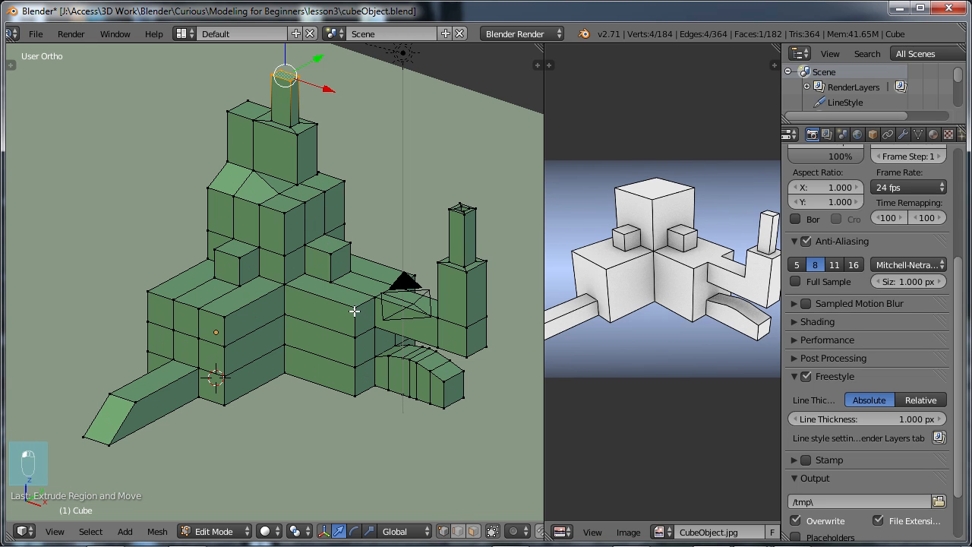
pyautogui.click(227, 111)
pyautogui.press('g')
pyautogui.press('y')
pyautogui.click(246, 103)
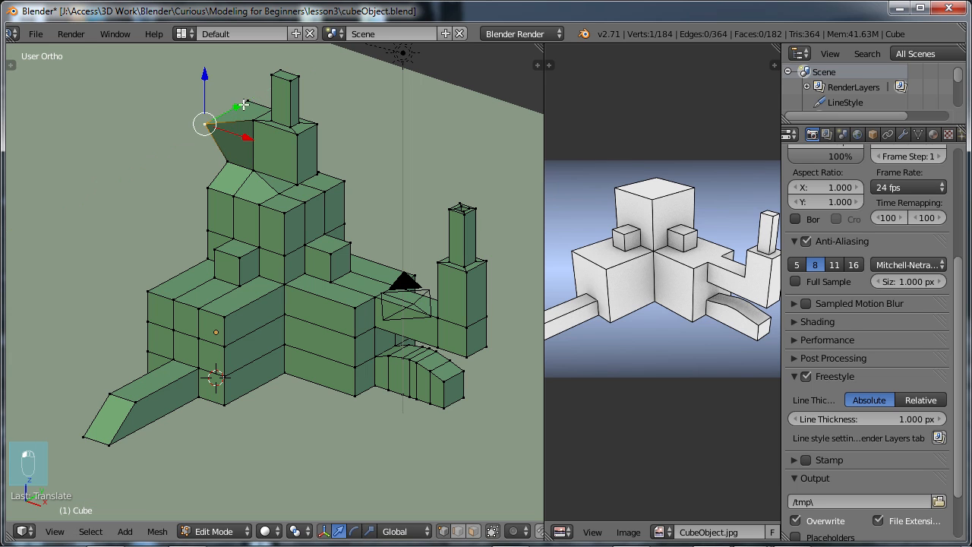
pyautogui.rightClick(201, 224)
pyautogui.moveTo(238, 218); pyautogui.dragTo(225, 222)
# - Scale the two front top corner vertices of the forward body block closer together along X by about 0.67
pyautogui.rightClick(148, 293)
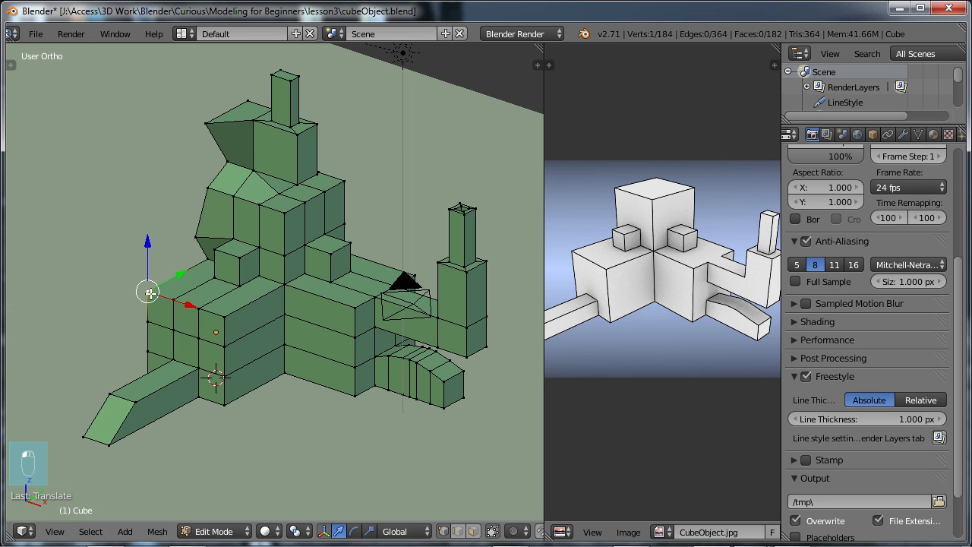
pyautogui.keyDown('shift'); pyautogui.rightClick(226, 317); pyautogui.keyUp('shift')
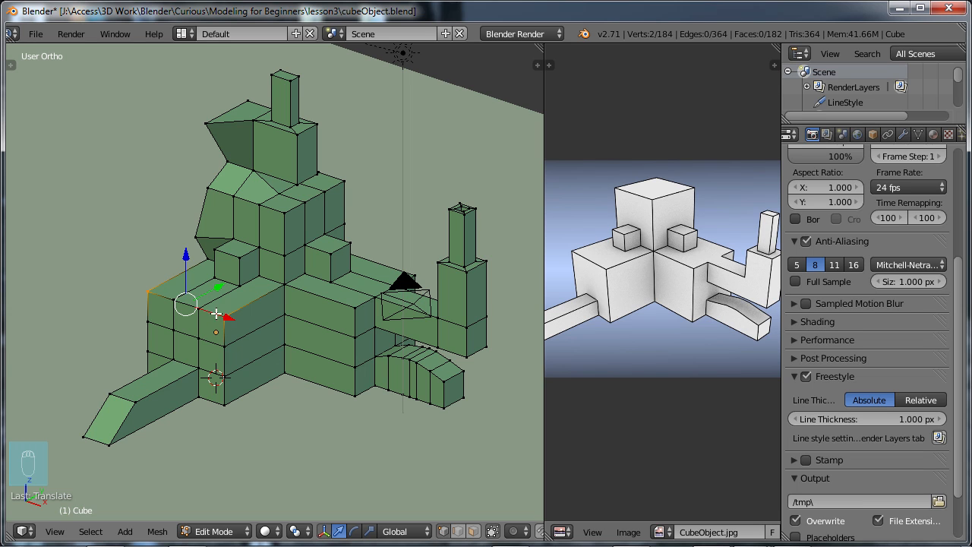
pyautogui.press('s')
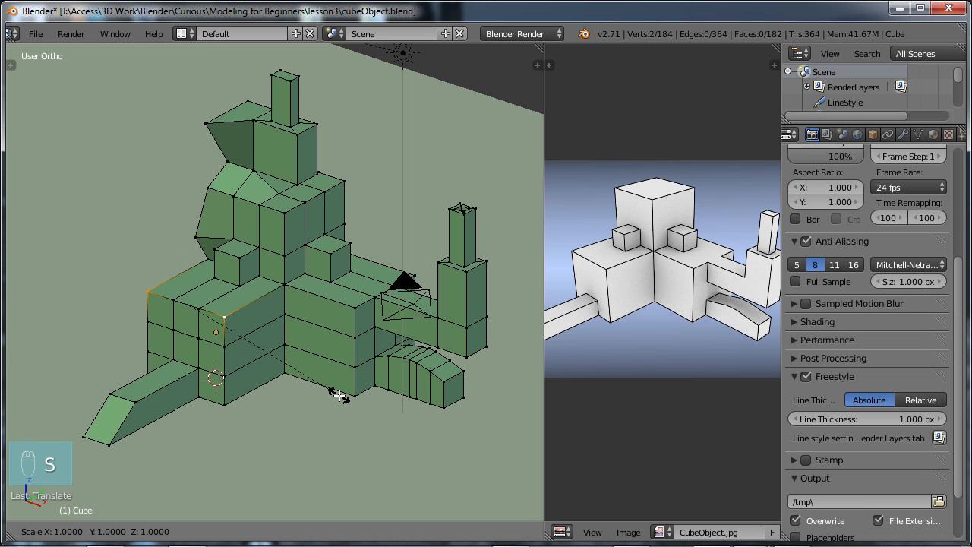
pyautogui.press('x')
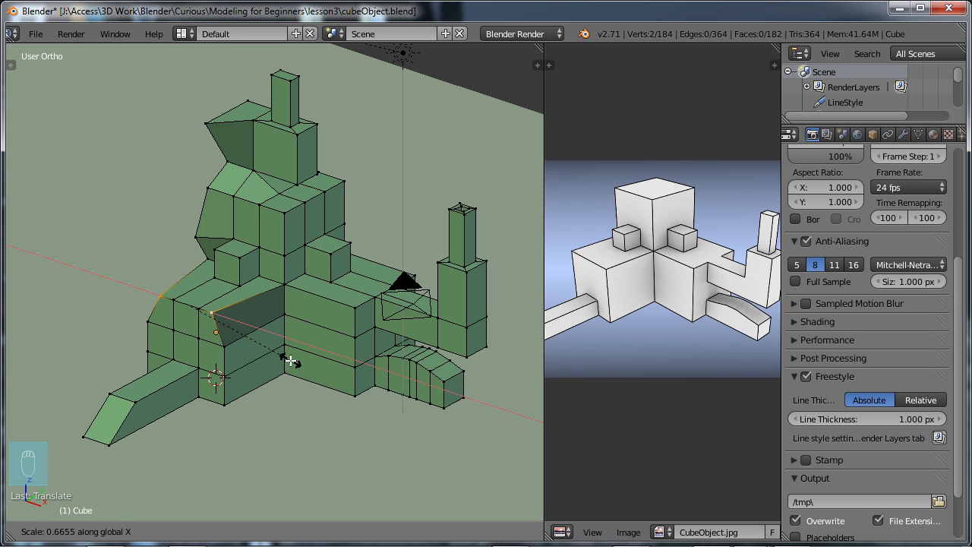
pyautogui.click(291, 361)
# - In face selection mode, rotate the slanted end face of the forward leg in the right orthographic view
pyautogui.hotkey('ctrl', 'Tab')
pyautogui.rightClick(111, 419)
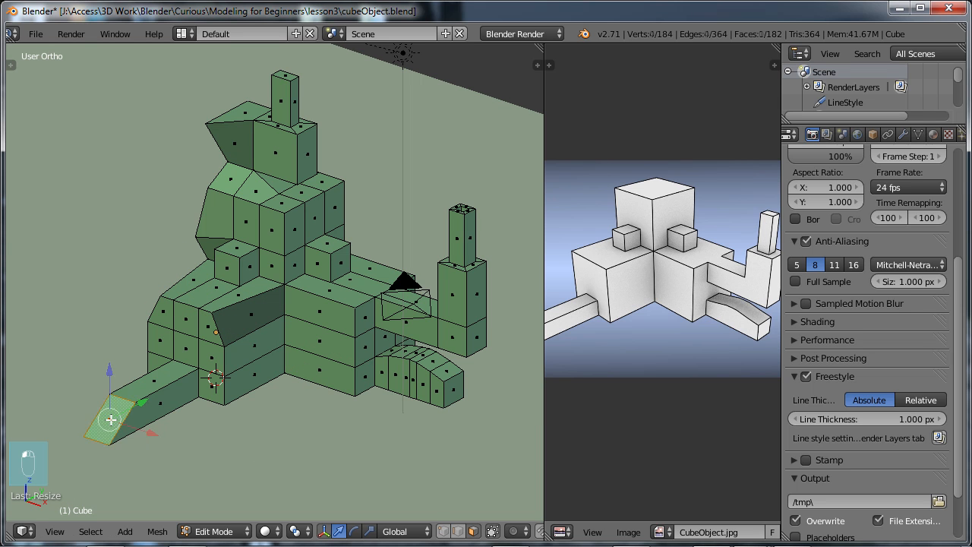
pyautogui.press('KP_3')
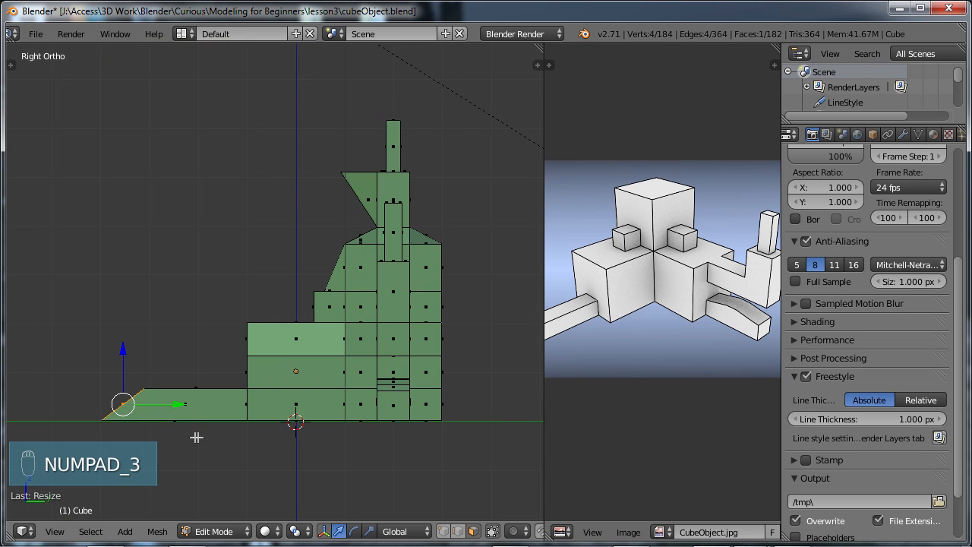
pyautogui.press('r')
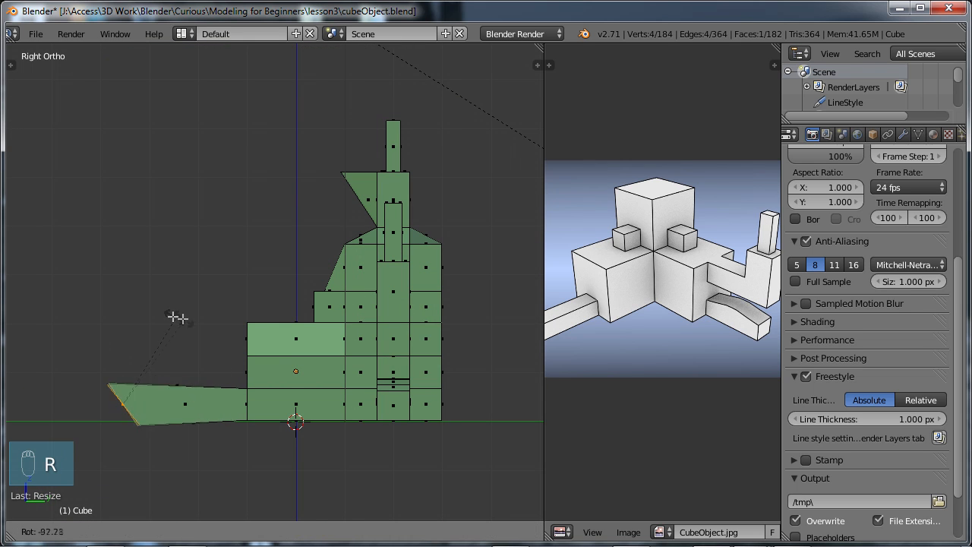
pyautogui.click(195, 433)
# - Move the middle front face of the sideways body block outward and scale it down
pyautogui.moveTo(193, 434); pyautogui.dragTo(258, 436, button='middle')
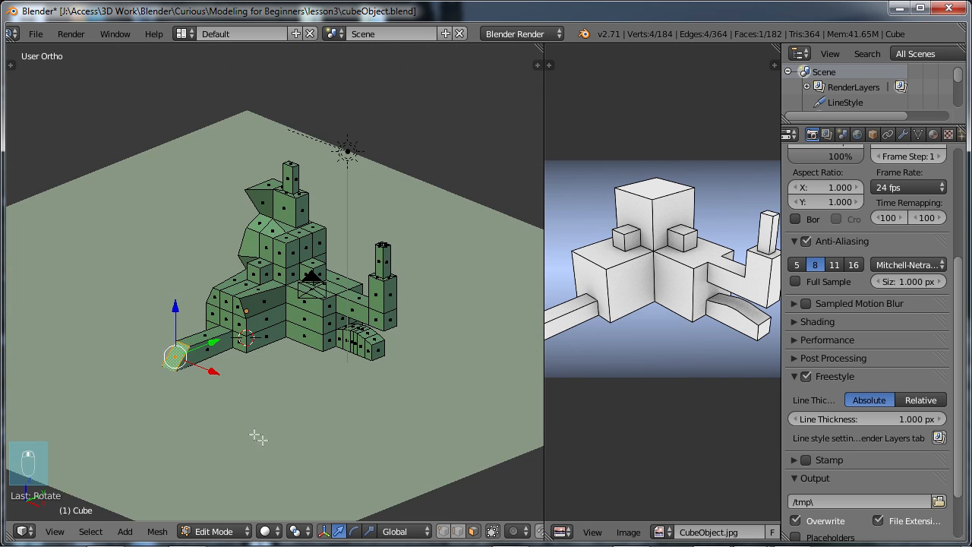
pyautogui.scroll(4, 258, 437)
pyautogui.rightClick(342, 356)
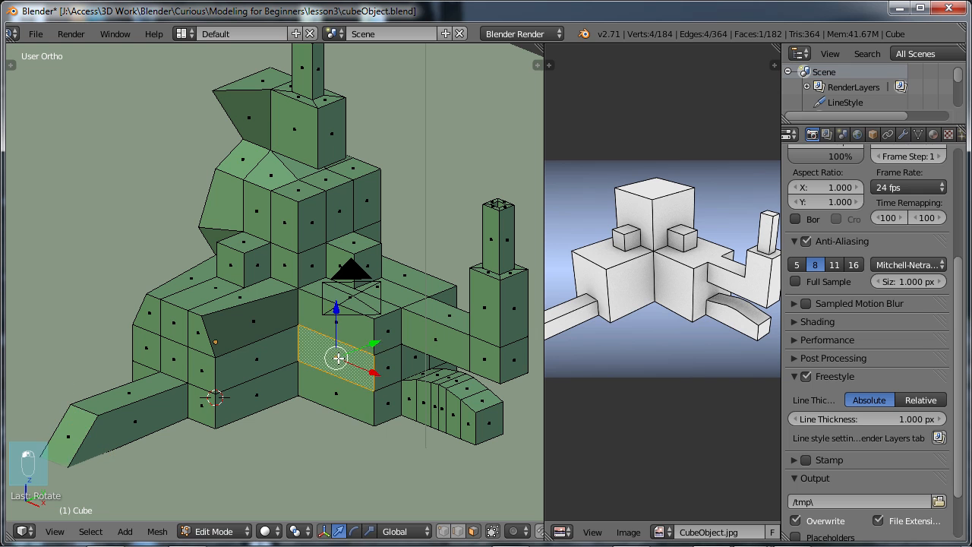
pyautogui.press('g')
pyautogui.click(326, 371)
pyautogui.press('s')
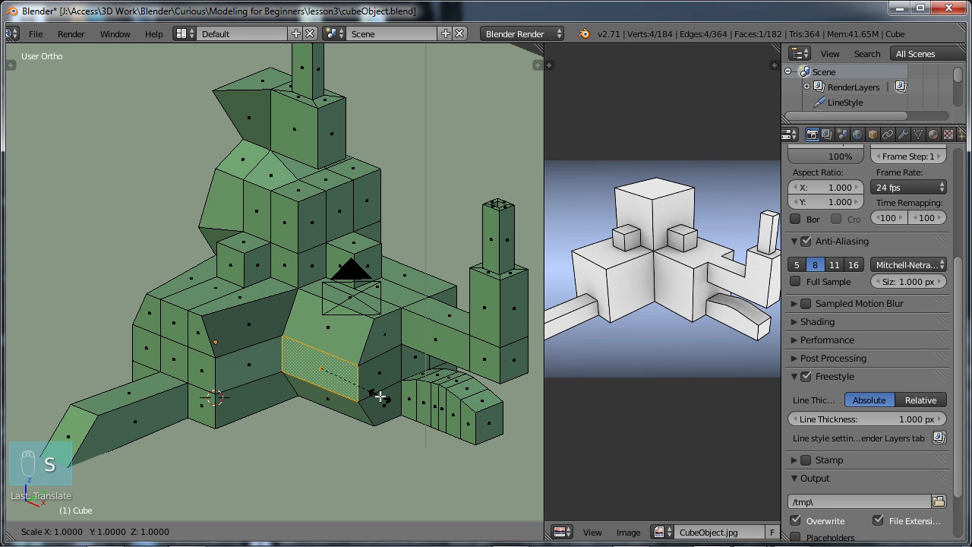
pyautogui.click(363, 392)
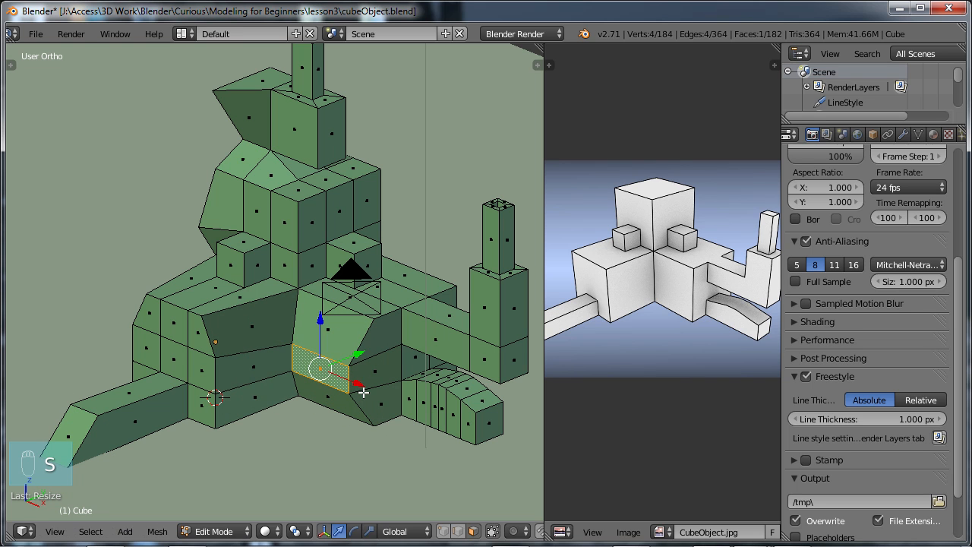
# - Extrude the shrunken front face of the sideways body block outward into a short block
pyautogui.press('e')
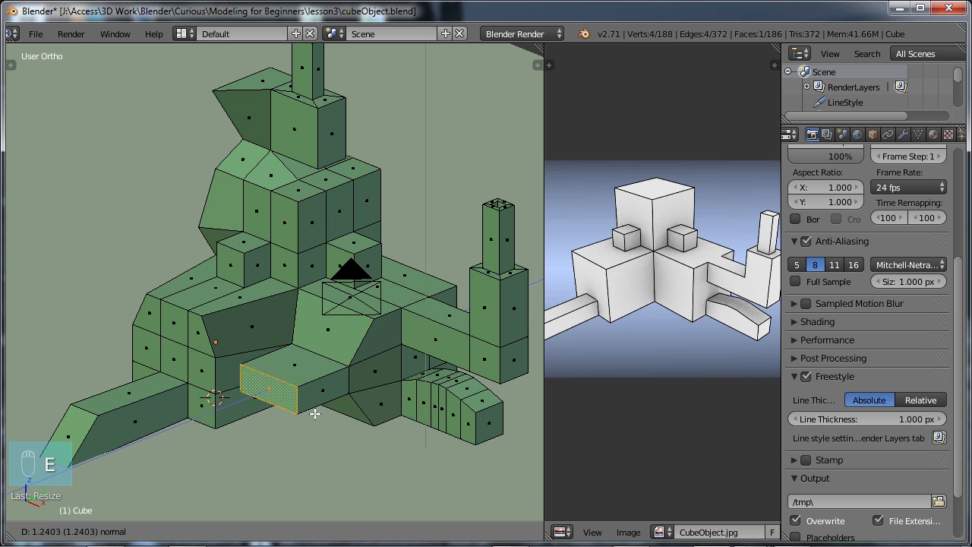
pyautogui.click(341, 393)
pyautogui.moveTo(341, 393); pyautogui.dragTo(369, 367, button='middle')
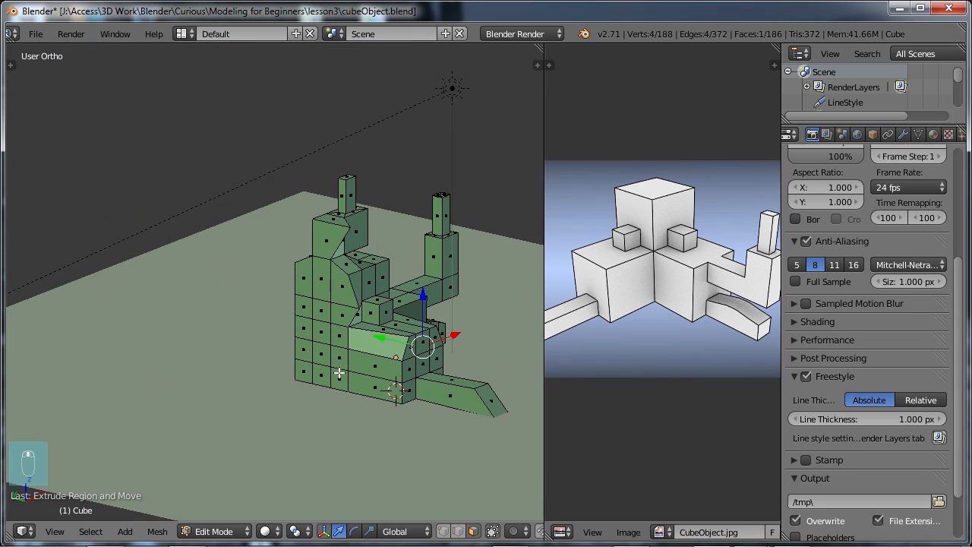
# - Extrude one face on the body's armless side into a long arm and add a loop cut near its outer end
pyautogui.rightClick(322, 333)
pyautogui.press('e')
pyautogui.click(246, 375)
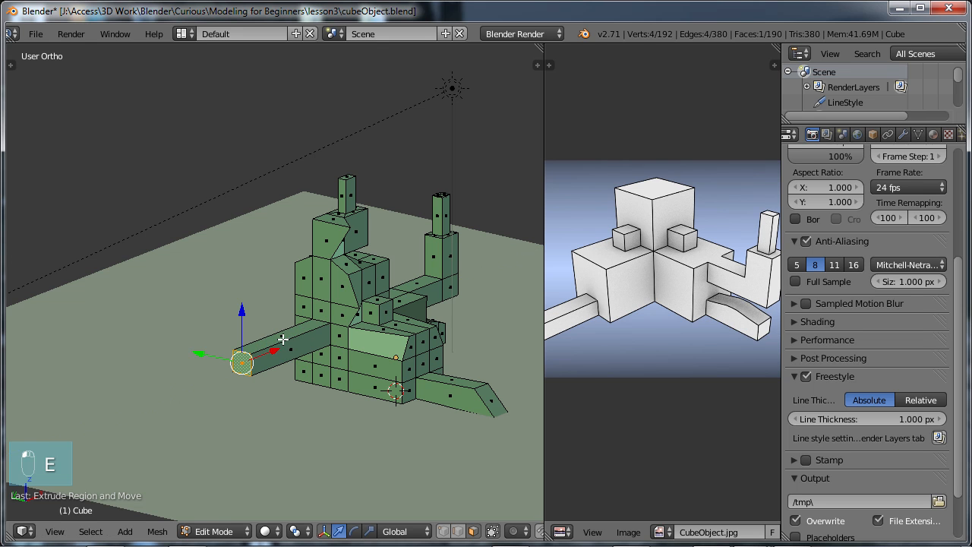
pyautogui.hotkey('ctrl', 'r')
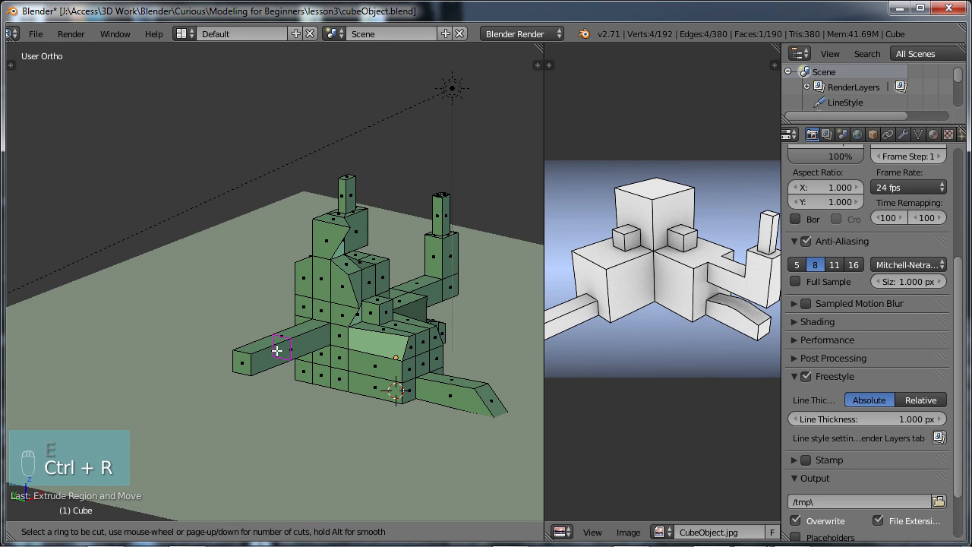
pyautogui.click(272, 348)
pyautogui.click(258, 353)
pyautogui.moveTo(258, 355); pyautogui.dragTo(256, 393, button='middle')
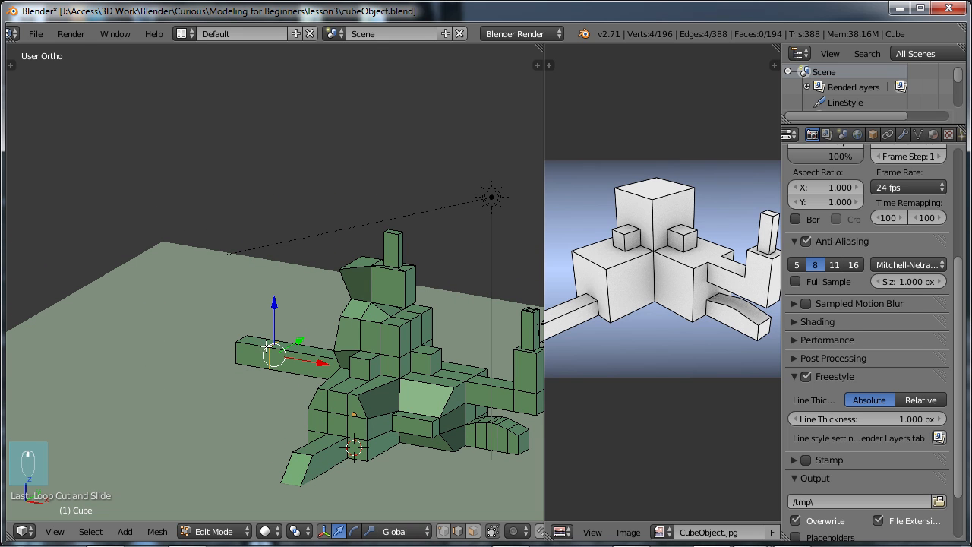
# - In face selection mode, extrude the top face of the new arm's end segment upward and scale it down
pyautogui.click(473, 530)
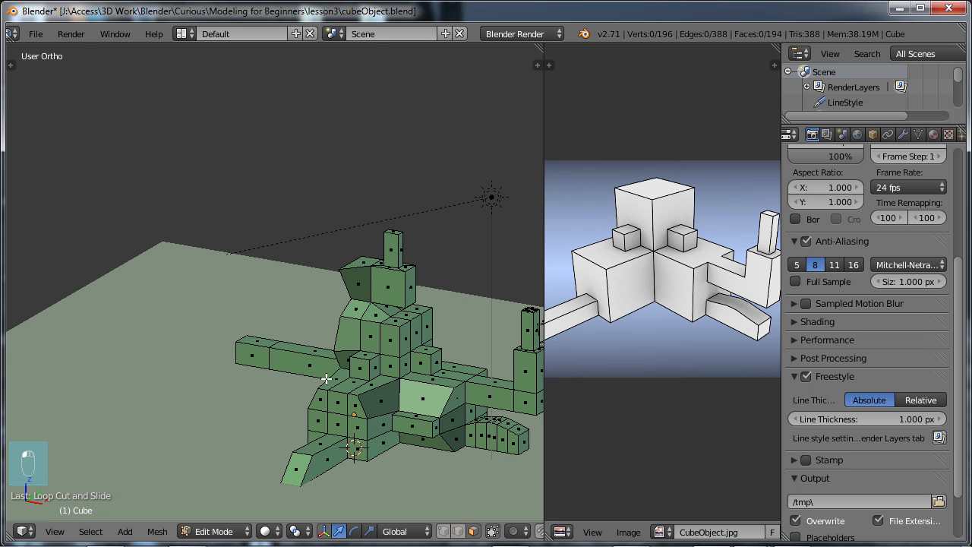
pyautogui.rightClick(260, 341)
pyautogui.press('e')
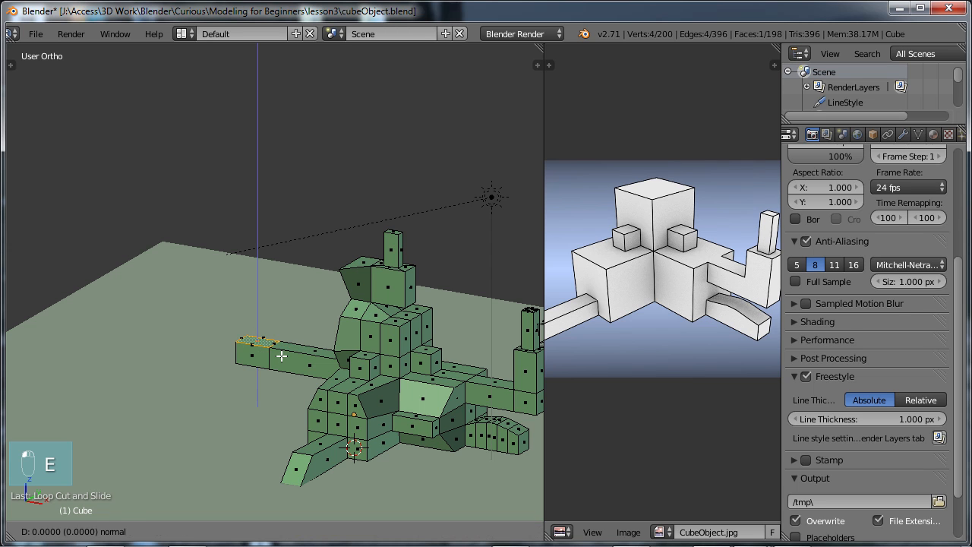
pyautogui.click(280, 311)
pyautogui.press('s')
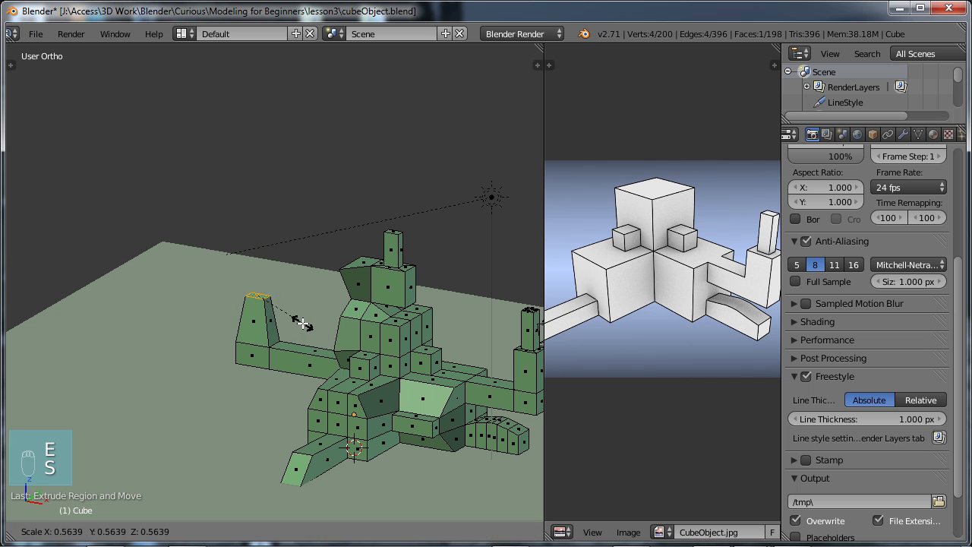
pyautogui.click(298, 327)
# - Scale the top face of the new arm's upright down further into a narrow tip and return to Object Mode
pyautogui.moveTo(296, 343)
pyautogui.mouseDown(button='middle')
pyautogui.moveTo(292, 336)
pyautogui.moveTo(380, 358)
pyautogui.moveTo(313, 360)
pyautogui.moveTo(303, 330)
pyautogui.mouseUp(button='middle')
pyautogui.scroll(3, 311, 347)
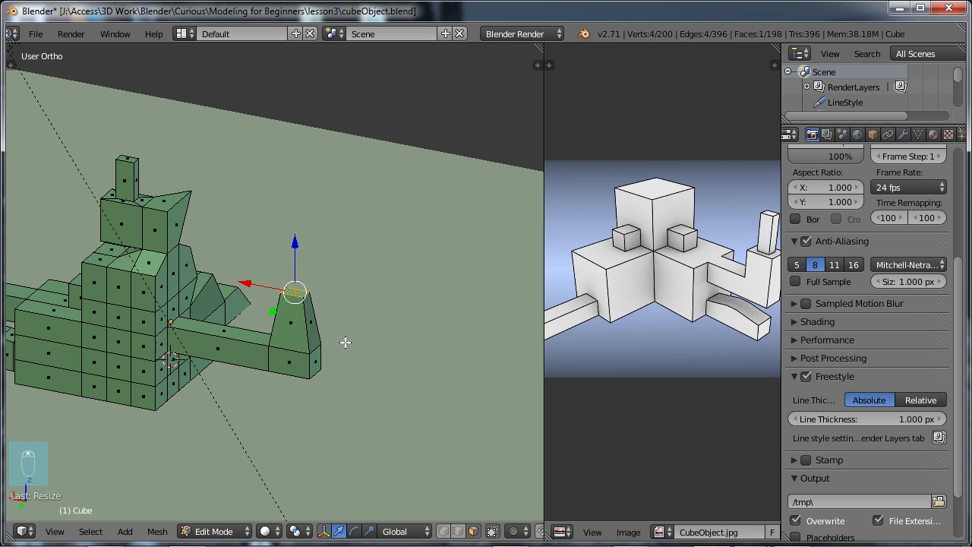
pyautogui.press('s')
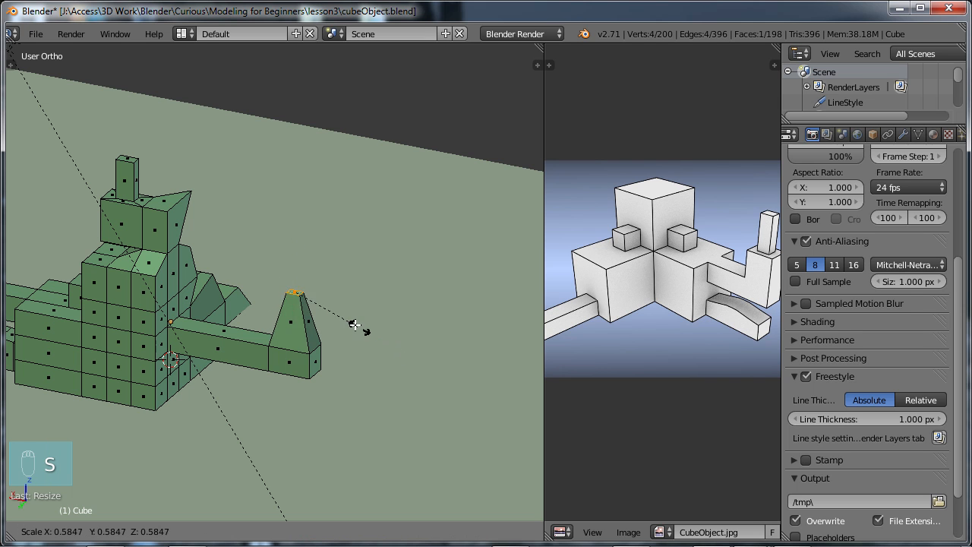
pyautogui.click(397, 349)
pyautogui.moveTo(354, 369); pyautogui.dragTo(305, 355, button='middle')
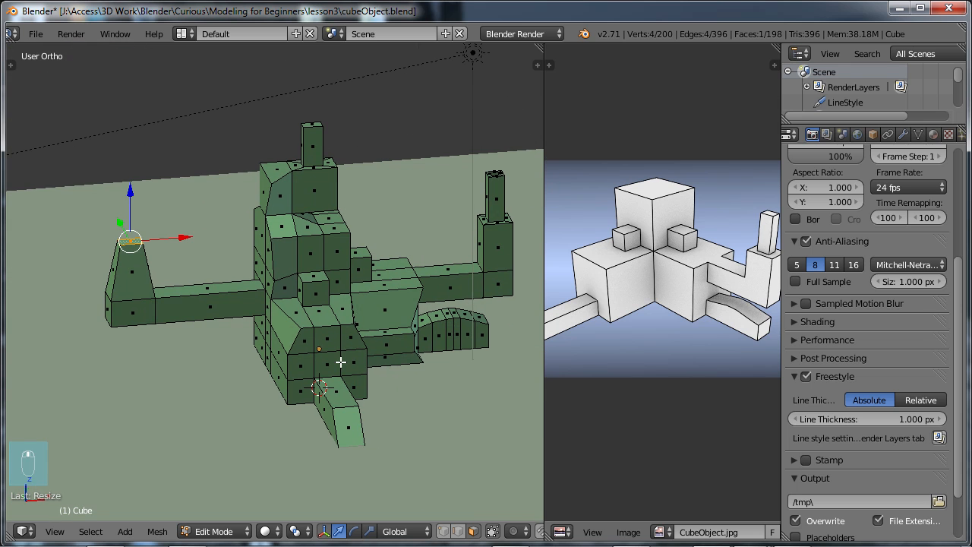
pyautogui.moveTo(370, 357); pyautogui.dragTo(221, 348, button='middle')
pyautogui.scroll(-3, 221, 348)
pyautogui.press('Tab')
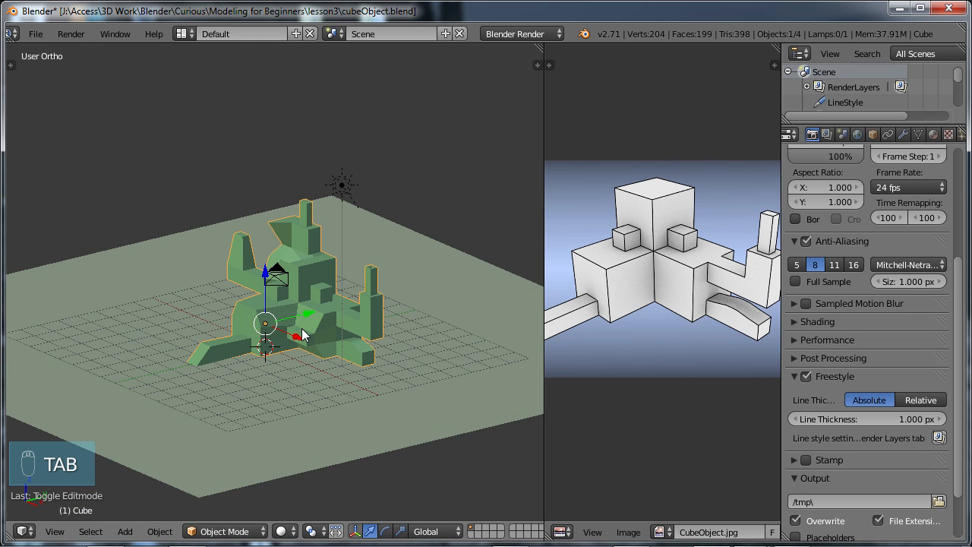
# - Add a UV sphere, raise it along Z above the figure, and scale it up
pyautogui.hotkey('shift', 'a')
pyautogui.moveTo(276, 307)
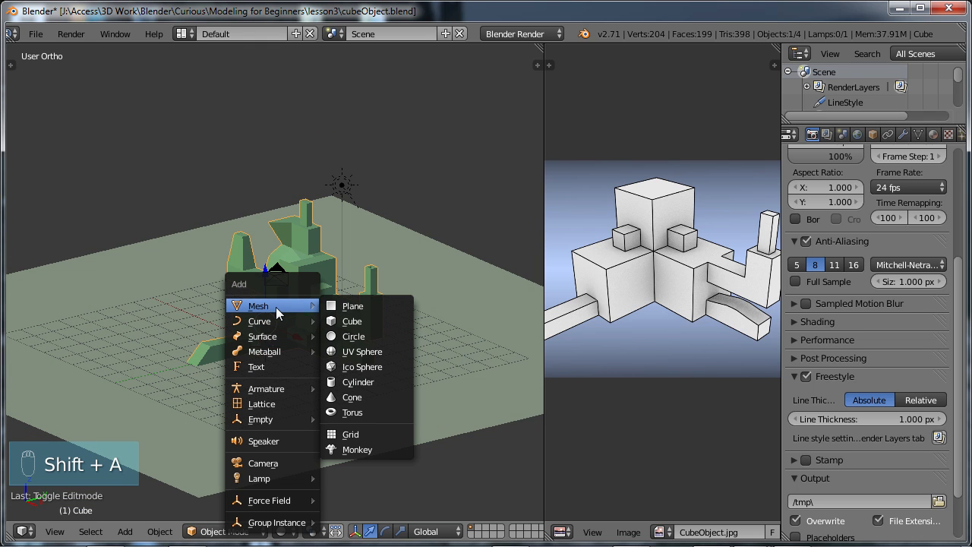
pyautogui.click(353, 353)
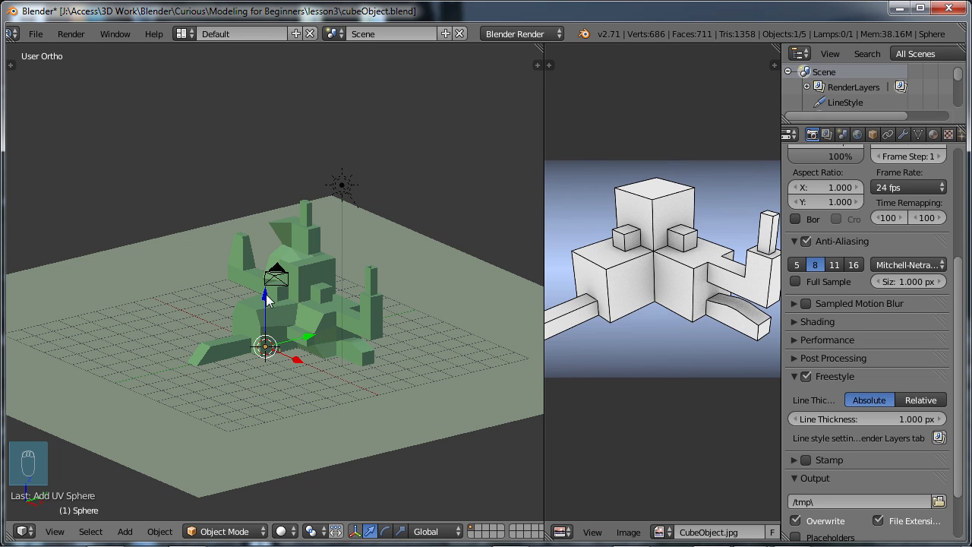
pyautogui.press('g')
pyautogui.press('z')
pyautogui.click(261, 100)
pyautogui.press('s')
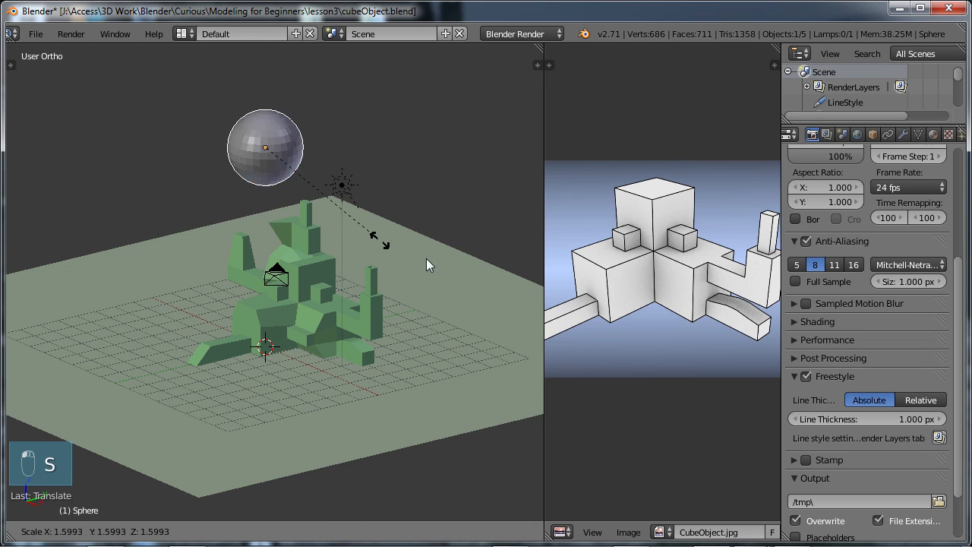
pyautogui.click(487, 302)
# - In Edit Mode, select four separate faces around the sphere's side and extrude them outward together by about 1.9
pyautogui.press('Tab')
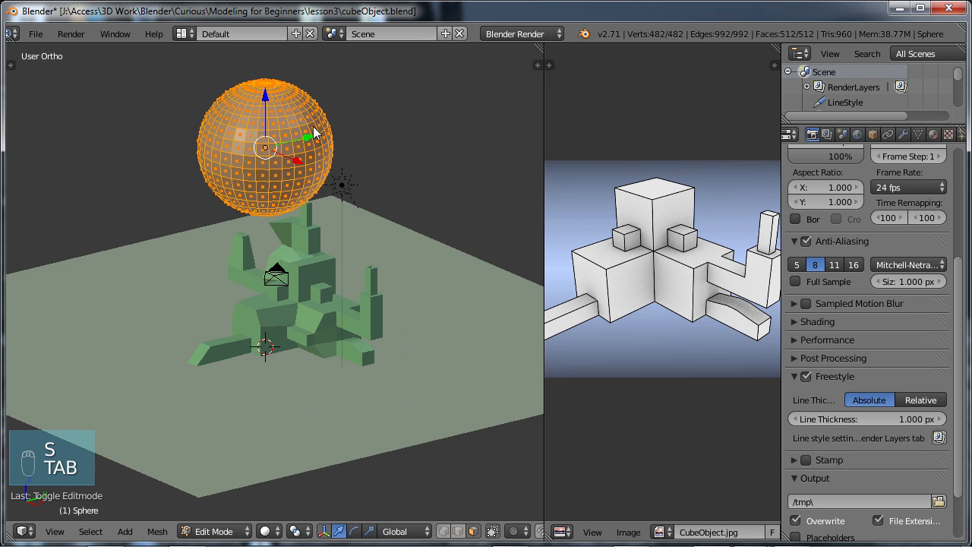
pyautogui.scroll(3, 330, 161)
pyautogui.keyDown('shift'); pyautogui.moveTo(332, 124); pyautogui.dragTo(335, 295, button='middle'); pyautogui.keyUp('shift')
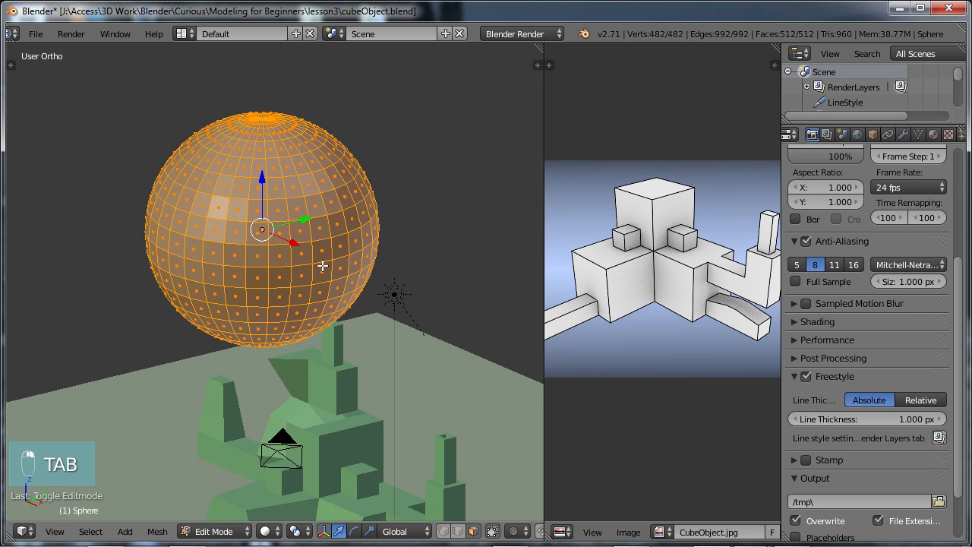
pyautogui.rightClick(340, 222)
pyautogui.keyDown('shift'); pyautogui.rightClick(279, 231); pyautogui.keyUp('shift')
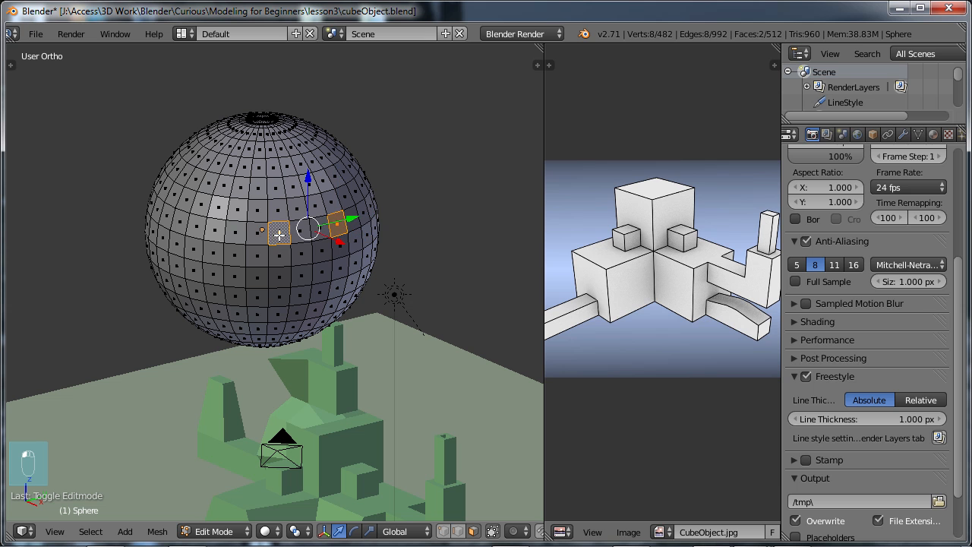
pyautogui.keyDown('shift'); pyautogui.rightClick(214, 231); pyautogui.keyUp('shift')
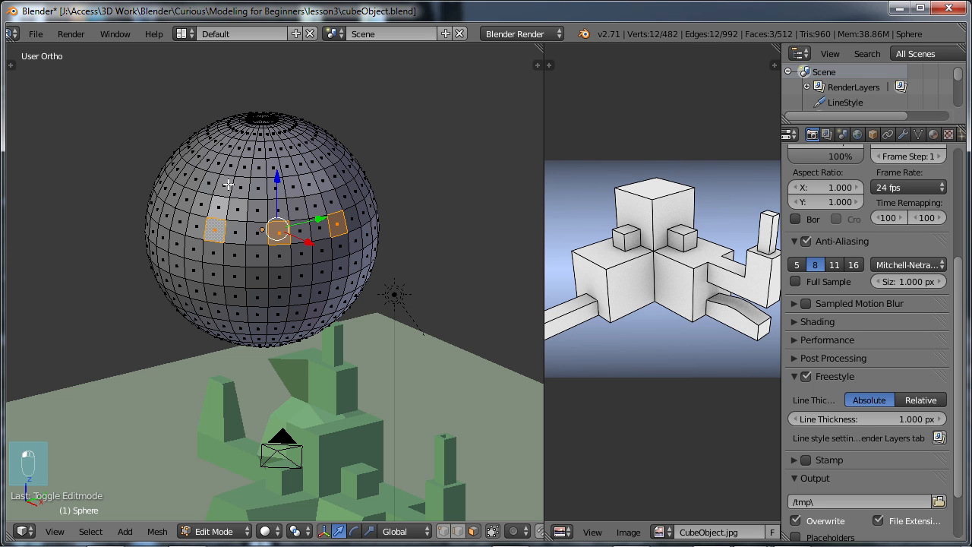
pyautogui.moveTo(237, 262); pyautogui.dragTo(316, 271, button='middle')
pyautogui.press('e')
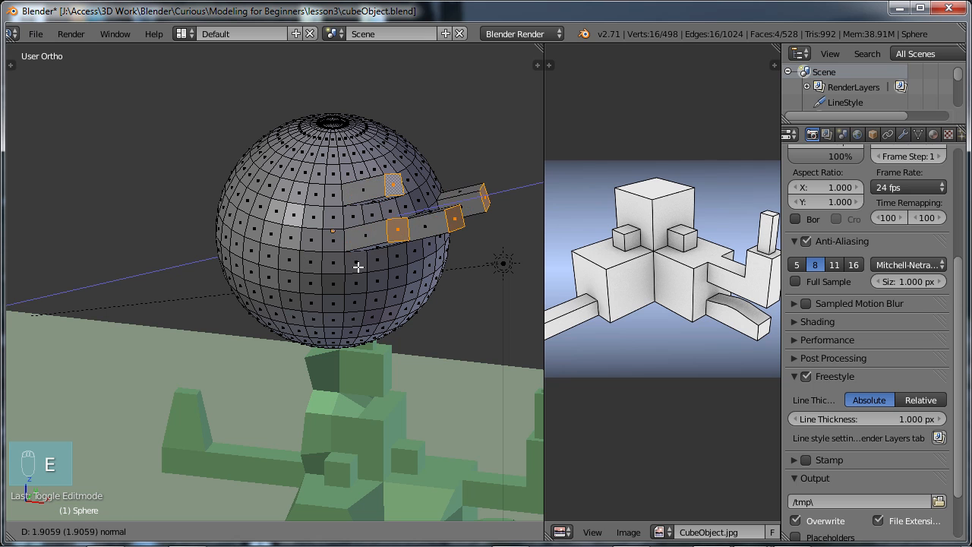
pyautogui.click(358, 267)
# - Try rotating the sphere's four extruded faces and scale them together
pyautogui.press('r')
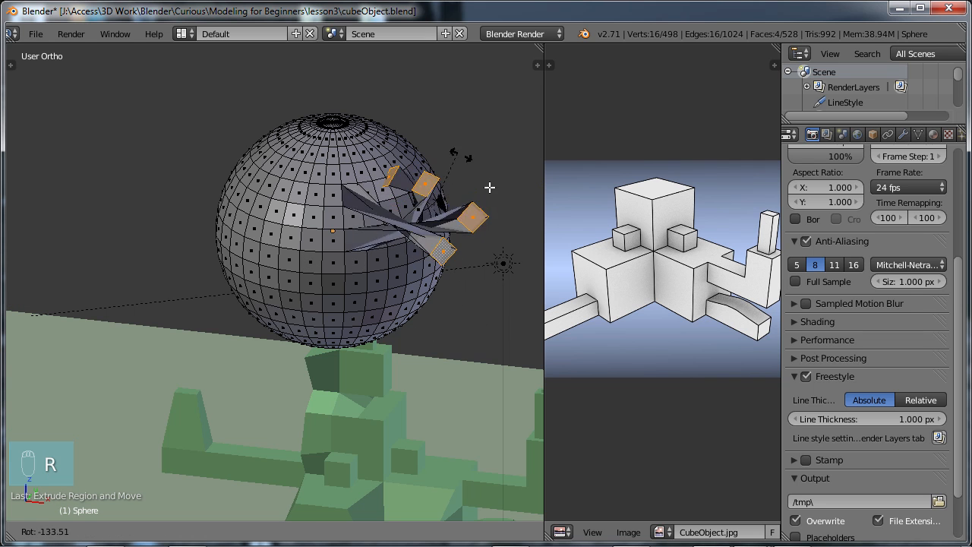
pyautogui.click(492, 296)
pyautogui.press('s')
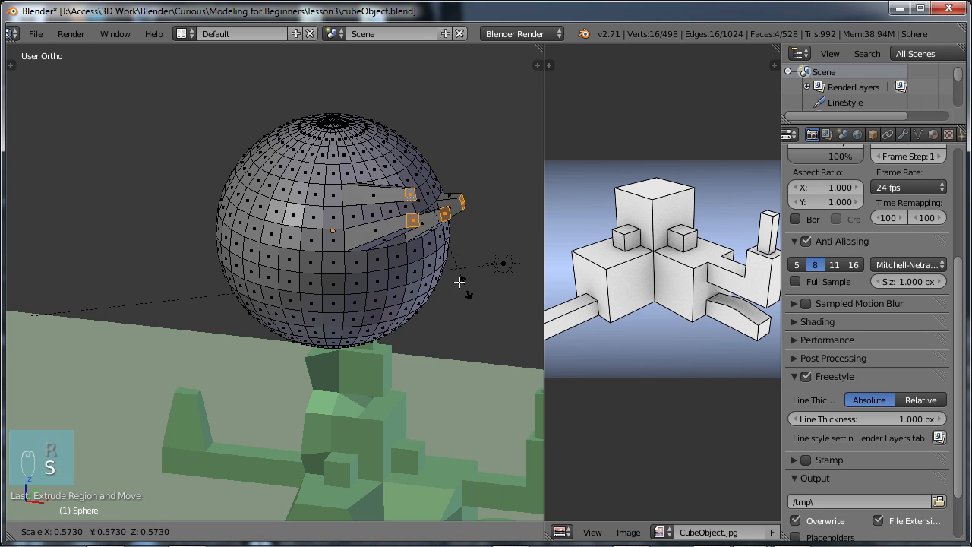
pyautogui.click(508, 284)
# - Return to Object Mode and delete the sphere
pyautogui.scroll(-3, 447, 257)
pyautogui.moveTo(319, 304); pyautogui.dragTo(421, 282, button='middle')
pyautogui.press('Tab')
pyautogui.press('x')
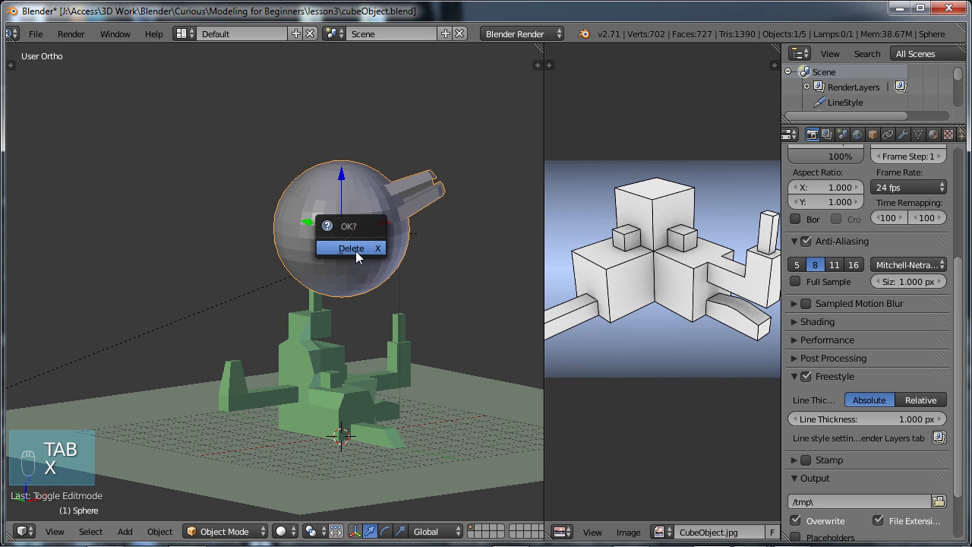
pyautogui.click(356, 250)
# - Render the reshaped figure from the camera with its Freestyle outlines
pyautogui.moveTo(376, 400); pyautogui.dragTo(326, 397, button='middle')
pyautogui.moveTo(430, 385); pyautogui.dragTo(279, 388, button='middle')
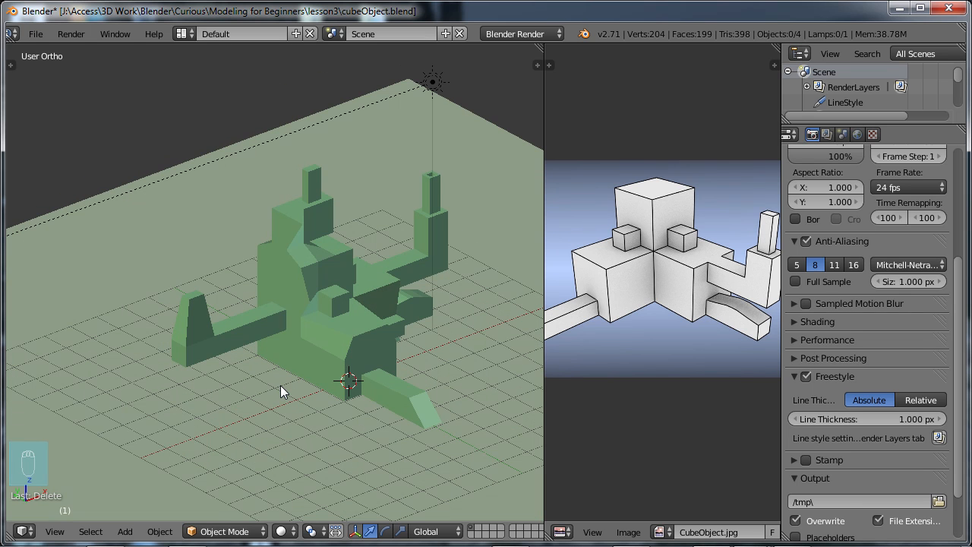
pyautogui.press('F12')
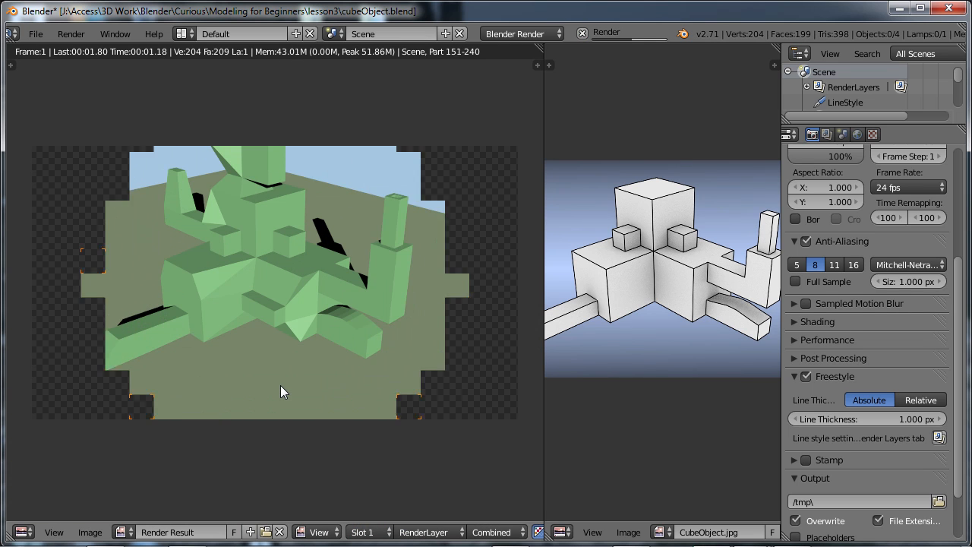
pyautogui.moveTo(285, 298); pyautogui.dragTo(293, 348, button='middle')
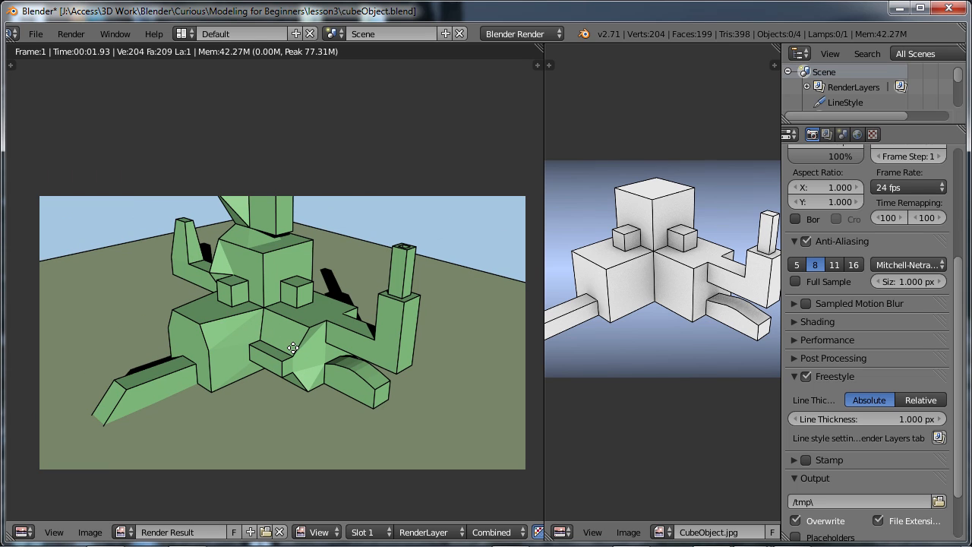